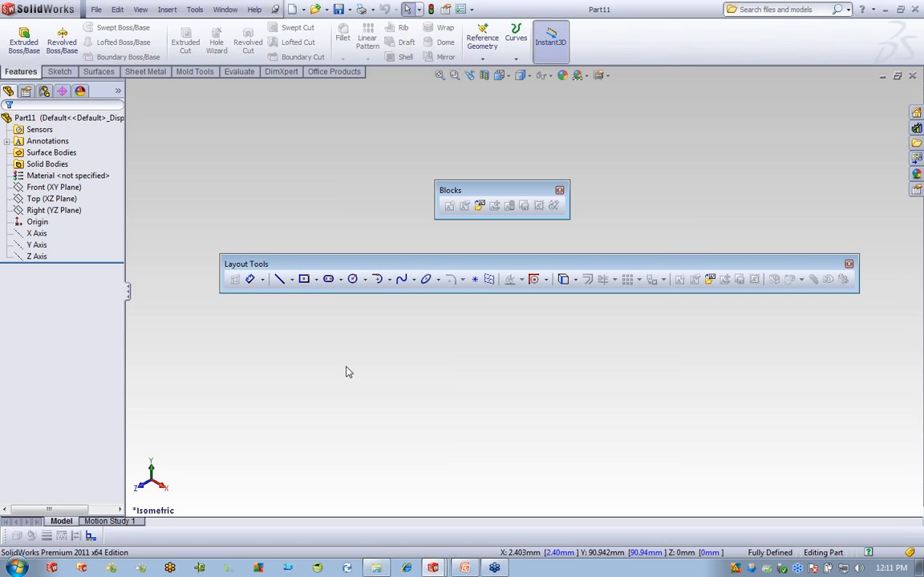
Dock the Layout Tools and Blocks toolbars at the bottom of the window.
click(545, 279)
drag(483, 259, 397, 523)
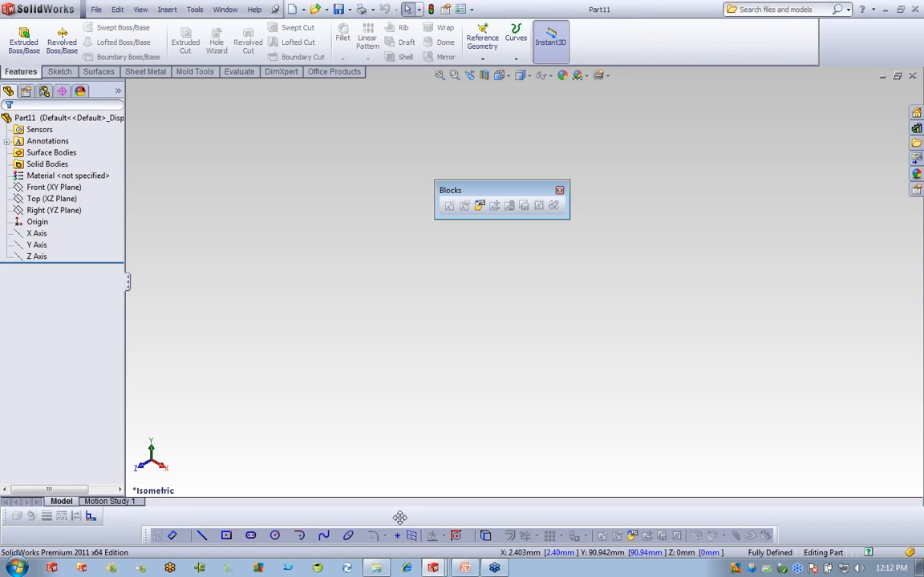
mouse_move(473, 190)
mouse_down()
mouse_move(776, 509)
mouse_move(819, 507)
mouse_move(821, 497)
mouse_move(781, 492)
mouse_move(795, 513)
mouse_up()
Cancel the accidental new sketch and redock the Line Format toolbar out of the way.
click(822, 495)
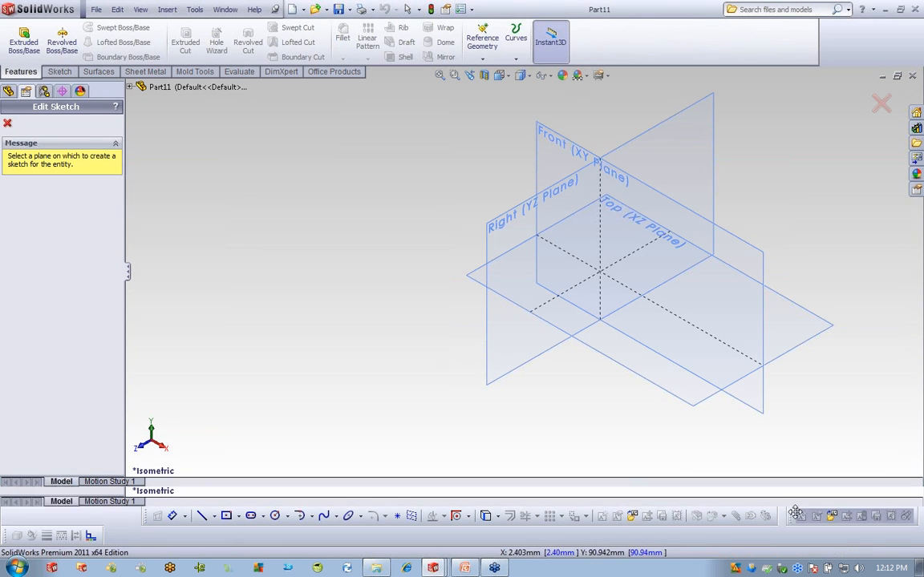
click(7, 123)
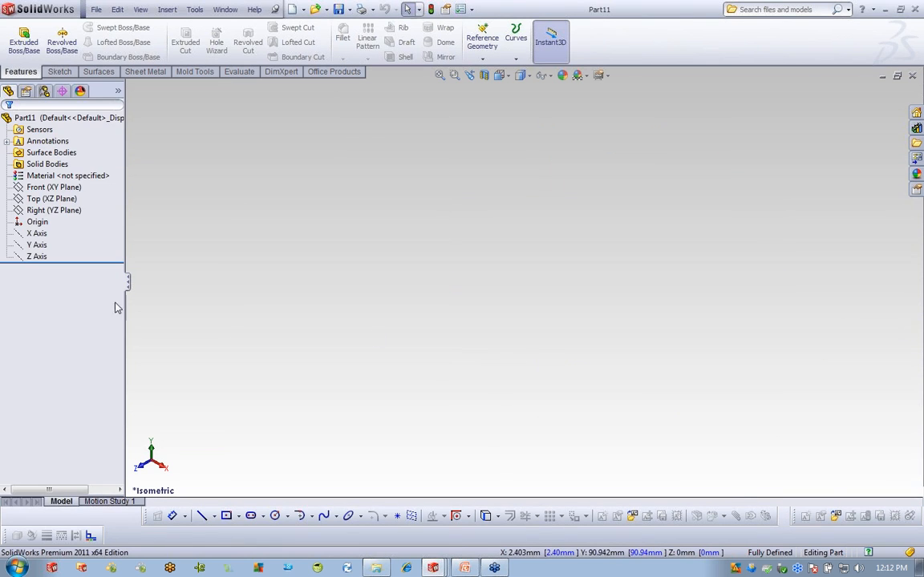
drag(4, 534, 257, 327)
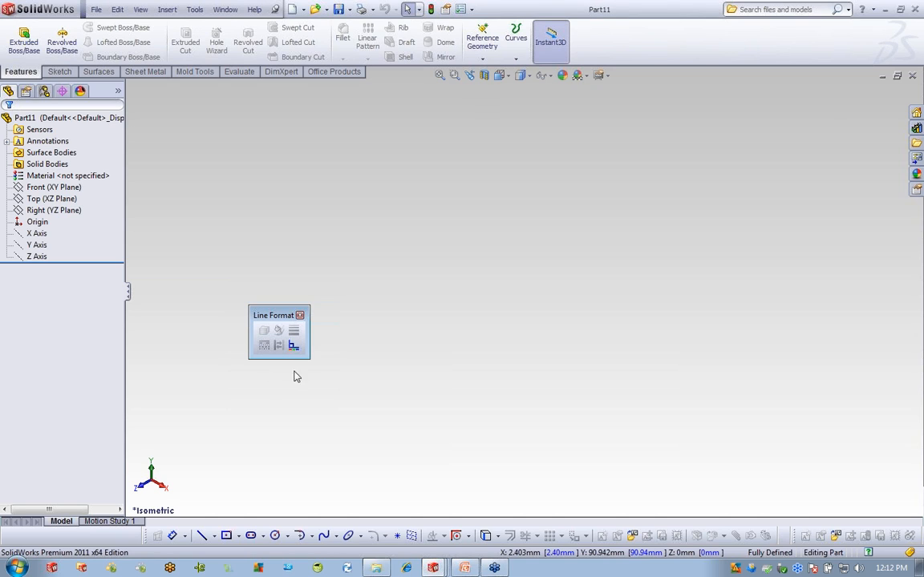
drag(273, 315, 92, 531)
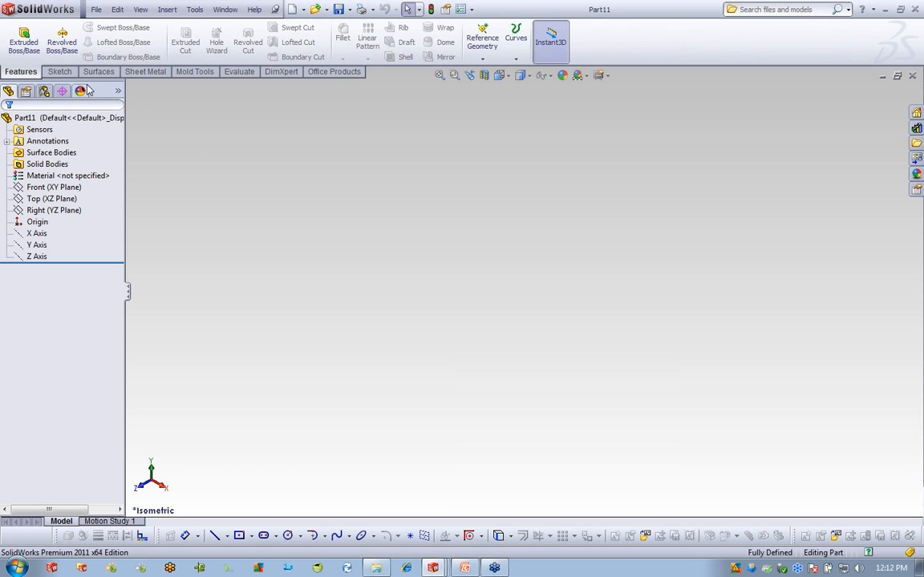
Start a sketch on the Front plane and draw a three-line triangle from the origin.
click(60, 71)
click(54, 186)
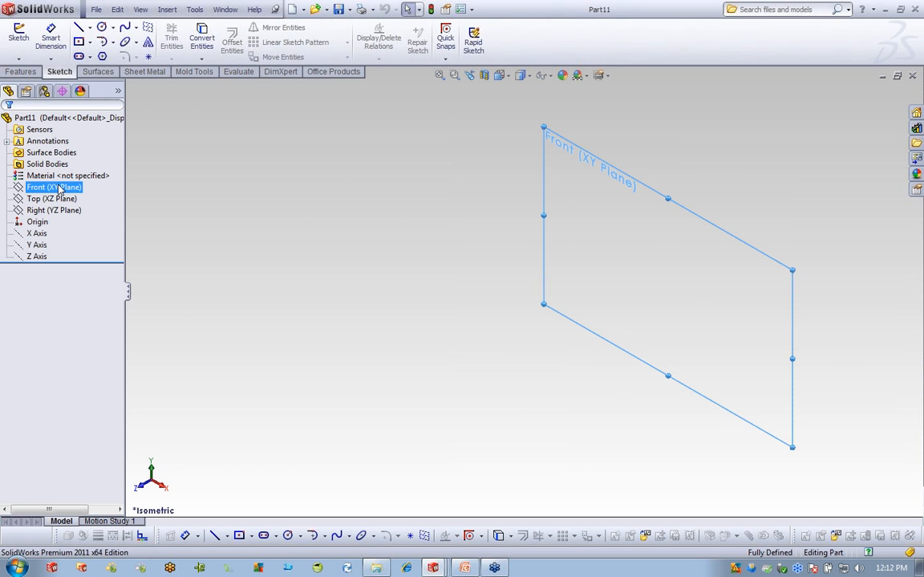
click(18, 36)
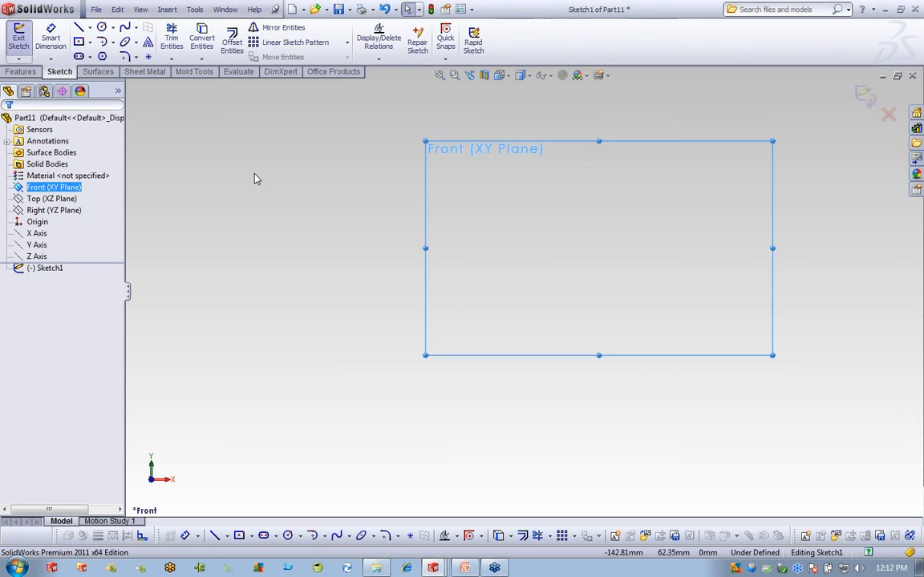
click(78, 27)
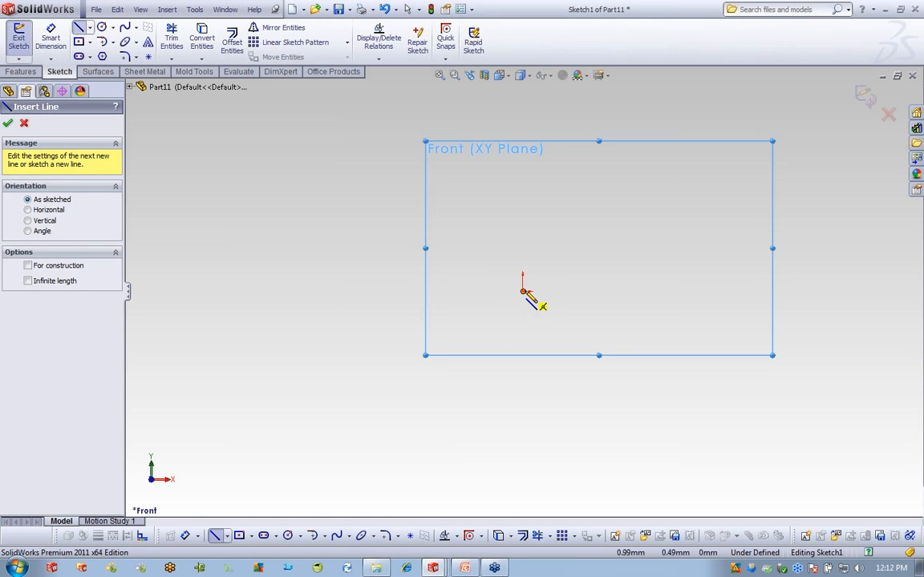
click(523, 291)
click(574, 176)
click(635, 291)
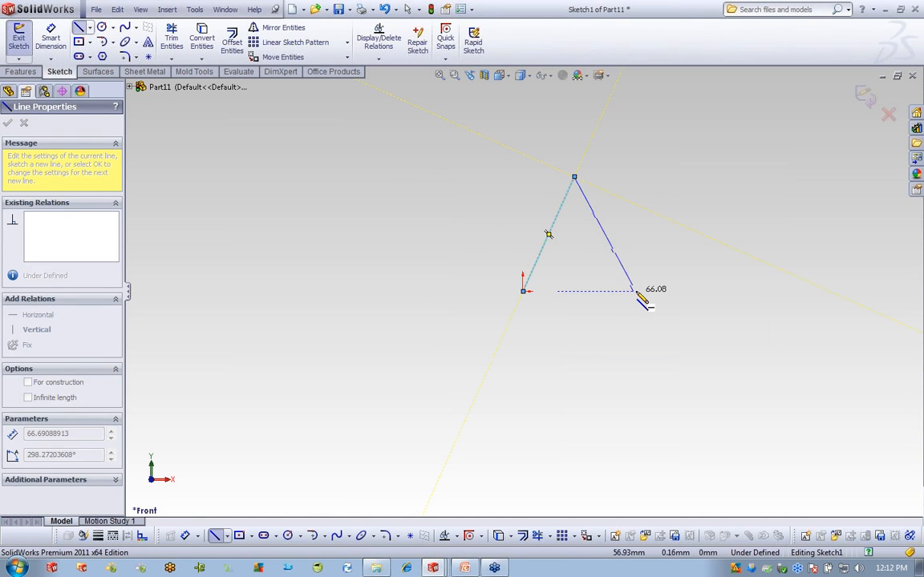
click(523, 291)
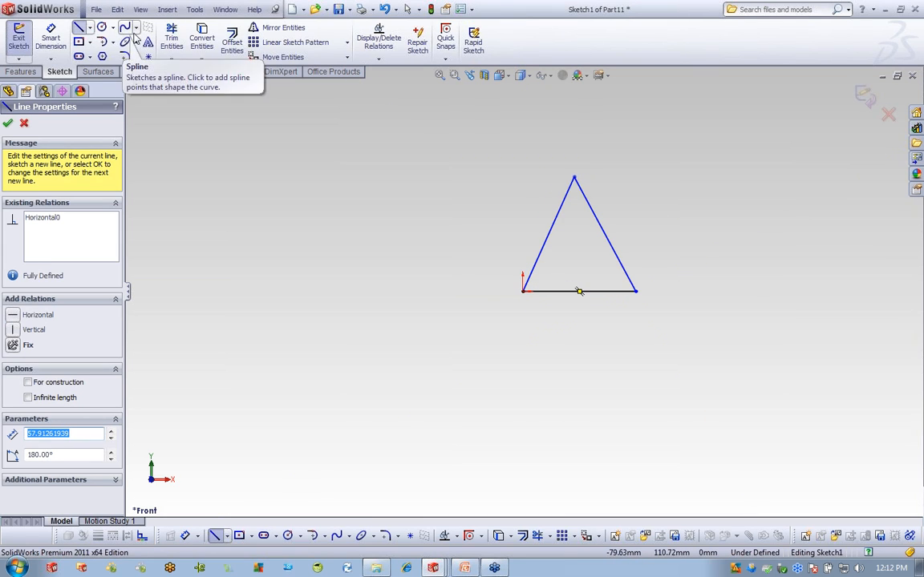
Draw a circle inside the triangle and position it beneath the apex.
click(102, 28)
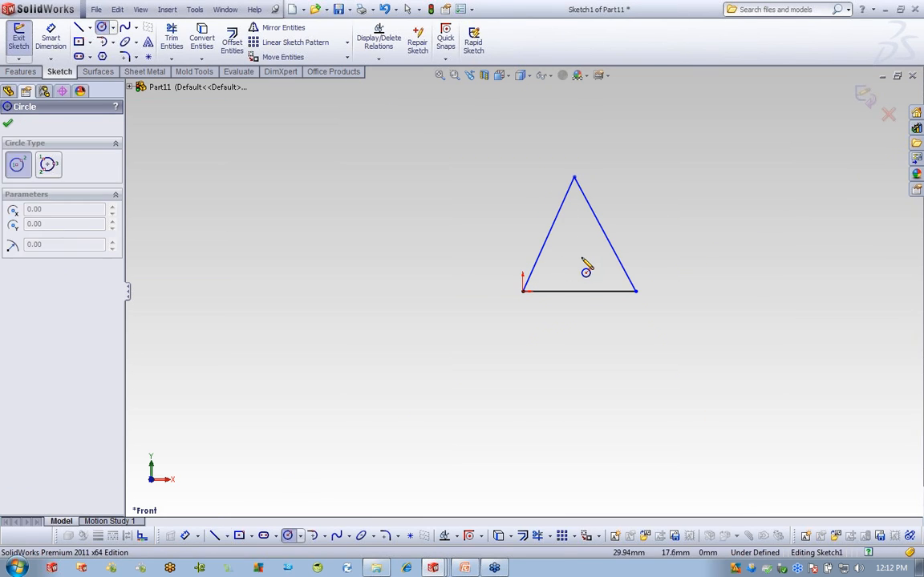
click(574, 257)
click(591, 276)
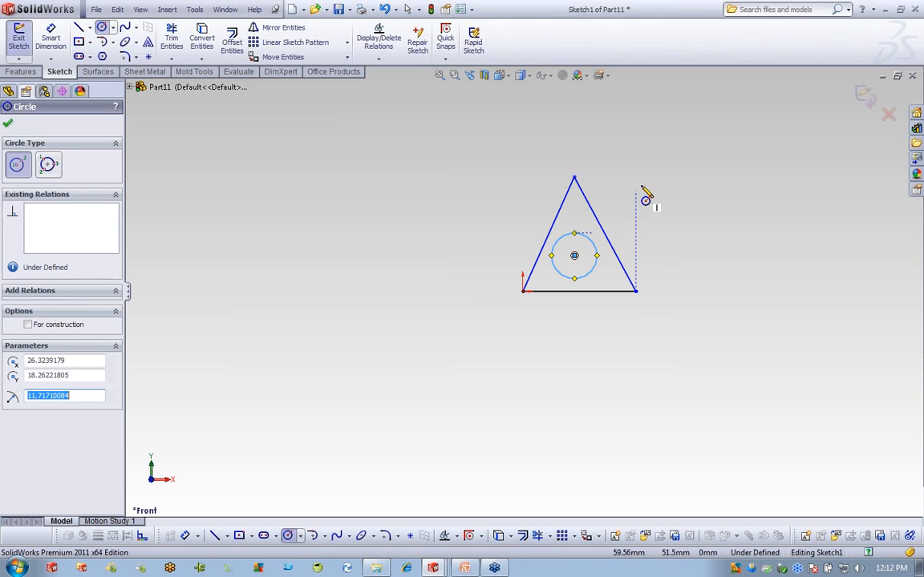
right_click(643, 196)
click(667, 190)
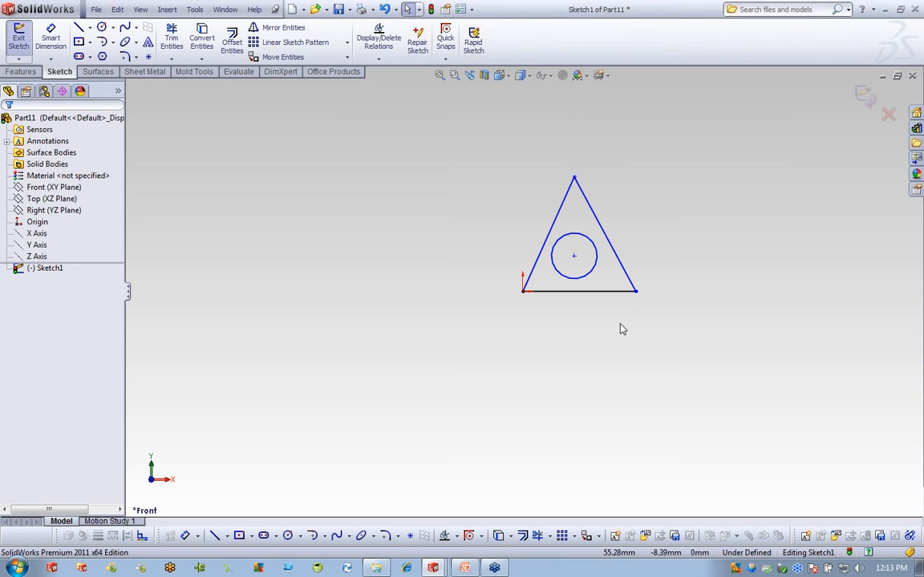
click(574, 256)
drag(586, 254, 574, 256)
click(694, 284)
Dimension the triangle's height from apex to base as 50 mm.
click(50, 38)
click(574, 178)
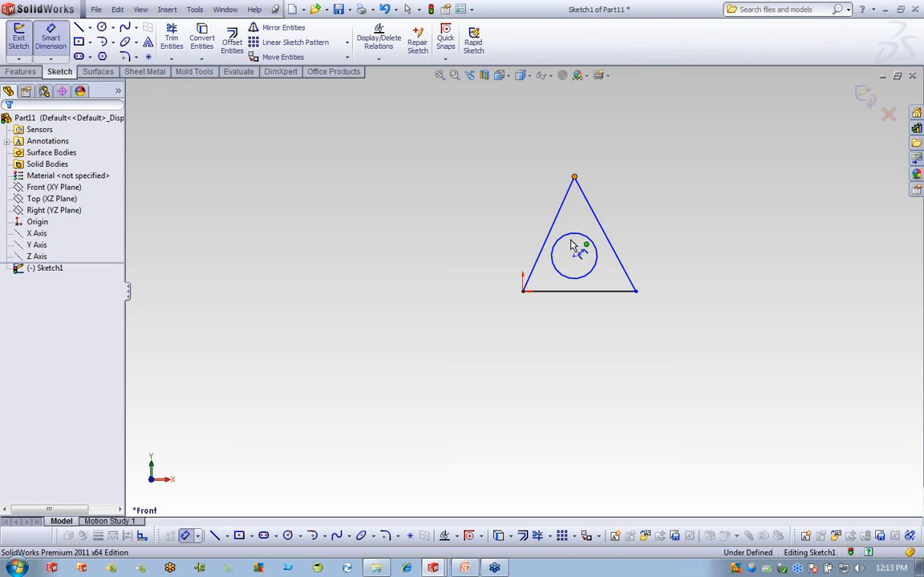
click(585, 291)
click(449, 240)
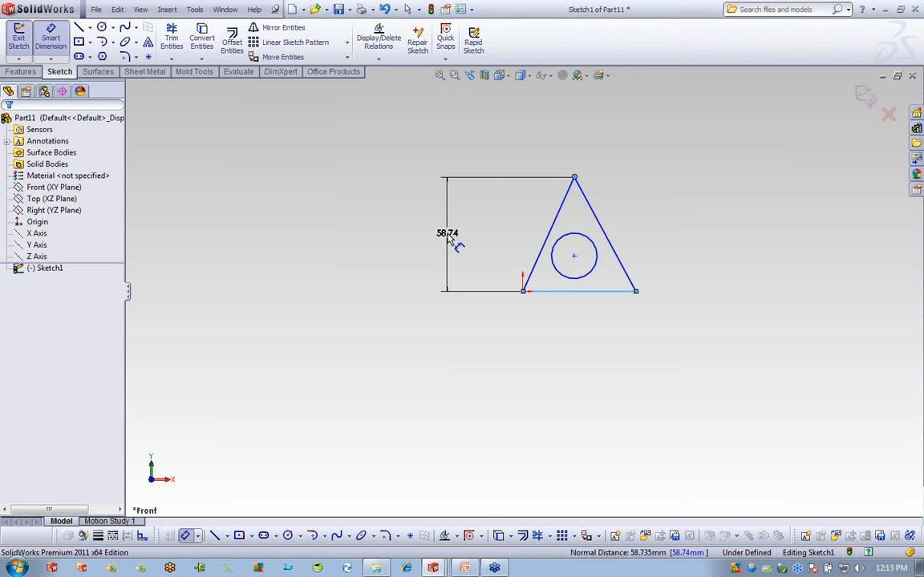
text(5)
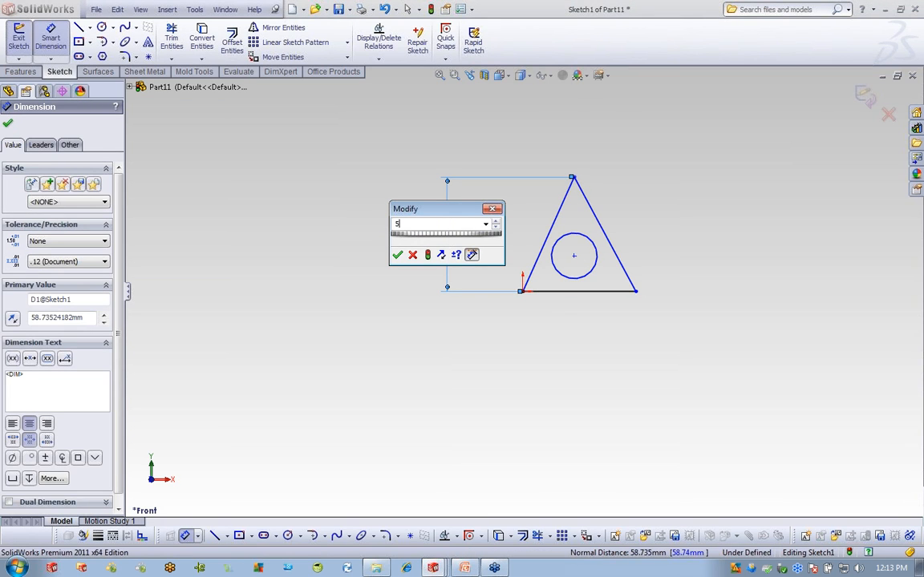
key(Return)
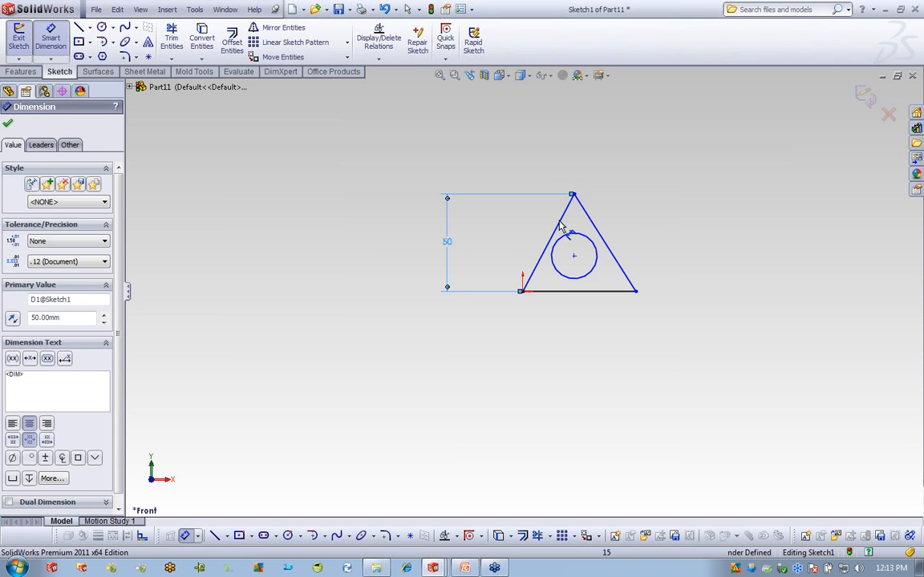
click(664, 217)
Move the circle to the triangle's centre and bring the 50 dimension closer.
right_click(656, 184)
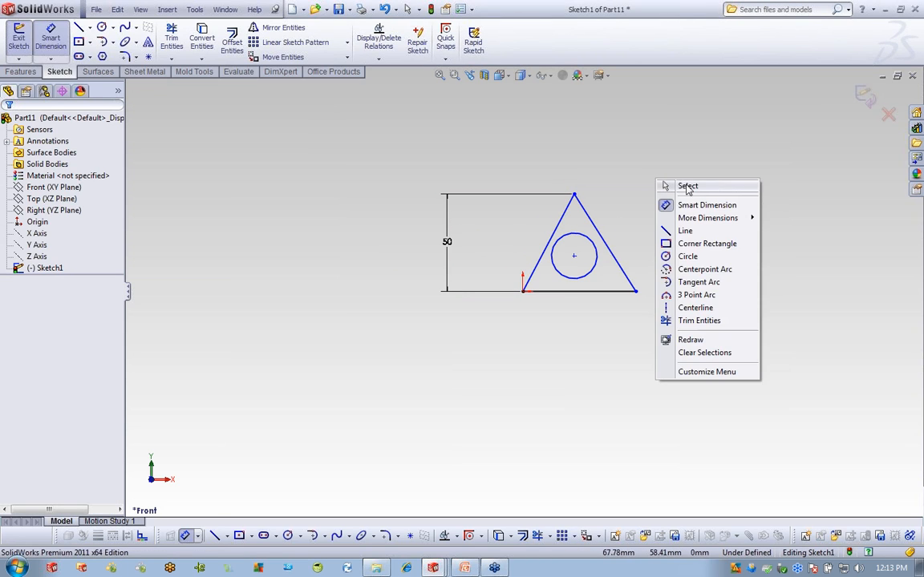
click(696, 187)
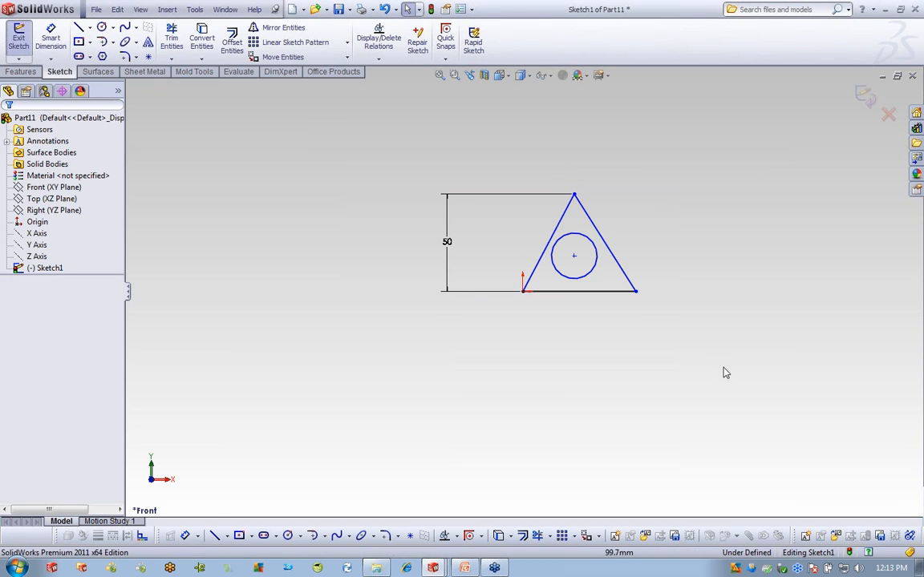
drag(573, 255, 574, 261)
click(680, 271)
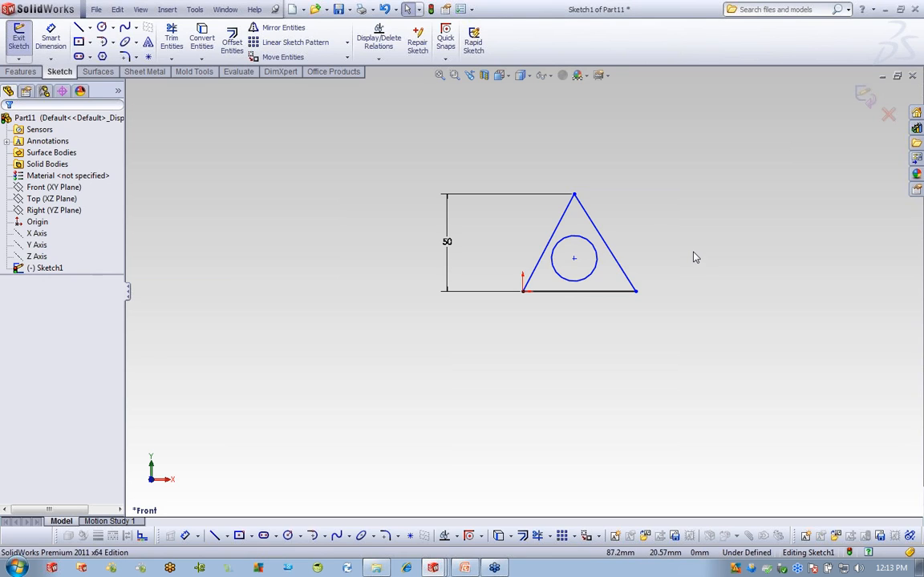
drag(446, 241, 483, 244)
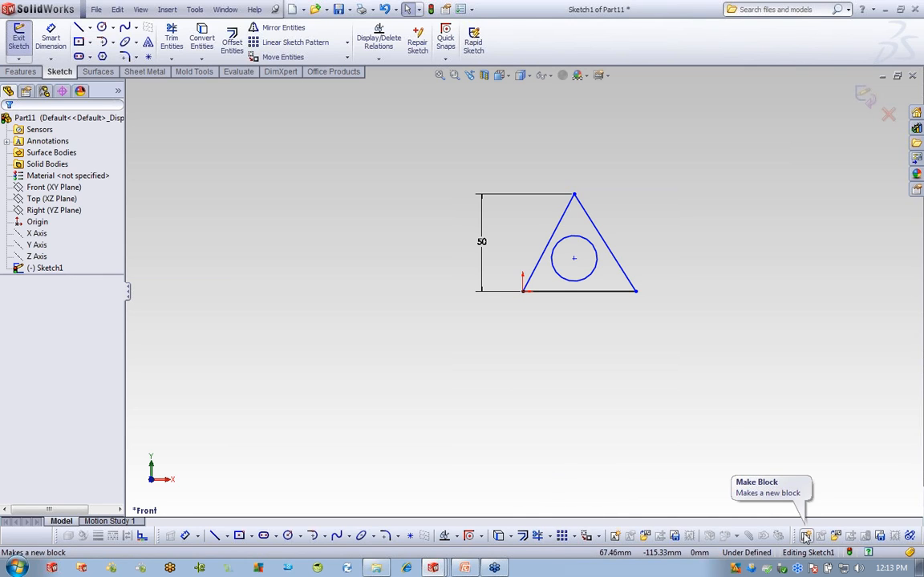
Start Make Block from the Tools menu and box-select the triangle and circle.
click(194, 10)
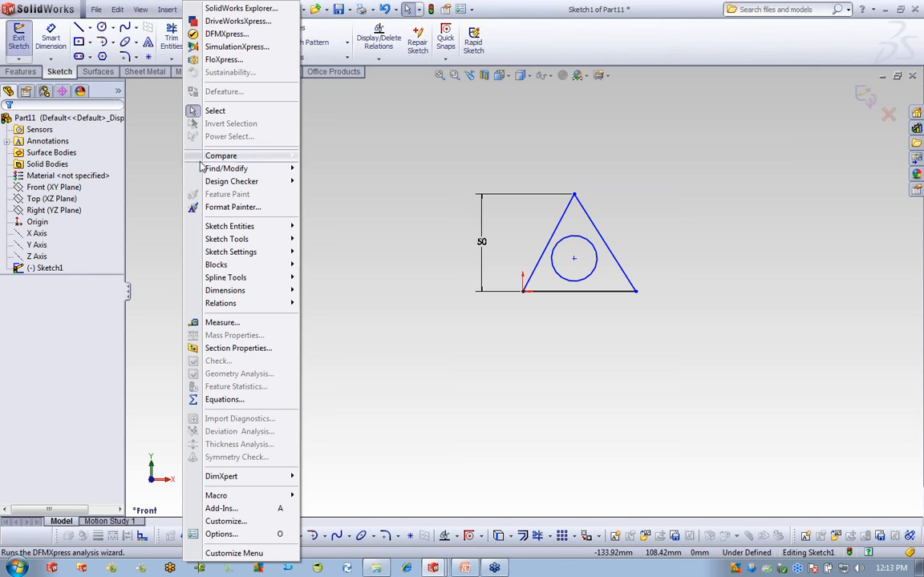
mouse_move(215, 264)
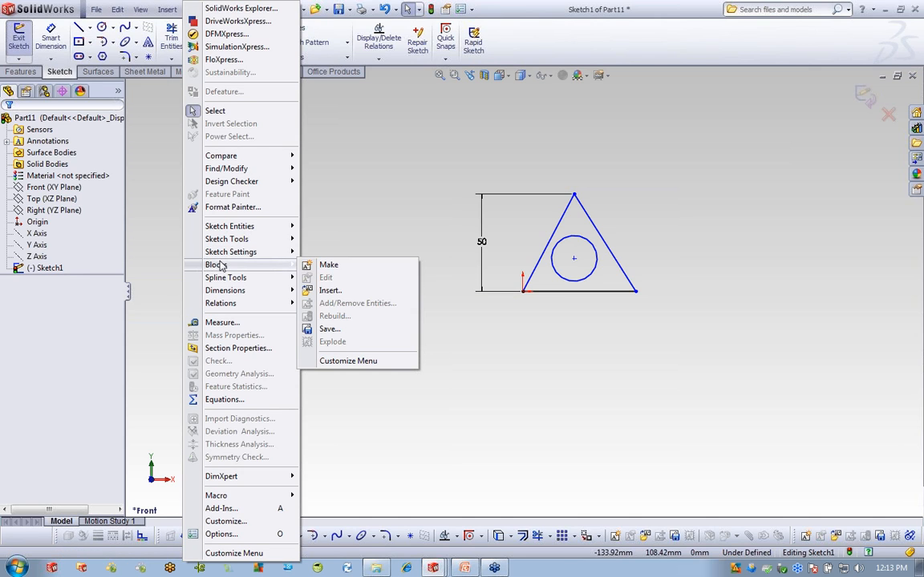
click(329, 264)
drag(690, 331, 457, 144)
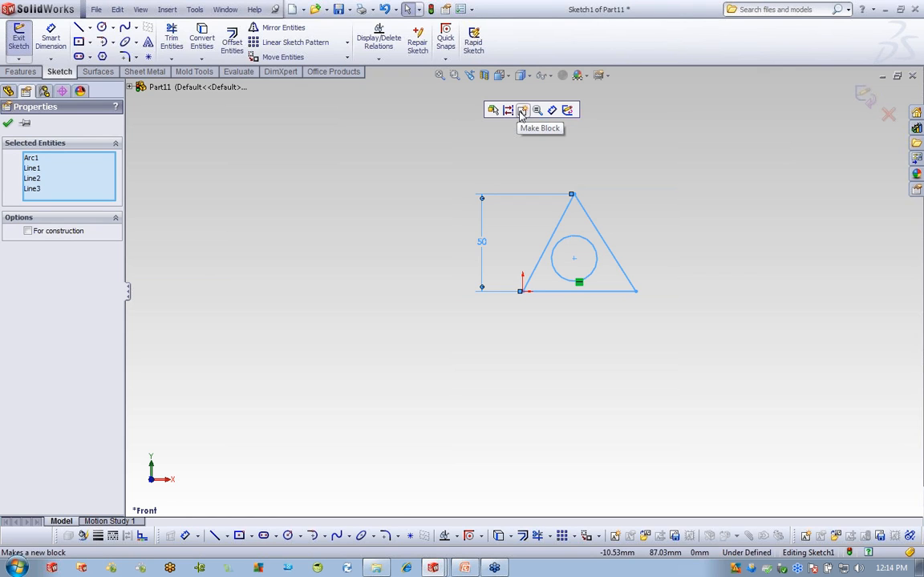
click(633, 222)
Restart Make Block and add the triangle's three lines and the circle.
right_click(666, 169)
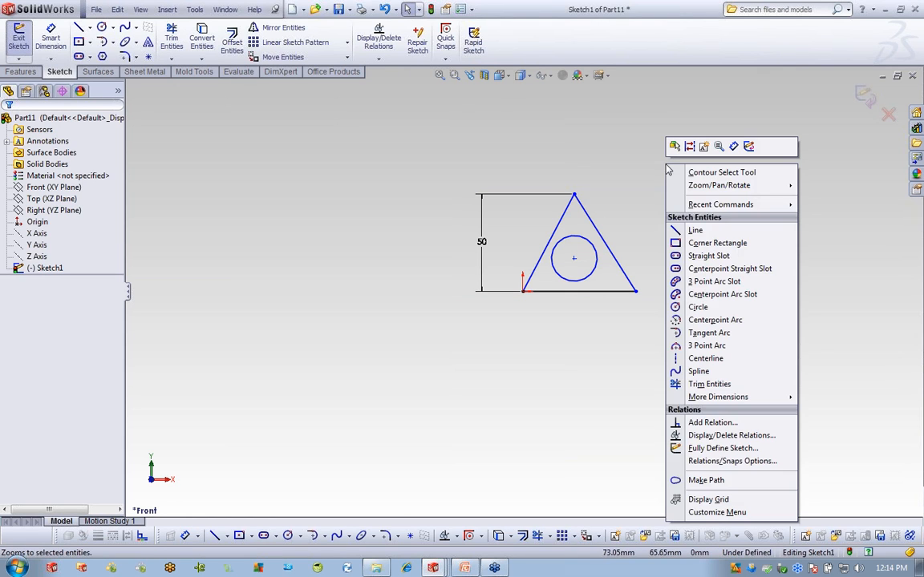
click(675, 146)
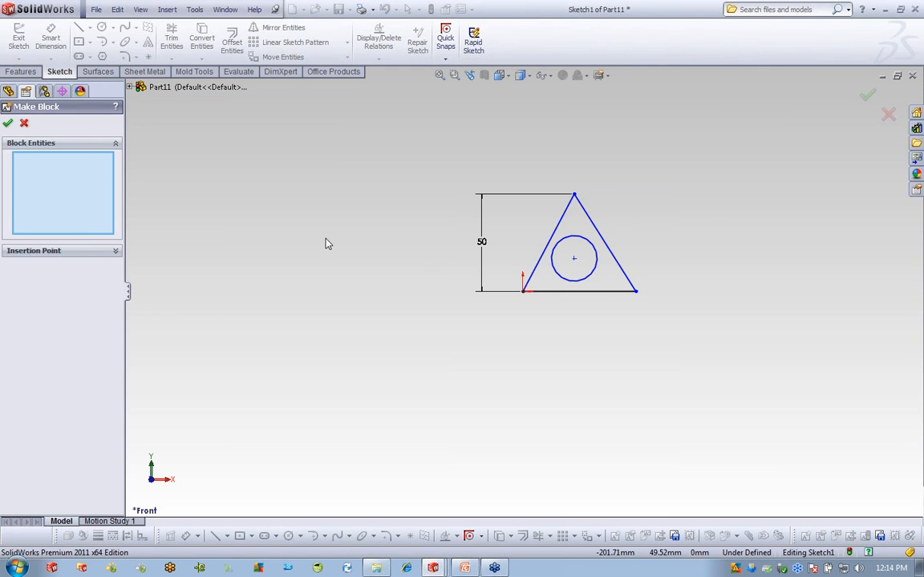
click(588, 218)
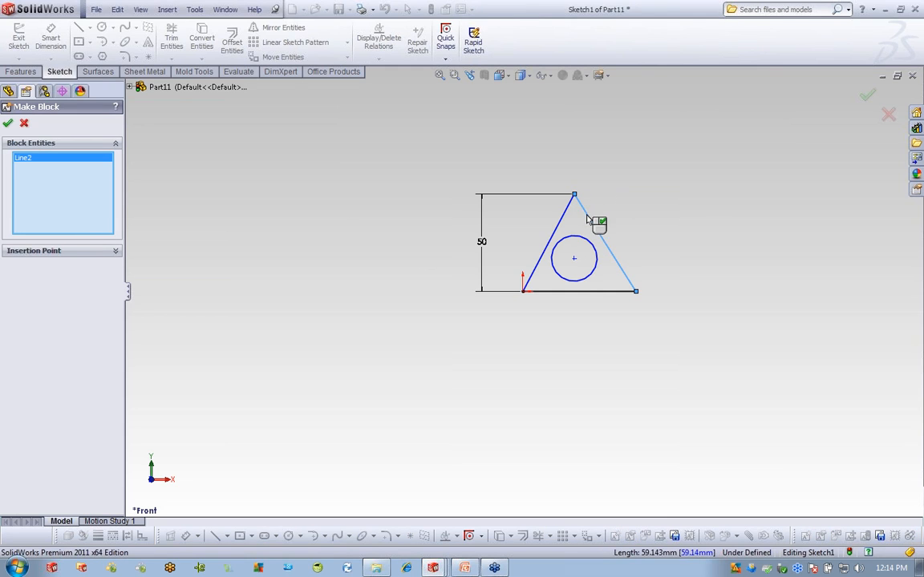
click(605, 292)
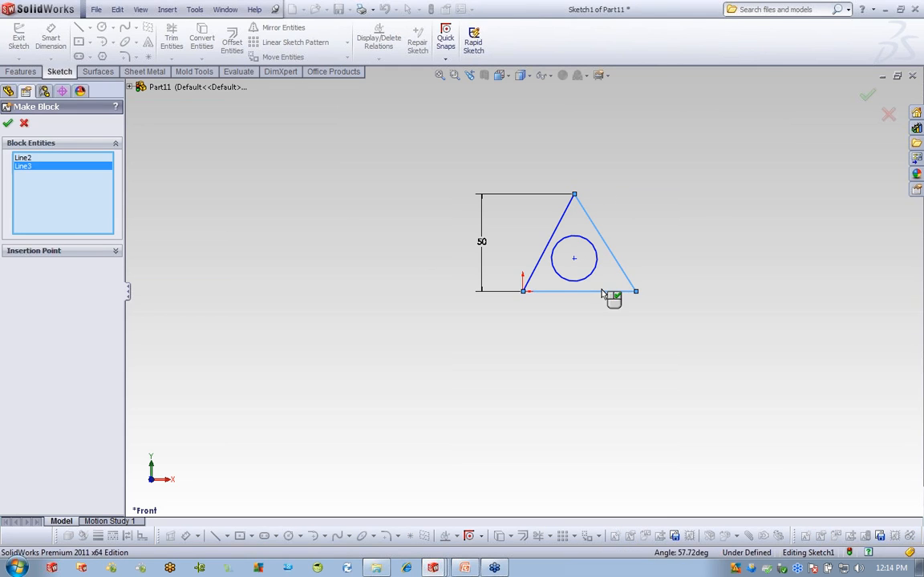
click(568, 218)
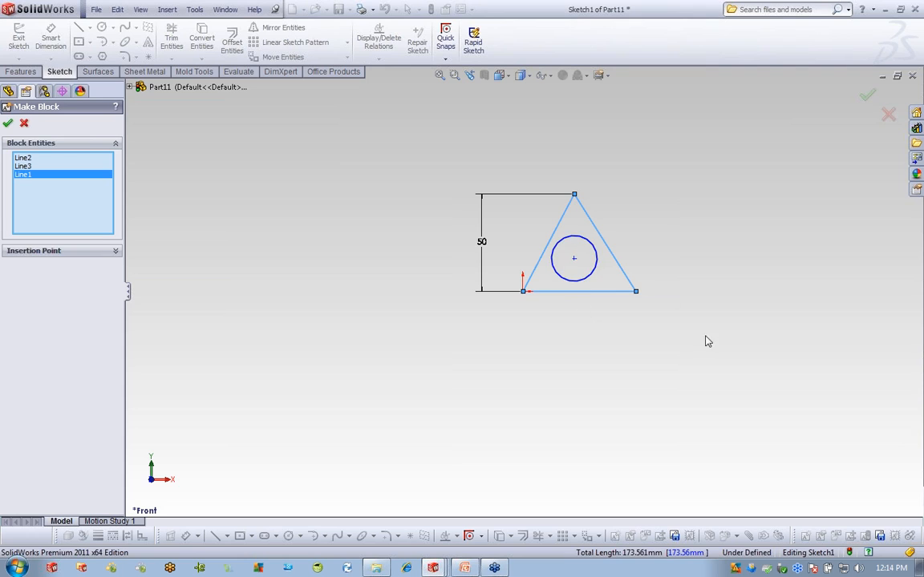
click(597, 256)
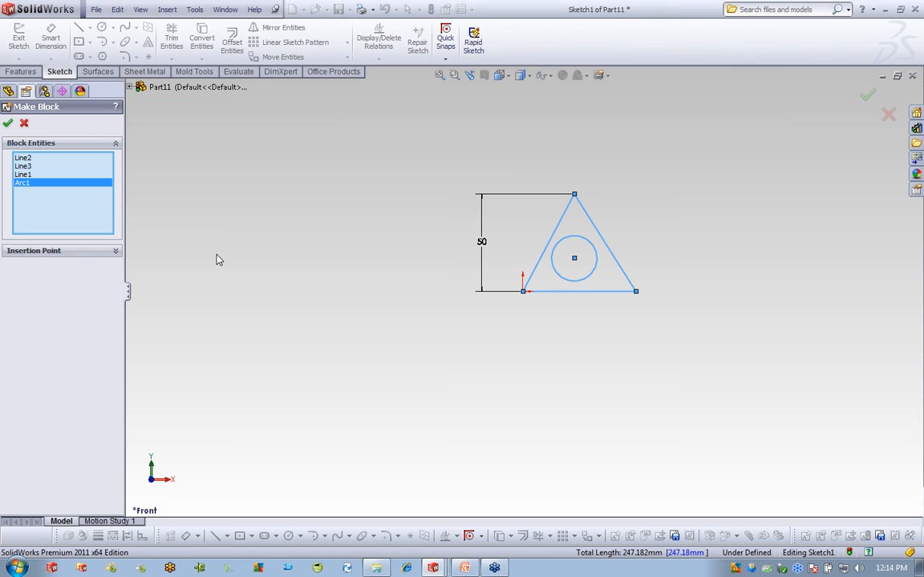
Place the block's insertion point at the circle's centre and finish the block.
click(121, 251)
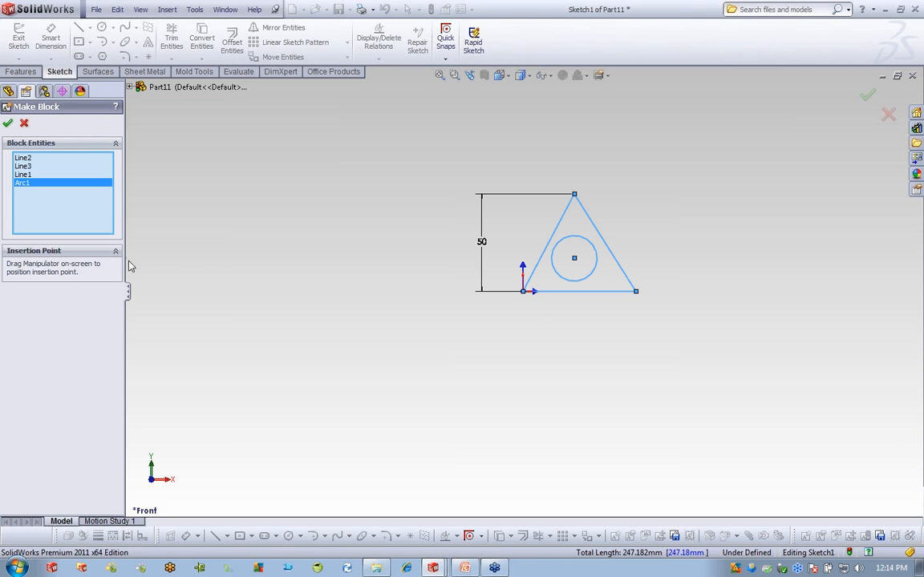
drag(523, 294, 579, 267)
click(8, 123)
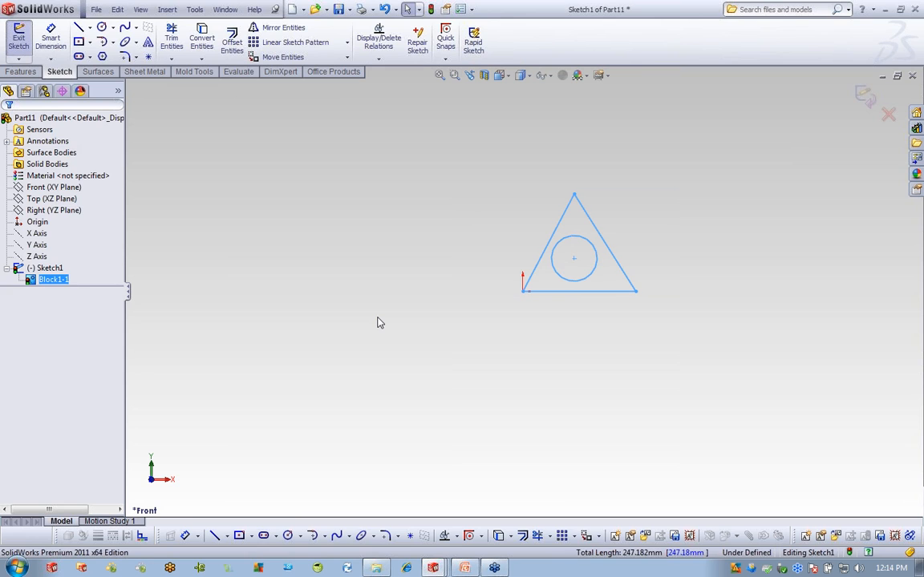
Drag Block1-1 to the upper left of the origin and close its properties.
key(Escape)
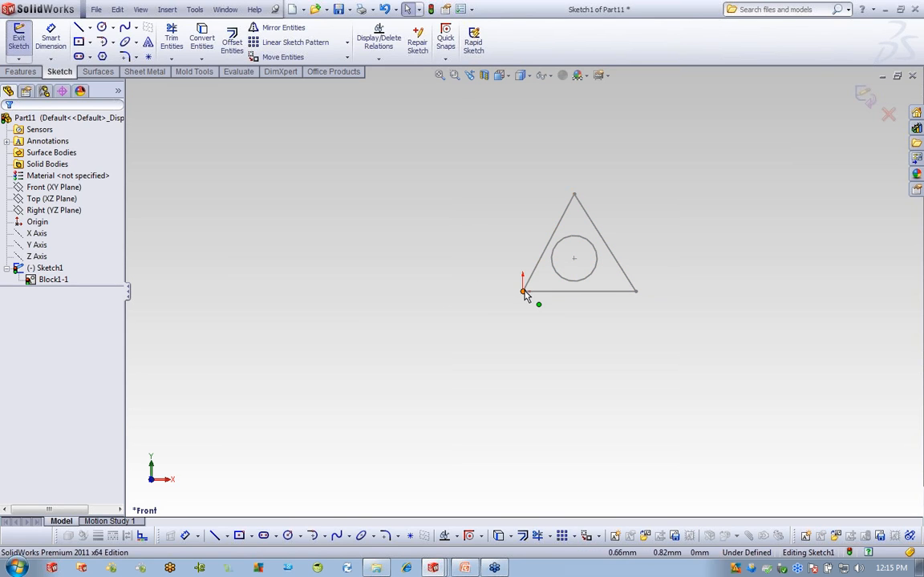
mouse_move(523, 292)
mouse_down()
mouse_move(552, 211)
mouse_move(361, 182)
mouse_move(308, 278)
mouse_up()
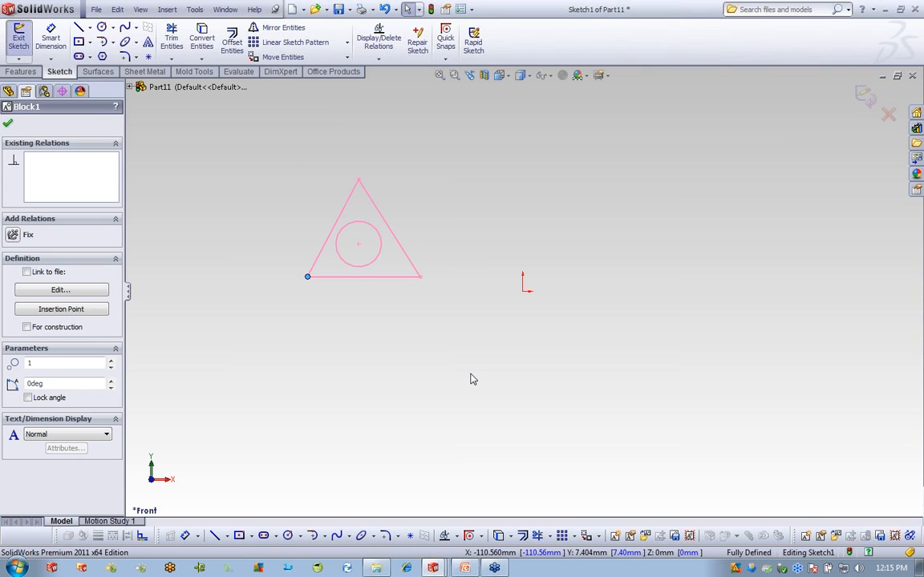
key(Escape)
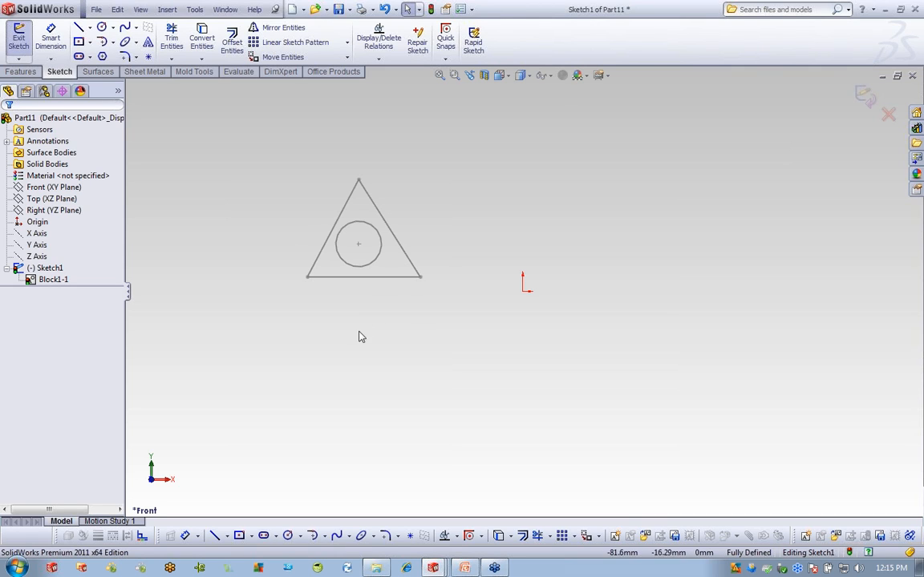
click(47, 280)
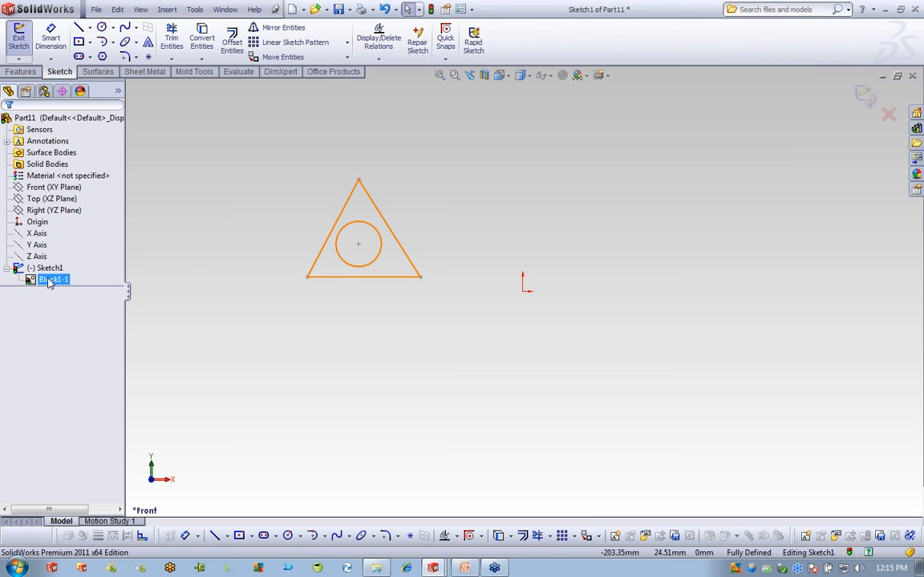
click(44, 269)
click(52, 279)
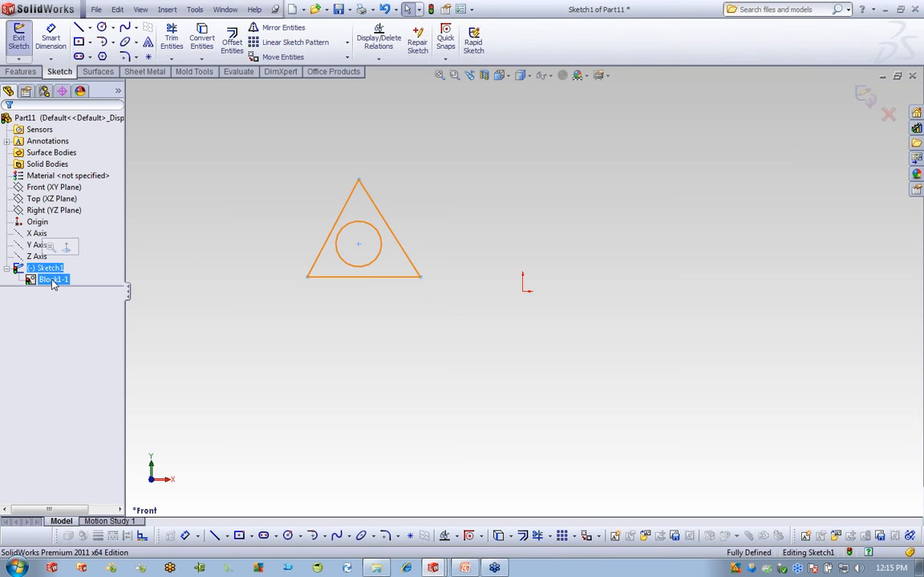
click(134, 303)
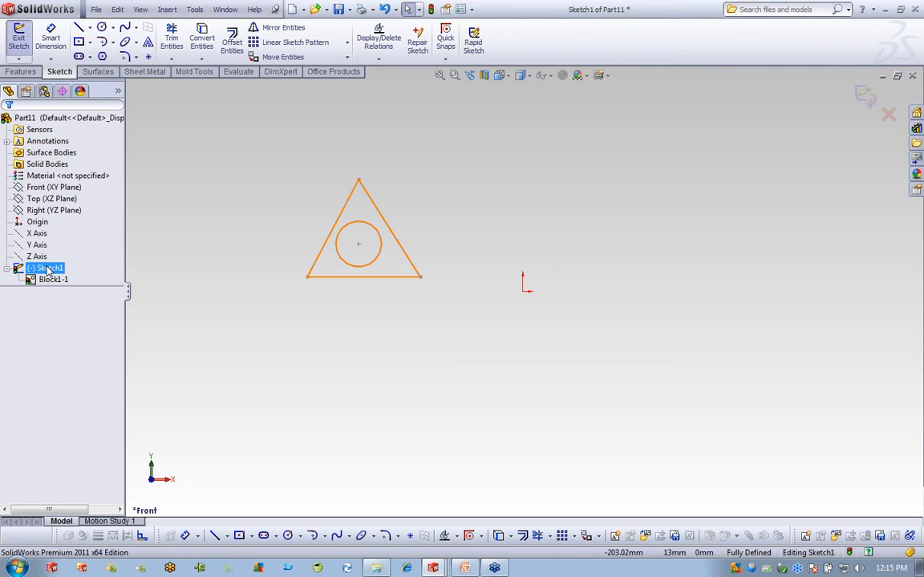
Draw a horizontal straight slot right of the triangle and make it block Block2-1.
click(102, 26)
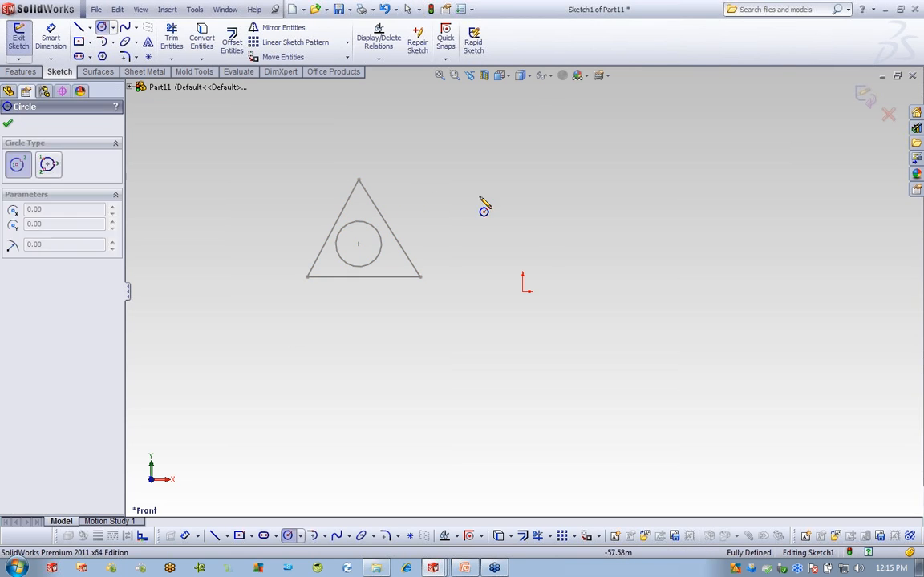
click(78, 57)
click(508, 194)
click(626, 195)
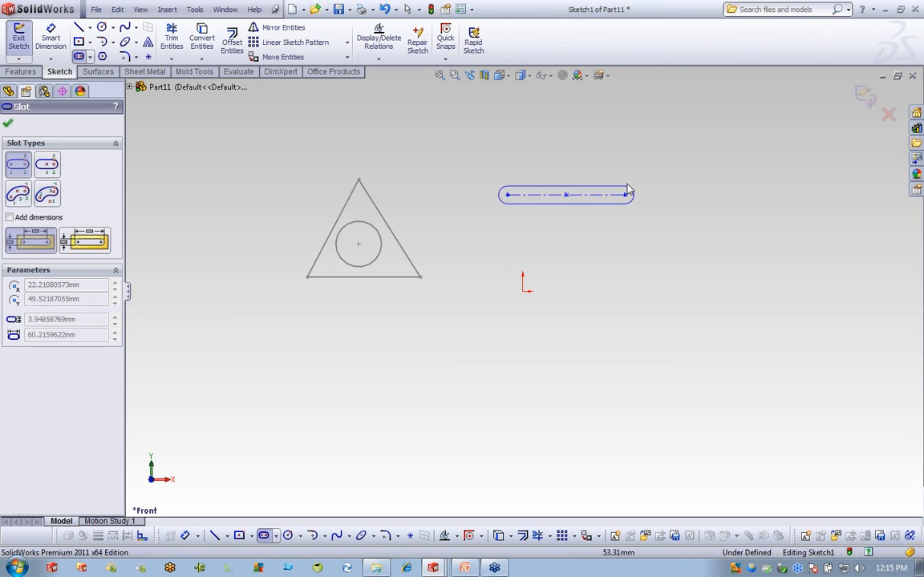
click(629, 185)
right_click(695, 132)
click(726, 169)
drag(451, 139, 682, 228)
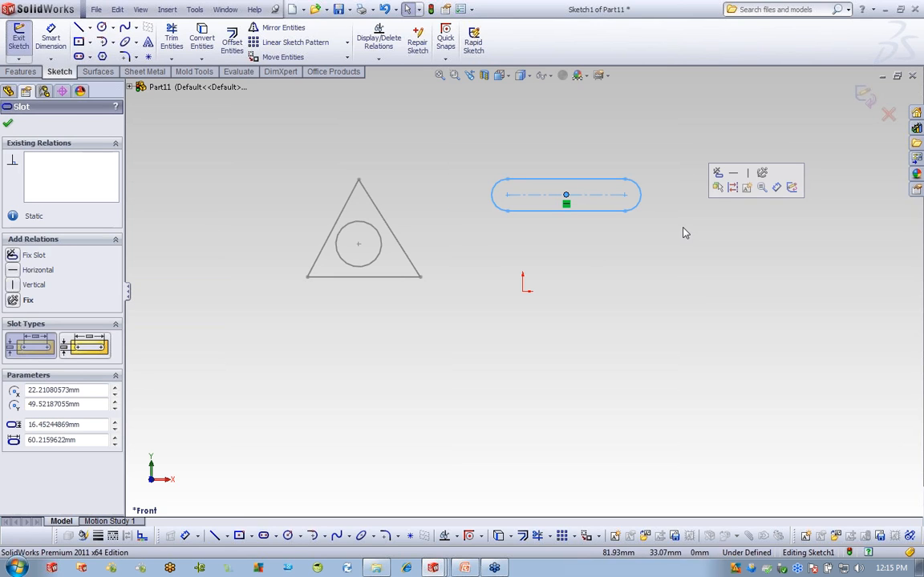
click(746, 188)
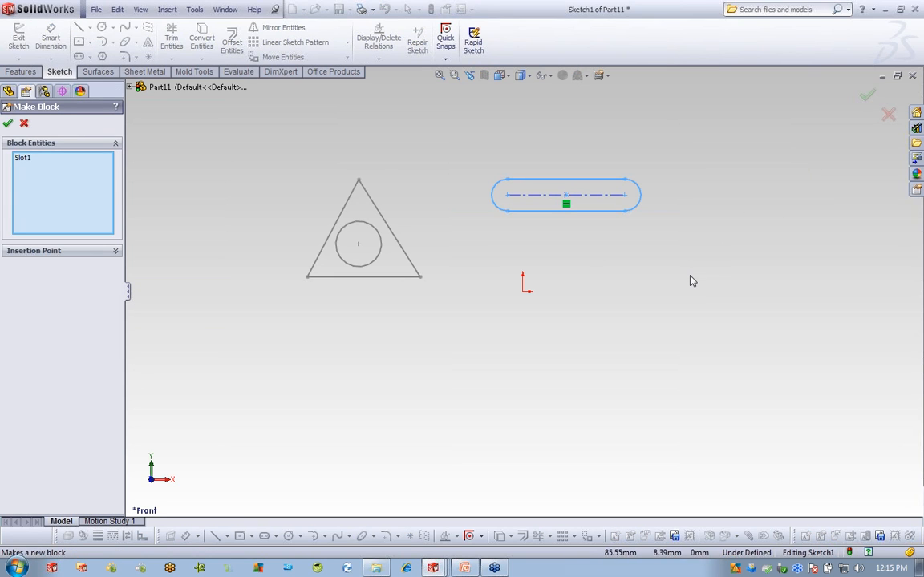
click(7, 123)
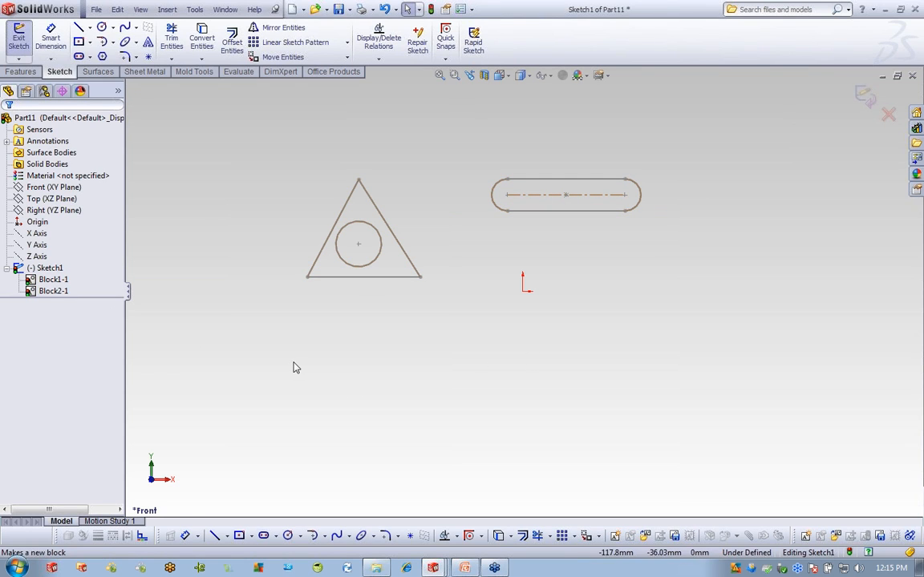
Rename Block1-1 to Triangle in the FeatureManager tree.
click(69, 280)
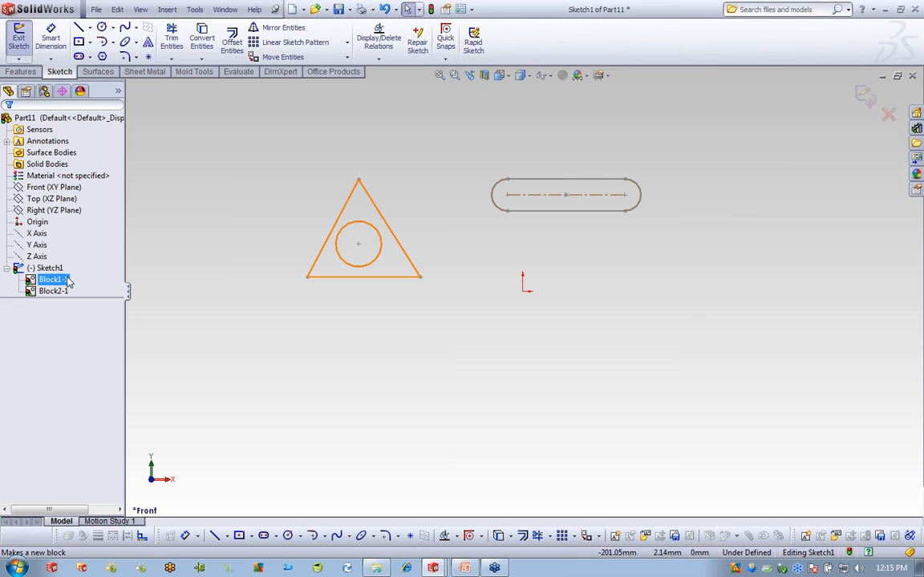
click(64, 281)
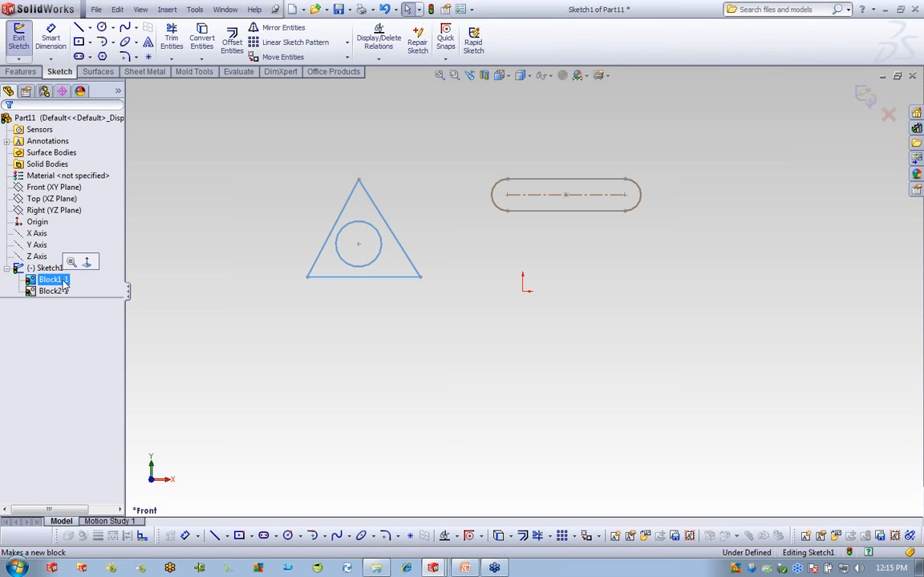
click(64, 280)
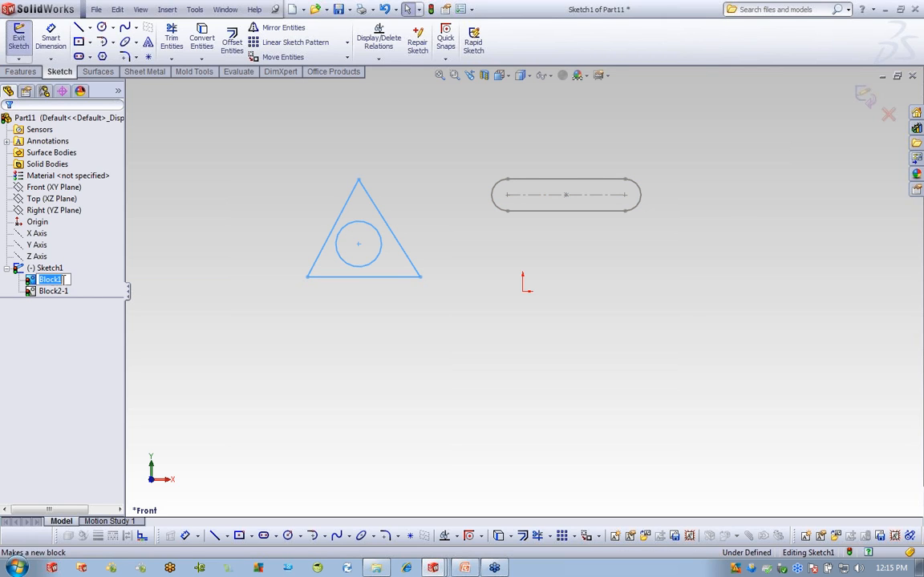
text(Triangl)
click(161, 257)
click(60, 292)
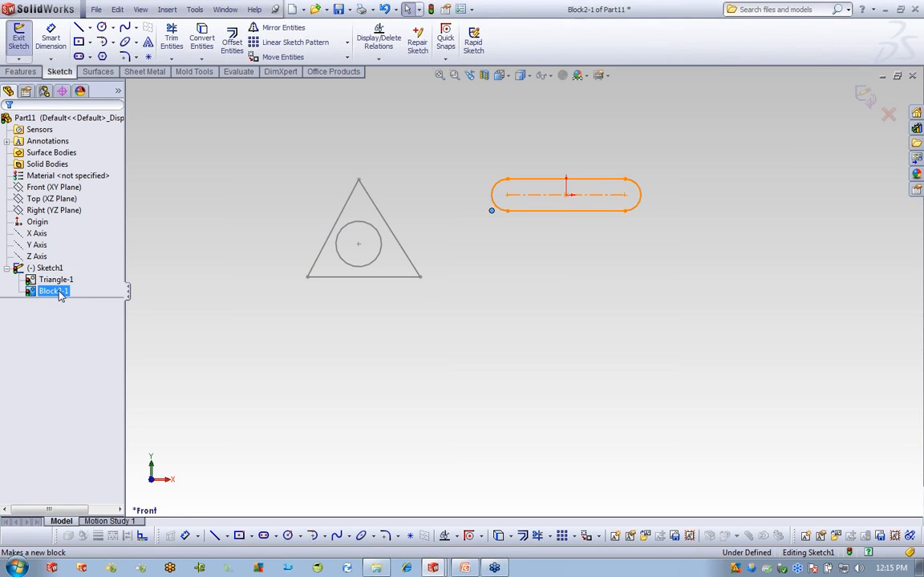
double_click(60, 294)
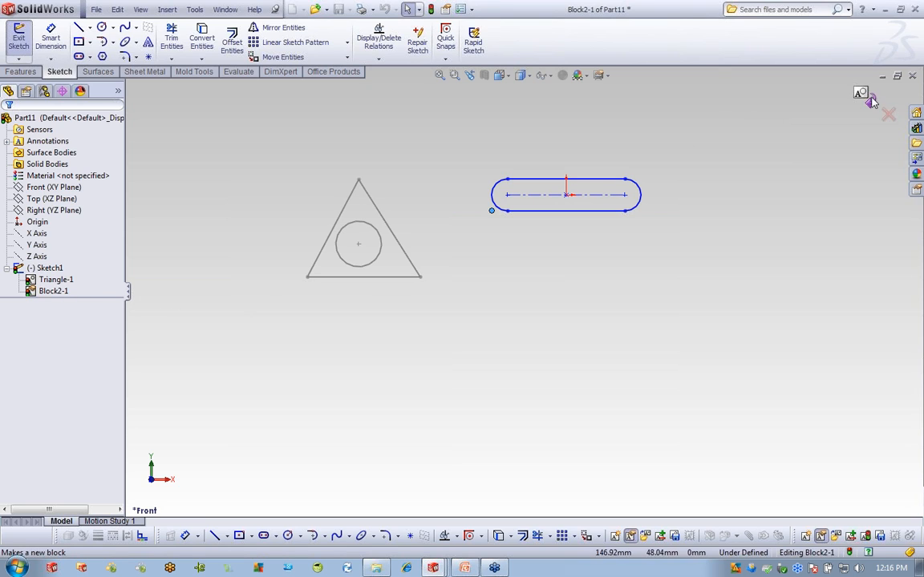
click(867, 98)
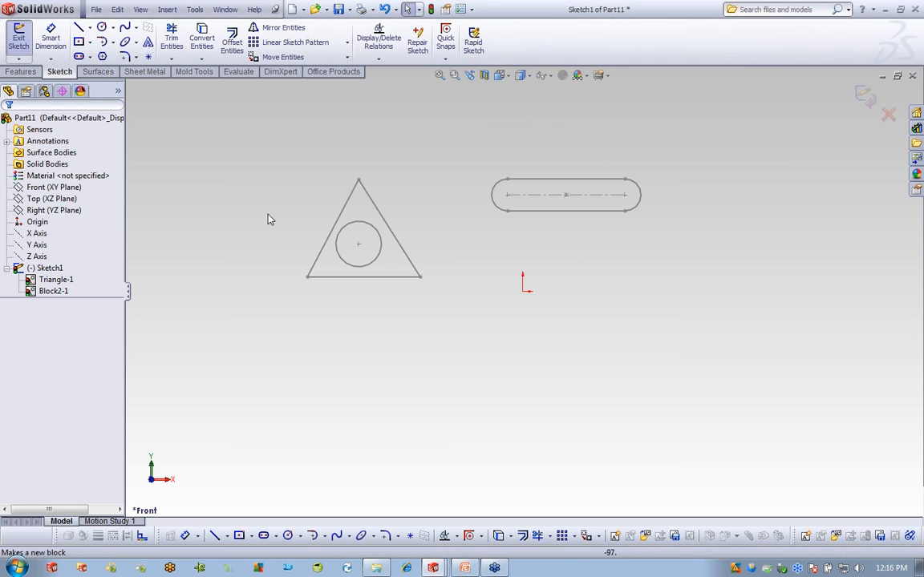
click(46, 269)
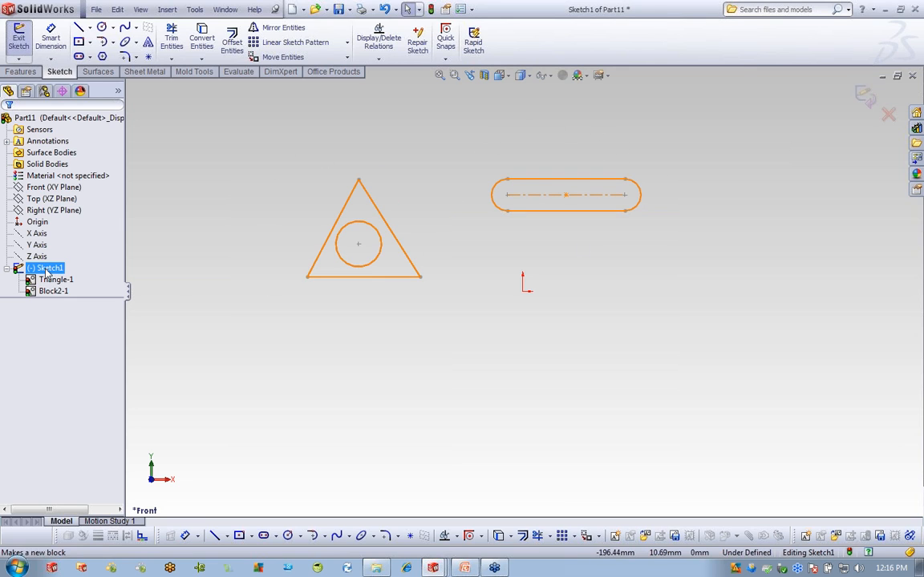
click(190, 259)
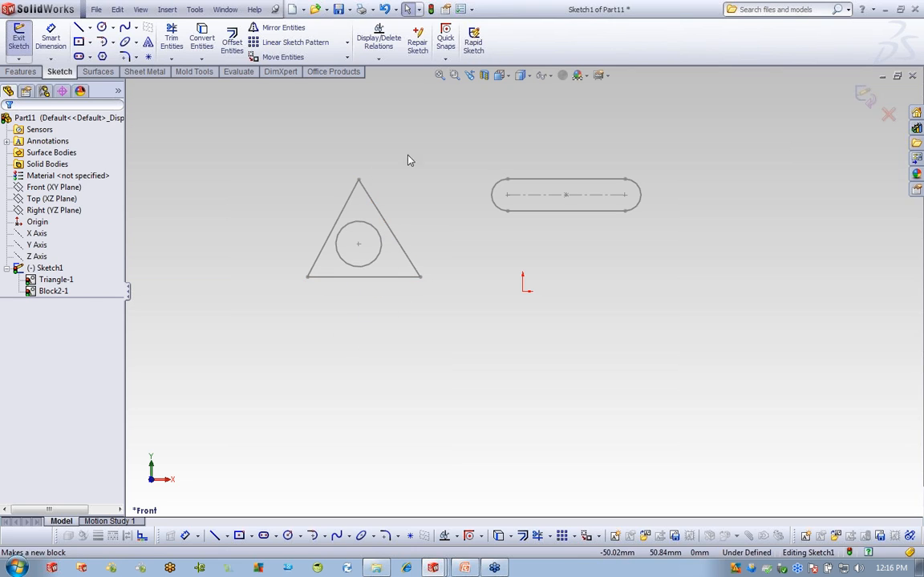
Edit Triangle-1, dimension its circle to 25 mm diameter, and exit block editing.
click(64, 280)
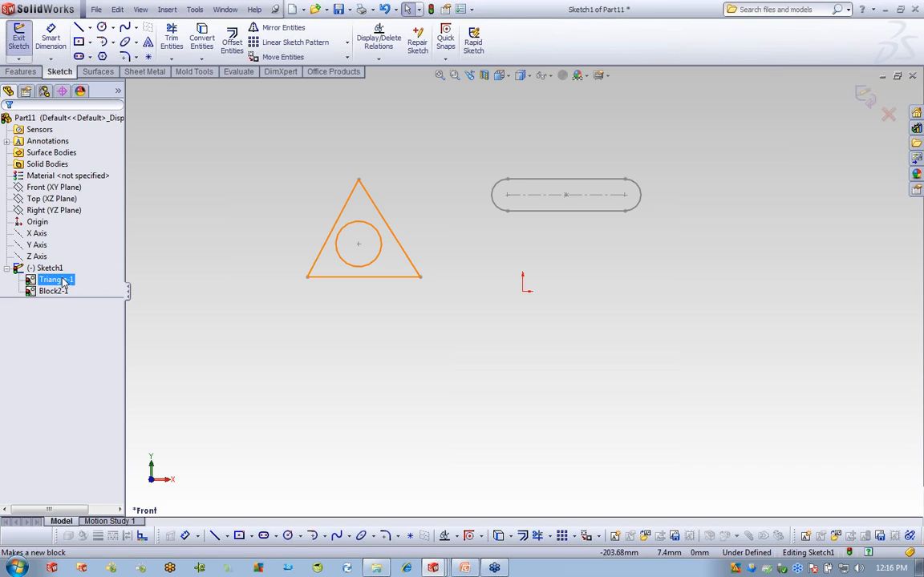
right_click(59, 283)
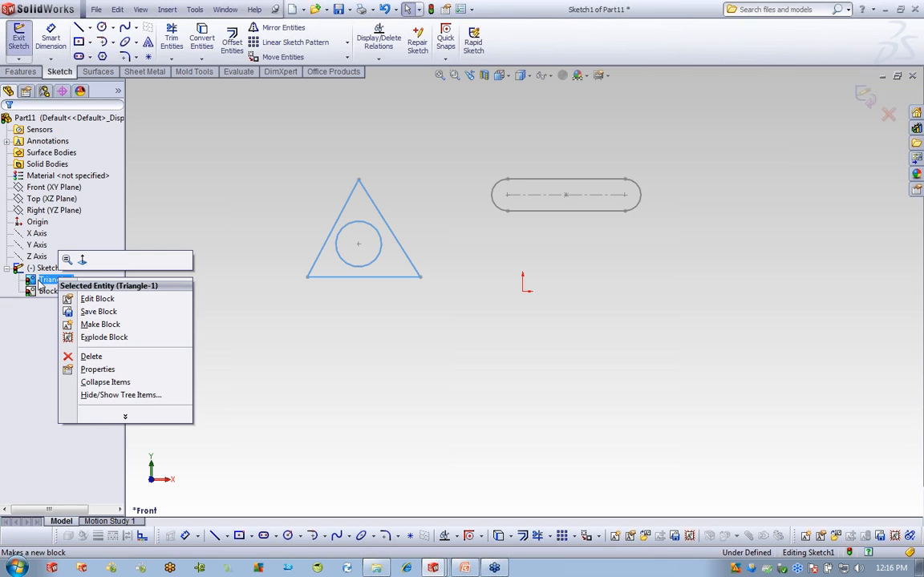
click(96, 299)
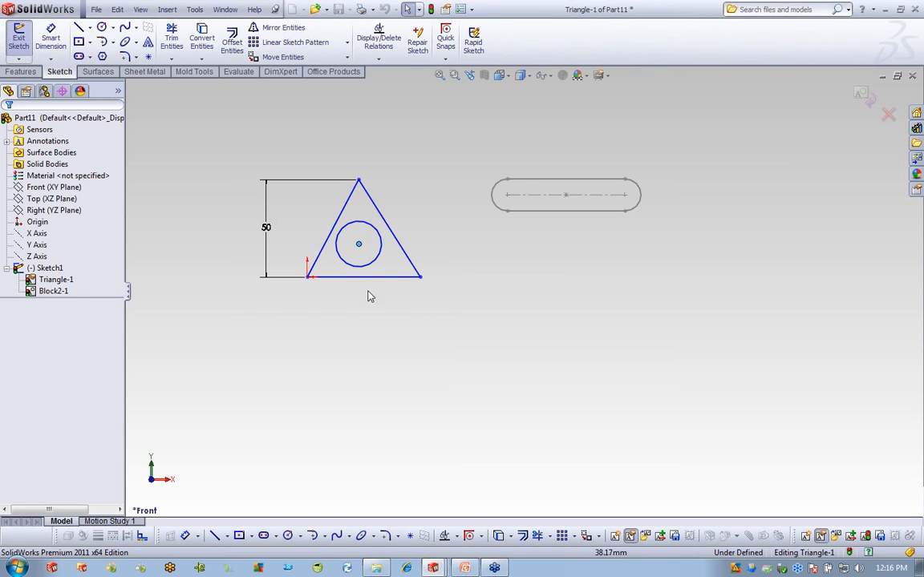
click(51, 39)
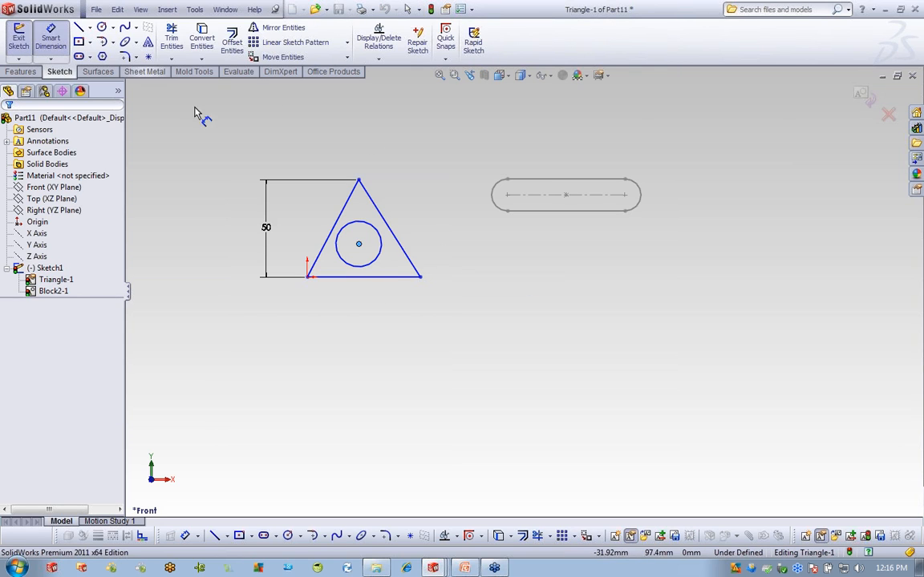
click(382, 240)
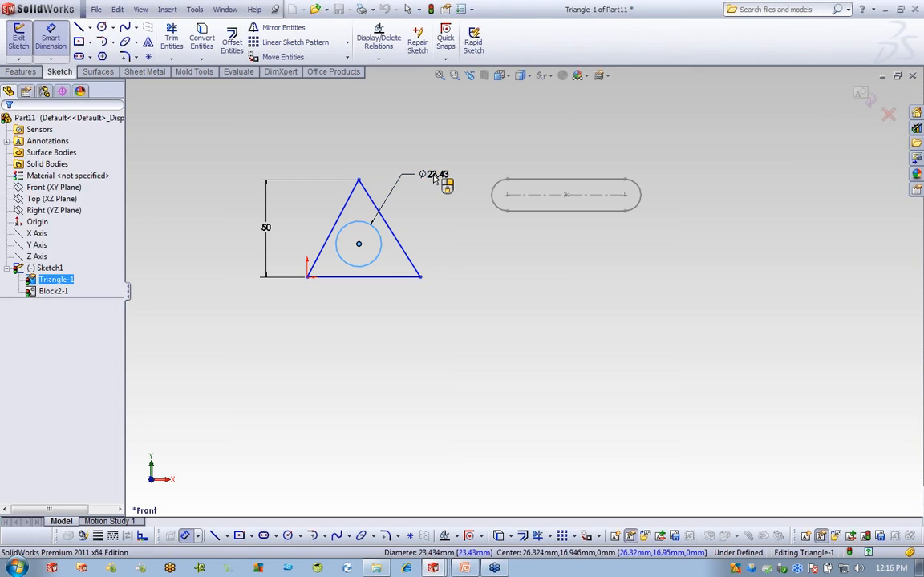
click(436, 176)
text(25)
key(Return)
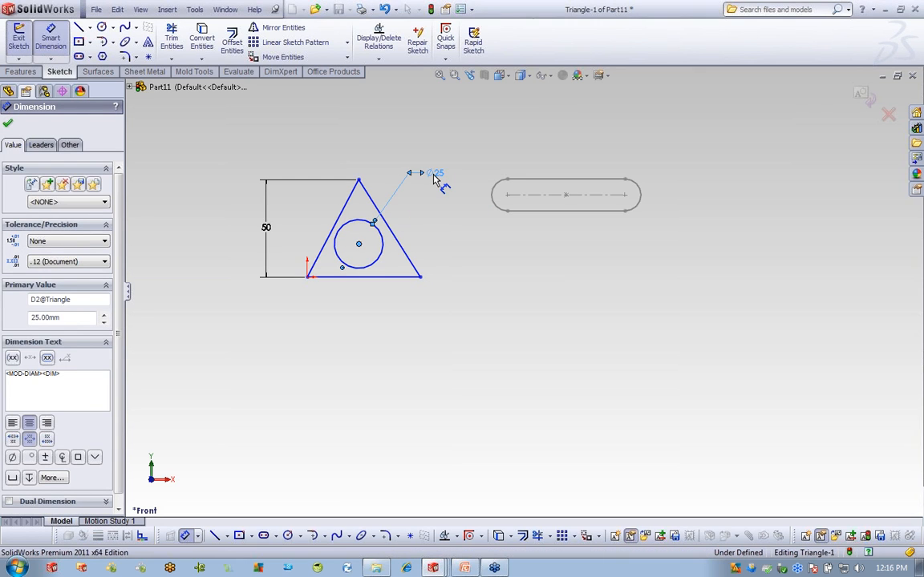
click(860, 89)
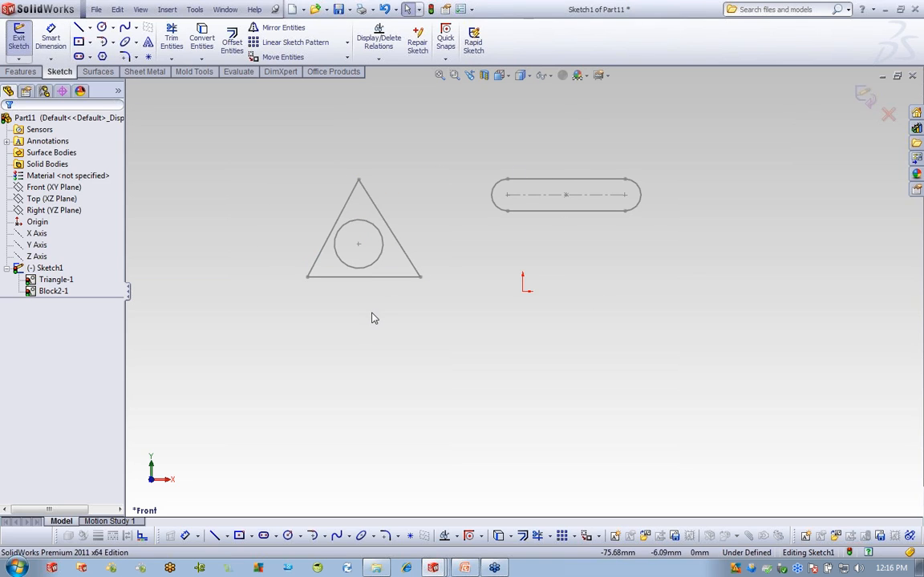
Attach the slot to the triangle's apex, move both down-right, and make the base horizontal.
drag(505, 191, 359, 182)
click(565, 235)
drag(363, 247, 525, 294)
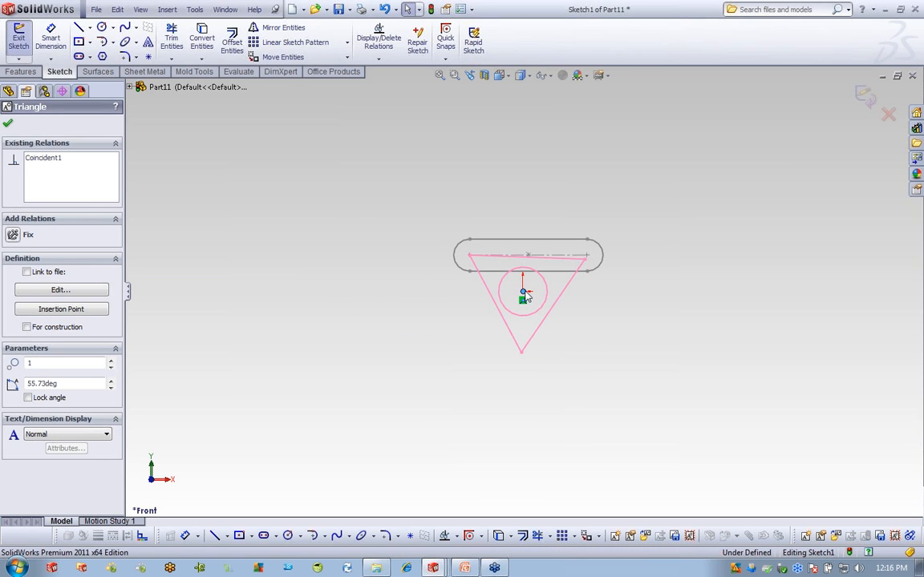
click(547, 327)
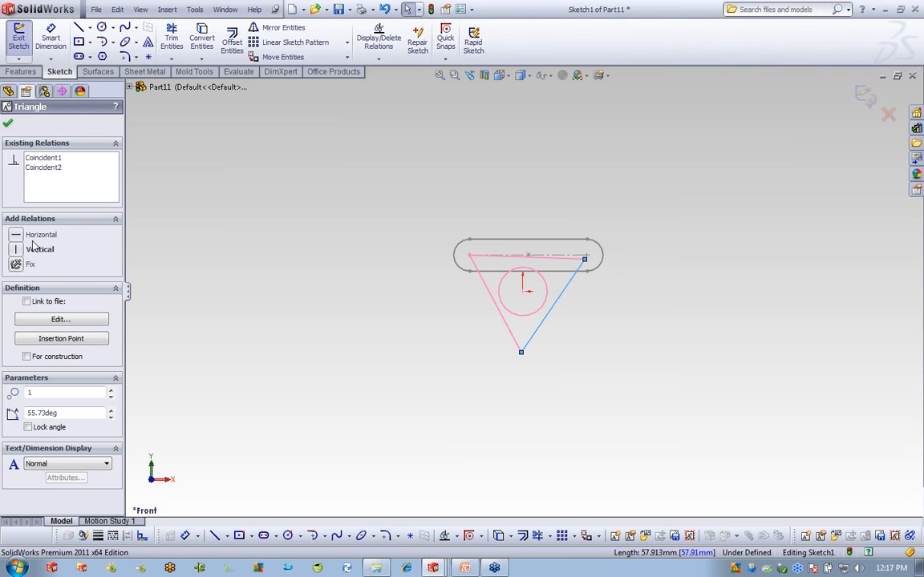
click(18, 236)
click(671, 264)
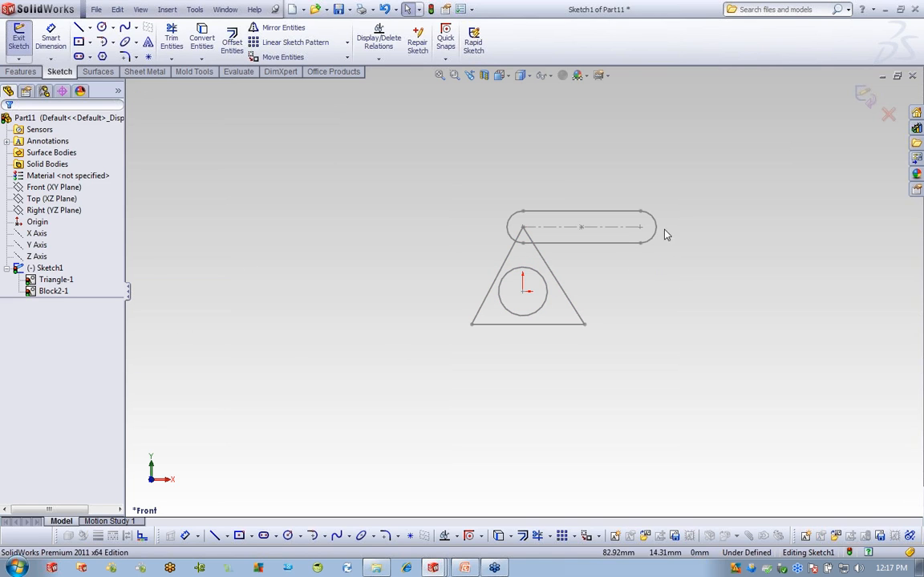
Swing the slot about the apex to 171.56° and select Triangle-1.
drag(646, 233, 401, 209)
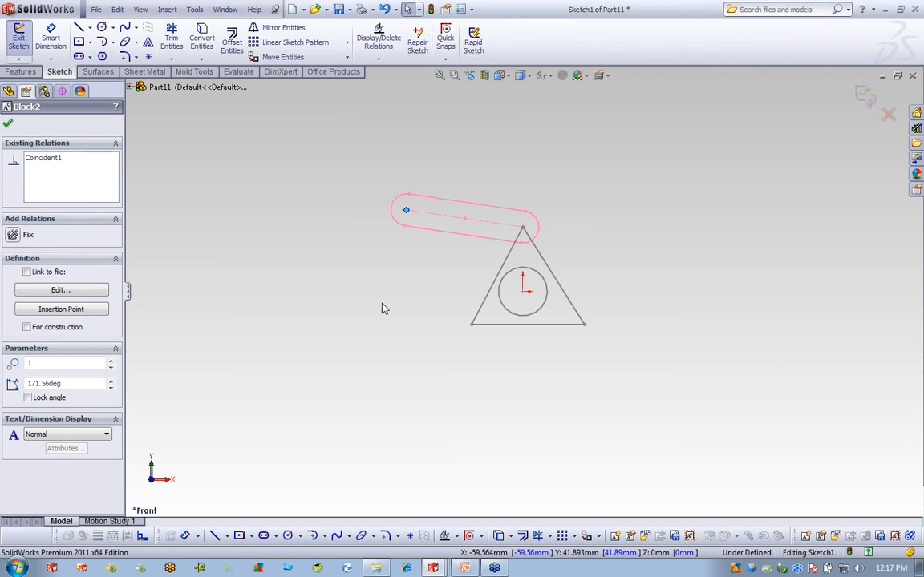
click(8, 123)
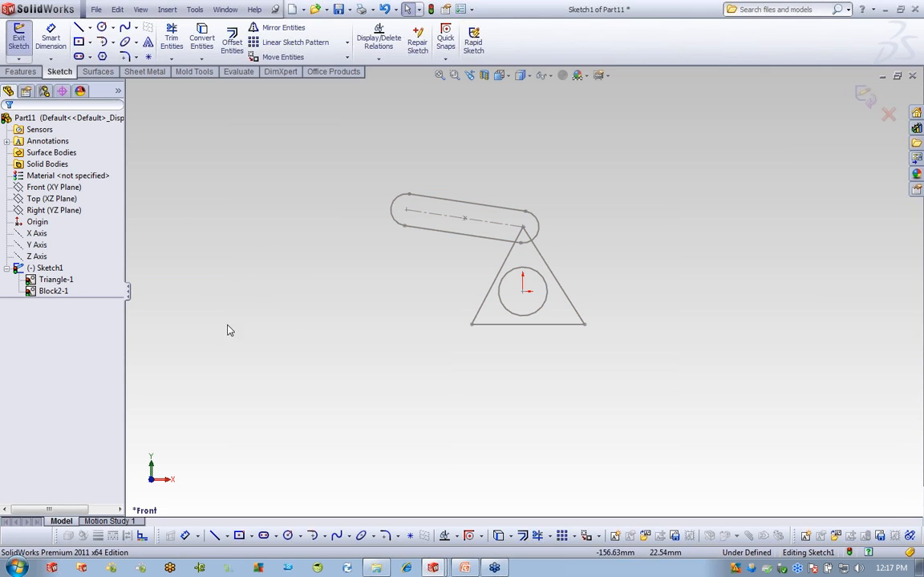
click(56, 280)
right_click(57, 284)
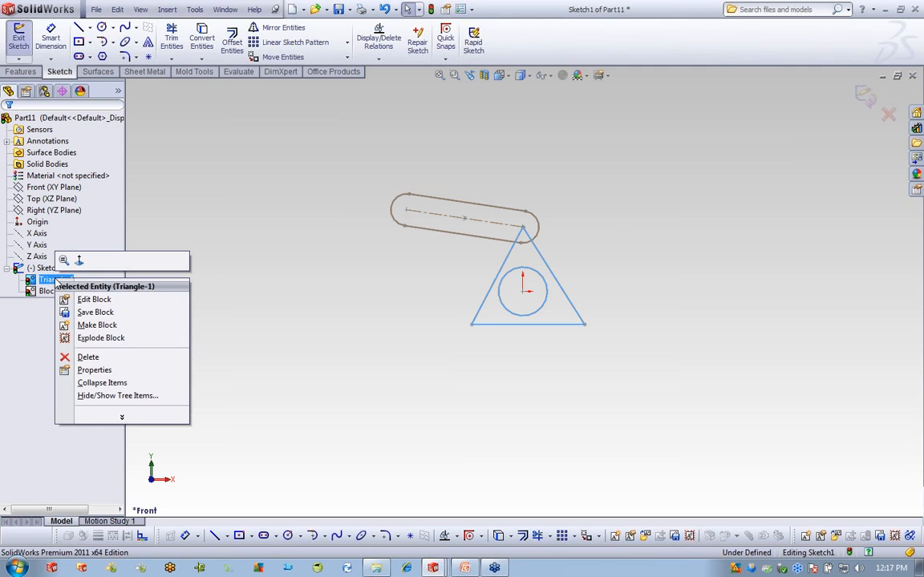
click(112, 316)
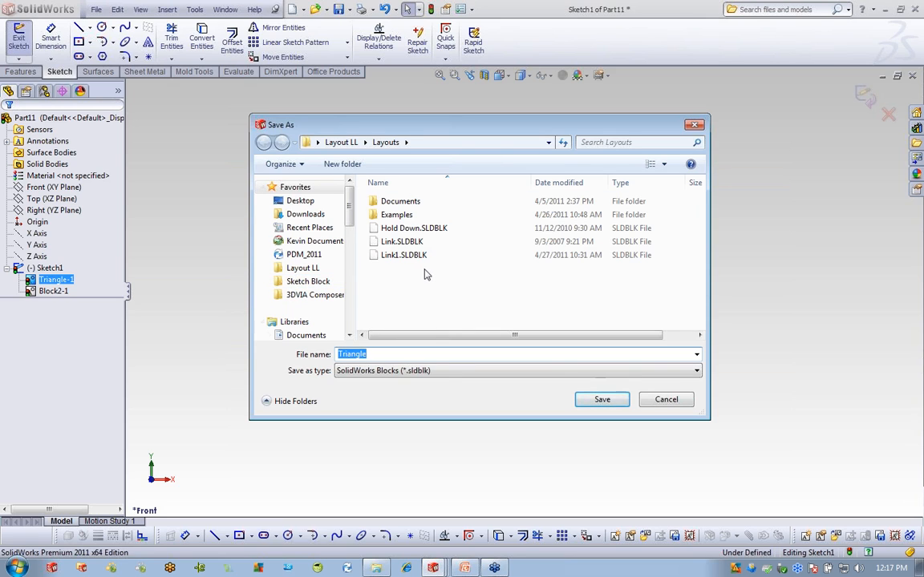
click(390, 353)
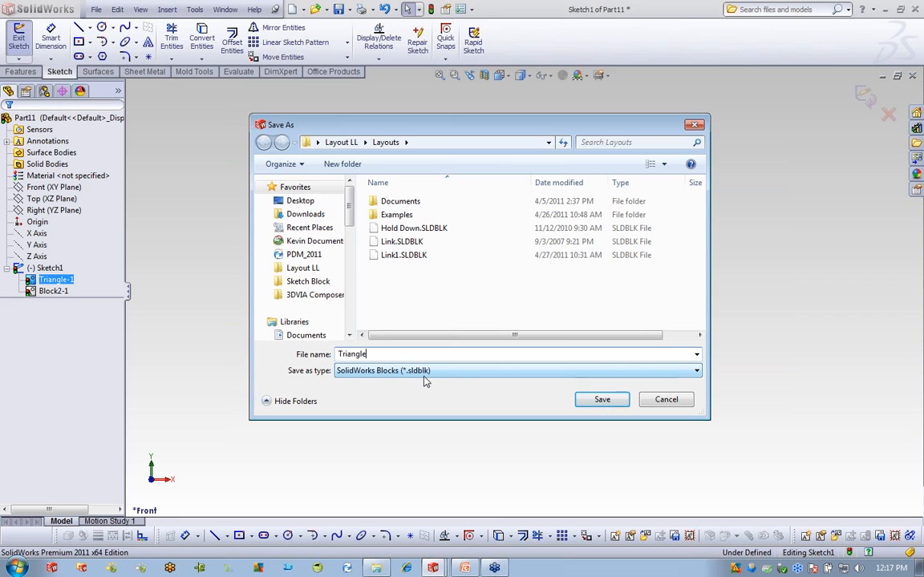
click(665, 399)
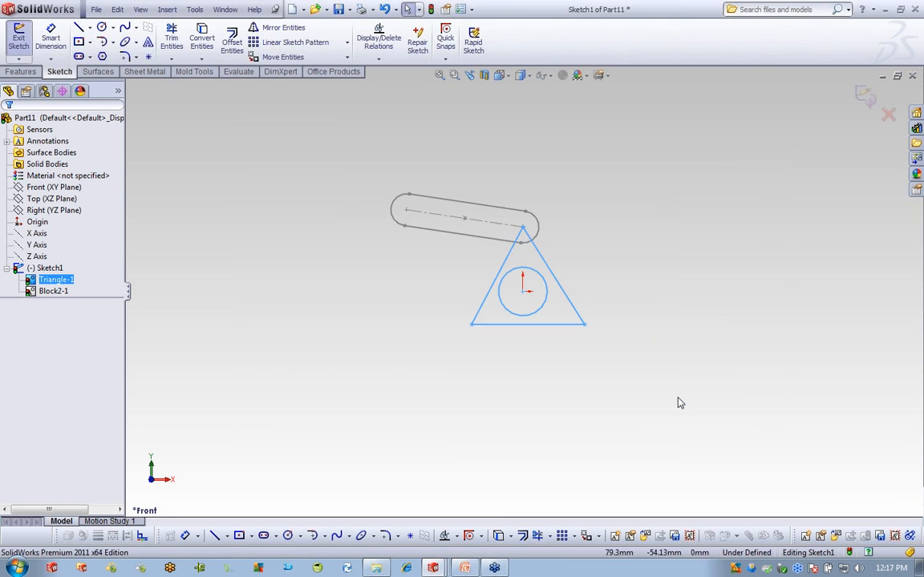
Explode the Triangle-1 block into plain Sketch1 geometry.
click(238, 350)
click(61, 280)
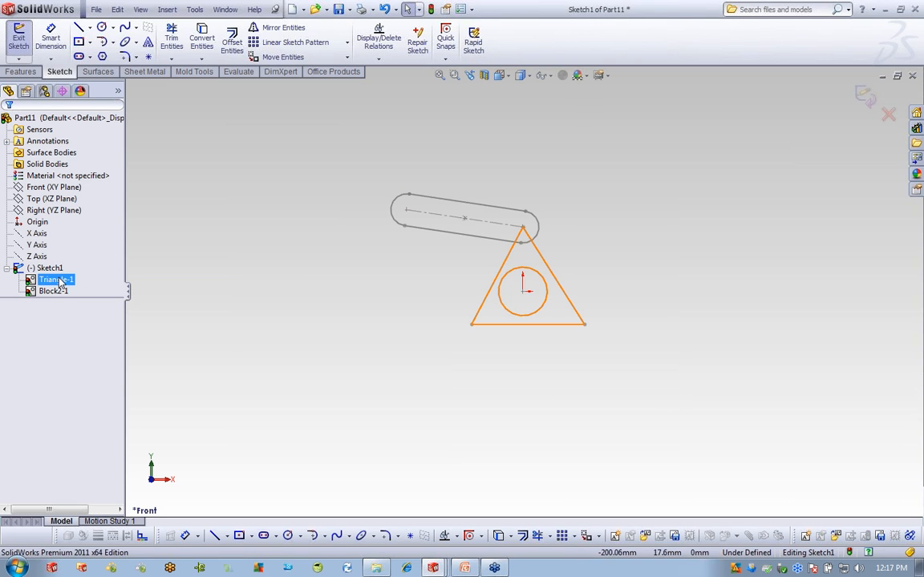
right_click(61, 282)
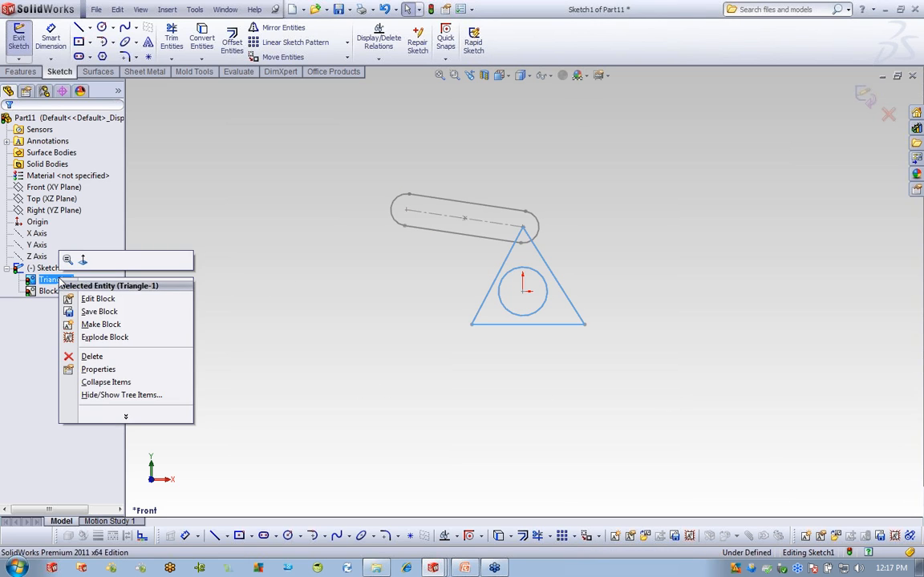
click(119, 342)
click(54, 269)
click(52, 308)
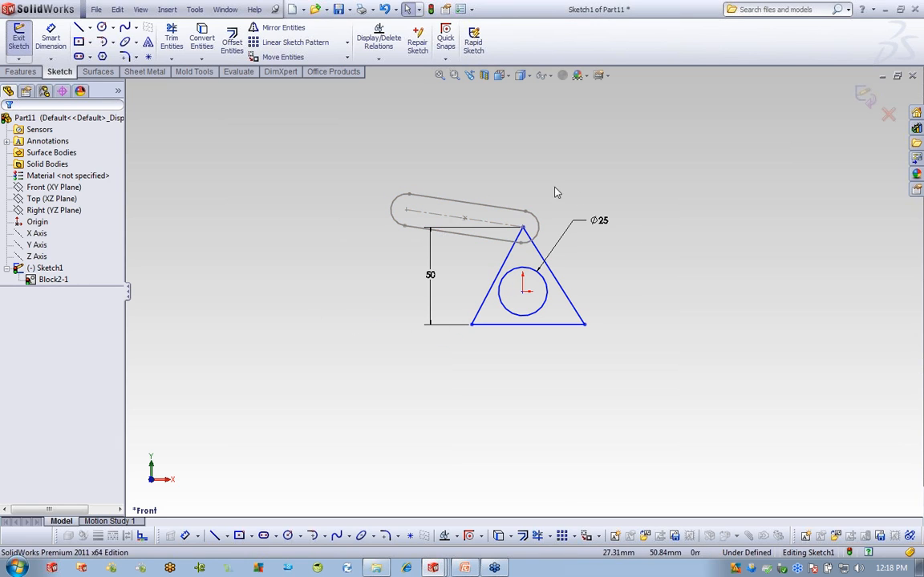
Pull the triangle's lower-right corner slightly inward.
mouse_move(586, 325)
mouse_down()
mouse_move(618, 332)
mouse_move(582, 337)
mouse_up()
drag(575, 329, 581, 325)
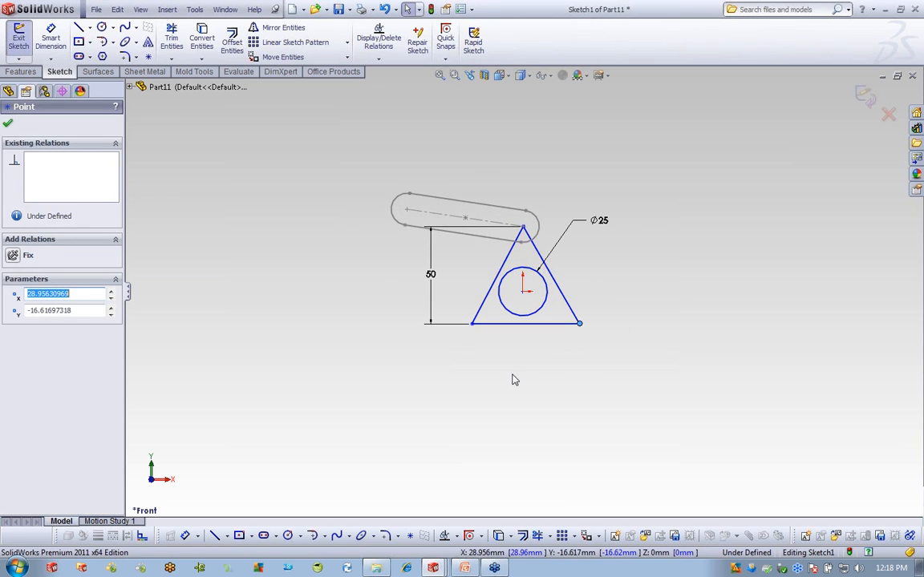
click(8, 125)
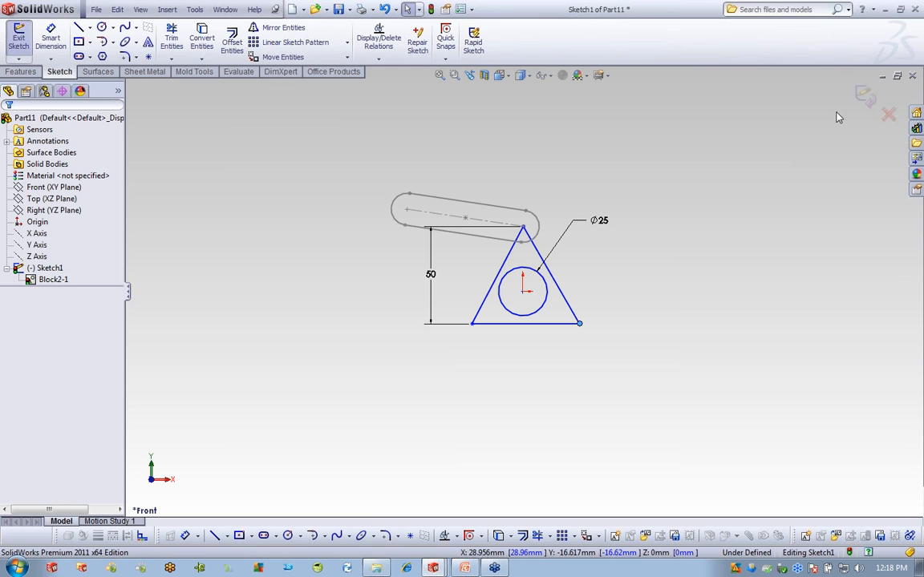
Discard Part11's changes and create Part12 from the prt_mm template.
click(913, 75)
click(494, 304)
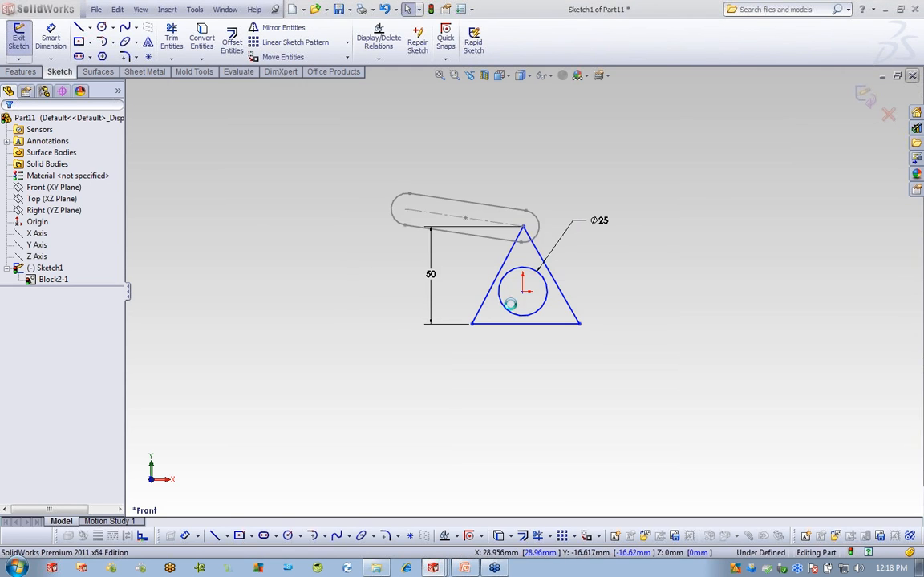
click(95, 10)
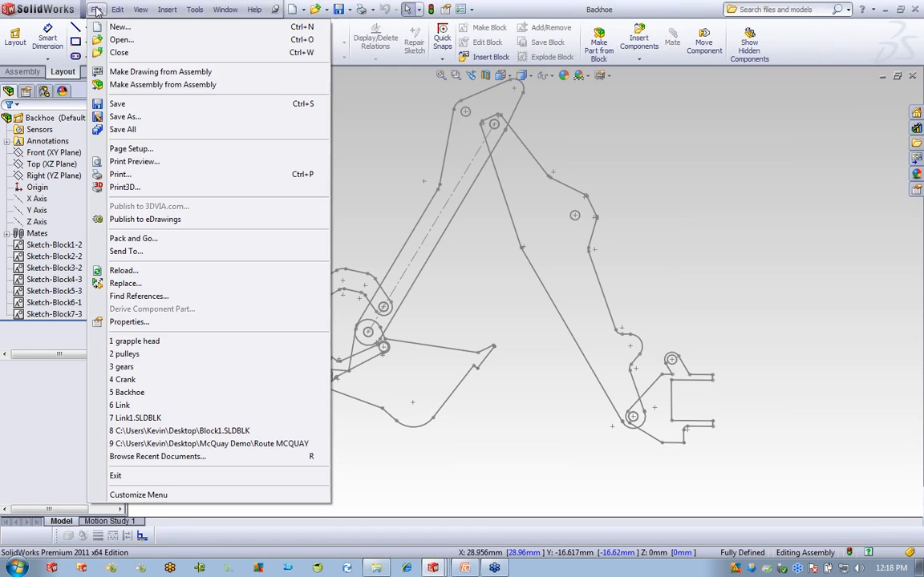
click(105, 27)
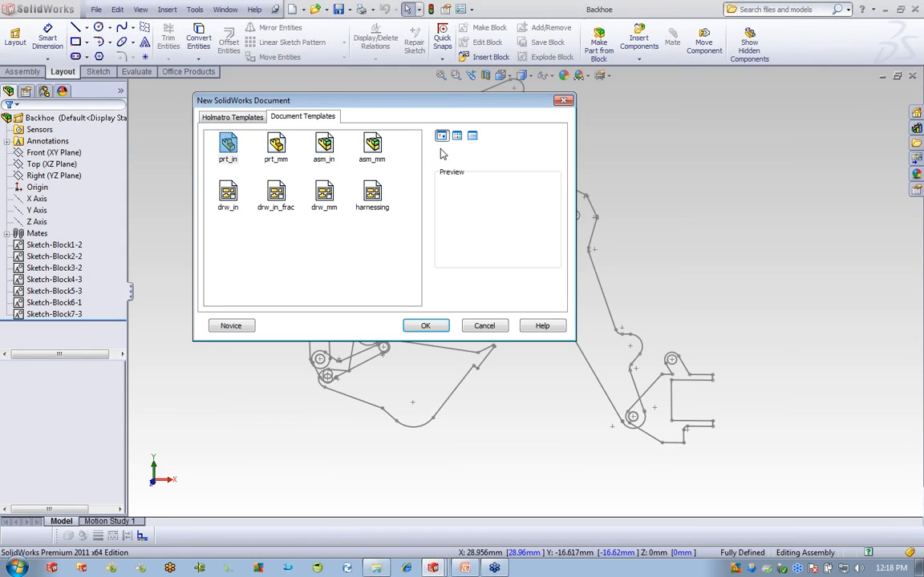
click(277, 146)
click(429, 325)
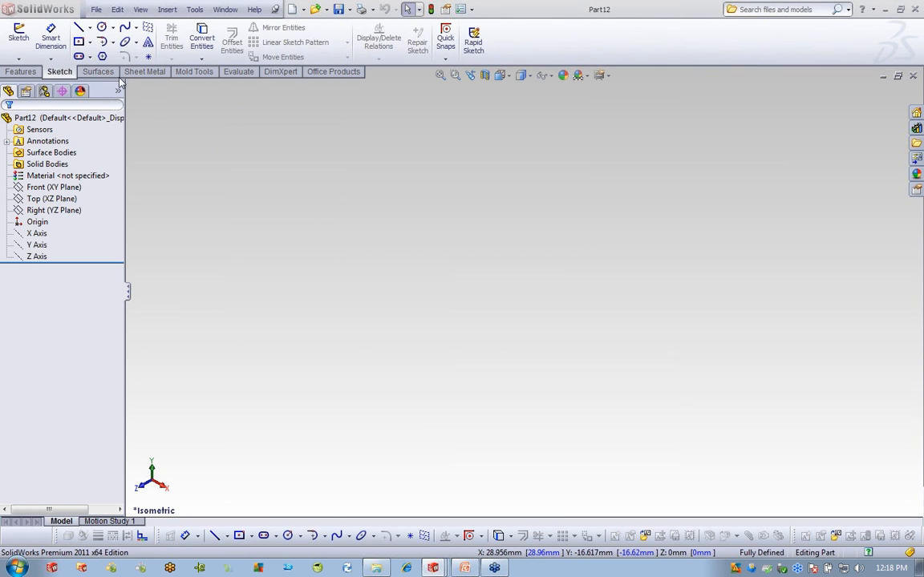
Draw a corner rectangle on the Top plane from the origin and view it Normal To.
click(80, 44)
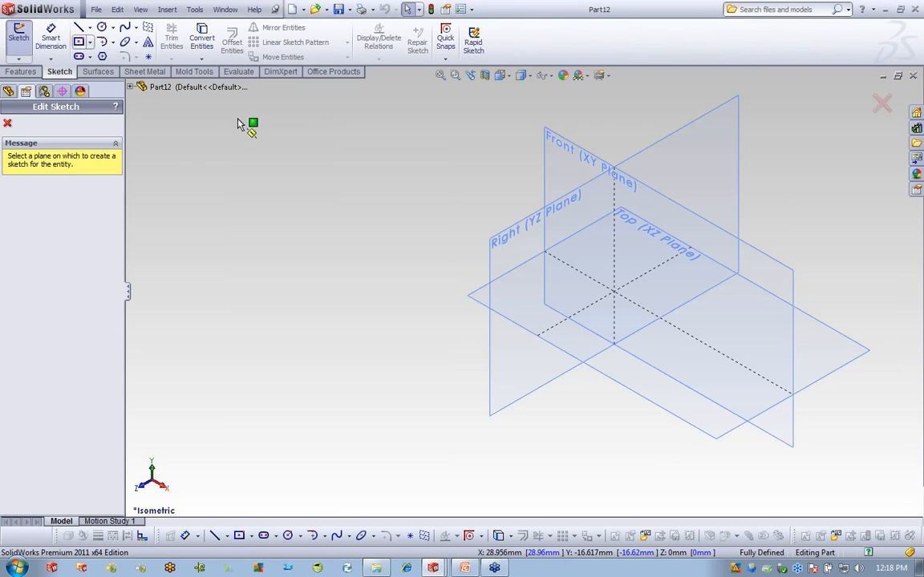
click(647, 225)
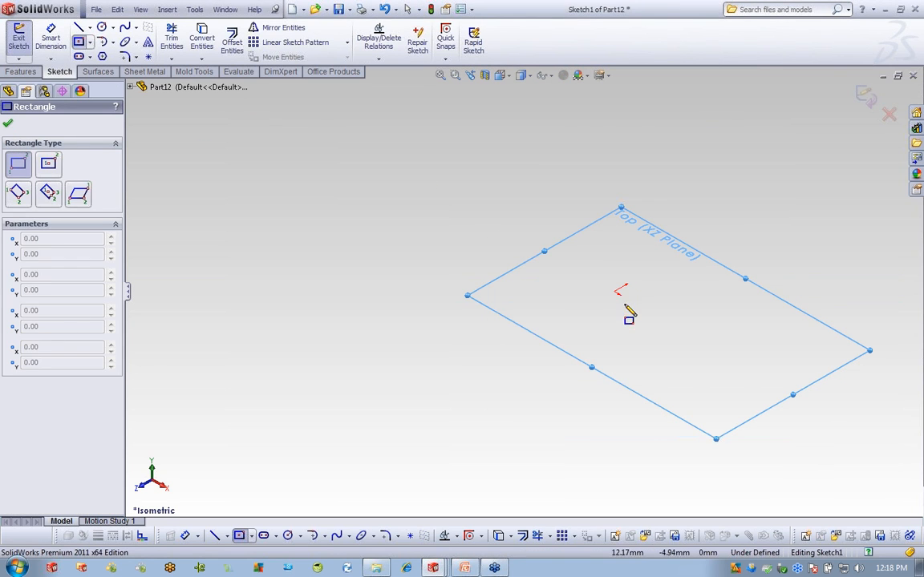
click(618, 292)
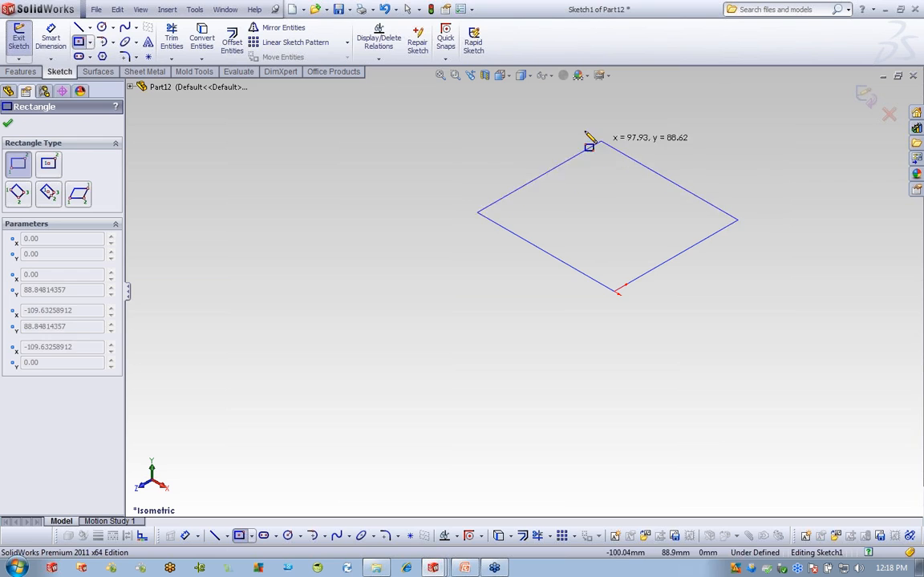
click(572, 114)
key(space)
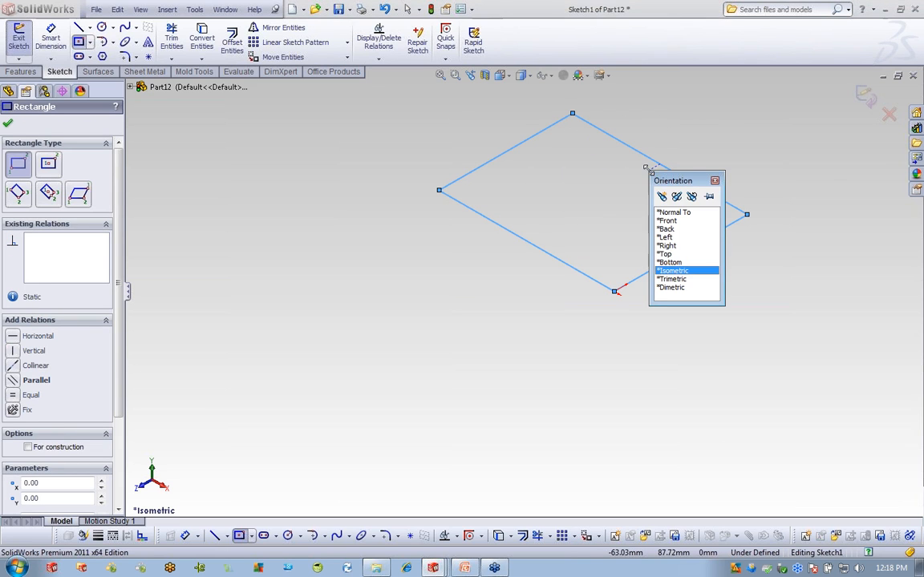
click(674, 213)
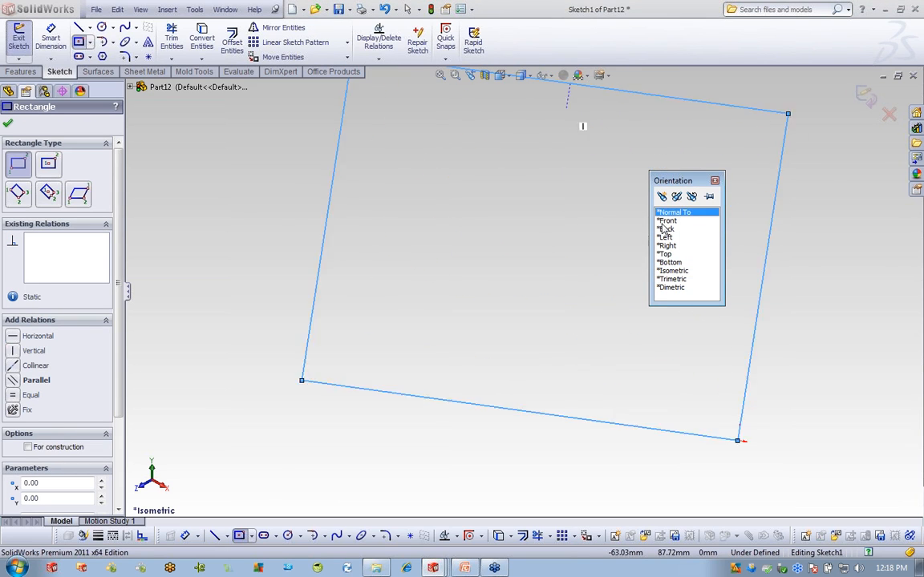
Dimension the rectangle's left and top edges to 100 mm each.
click(51, 36)
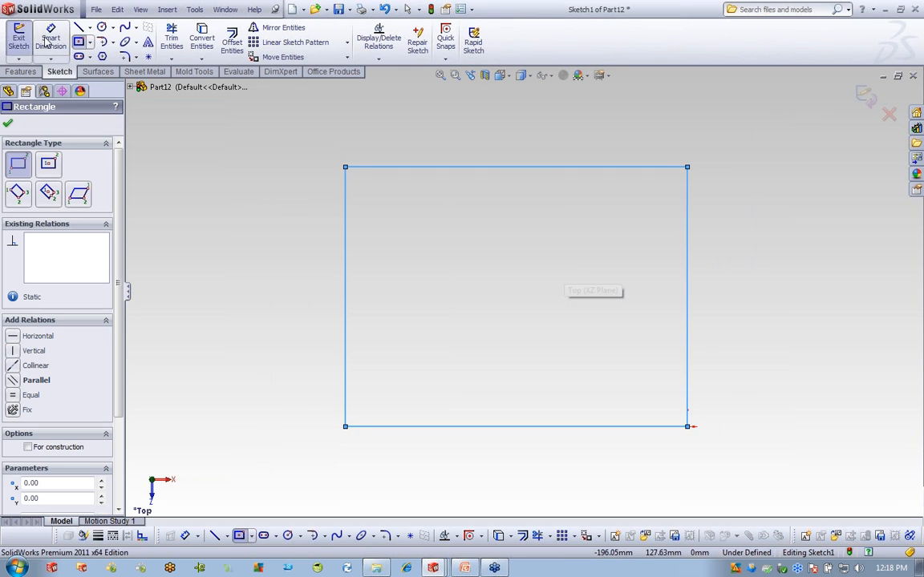
click(335, 285)
click(278, 287)
text(100)
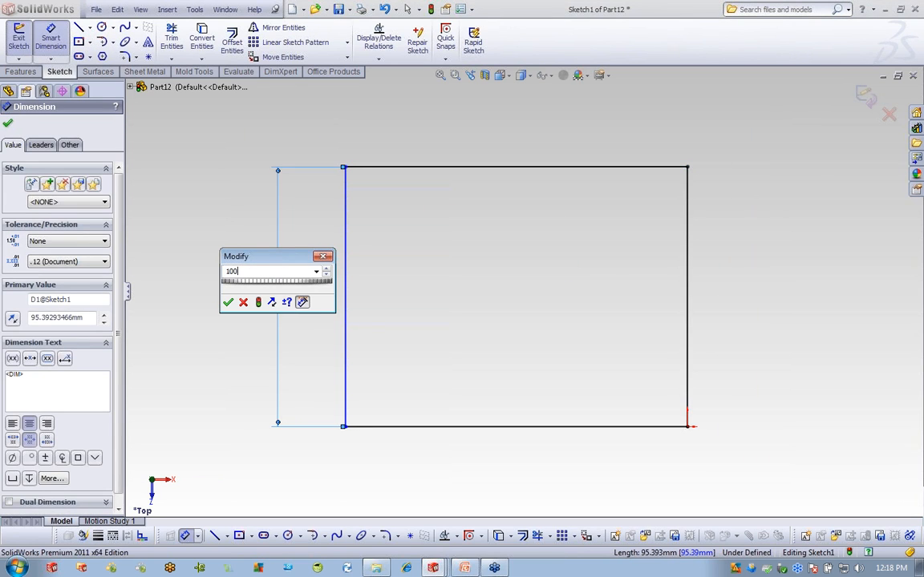
key(Return)
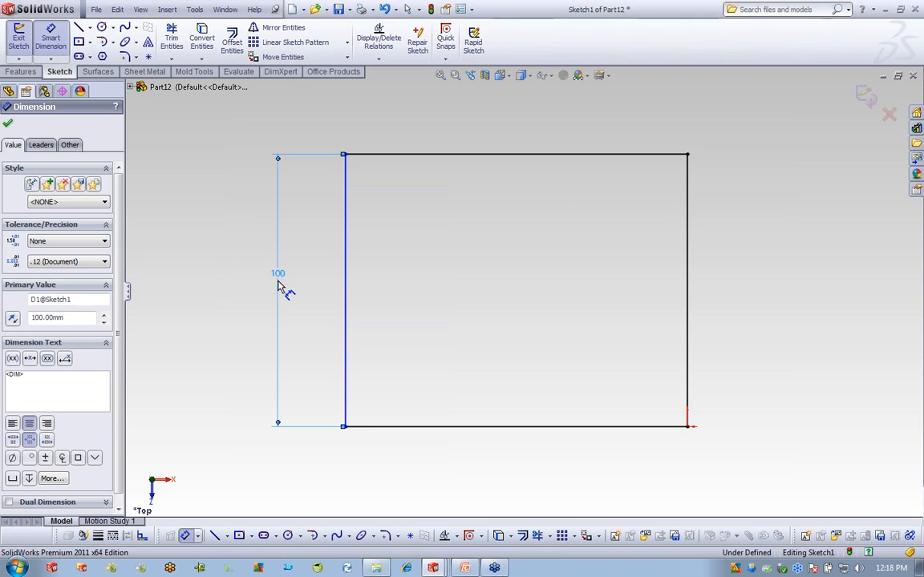
click(505, 153)
click(499, 128)
text(10)
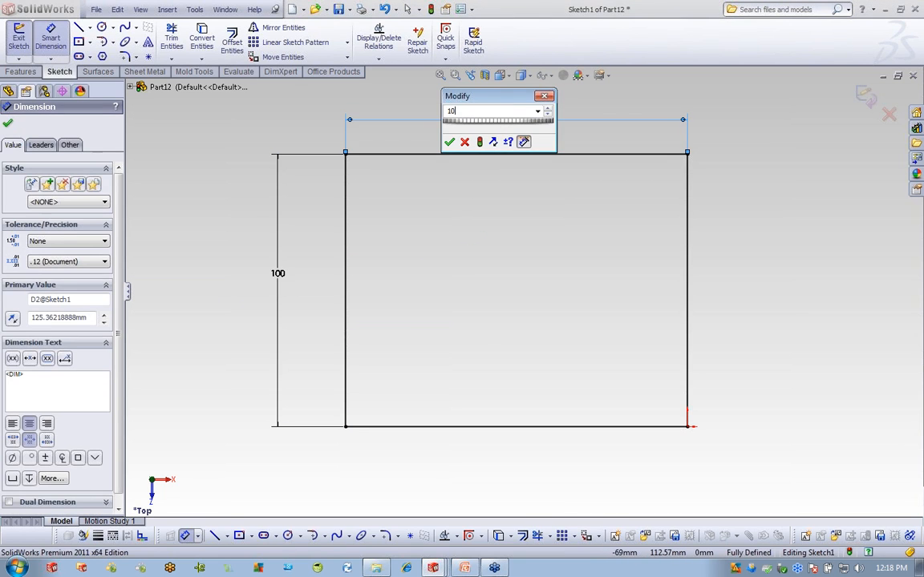
text(0)
key(Return)
right_click(224, 119)
click(253, 126)
Draw a vertical centerline between the top and bottom edge midpoints, with a point at its middle.
click(89, 28)
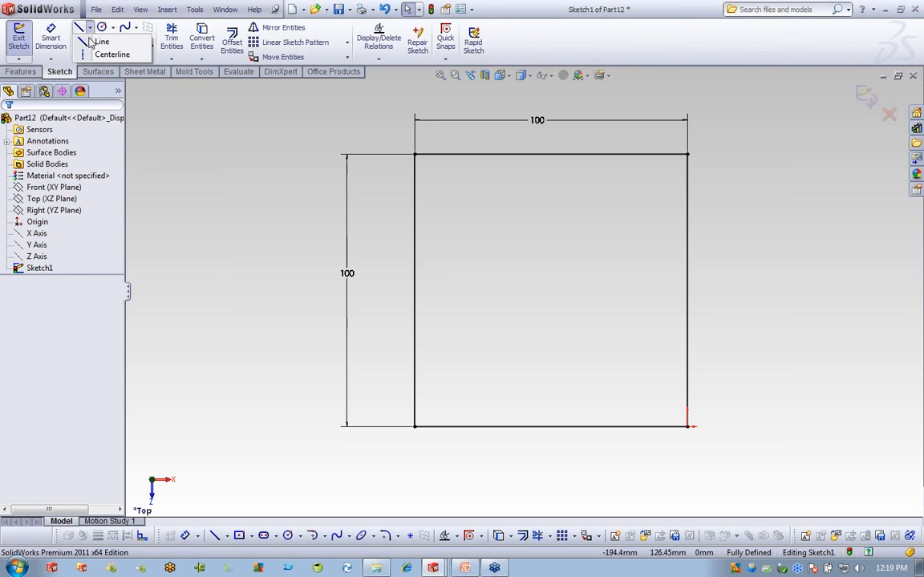
click(111, 55)
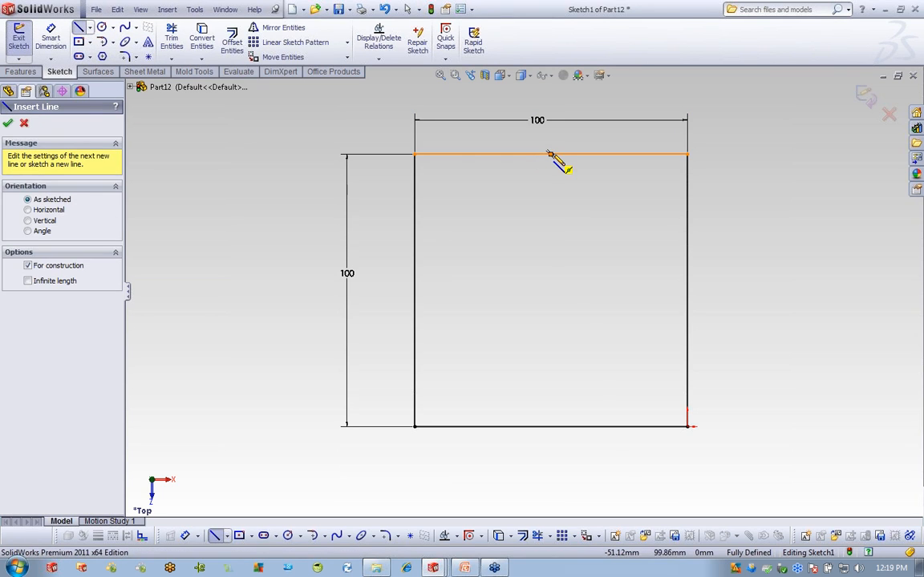
click(550, 153)
click(550, 426)
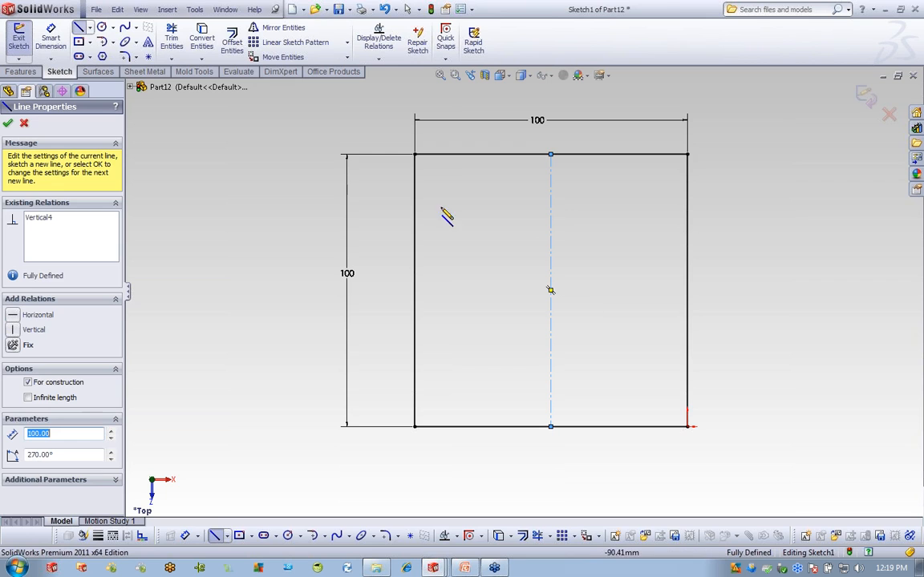
click(149, 57)
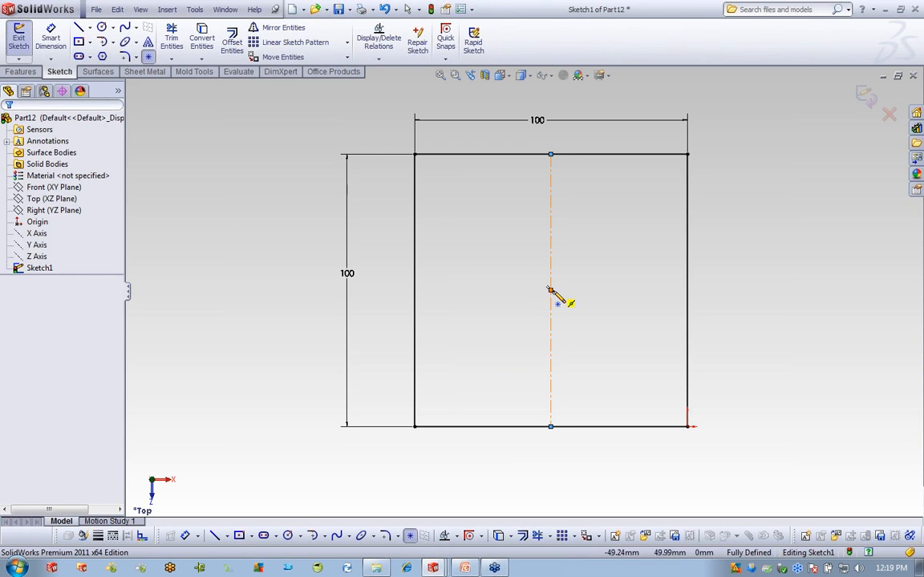
click(550, 289)
right_click(736, 159)
click(754, 209)
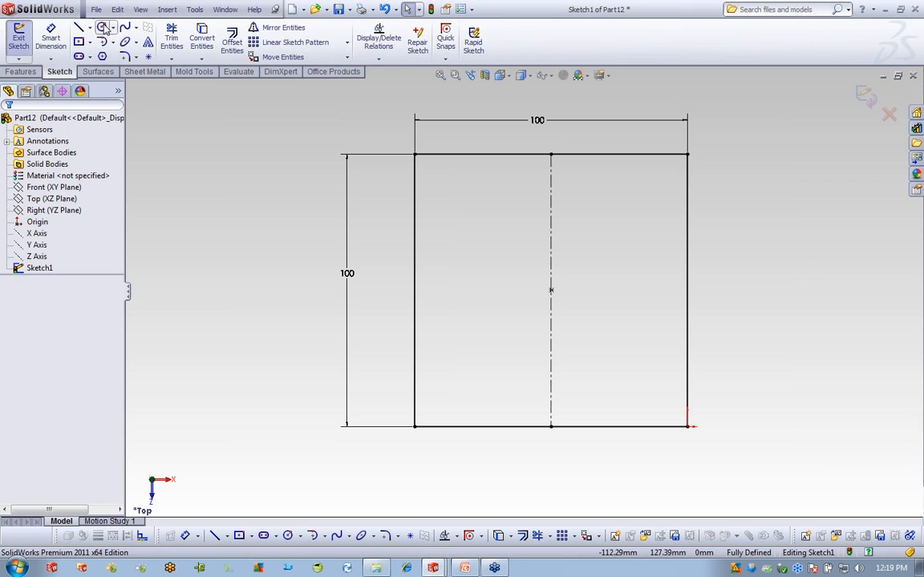
Draw two concentric circles in the square's right half.
click(617, 218)
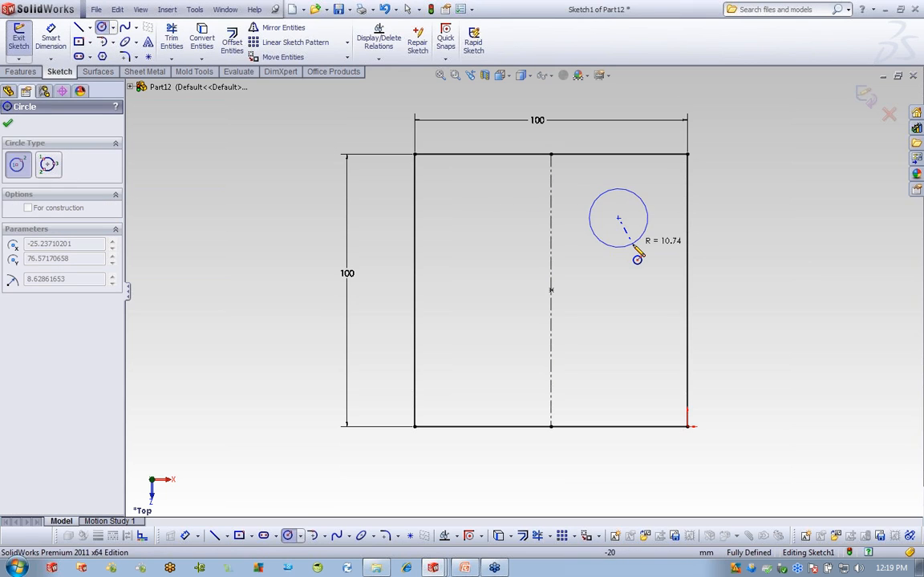
click(636, 247)
click(618, 218)
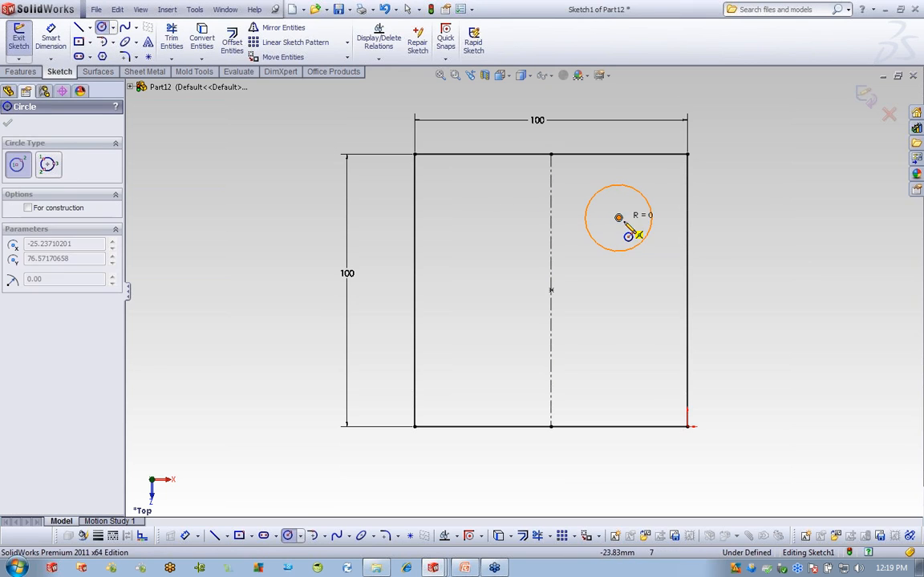
click(637, 237)
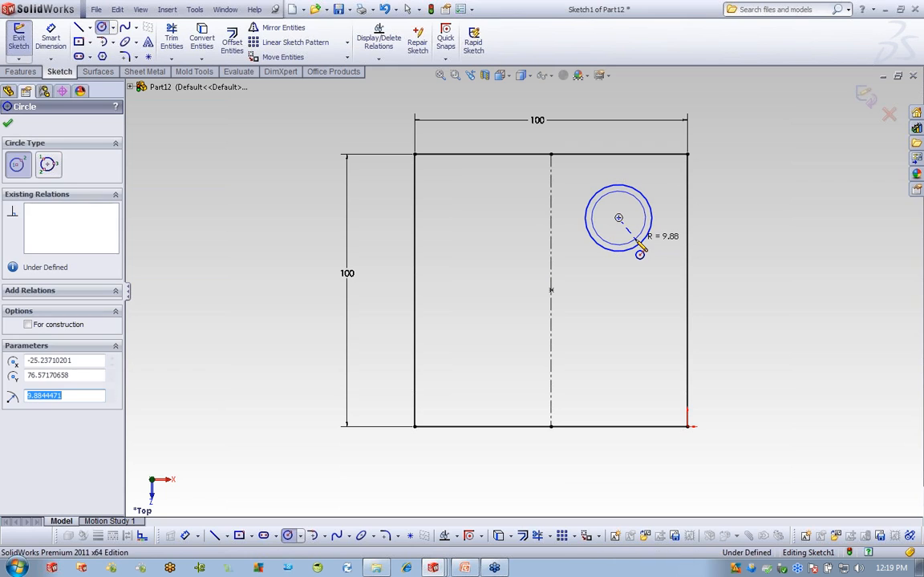
right_click(720, 207)
click(729, 206)
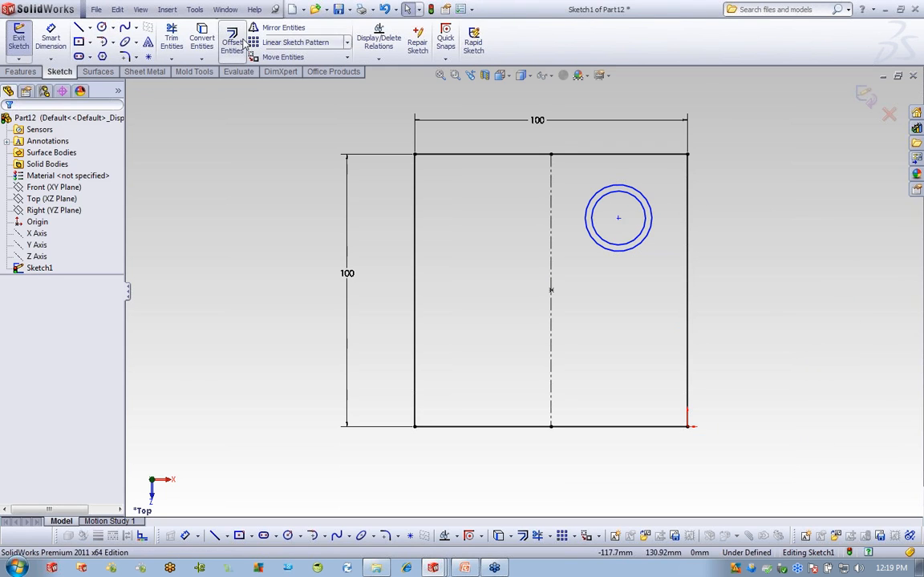
Dimension the gap between the inner and outer circles to 2 mm, then zoom to fit.
click(46, 39)
scroll(633, 227, down, 3)
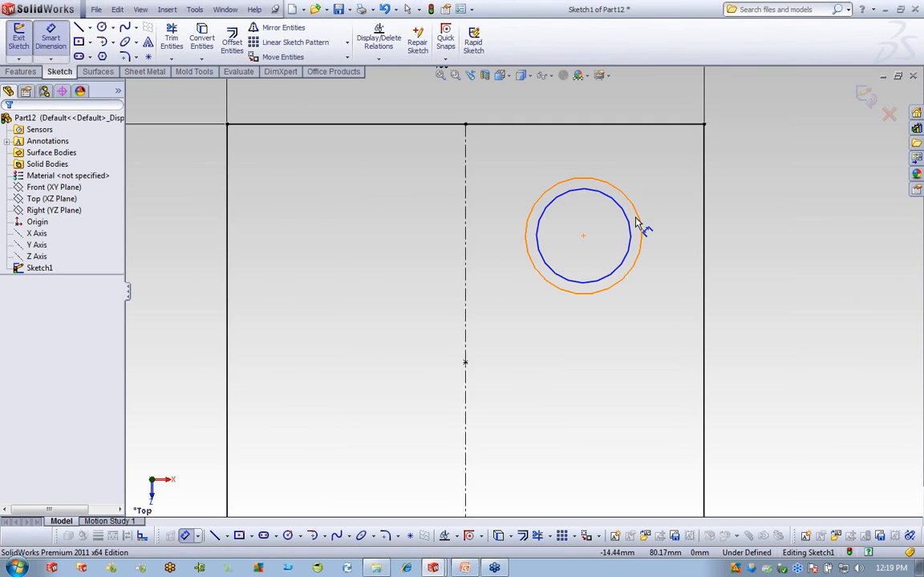
click(630, 231)
click(640, 230)
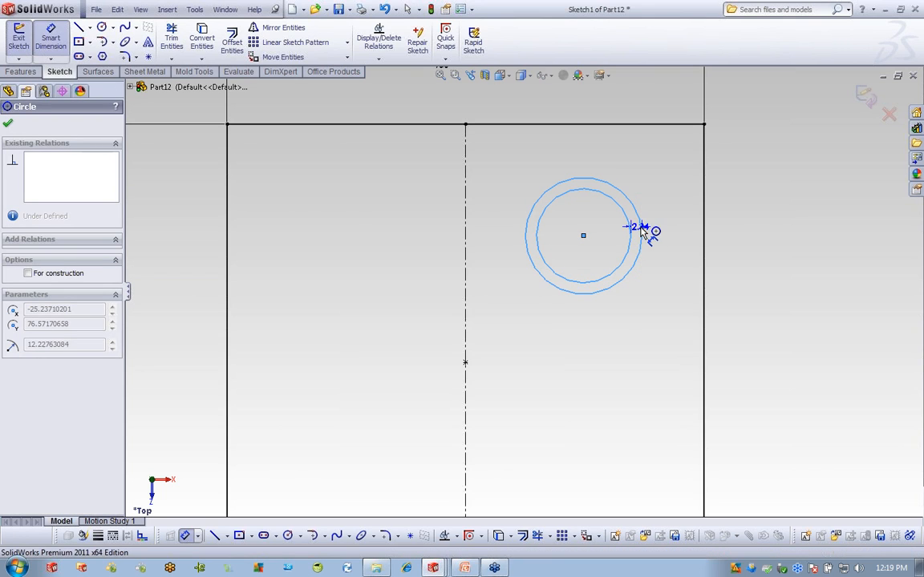
click(754, 227)
text(2)
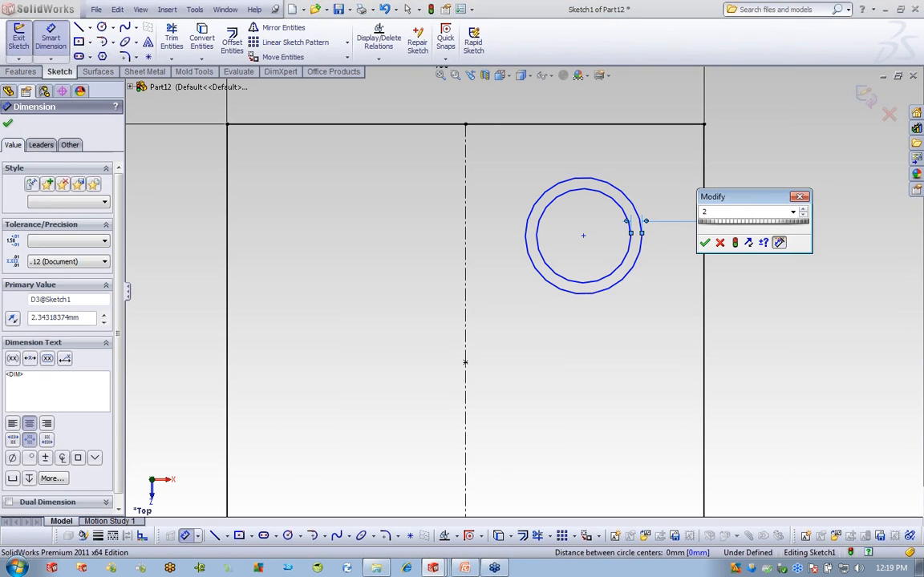
key(Return)
right_click(761, 148)
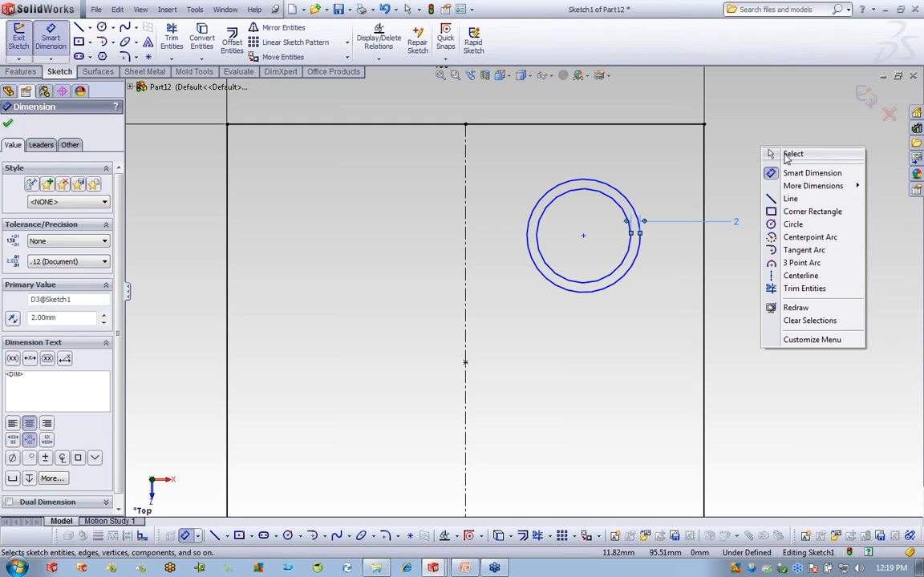
click(789, 153)
key(f)
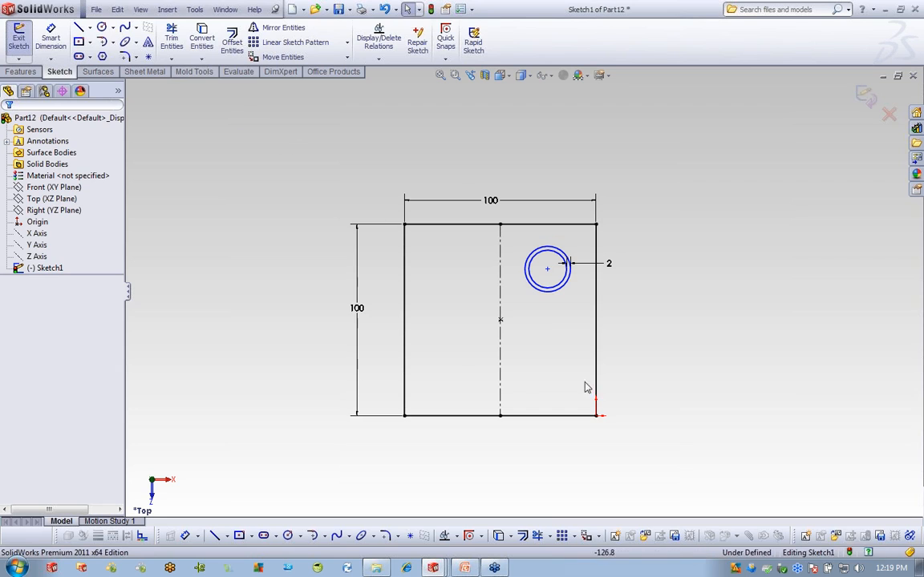
Make a block of the square's four edges, centreline and midpoint, inserted at the centreline midpoint.
click(615, 537)
click(596, 358)
click(584, 415)
click(500, 322)
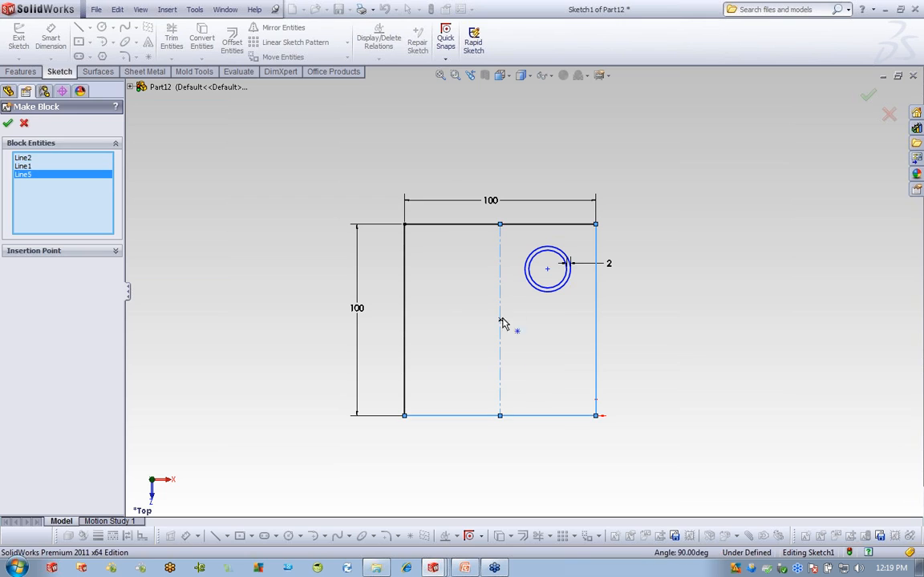
click(481, 224)
click(405, 255)
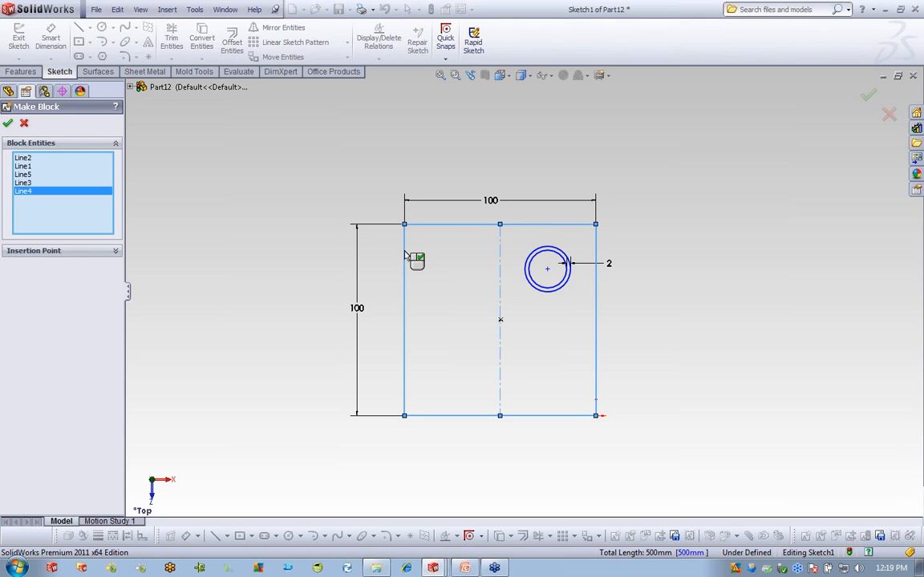
click(500, 320)
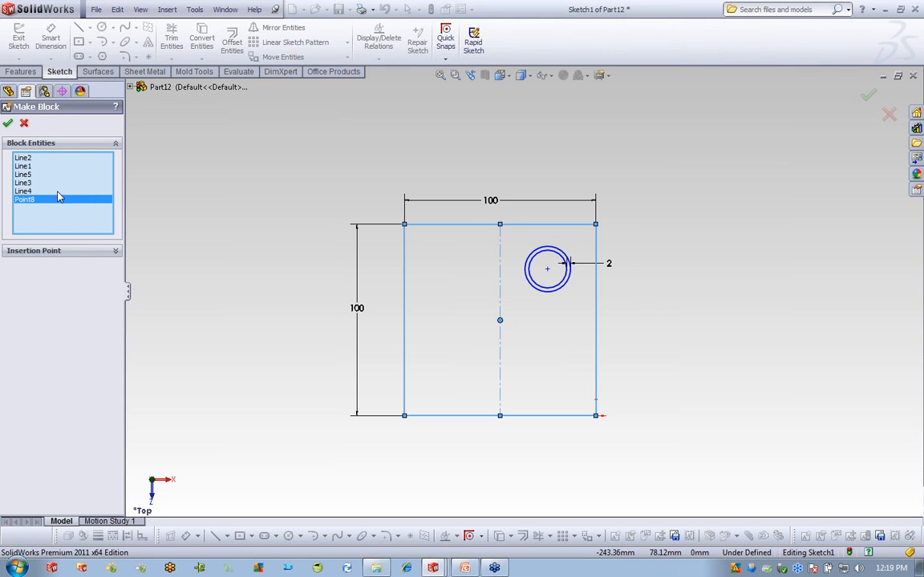
click(116, 252)
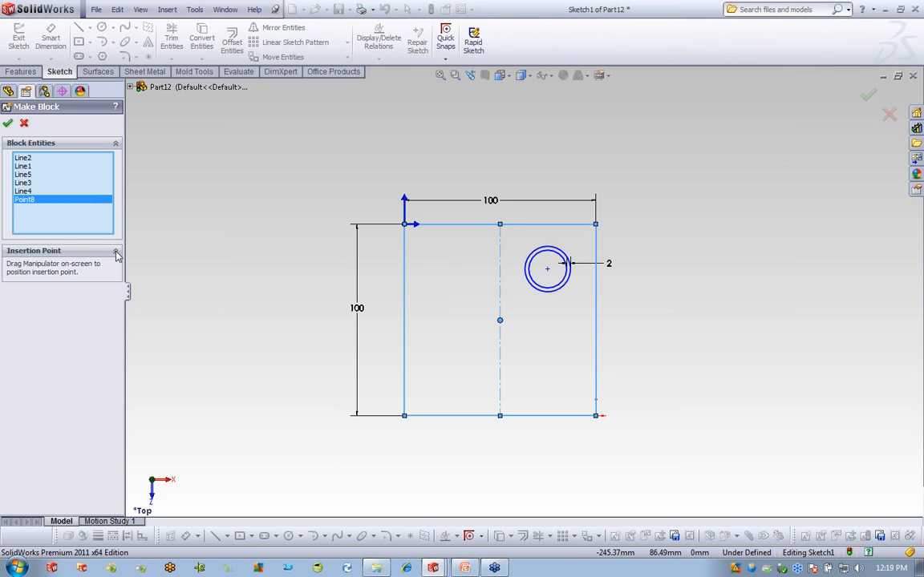
drag(409, 229, 498, 319)
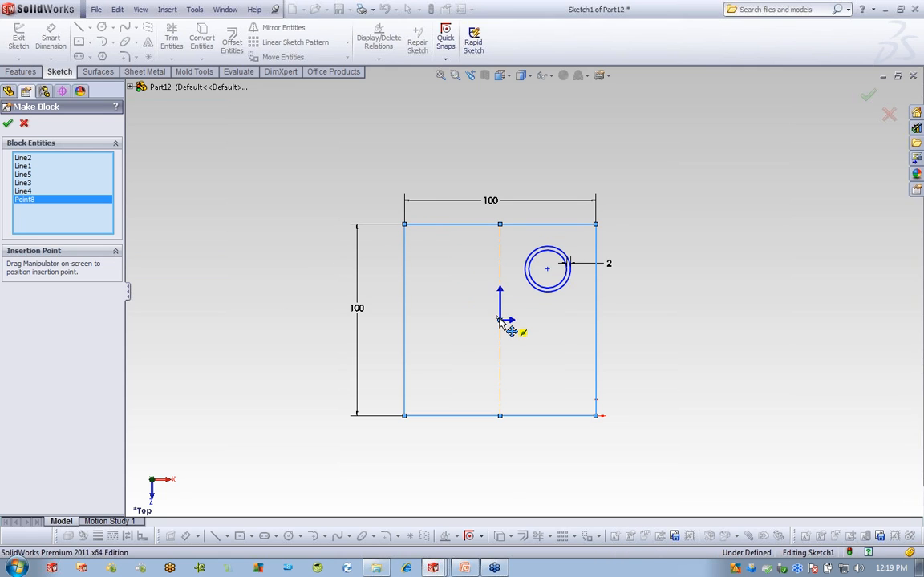
click(8, 125)
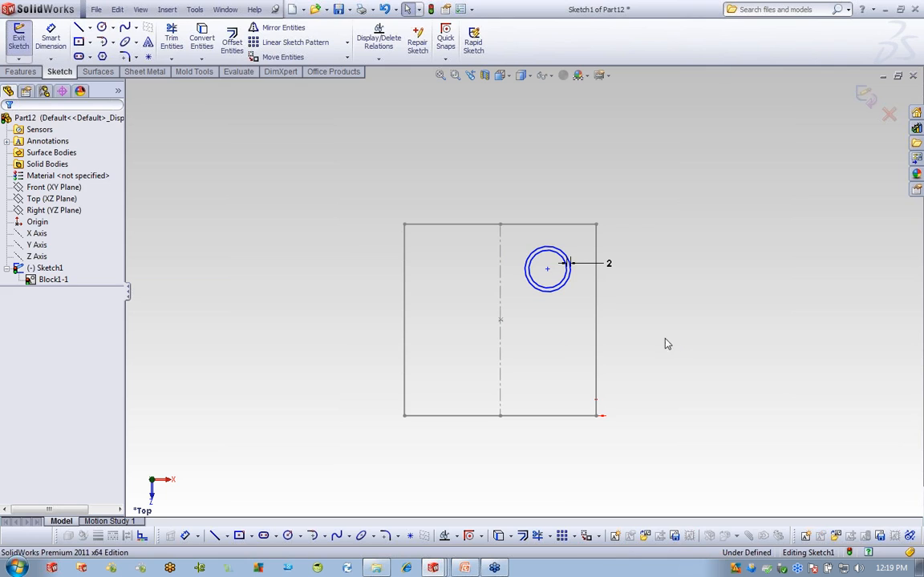
Make a second block from the two concentric circles.
drag(517, 240, 594, 313)
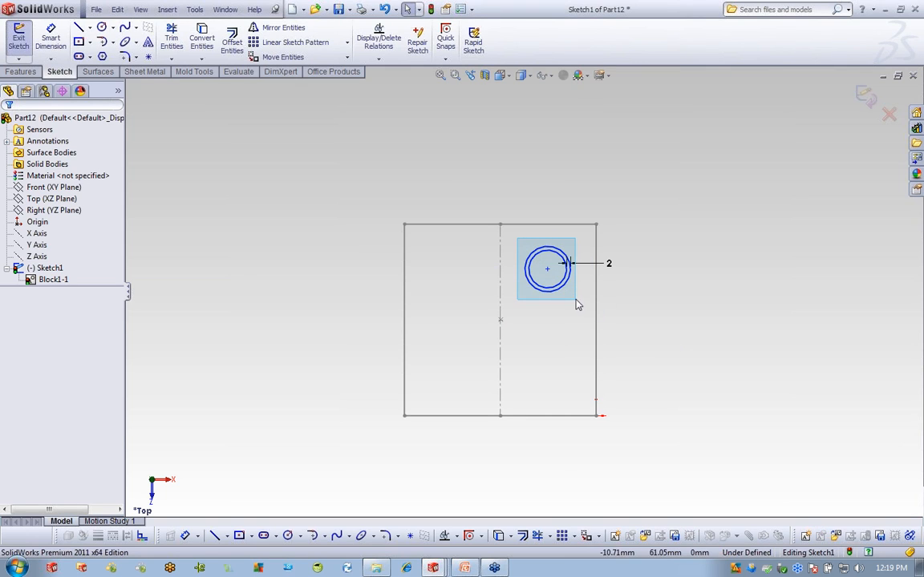
click(608, 536)
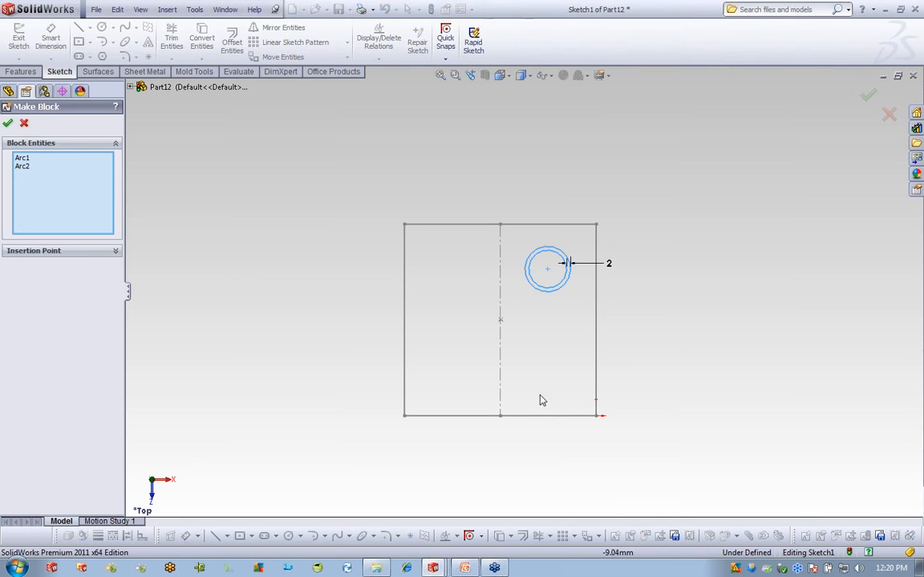
click(7, 124)
Rename Block1-1 to 'Base' and Block2-1 to 'Pipe' in the FeatureManager tree.
click(63, 280)
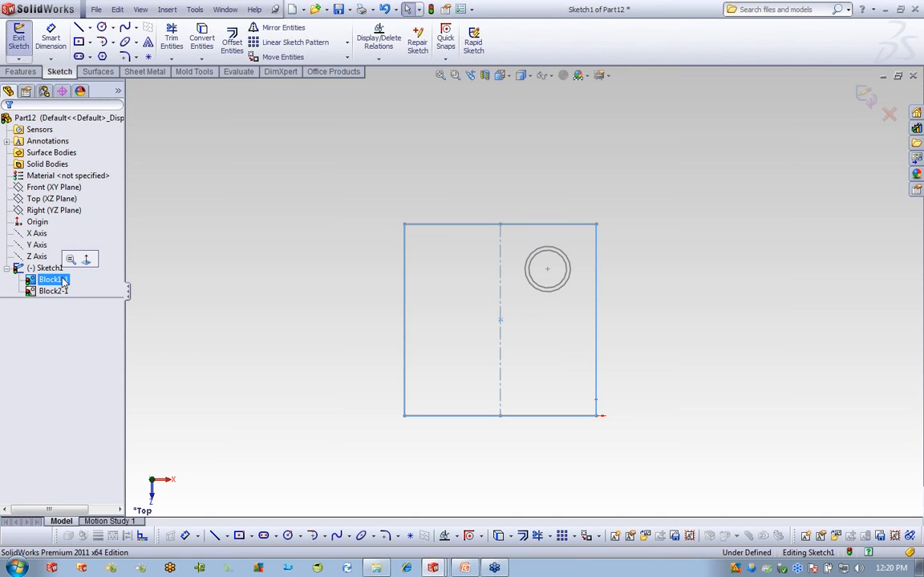
click(63, 280)
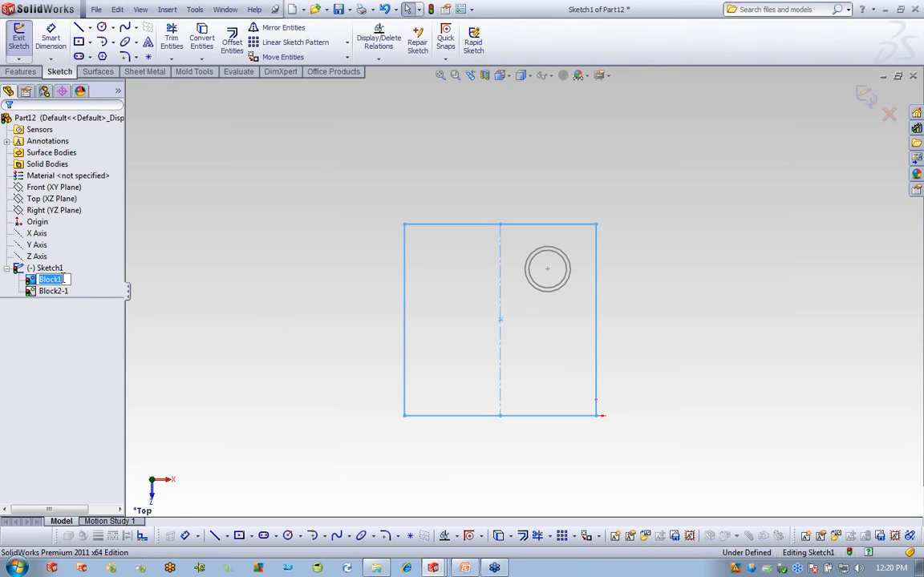
text(Base)
key(Return)
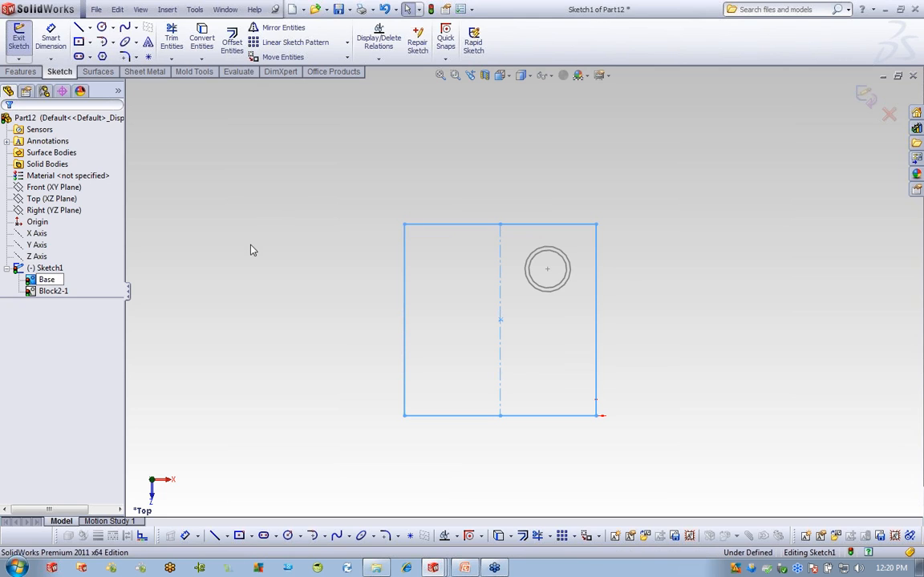
click(53, 291)
click(59, 292)
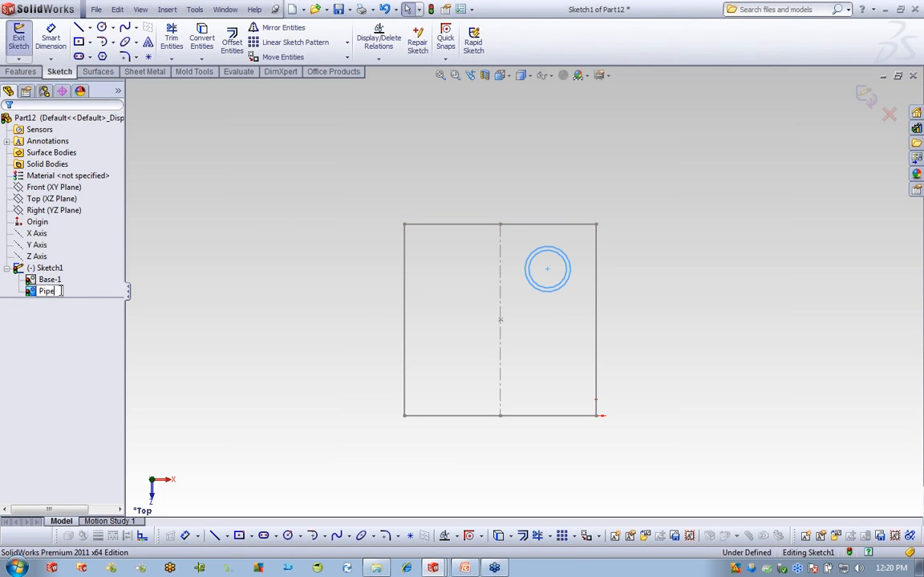
text(Pipe)
key(Return)
mouse_move(725, 344)
middle_down()
mouse_move(719, 283)
mouse_move(756, 254)
middle_up()
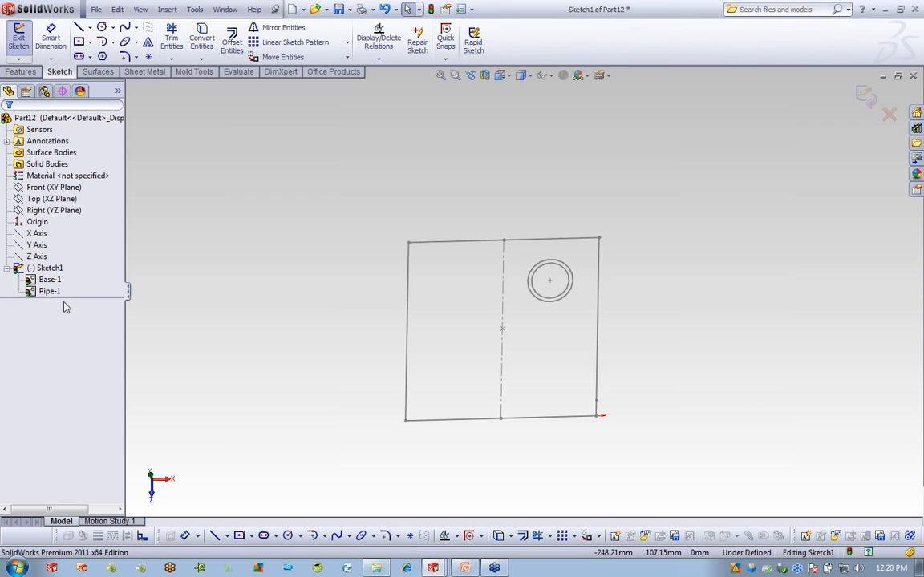
Select the Base block's top edge, then start and cancel Convert Entities.
click(470, 242)
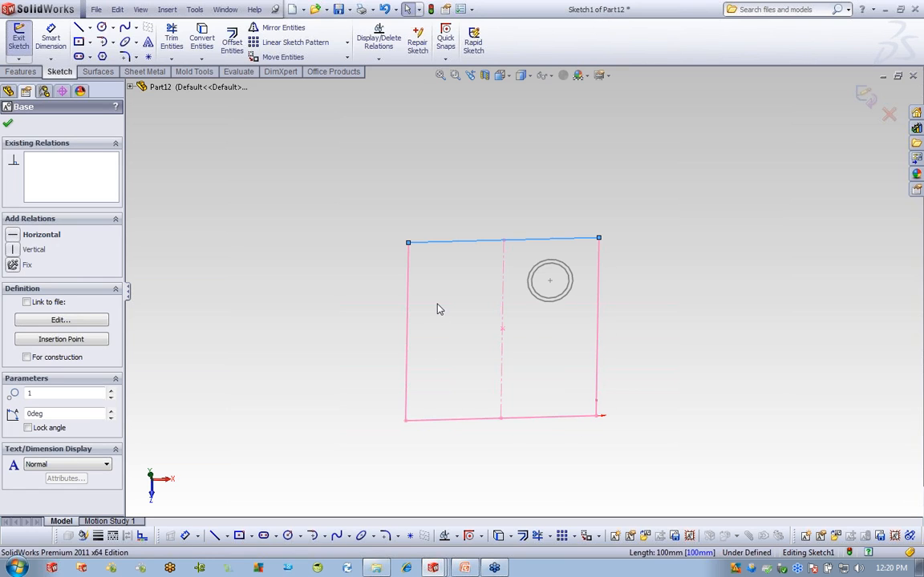
click(200, 38)
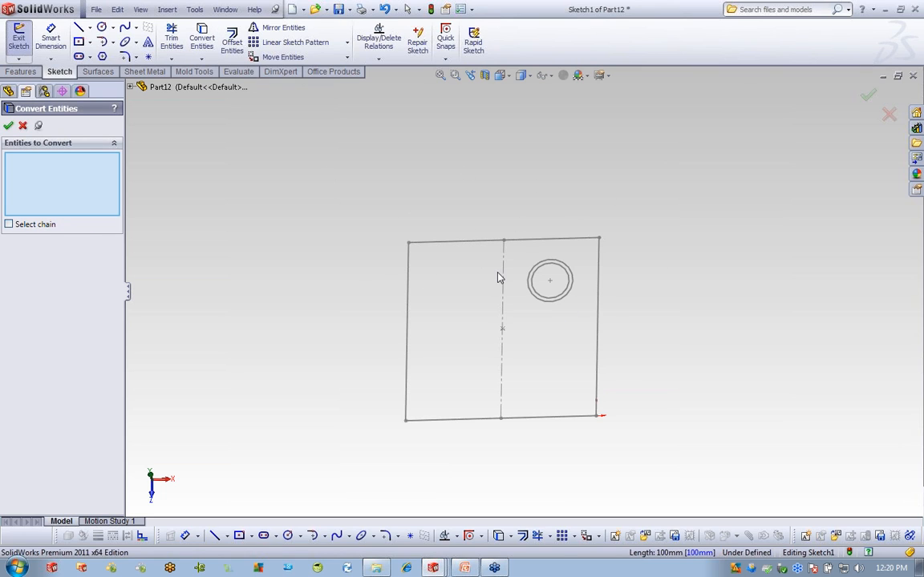
click(23, 127)
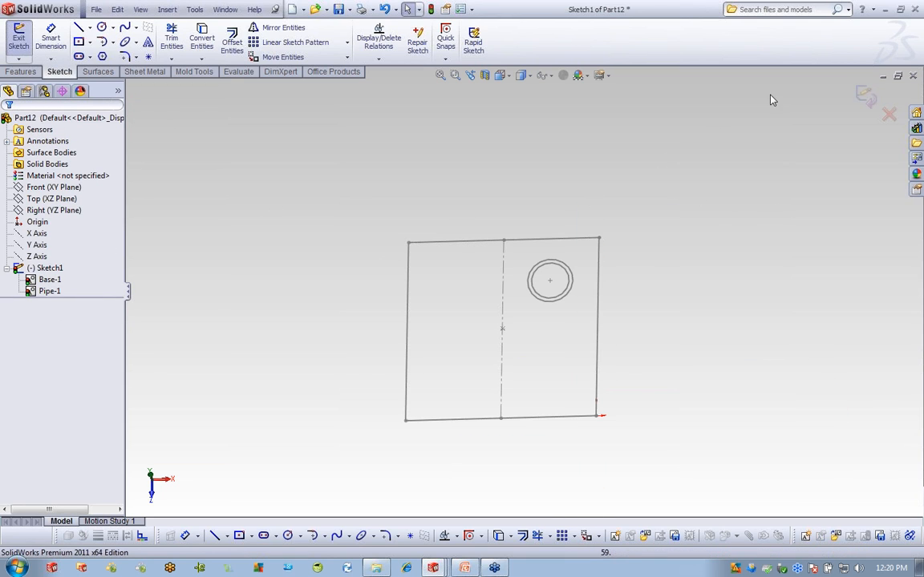
Exit Sketch1 and convert the Base block outline into a new sketch on the Top plane.
click(866, 95)
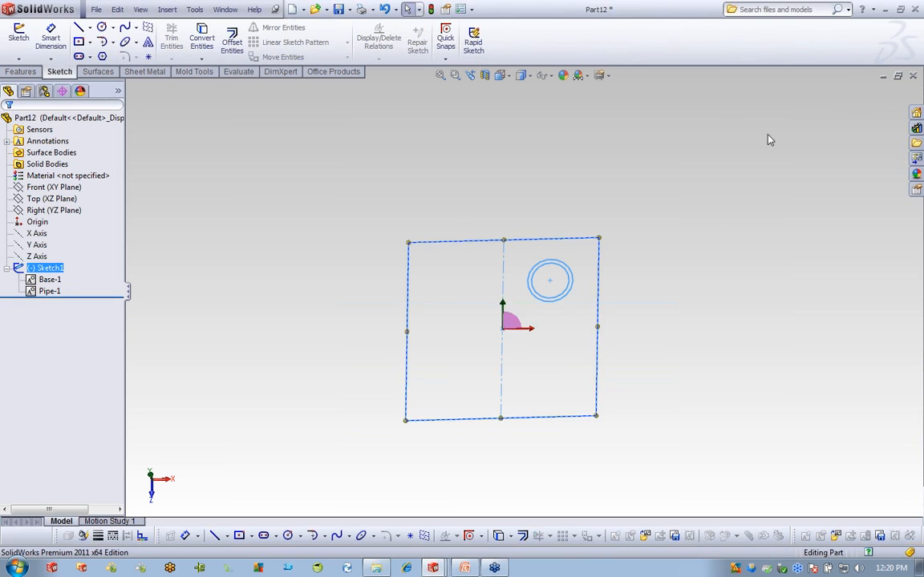
click(53, 188)
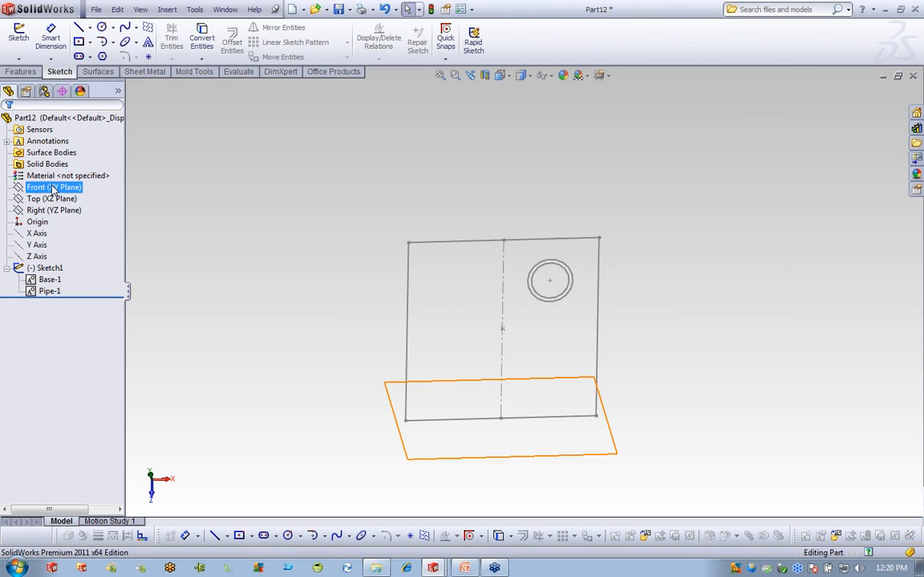
click(52, 199)
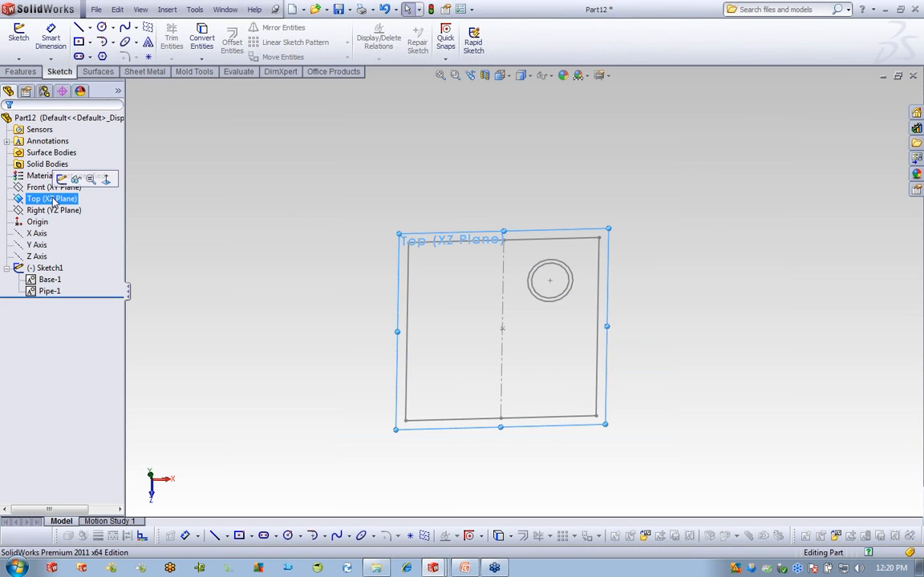
click(62, 178)
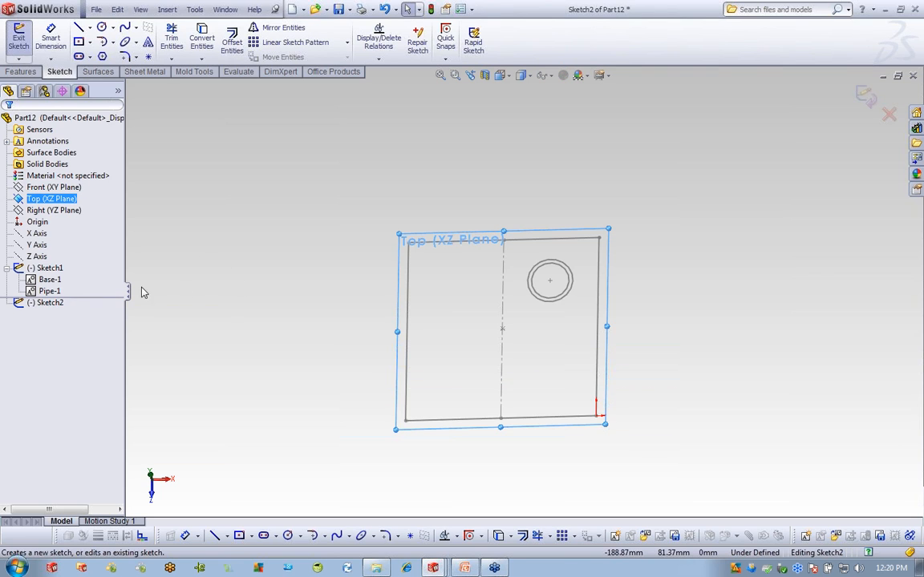
click(50, 279)
click(202, 40)
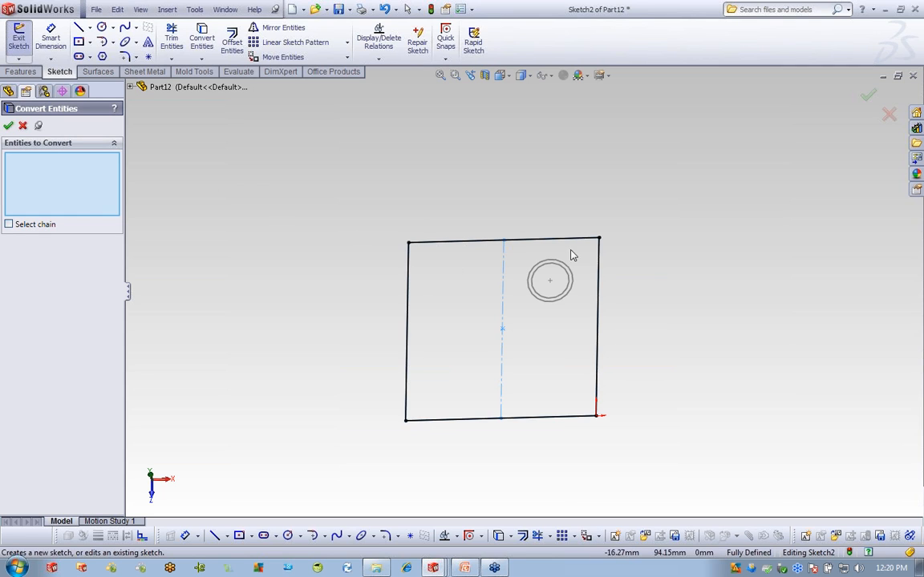
Extrude the converted square 10 mm into a solid plate.
click(21, 71)
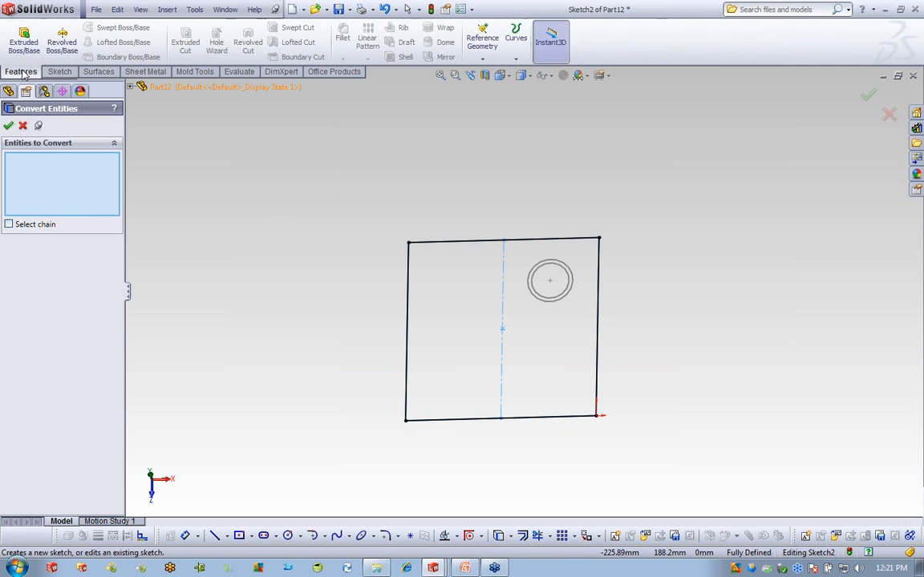
click(24, 50)
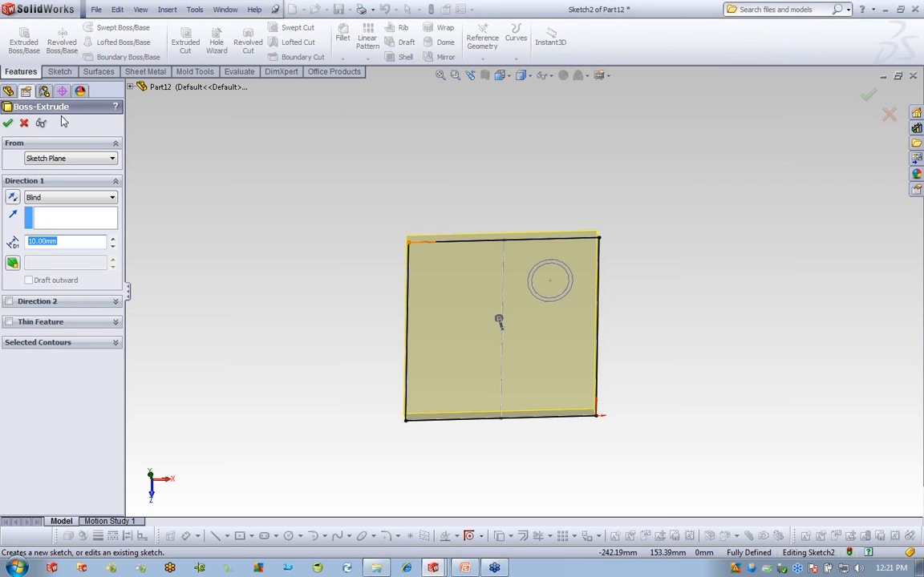
click(8, 122)
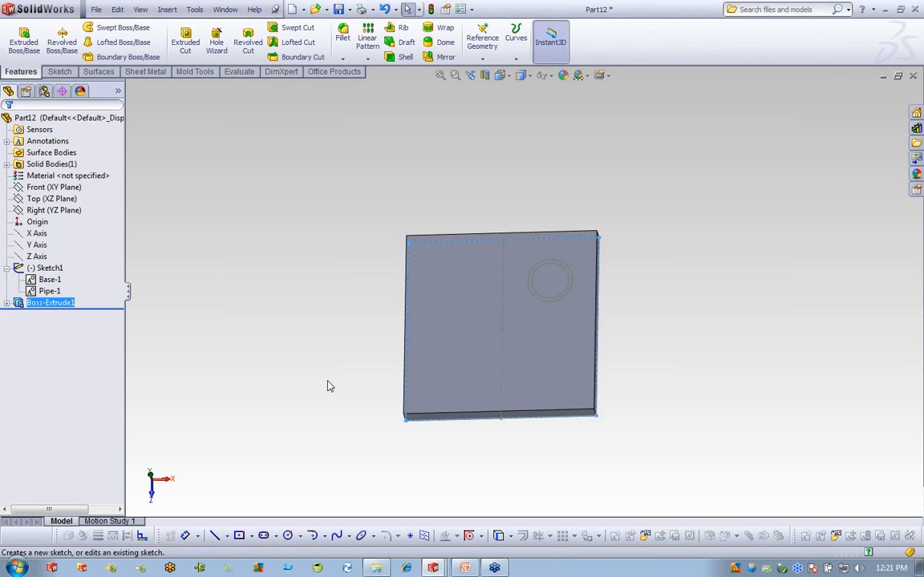
middle_drag(326, 420, 354, 326)
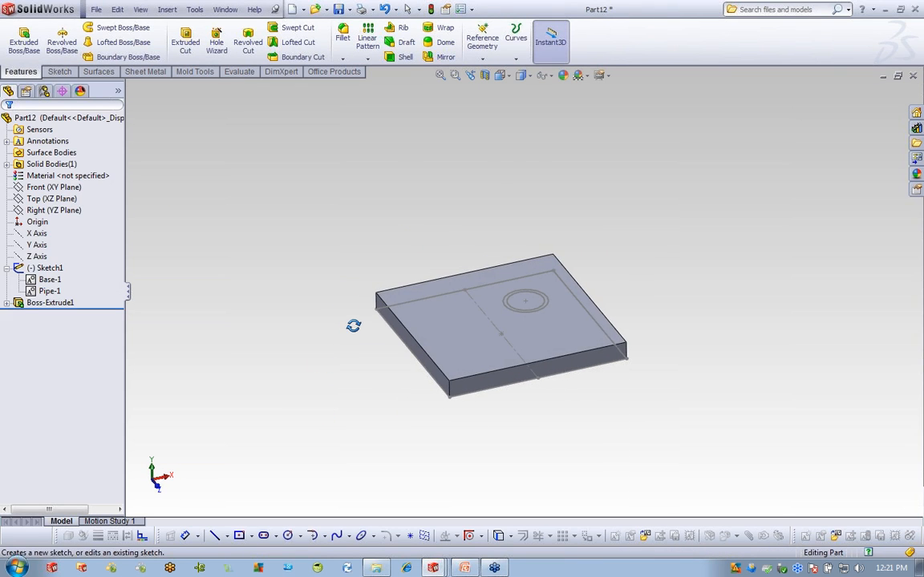
Start a sketch on the plate's top face and convert the Pipe circles into it.
click(464, 318)
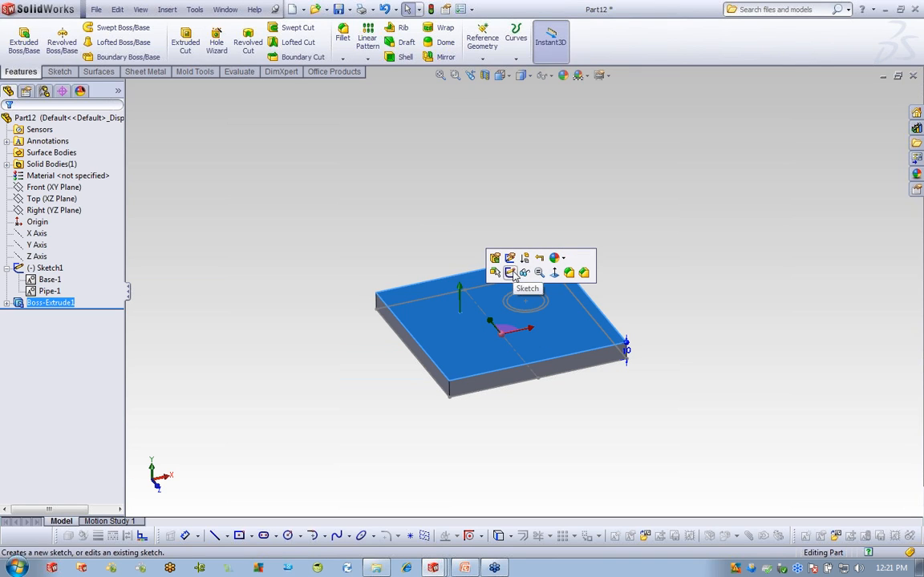
click(513, 275)
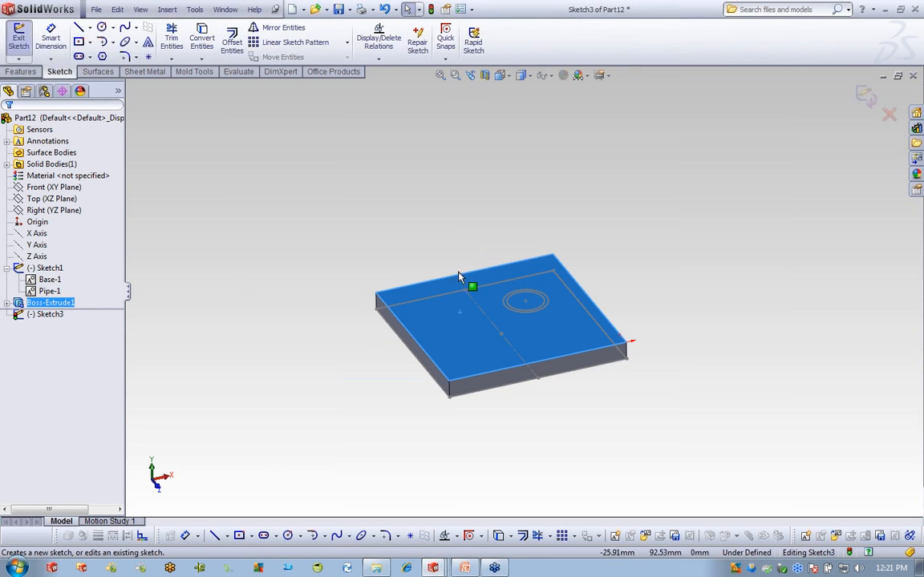
click(53, 292)
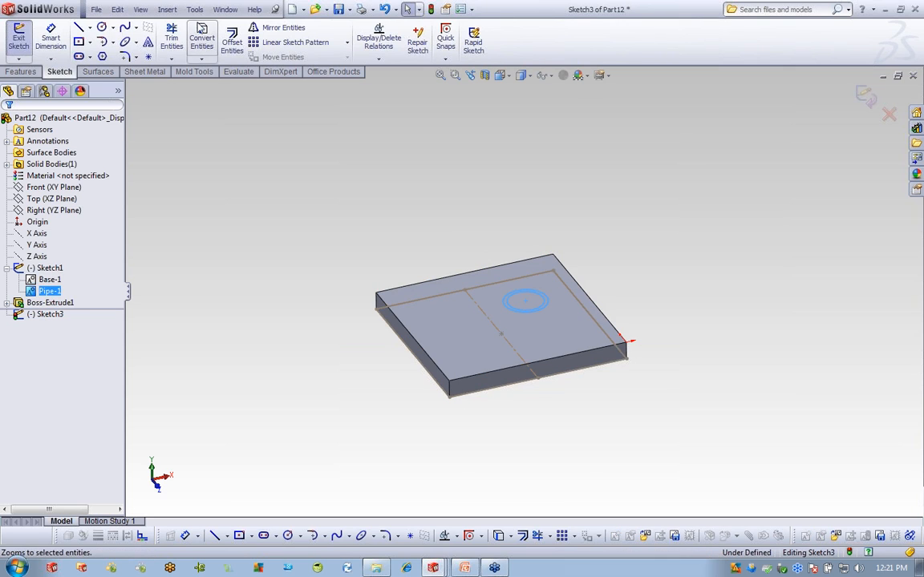
click(201, 40)
click(19, 71)
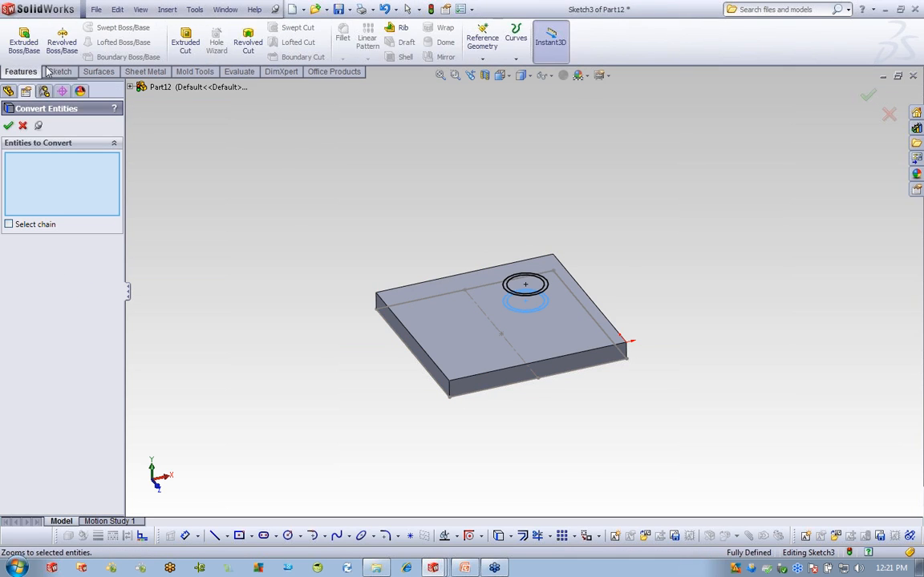
Extrude the Pipe ring about 43.57 mm upward as a separate, unmerged tube body.
click(24, 40)
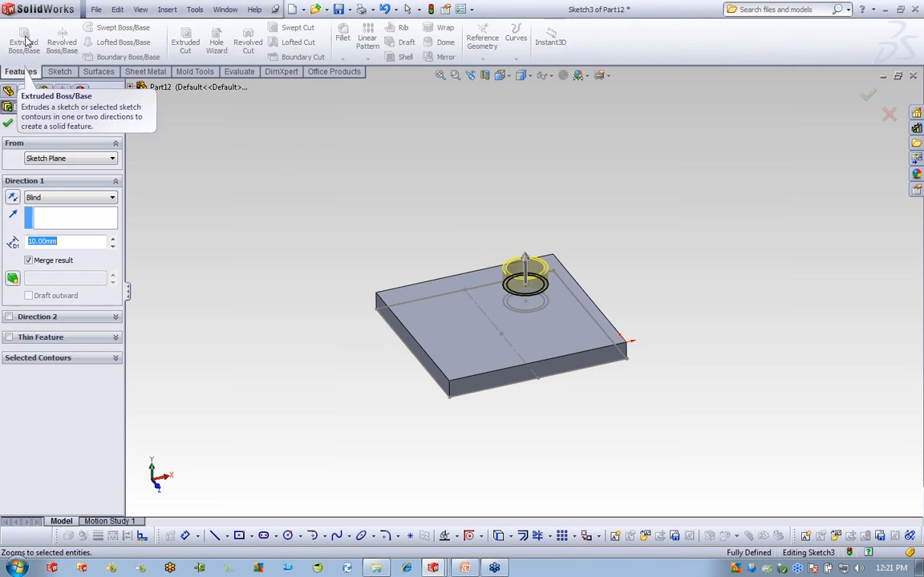
drag(535, 267, 526, 202)
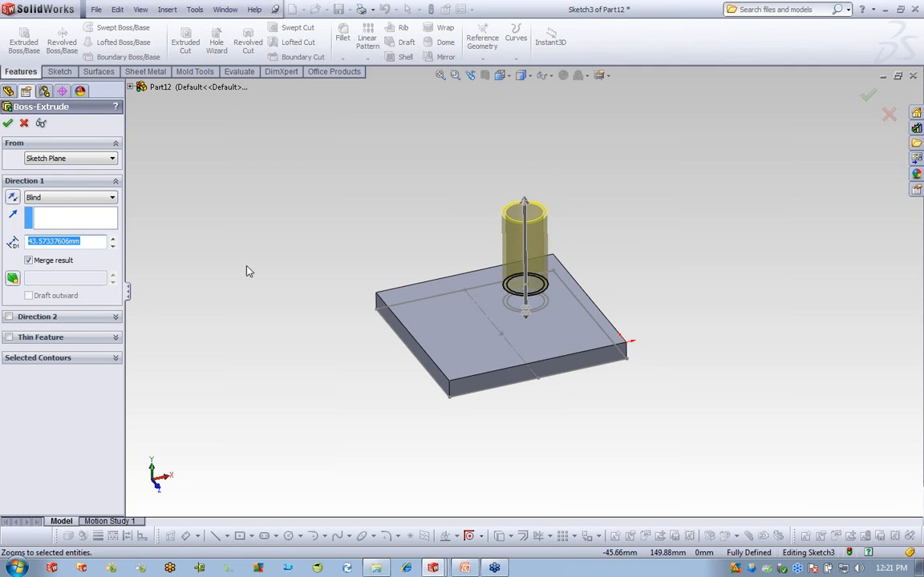
click(7, 122)
middle_drag(553, 447, 606, 425)
scroll(498, 294, down, 4)
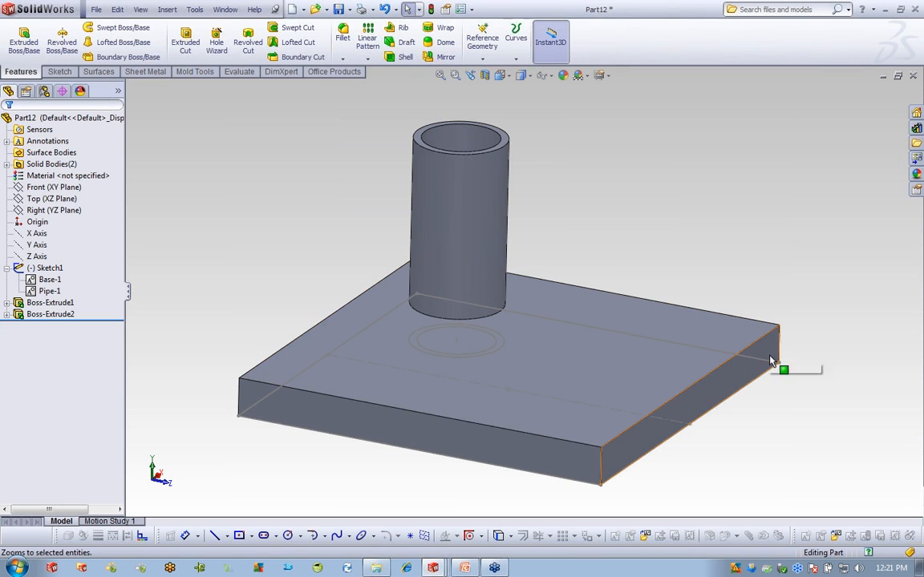
click(6, 302)
Edit and exit Sketch2, then open the Pipe-1 block under Sketch1 with Edit Block.
right_click(44, 313)
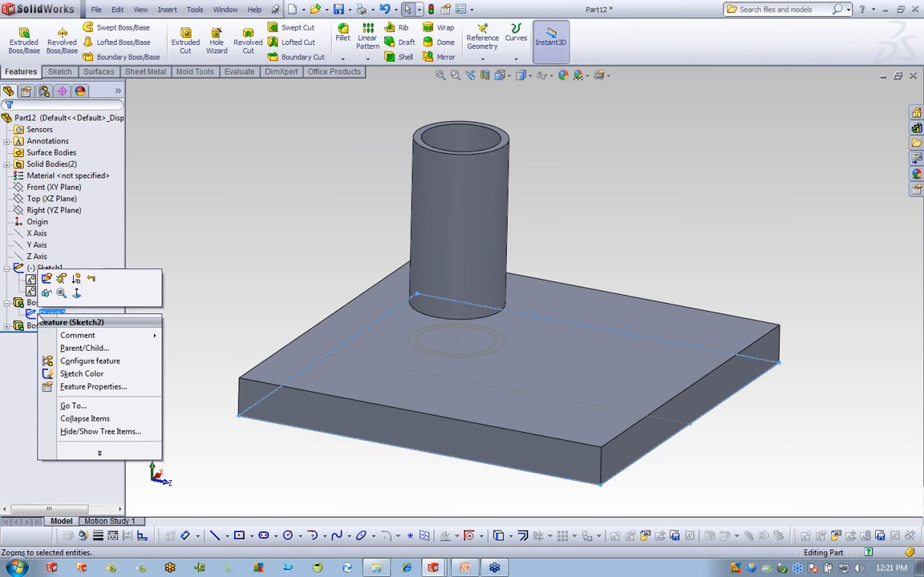
click(47, 279)
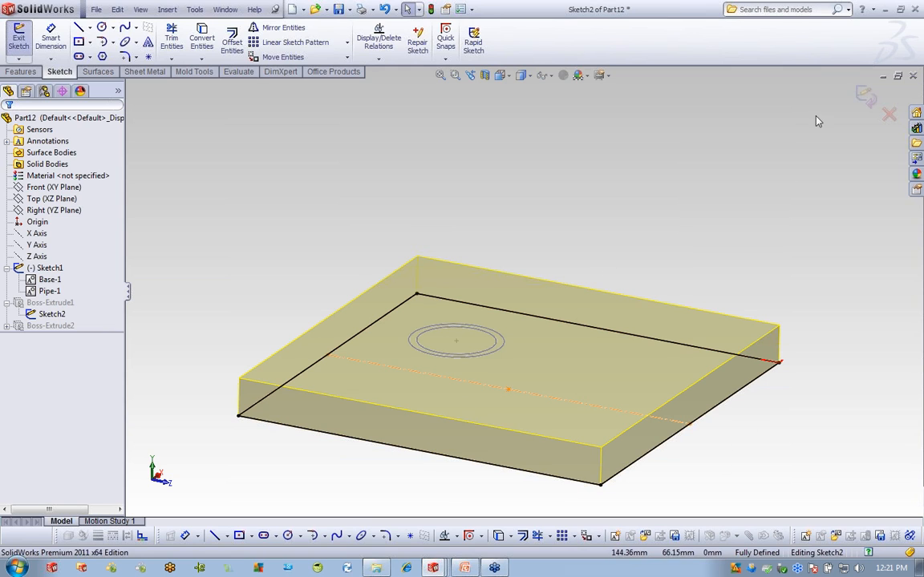
click(864, 94)
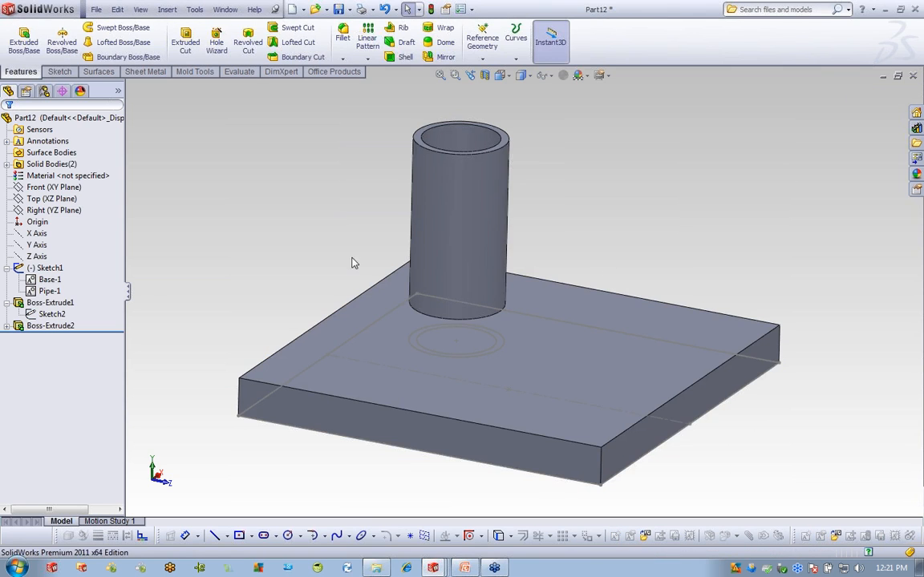
click(46, 292)
click(48, 280)
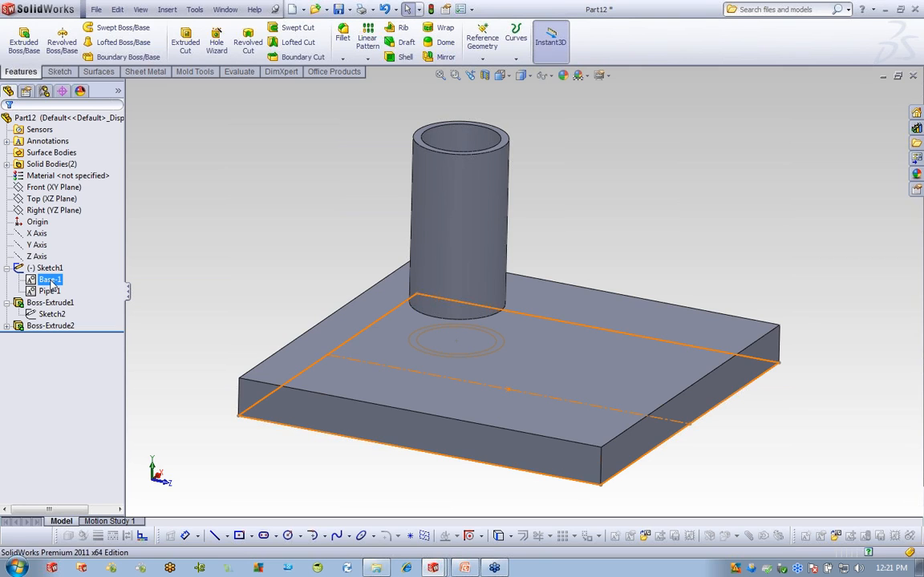
click(49, 292)
right_click(49, 292)
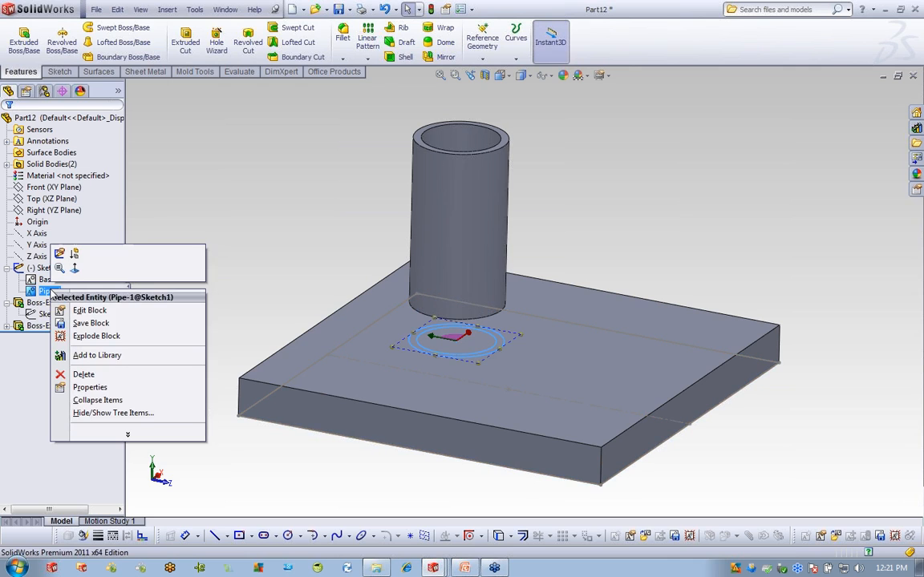
click(100, 314)
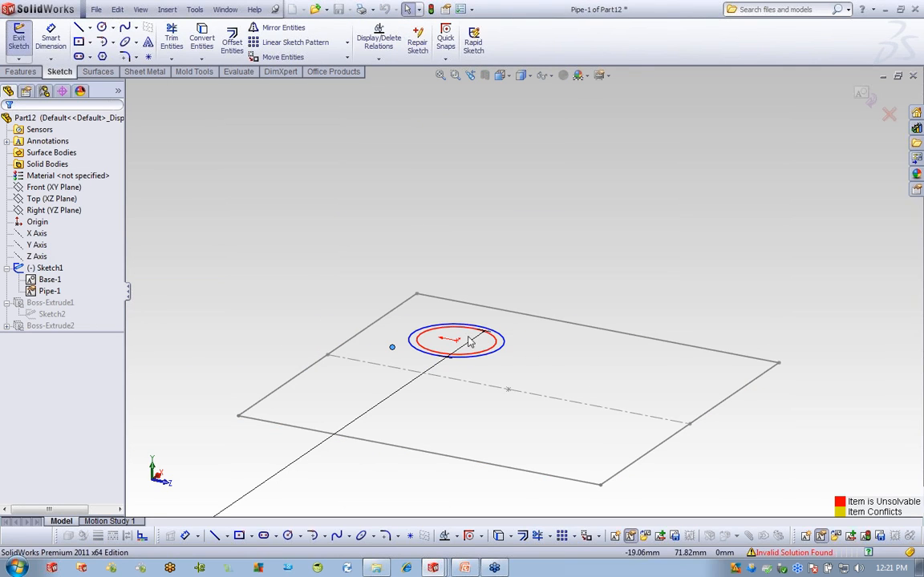
Try dragging the Pipe block's centre point and move the sketch point off the circle.
mouse_move(557, 362)
middle_down()
mouse_move(556, 338)
mouse_move(551, 367)
middle_up()
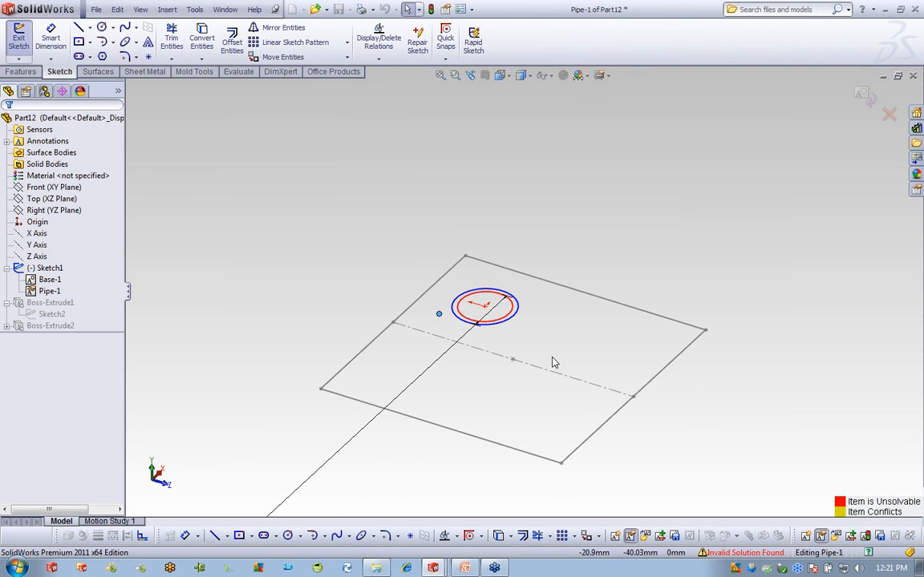
mouse_move(485, 308)
mouse_down()
mouse_move(612, 344)
mouse_move(501, 315)
mouse_move(605, 352)
mouse_up()
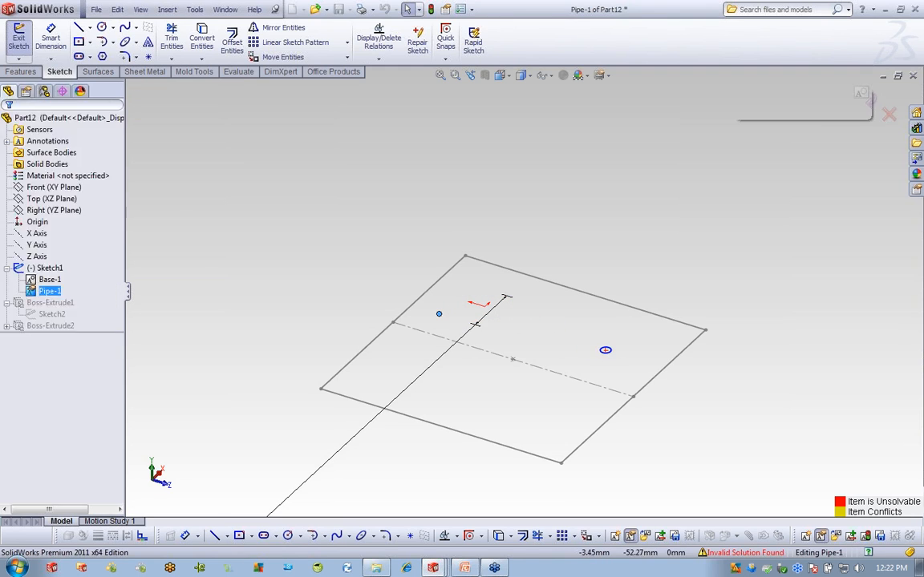
scroll(489, 314, up, 3)
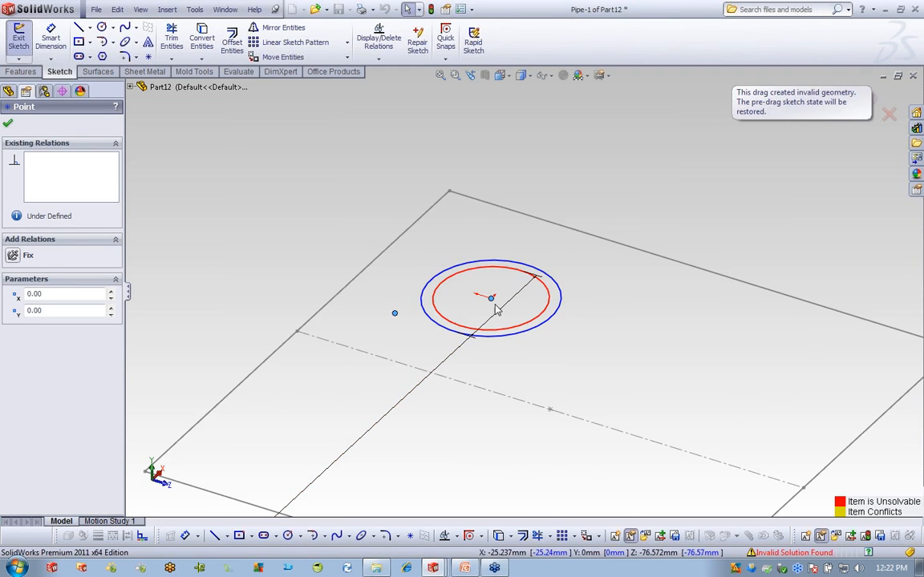
mouse_move(501, 306)
mouse_down()
mouse_move(593, 337)
mouse_move(598, 349)
mouse_up()
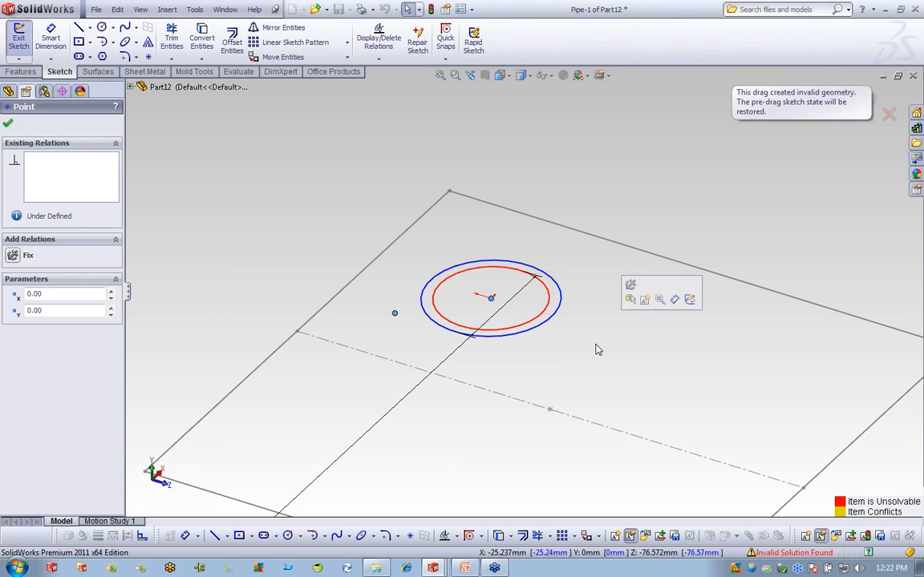
click(562, 301)
scroll(481, 380, down, 5)
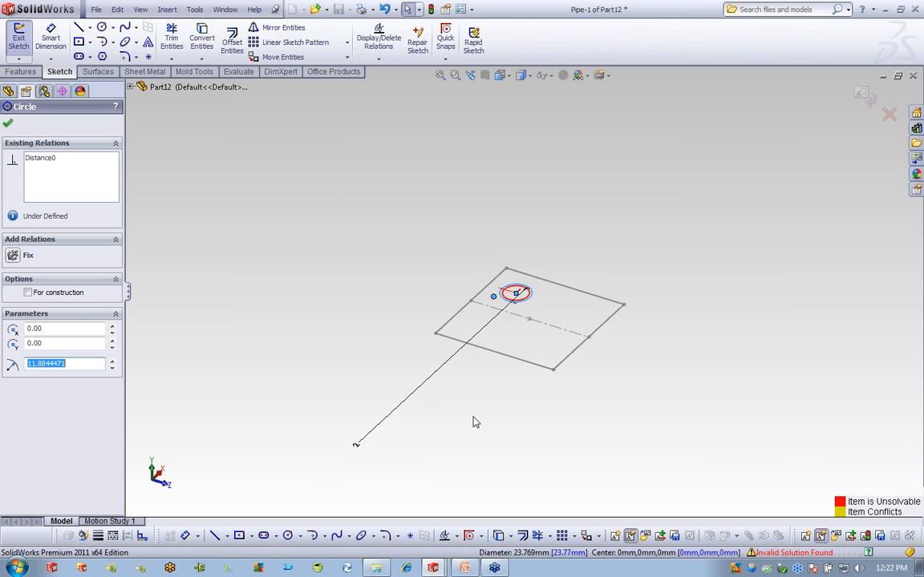
key(Escape)
Drag the Pipe circles toward the plate's right front, then exit block editing to rebuild.
drag(426, 379, 437, 387)
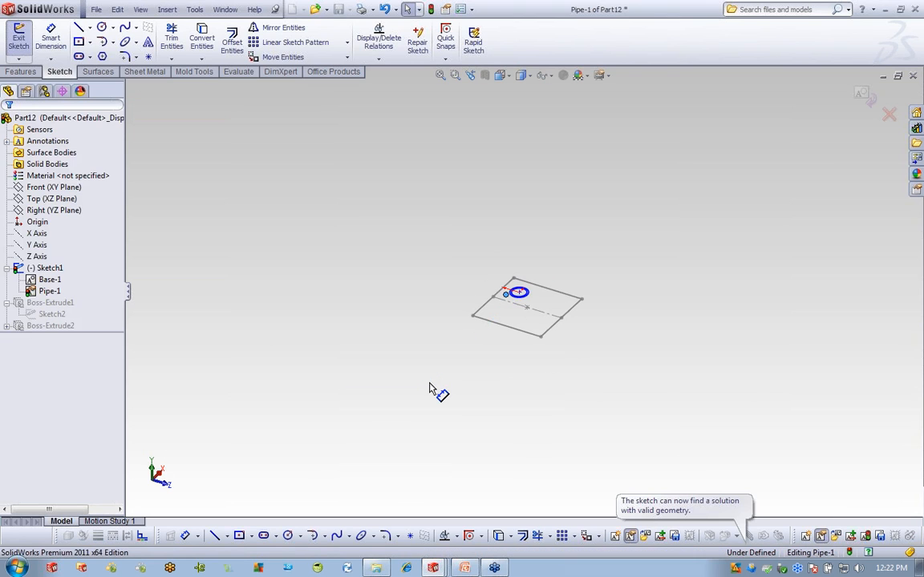
scroll(522, 311, down, 2)
scroll(522, 311, up, 5)
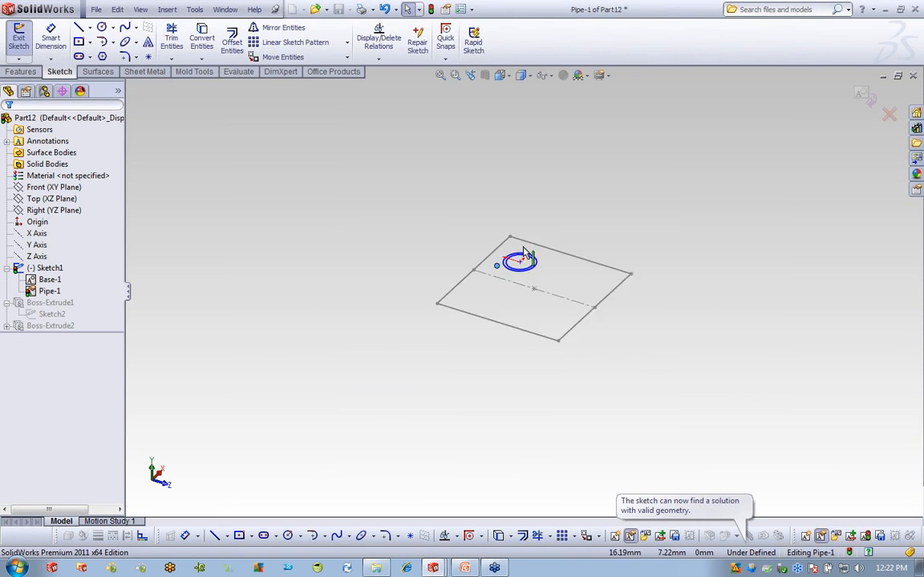
drag(511, 307, 866, 410)
scroll(830, 405, down, 5)
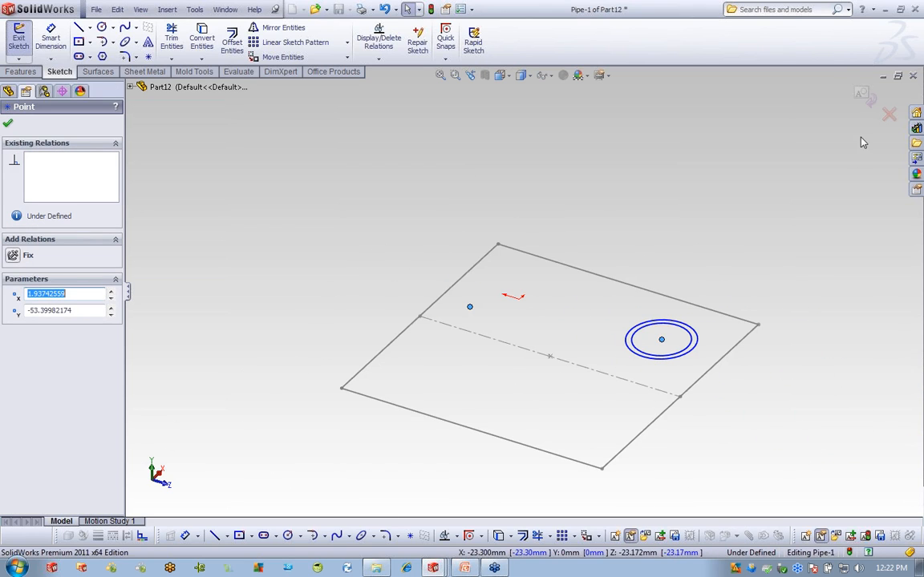
click(866, 97)
click(863, 95)
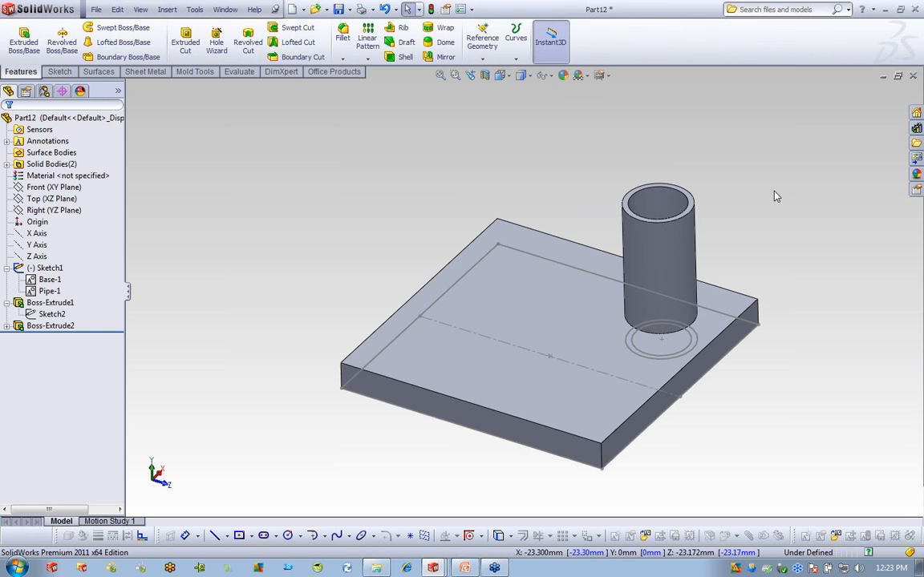
Dismiss the Base-1 block menu, then close Part12 and discard its unsaved changes.
right_click(48, 279)
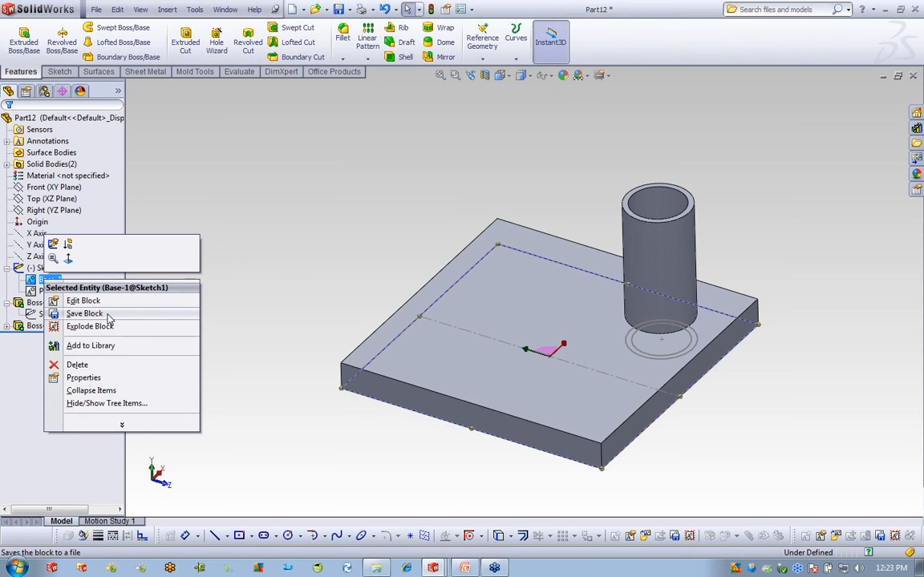
click(663, 115)
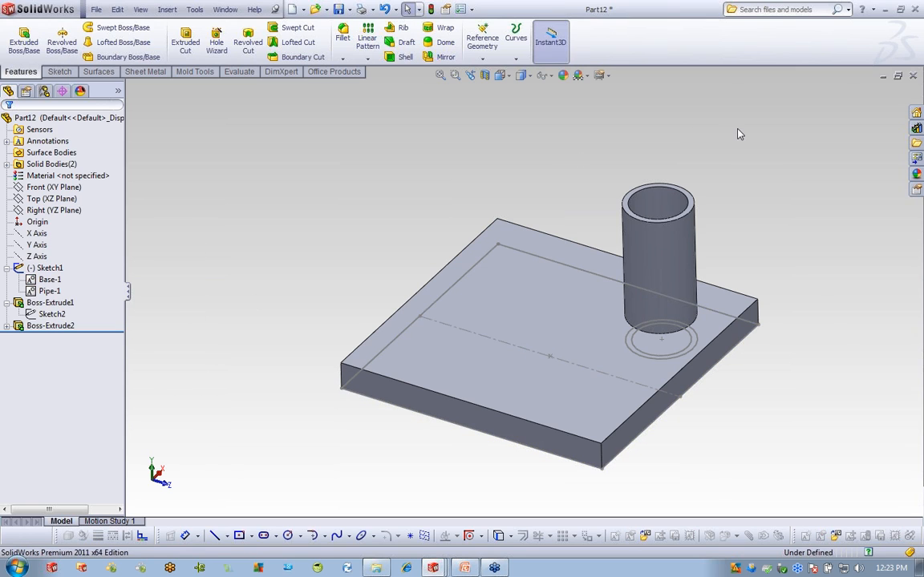
click(912, 76)
click(493, 303)
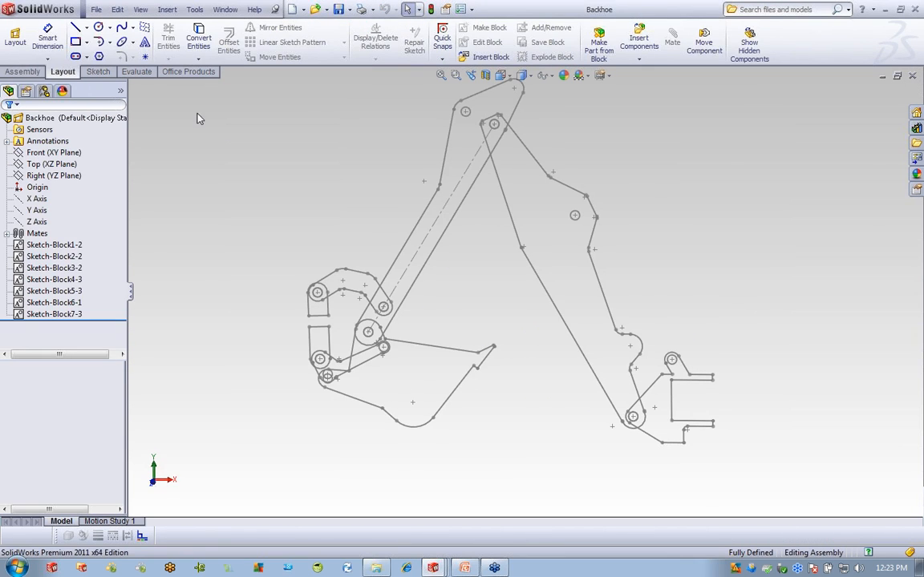
Create the new assembly Assem12 from the asm_mm template.
click(92, 10)
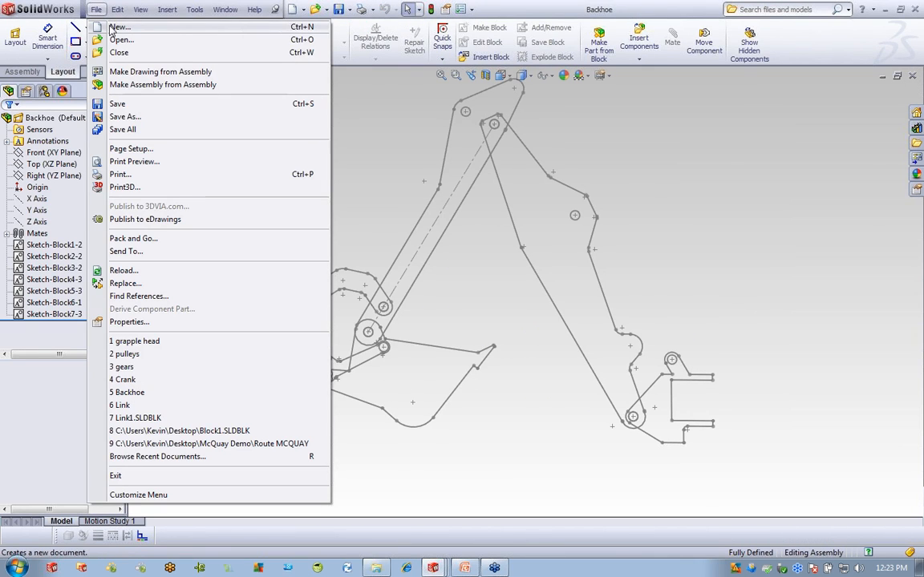
click(112, 30)
click(371, 146)
click(425, 325)
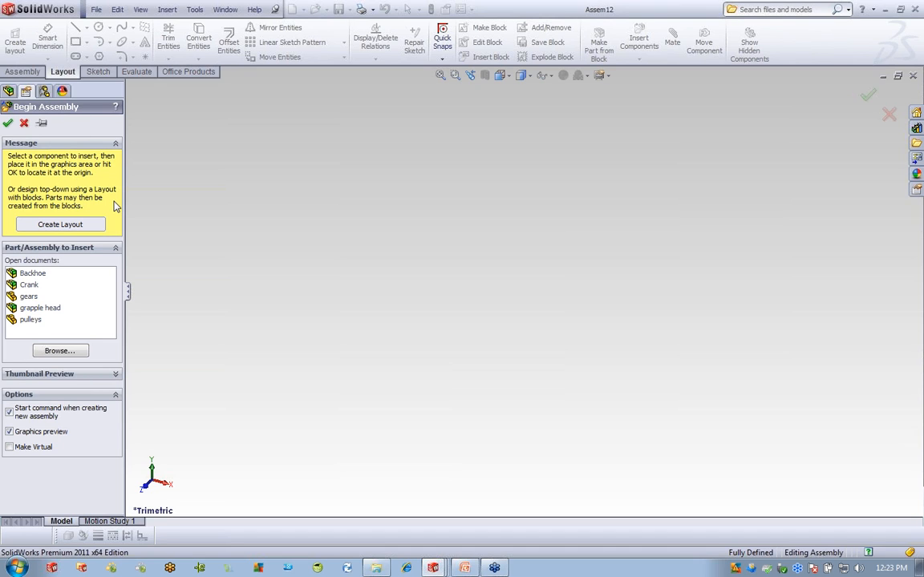
Create a layout on the Front (XY) plane and orient the view Normal To it.
click(51, 225)
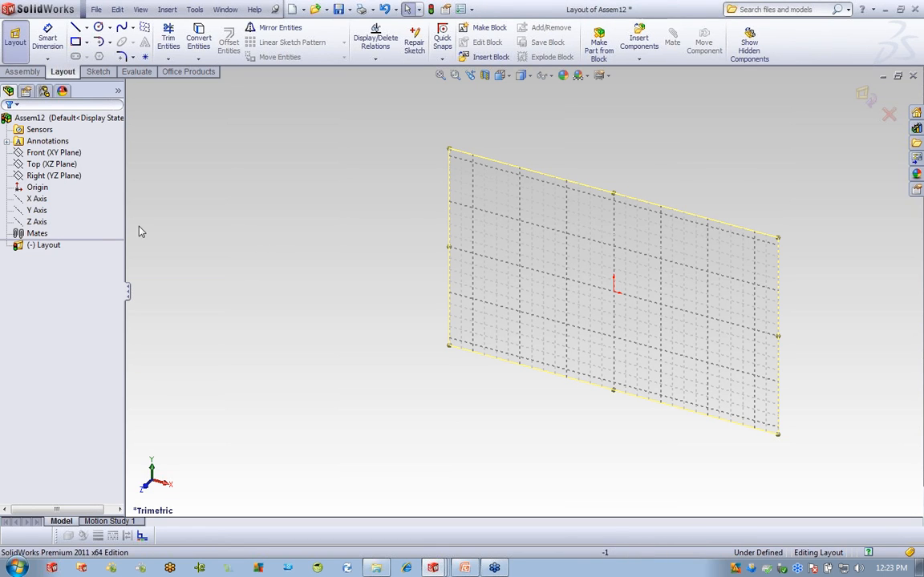
click(54, 153)
click(63, 165)
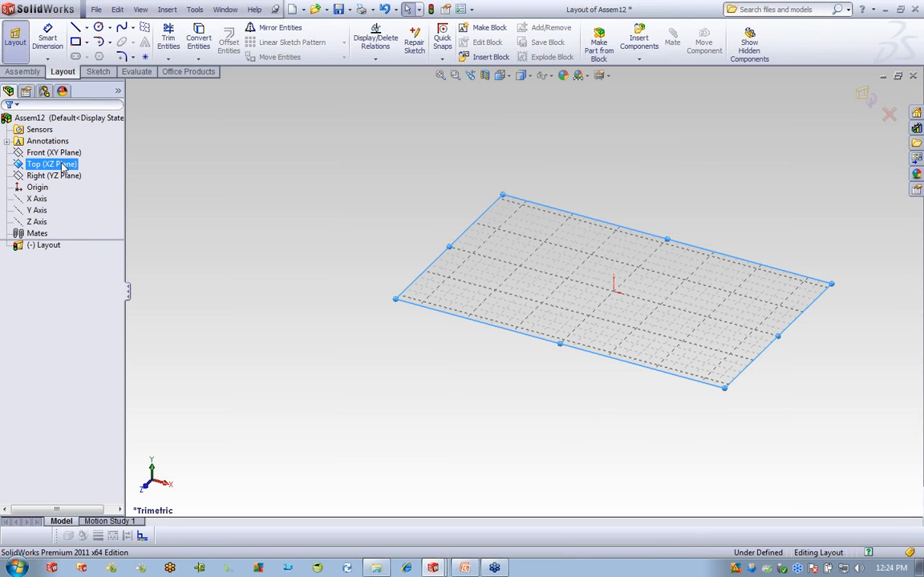
click(61, 177)
click(54, 165)
click(55, 152)
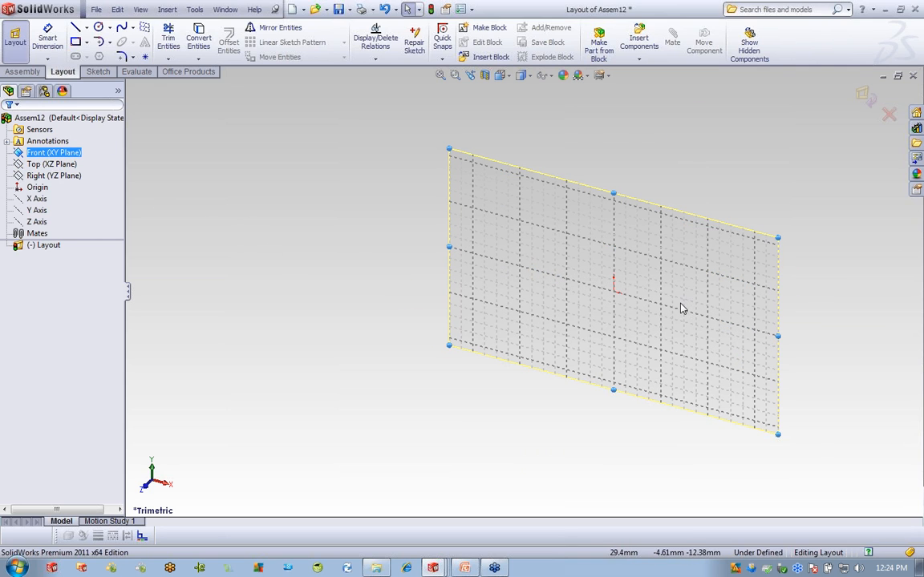
key(space)
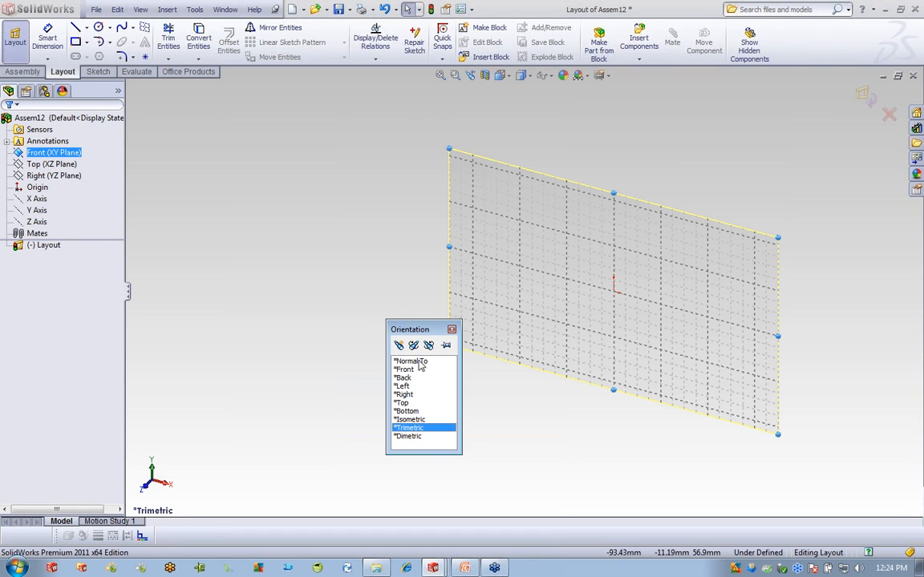
click(418, 362)
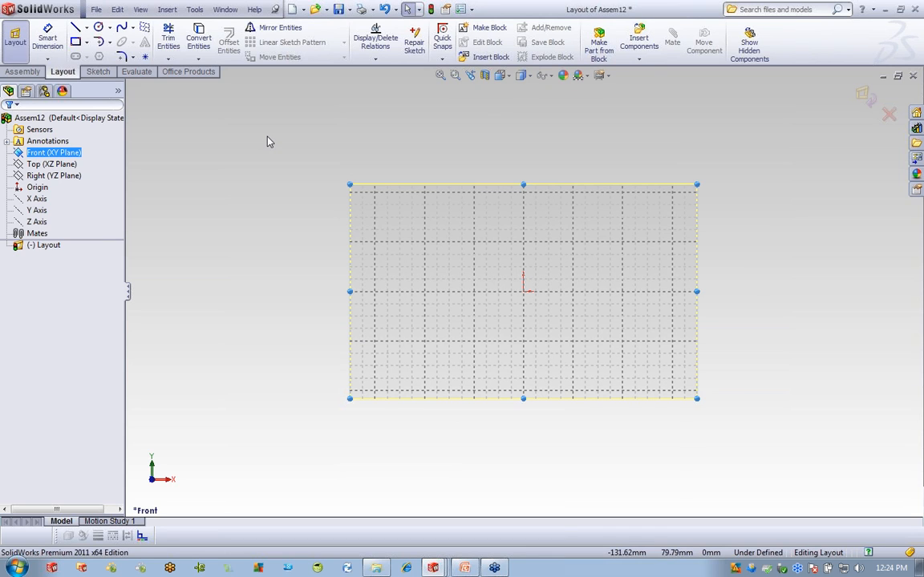
Sketch the L-shaped slot lines, a vertical line and a horizontal line.
click(74, 29)
click(473, 223)
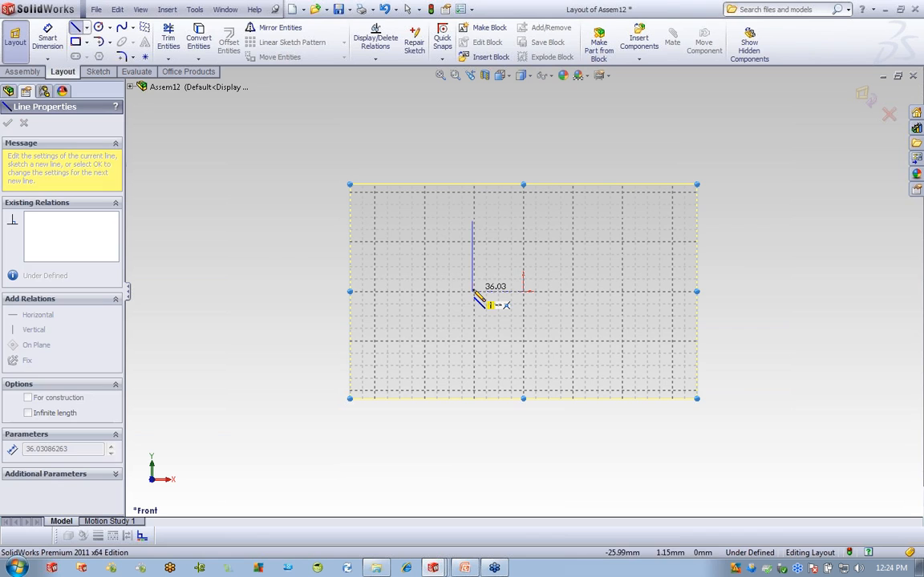
click(473, 291)
click(621, 290)
right_click(680, 215)
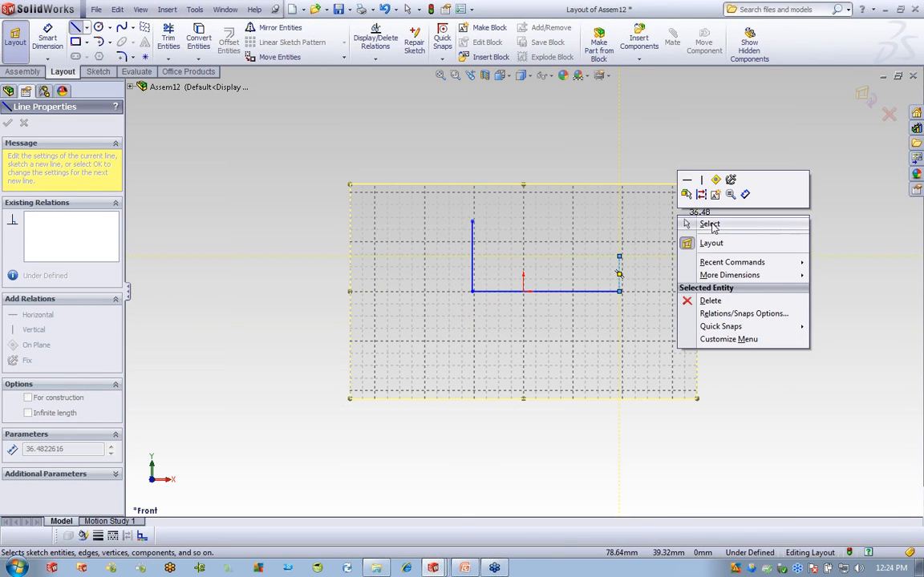
click(709, 225)
Dimension the vertical line to 50 and the horizontal line to 42.
click(47, 36)
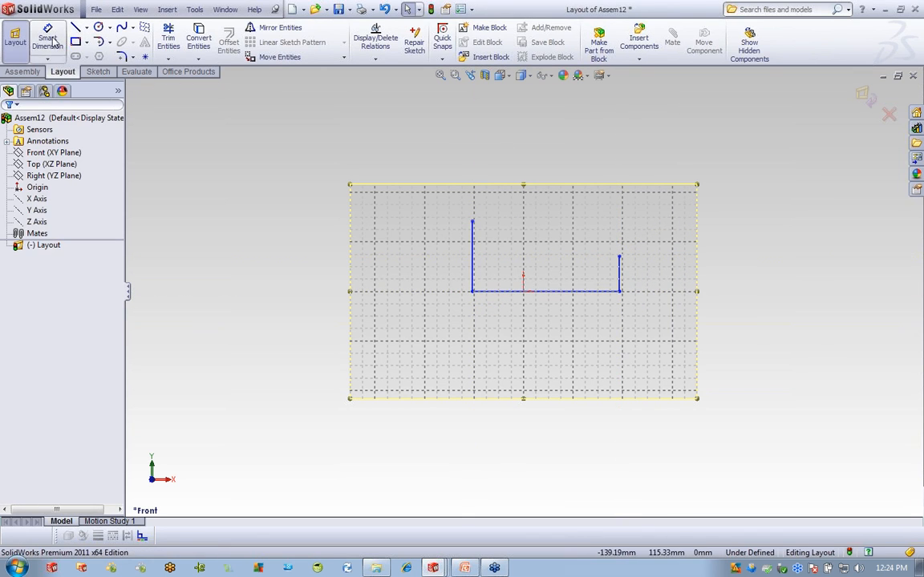
click(473, 256)
click(433, 258)
text(50)
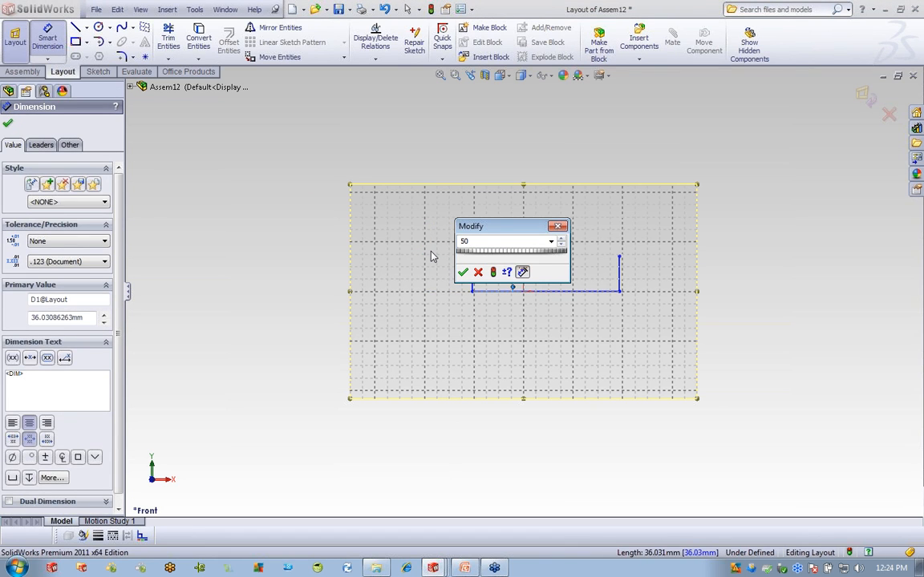
key(Return)
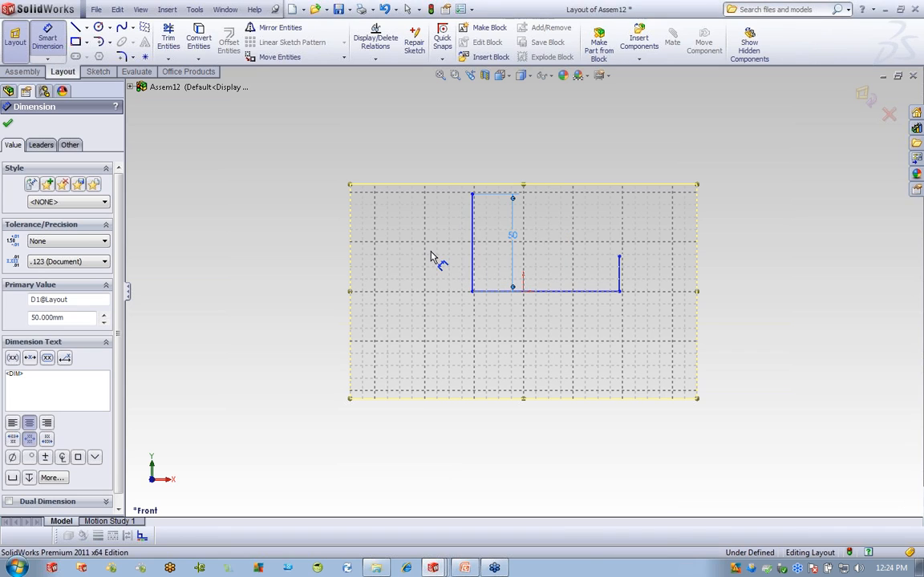
click(581, 293)
click(550, 326)
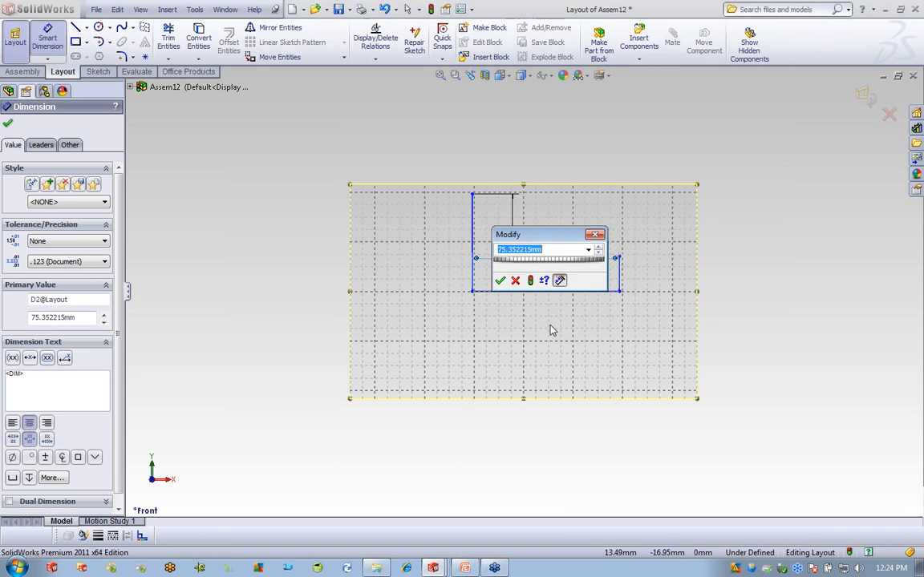
text(42)
key(Return)
Dimension the short upright to 17, then select all three lines for Make Block.
click(554, 280)
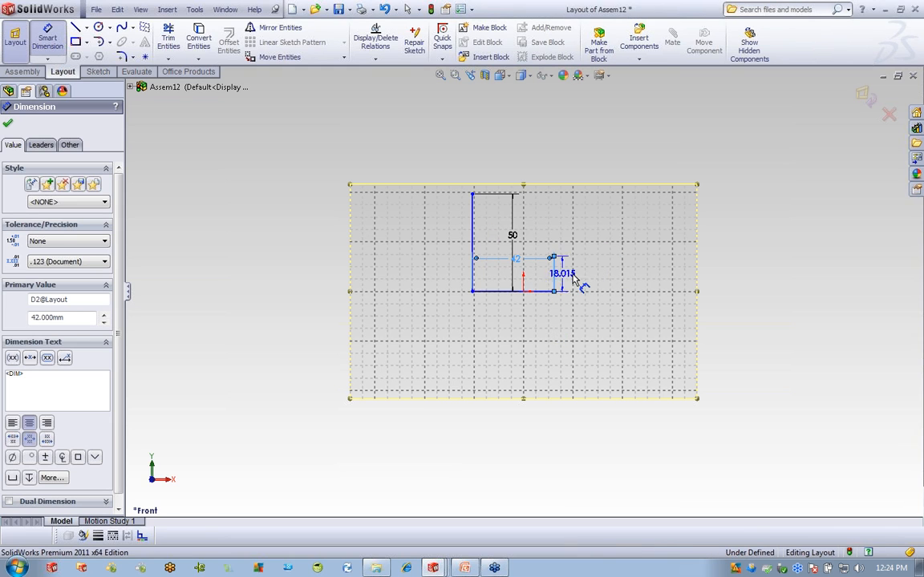
click(579, 275)
text(17)
key(Return)
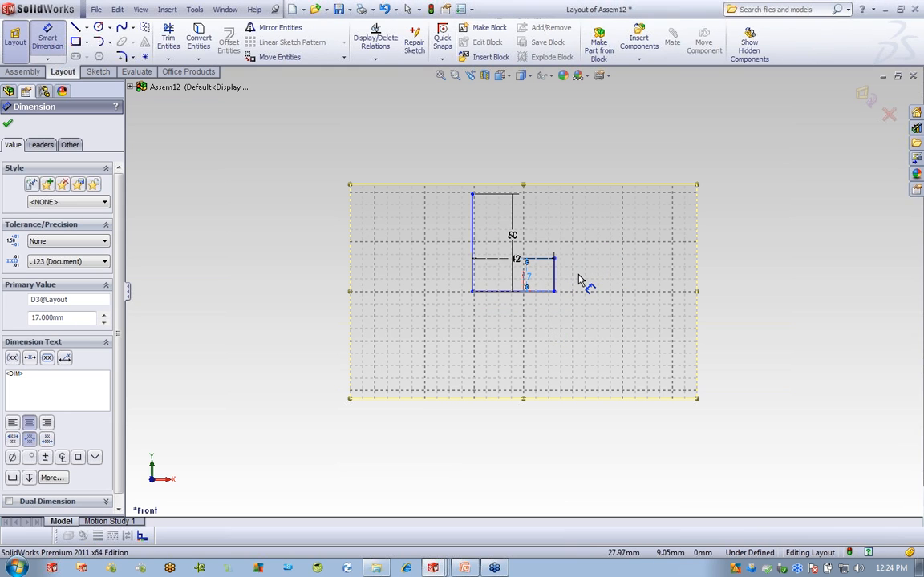
right_click(625, 265)
click(646, 267)
drag(410, 163, 610, 335)
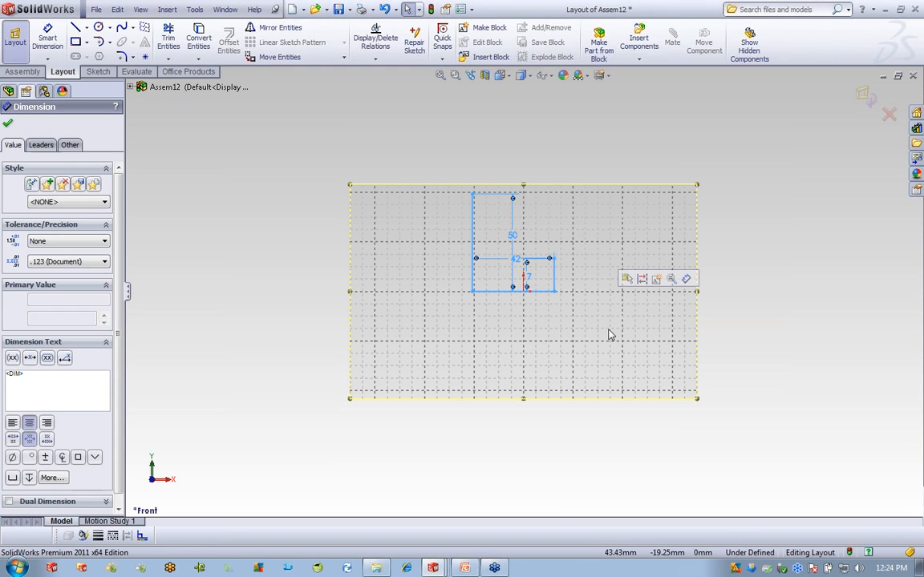
click(658, 279)
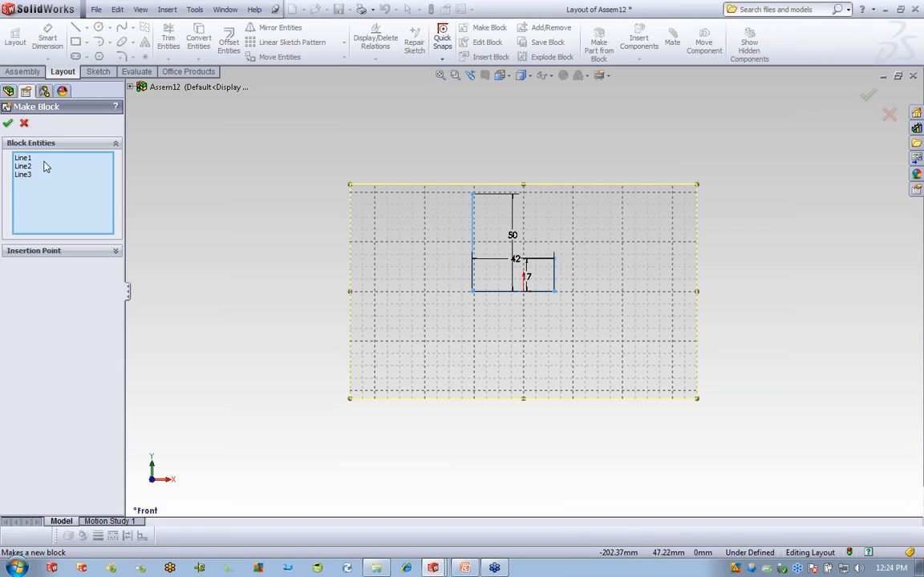
Create Block1 from the three lines and drag its corner onto the layout origin.
click(10, 122)
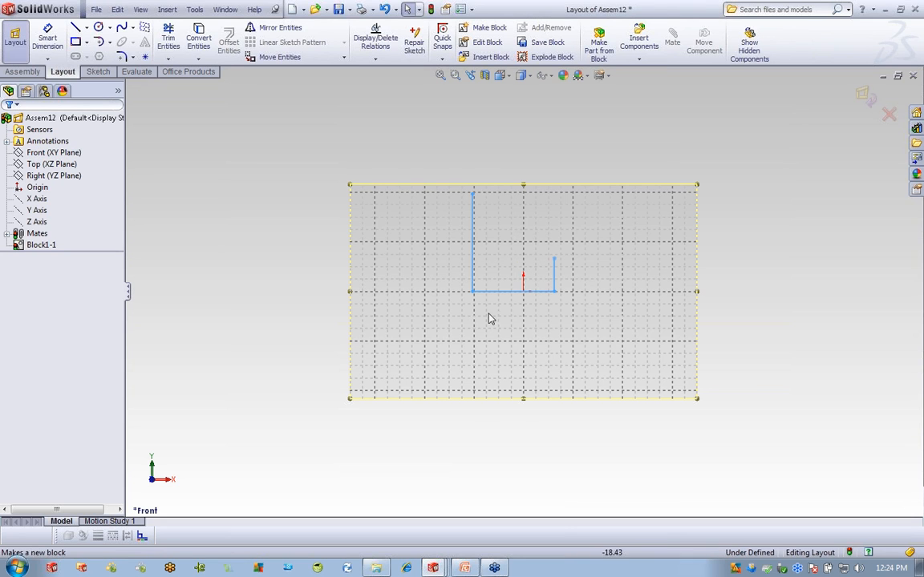
drag(545, 290, 525, 297)
click(766, 308)
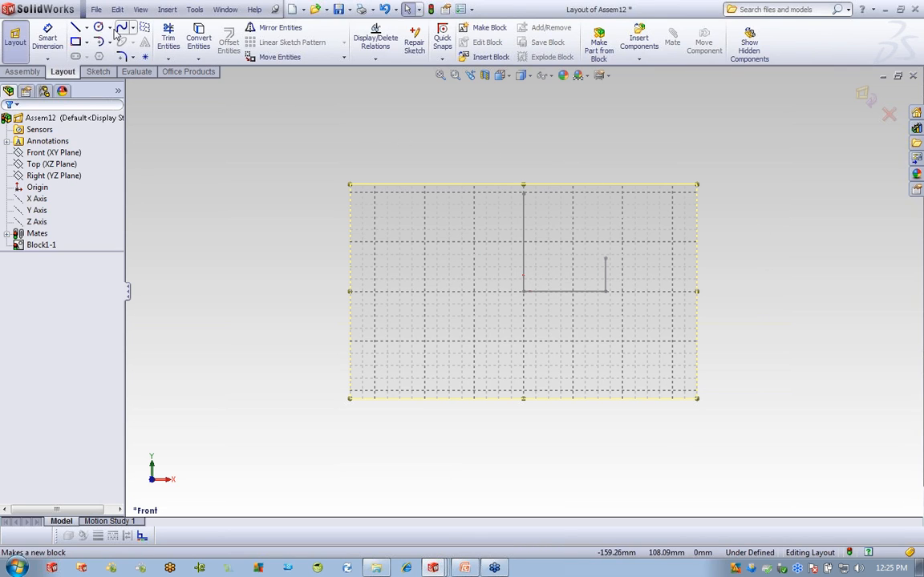
Draw a corner rectangle above Block1 with a centerline joining its side midpoints.
click(327, 111)
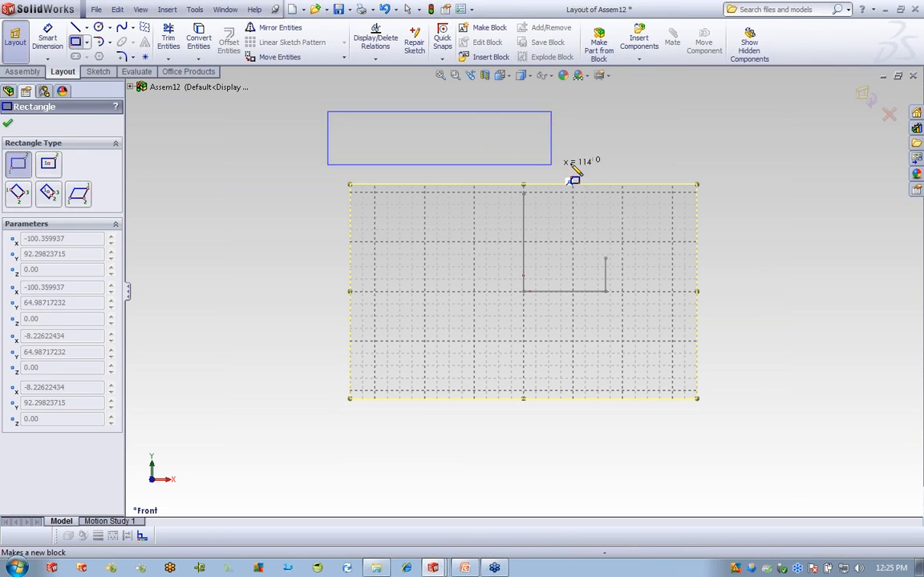
click(663, 159)
click(86, 26)
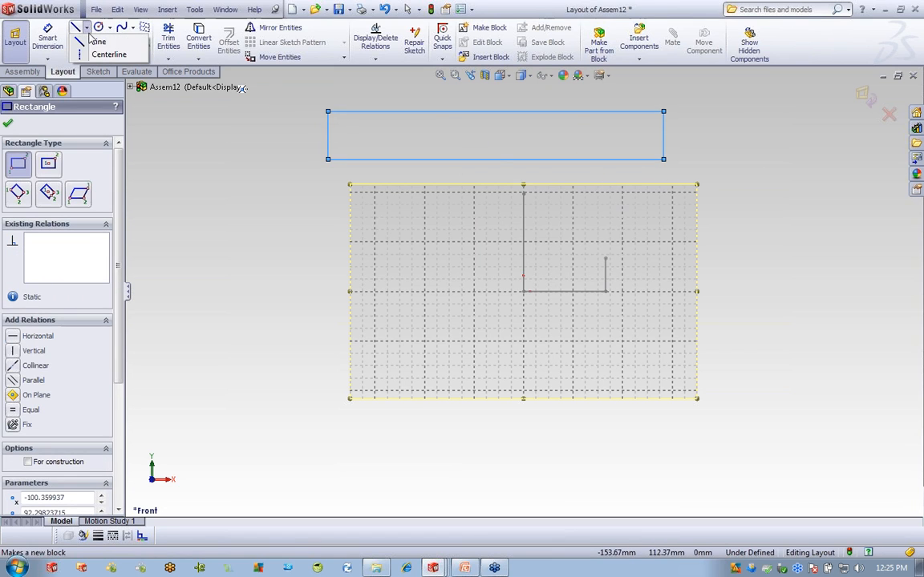
click(98, 52)
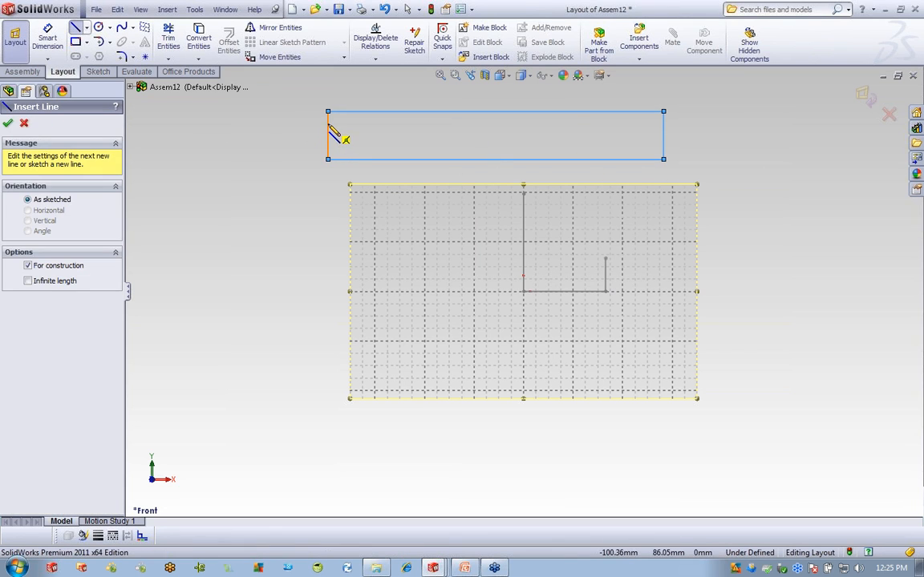
click(328, 135)
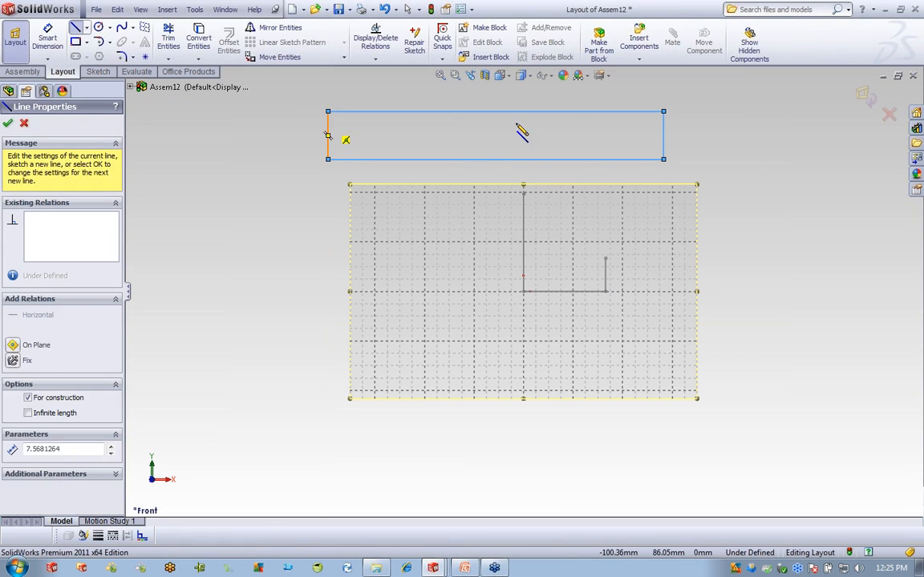
click(664, 135)
right_click(738, 148)
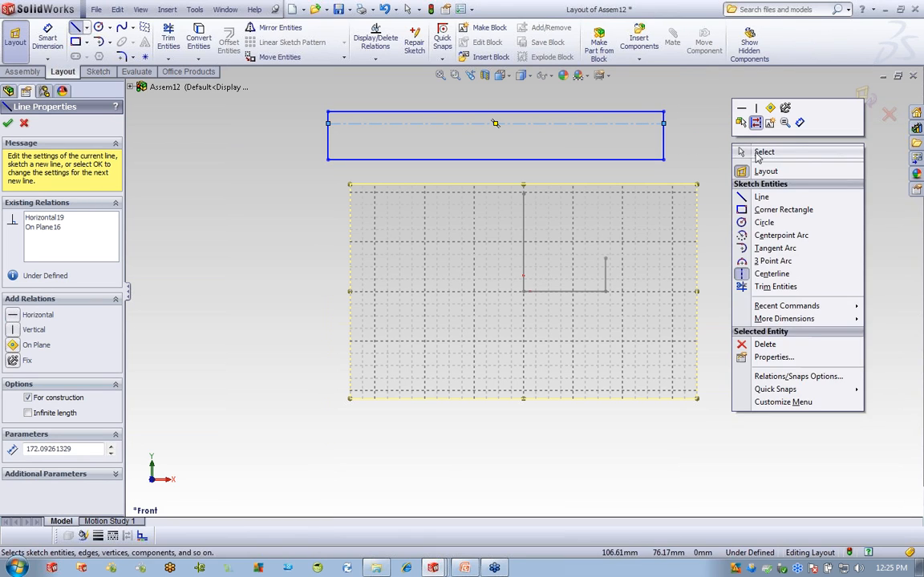
click(759, 153)
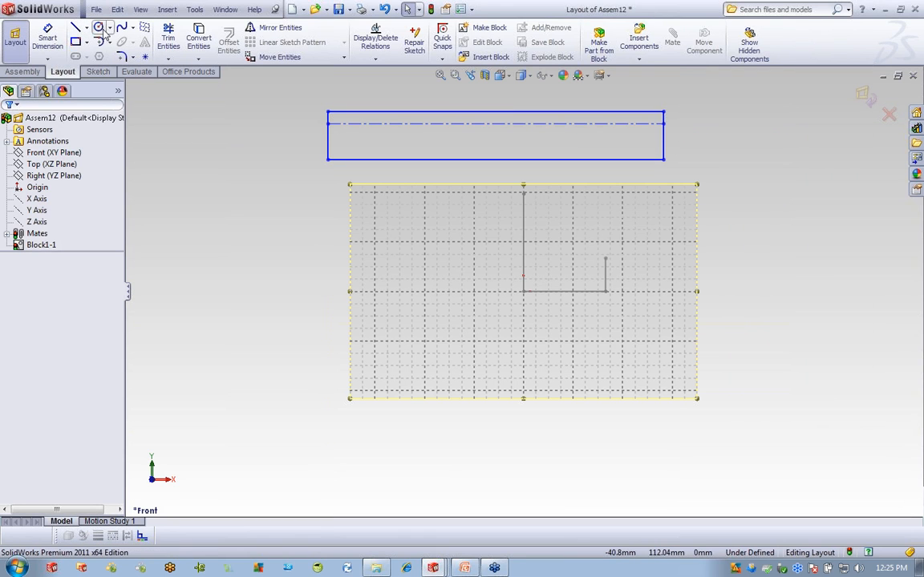
Place two sketch points on the rectangle's centerline.
click(145, 59)
click(360, 124)
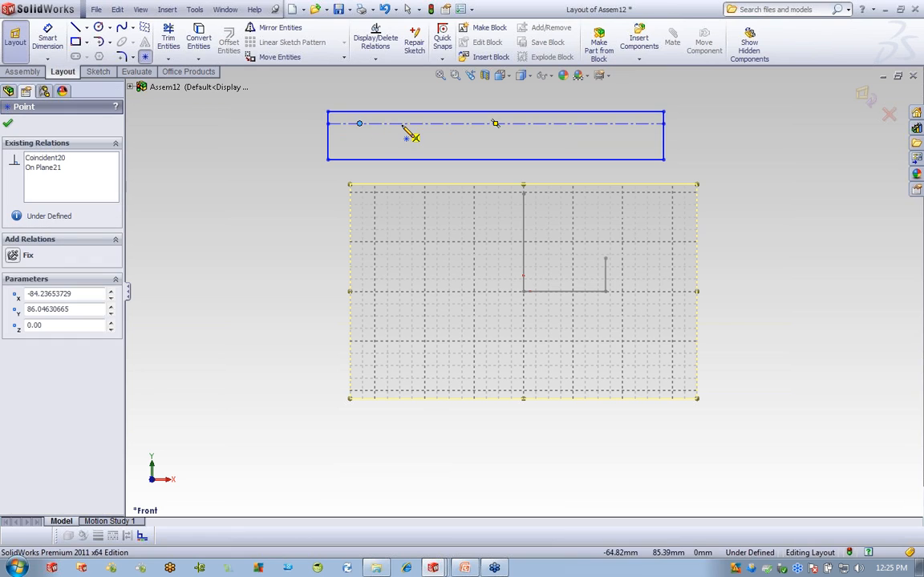
click(403, 124)
right_click(287, 123)
click(269, 123)
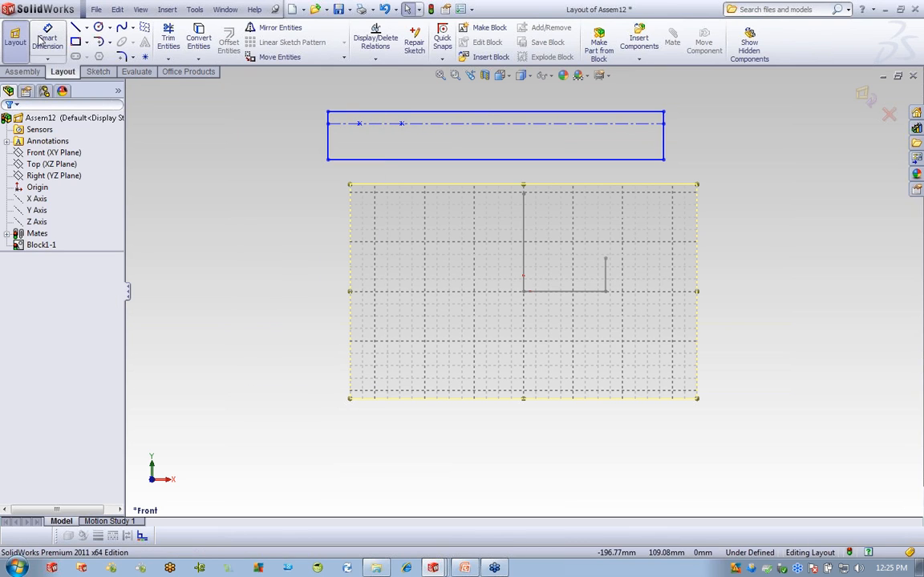
click(44, 40)
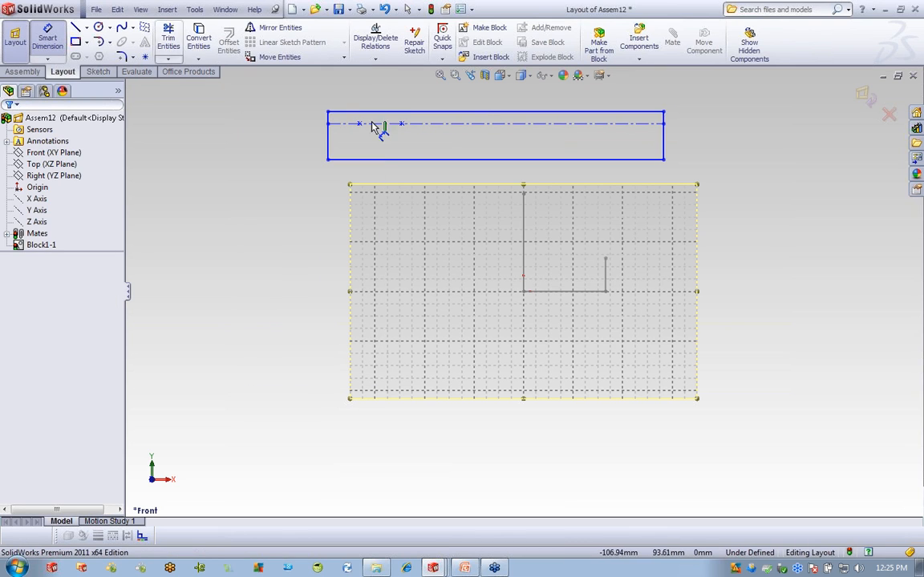
Dimension the rectangle 15 tall and 100 long, with the centerline offset 9.
click(663, 141)
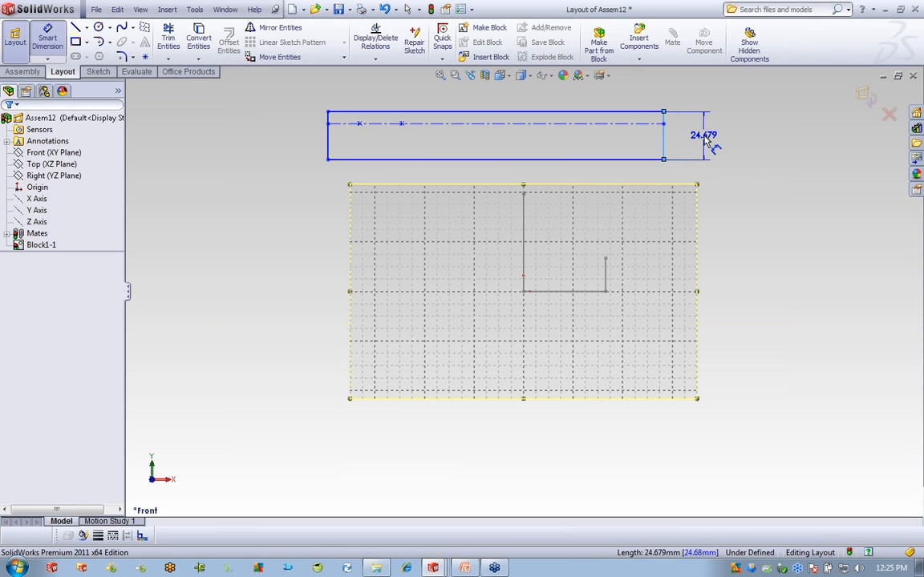
click(704, 140)
text(15)
key(Return)
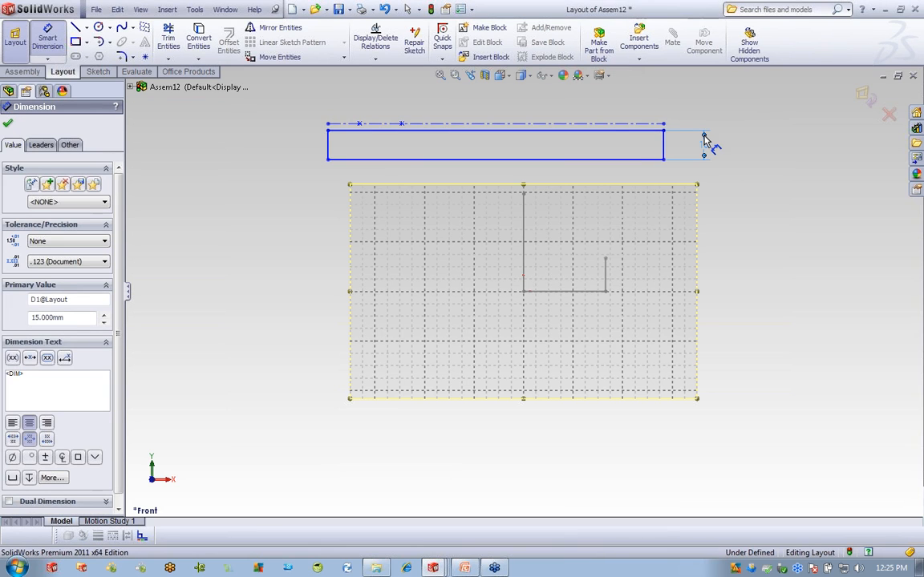
click(618, 129)
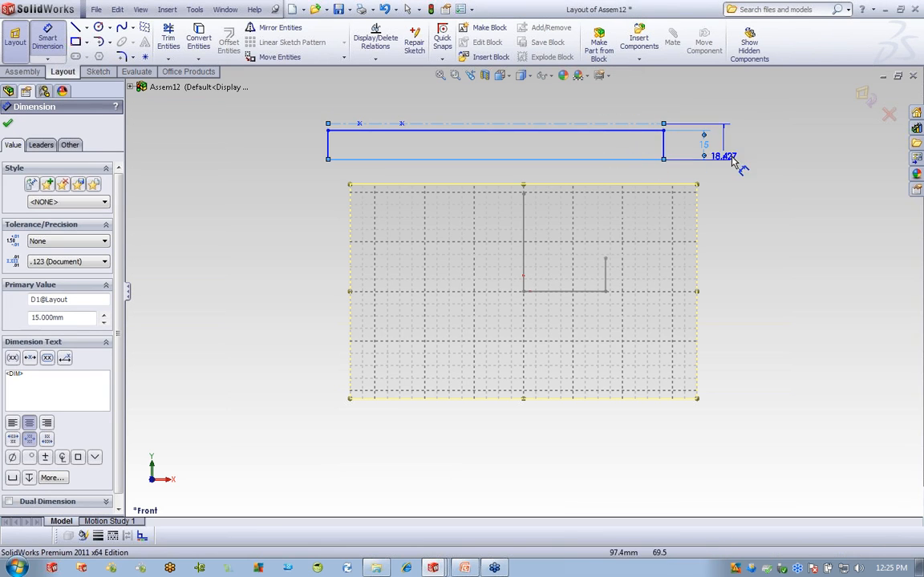
click(751, 155)
text(9)
key(Return)
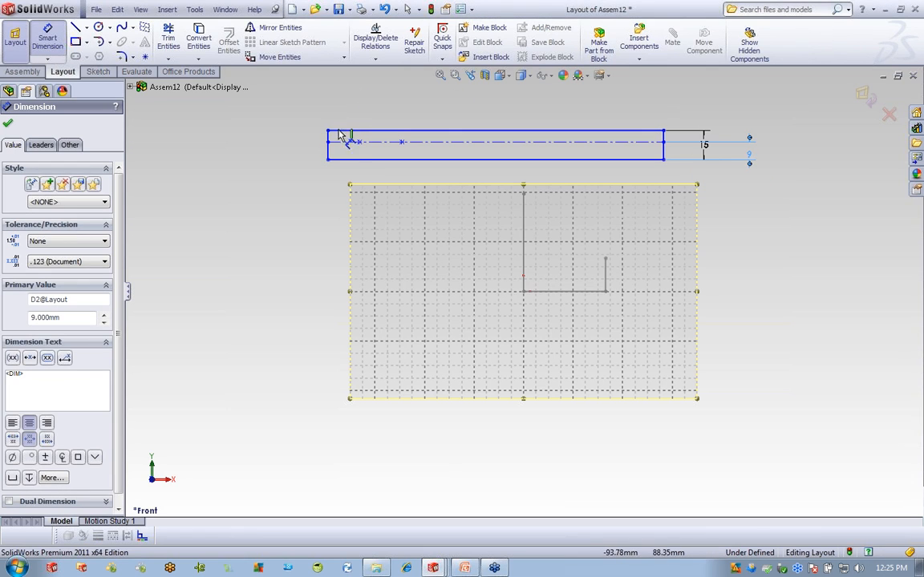
click(470, 160)
click(474, 184)
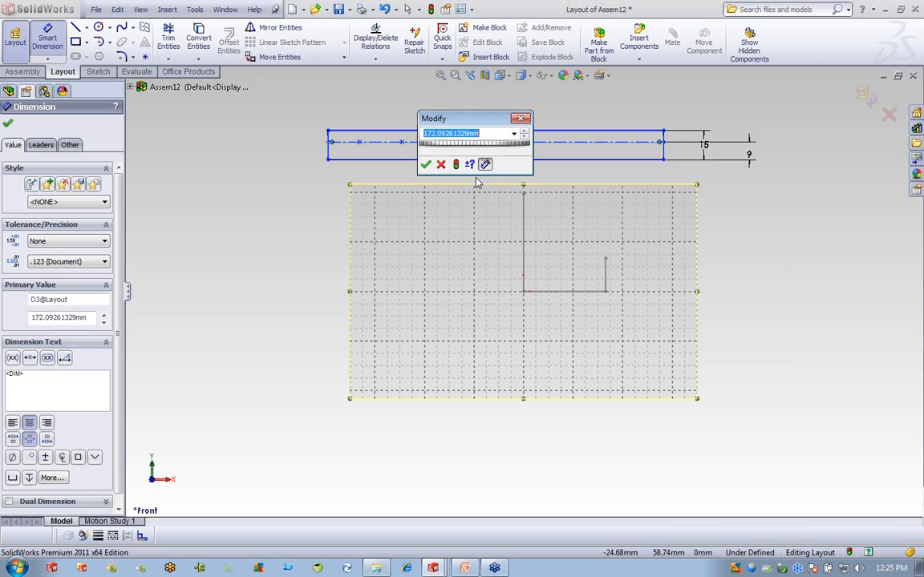
text(100)
key(Return)
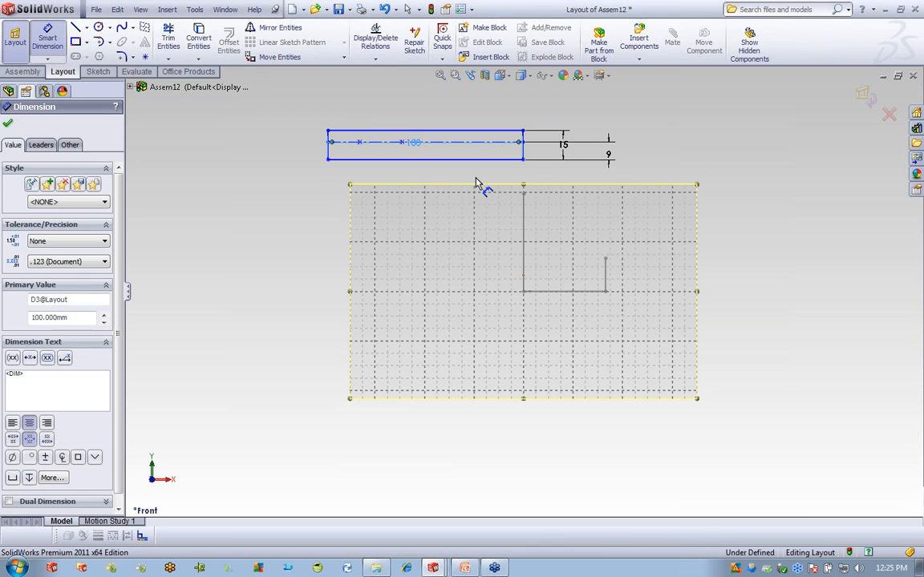
Space the two centerline points 25 apart, the left one 10 from the left edge.
scroll(403, 165, down, 3)
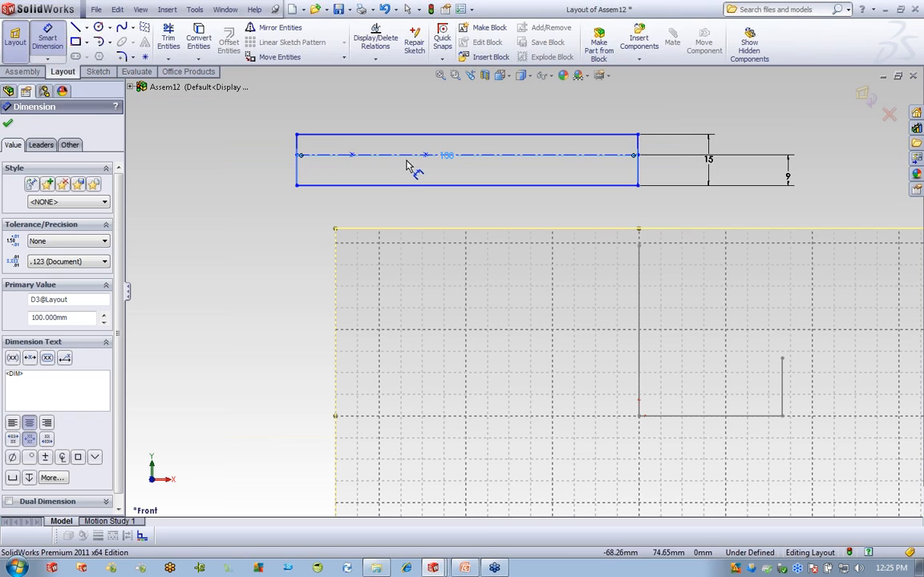
click(425, 155)
click(351, 157)
click(397, 199)
text(25)
key(Return)
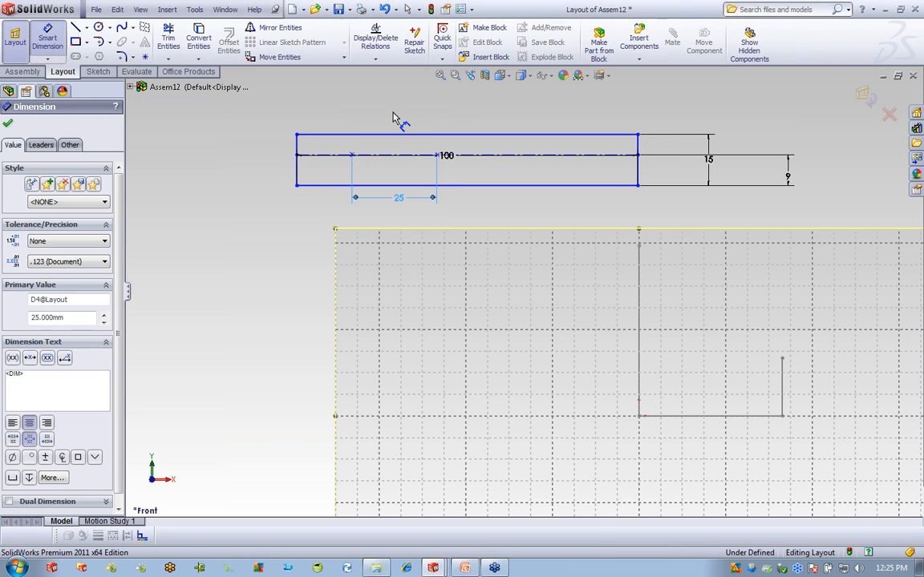
click(352, 155)
click(303, 148)
click(327, 112)
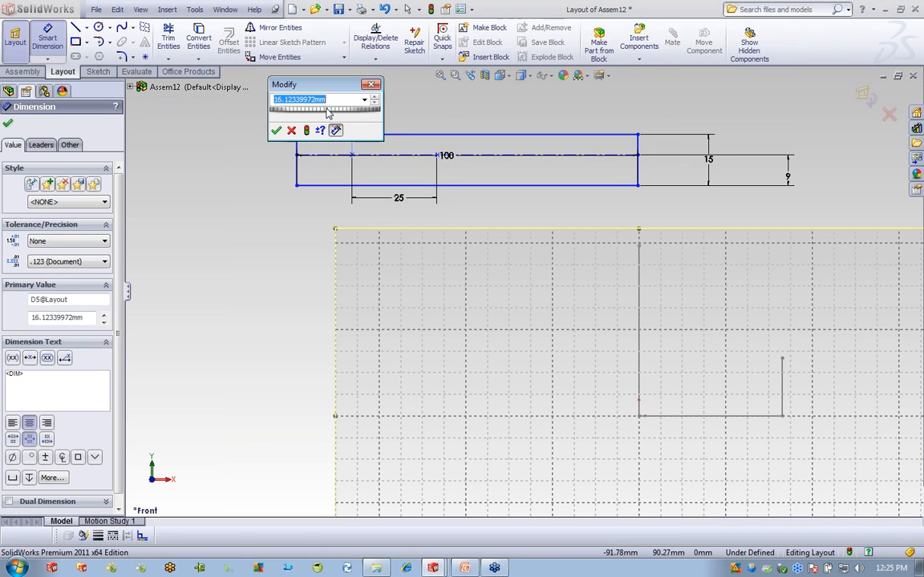
text(10)
key(Return)
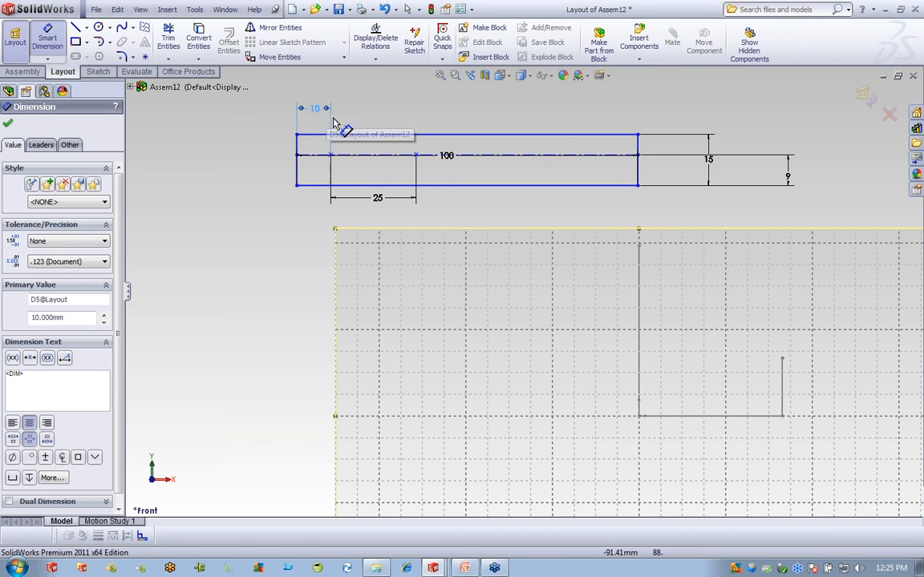
right_click(235, 139)
click(265, 144)
Box-select the rectangle, centerline, points and dimensions and make them into Block2.
key(f)
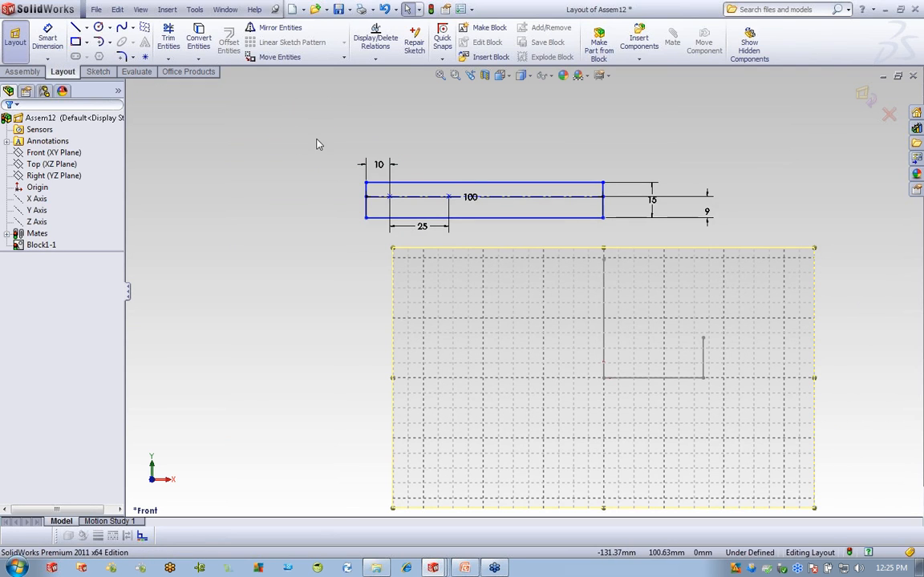
mouse_move(617, 244)
mouse_down()
mouse_move(725, 241)
mouse_move(730, 232)
mouse_up()
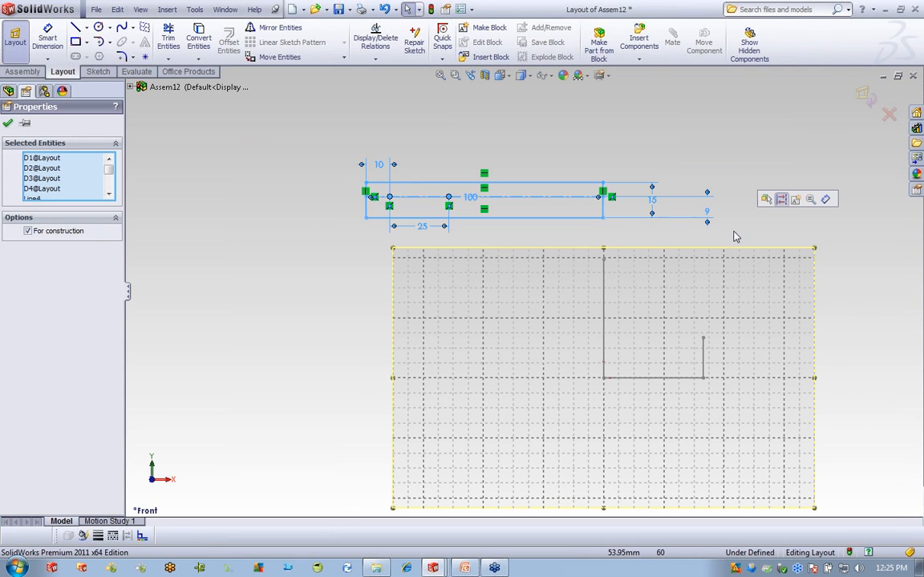
click(796, 200)
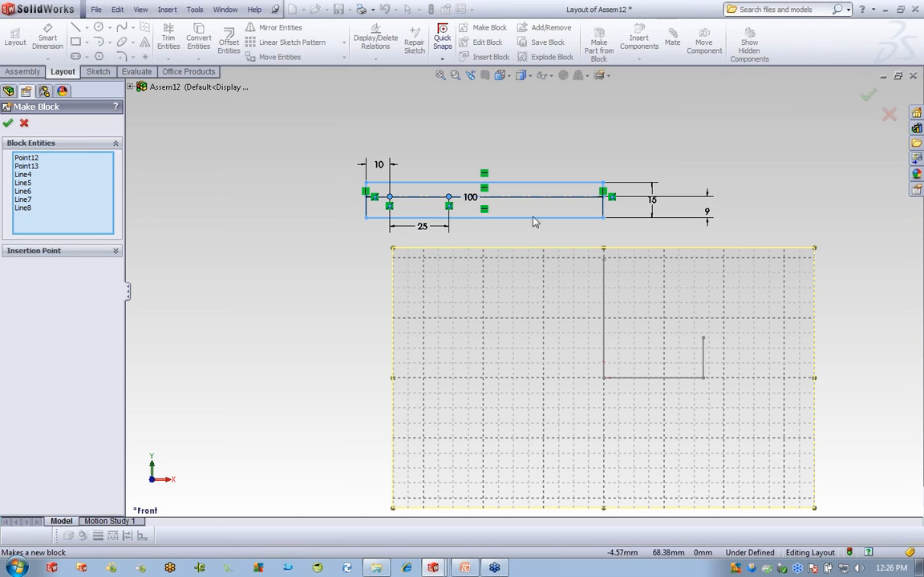
click(9, 123)
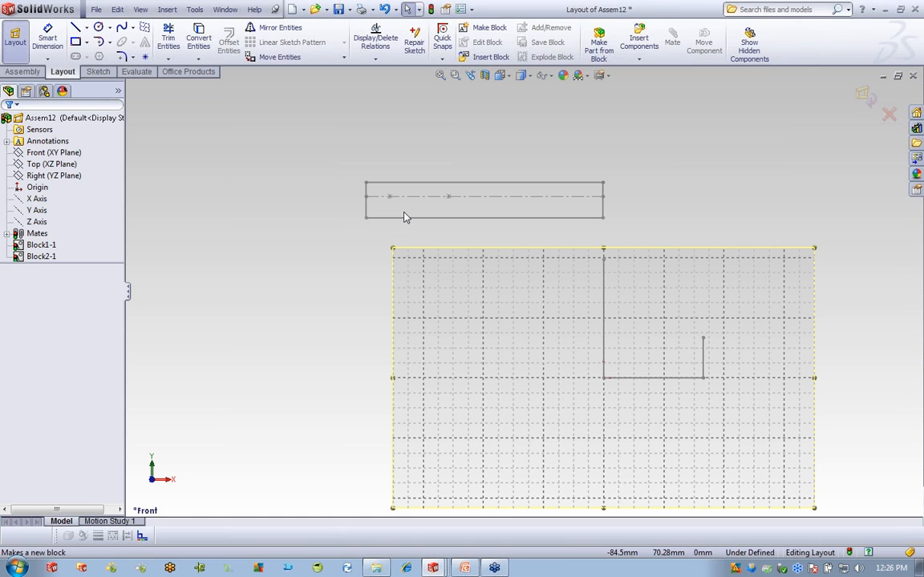
Move Block2 down so its end attaches to the top of Block1's vertical line.
drag(398, 203, 605, 260)
click(739, 317)
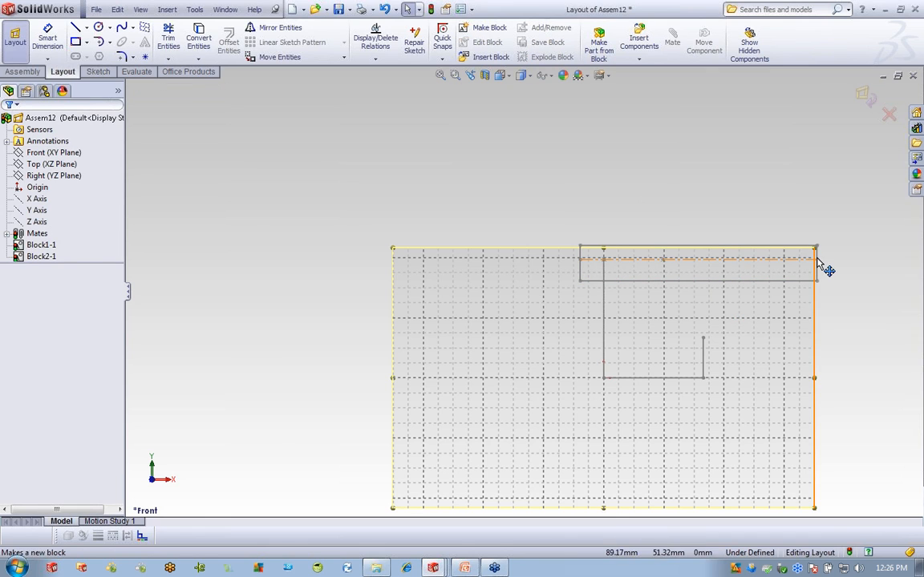
drag(817, 260, 775, 166)
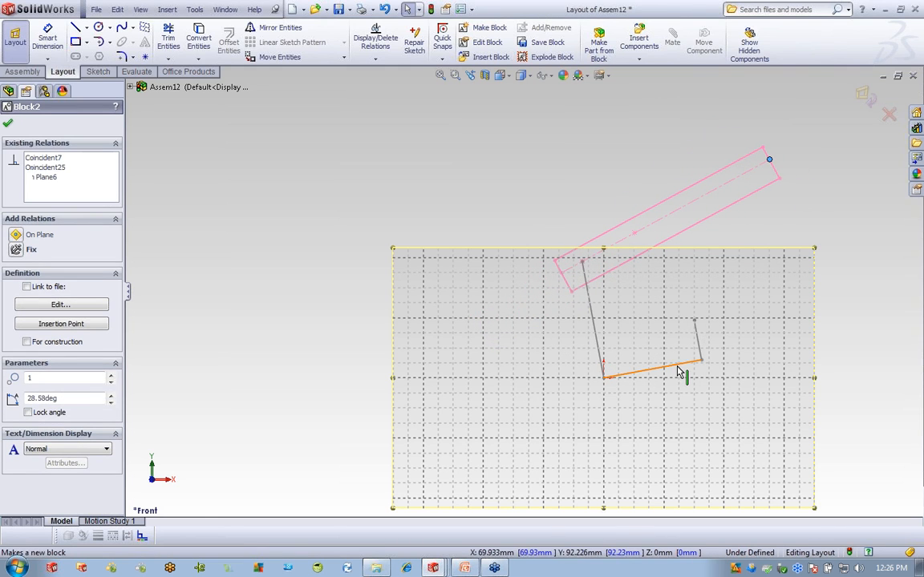
Make Block1's bottom line Horizontal and swing Block2 upward about its pivot.
click(678, 373)
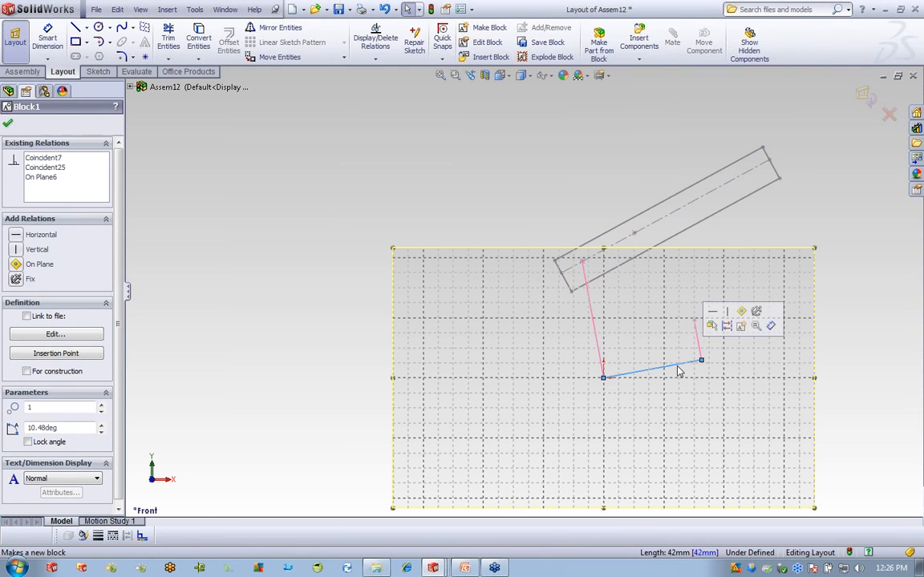
click(17, 236)
click(801, 219)
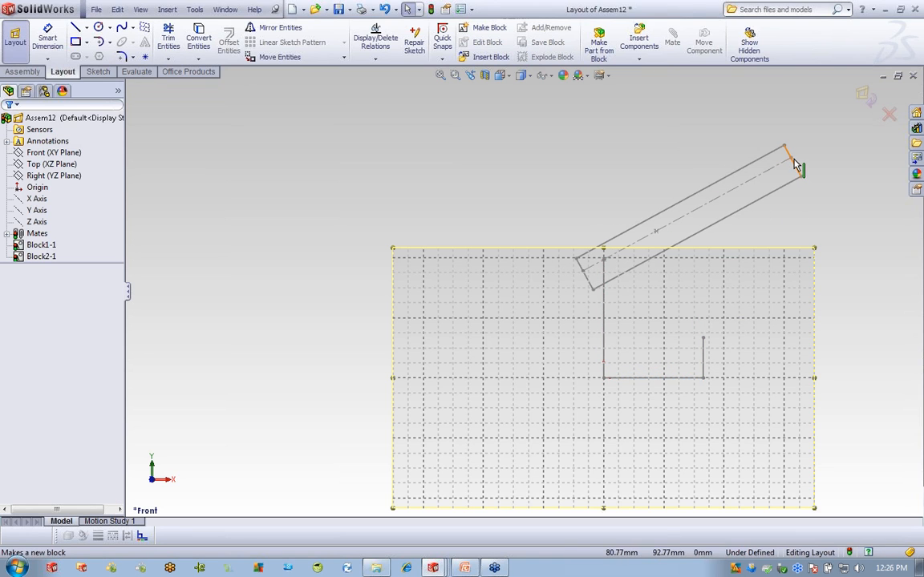
mouse_move(790, 160)
mouse_down()
mouse_move(552, 108)
mouse_move(812, 367)
mouse_move(548, 103)
mouse_move(852, 185)
mouse_move(795, 156)
mouse_up()
click(837, 225)
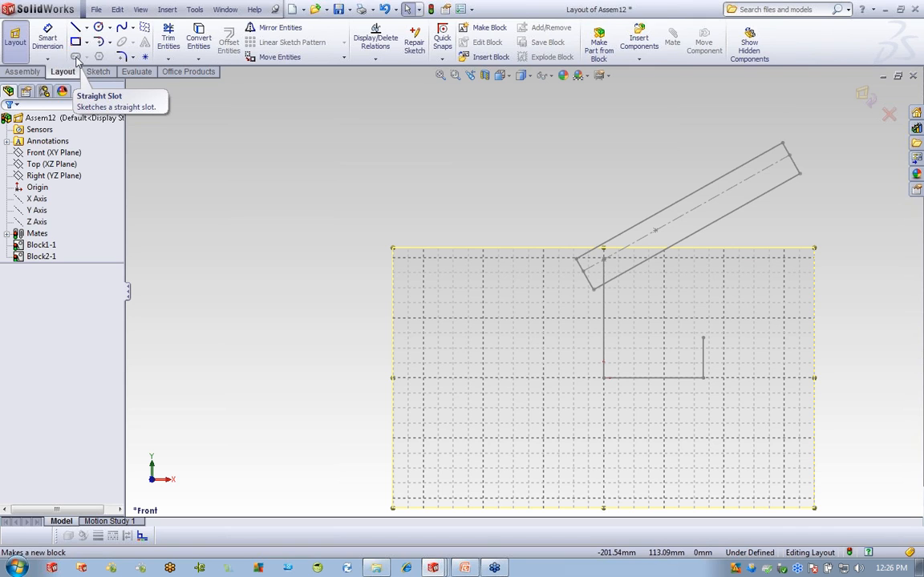
Create Part13 from the prt_mm template and select the Front plane for sketching.
click(97, 9)
click(99, 26)
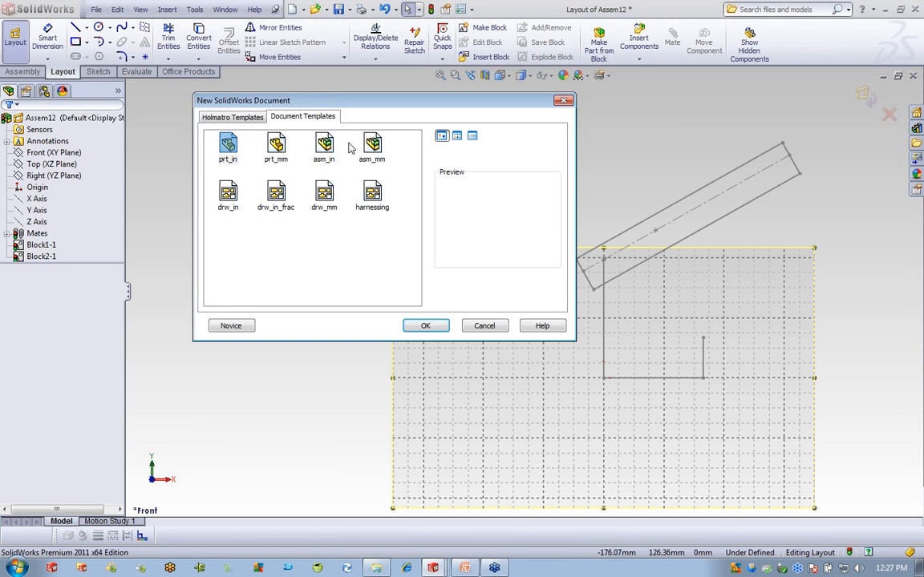
click(278, 144)
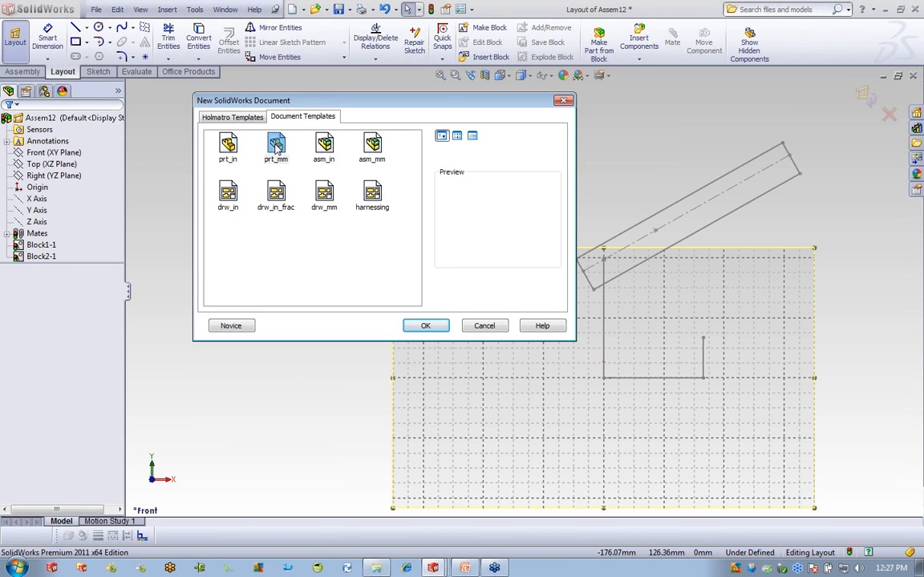
click(423, 325)
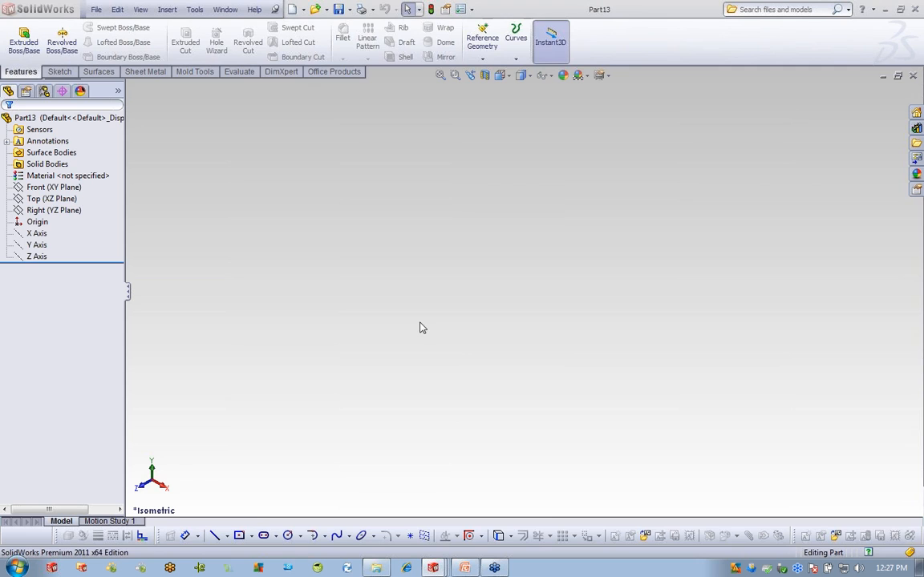
click(59, 72)
click(53, 186)
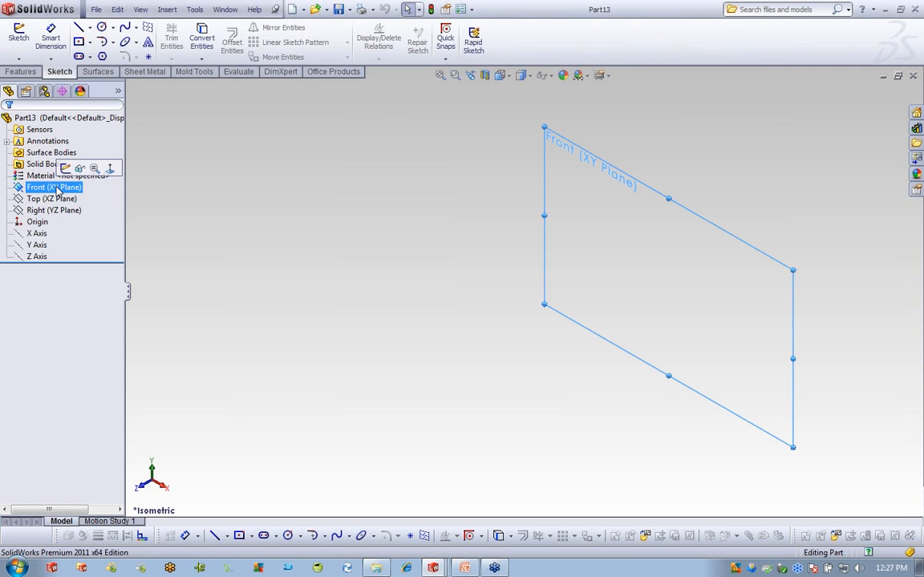
Draw a horizontal straight slot on Part13's Front plane.
click(61, 153)
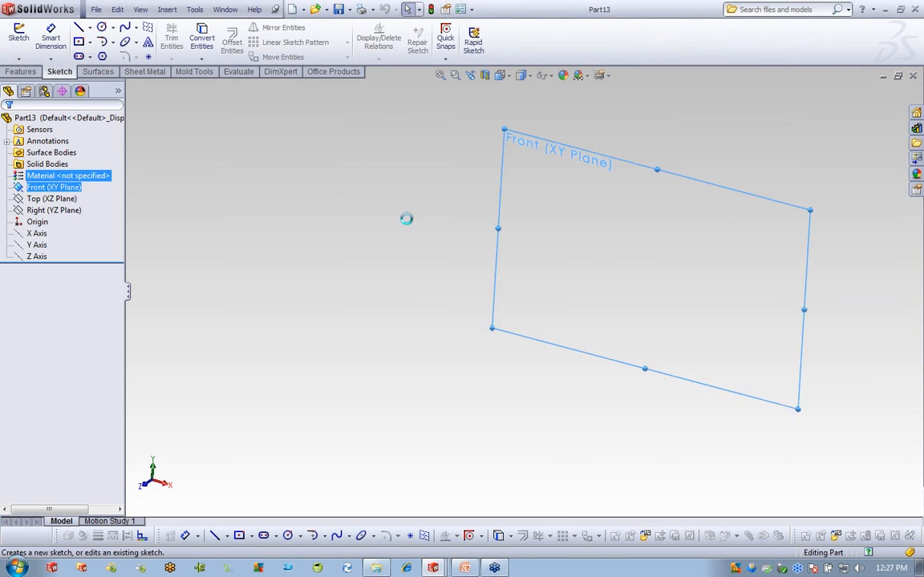
click(79, 56)
click(539, 236)
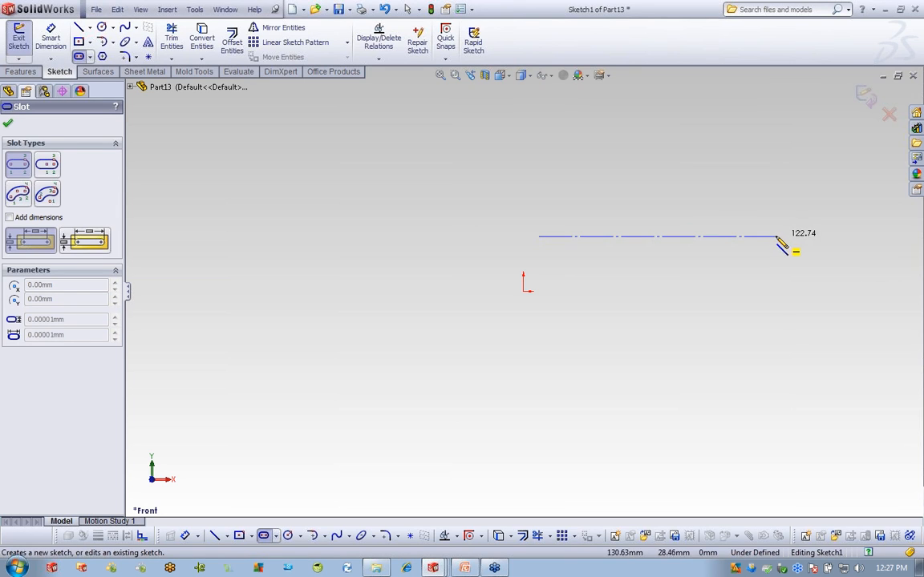
click(766, 236)
click(767, 214)
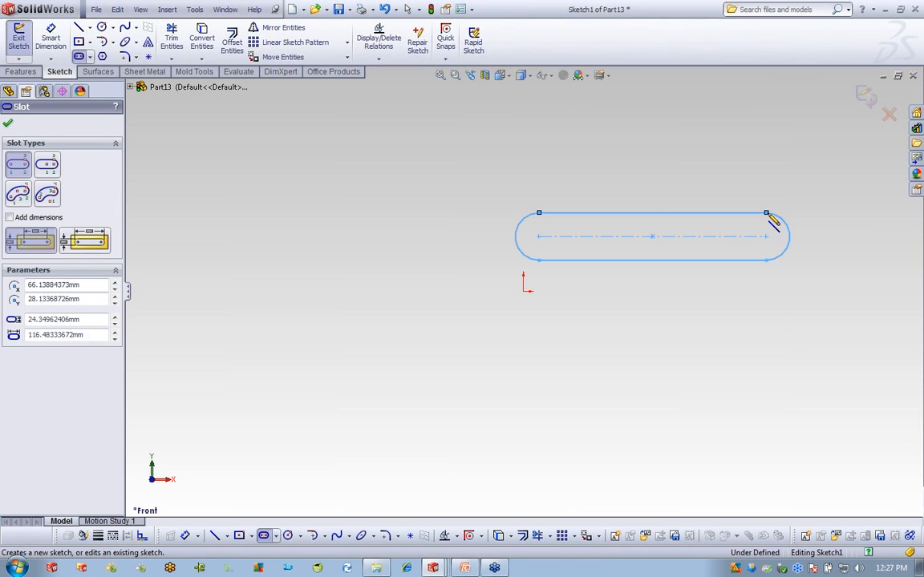
Dimension the slot 10 mm wide and 125 mm long, then add a point on its centreline.
click(51, 42)
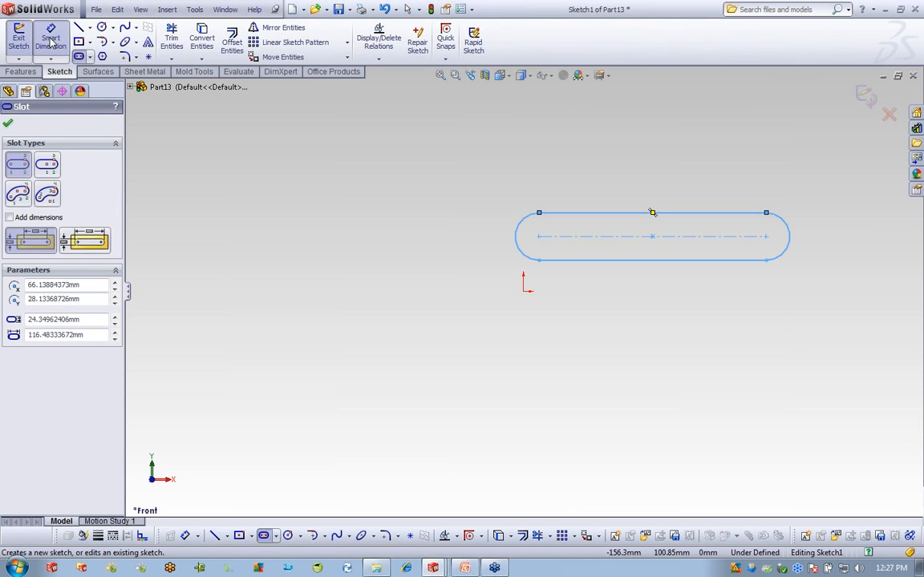
click(744, 238)
click(744, 259)
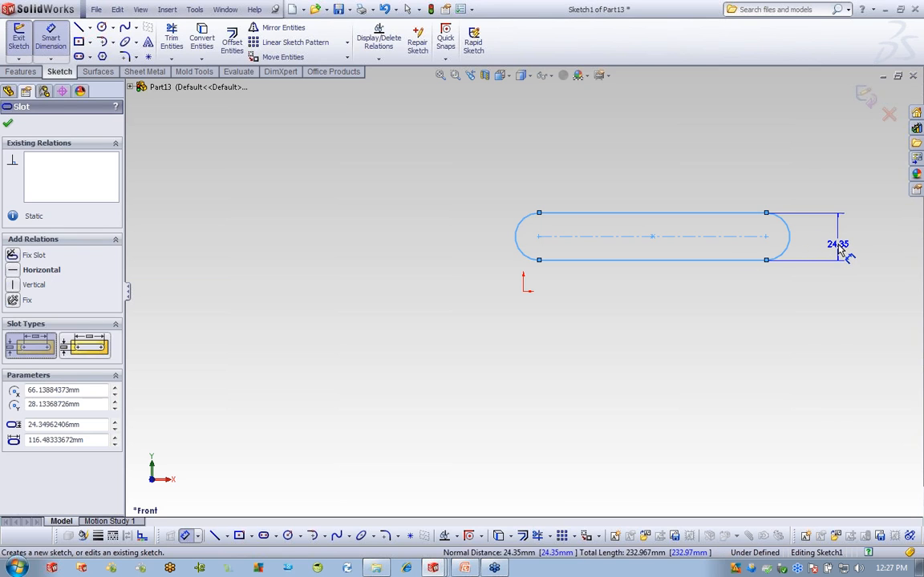
click(839, 246)
text(10)
key(Return)
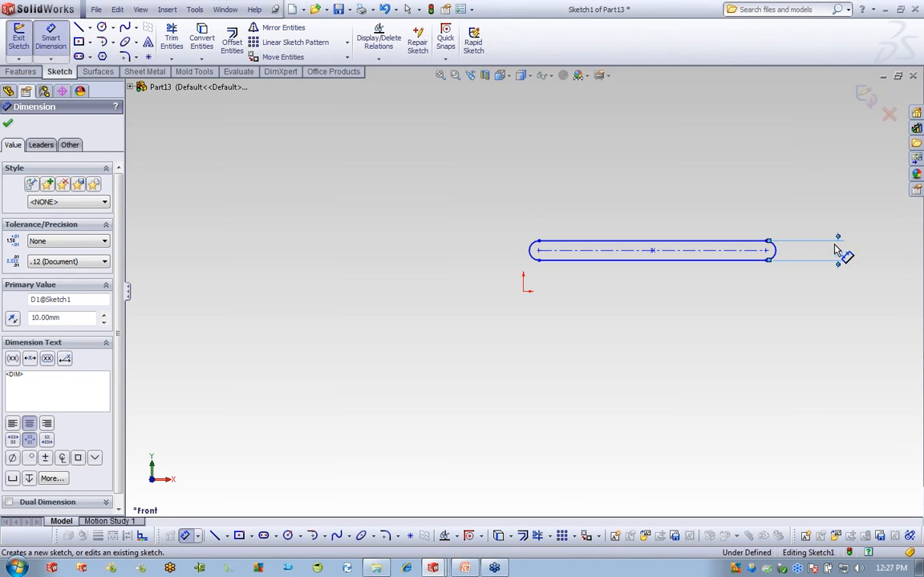
click(722, 251)
click(529, 248)
click(656, 181)
text(125)
key(Return)
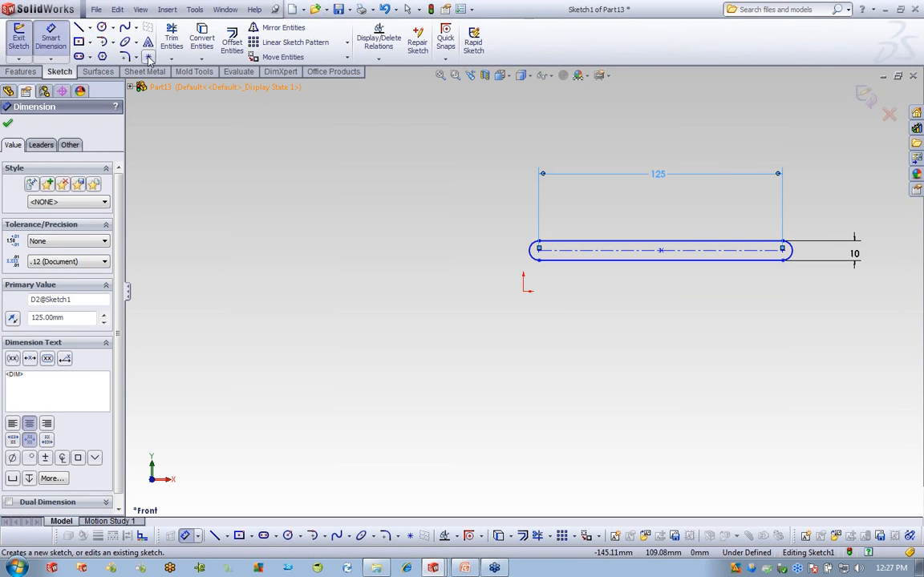
click(147, 56)
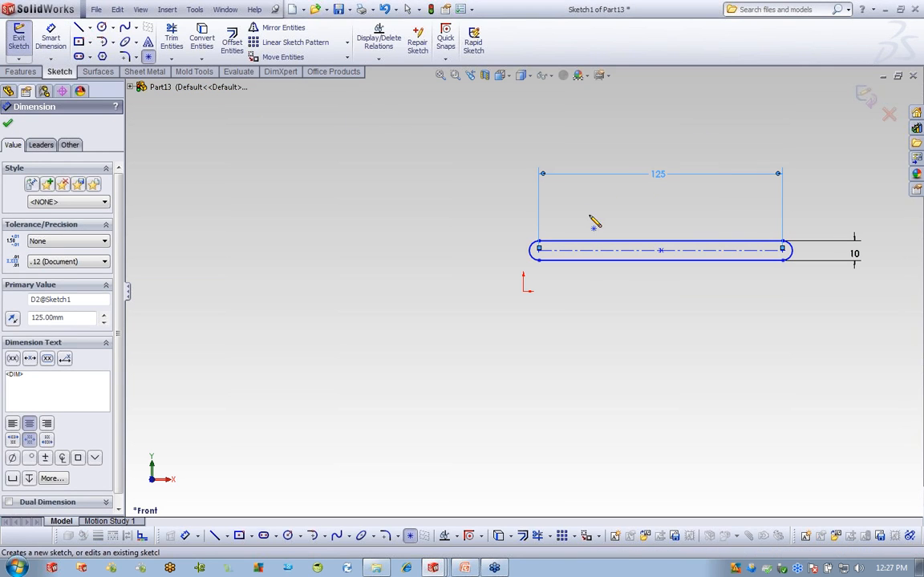
click(638, 254)
Dimension the centreline point 67 mm from the slot's left end.
click(50, 39)
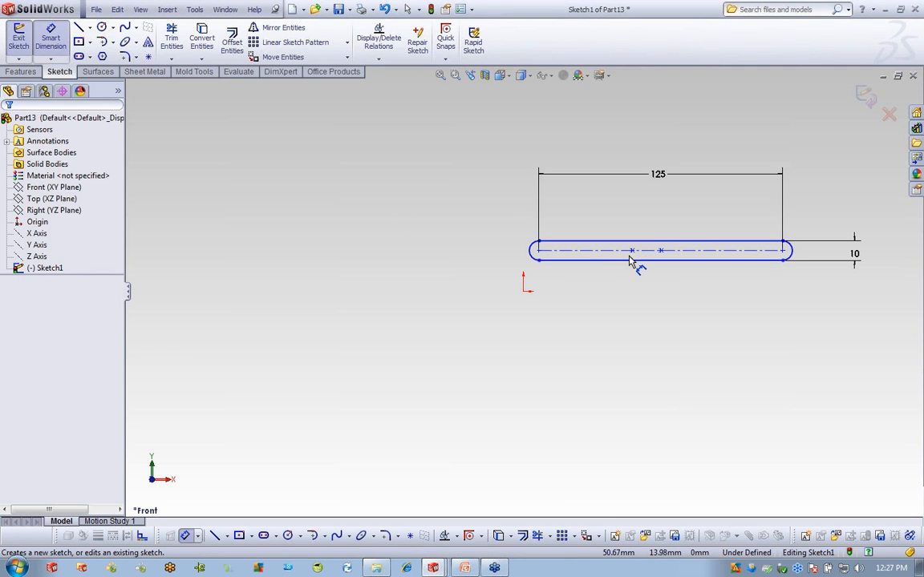
click(631, 251)
click(540, 255)
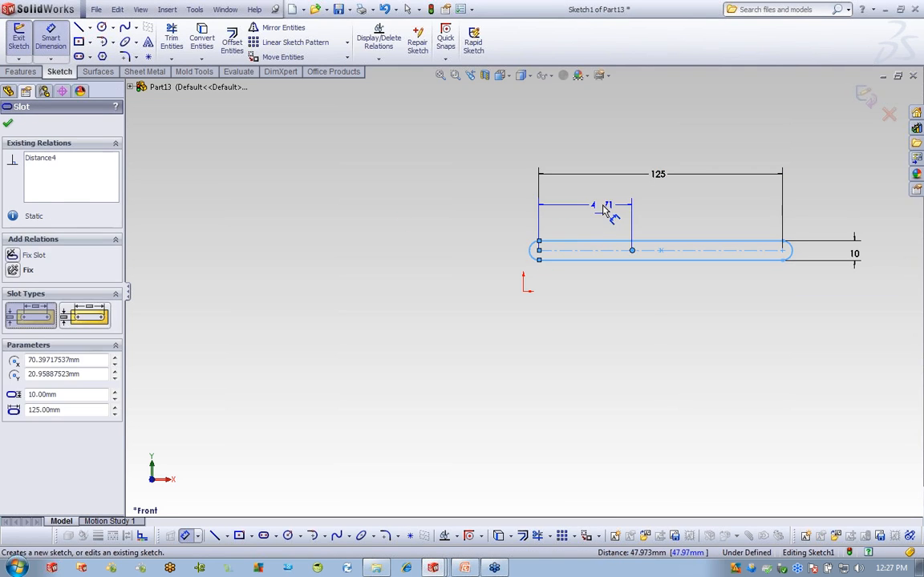
click(592, 206)
text(67)
key(Return)
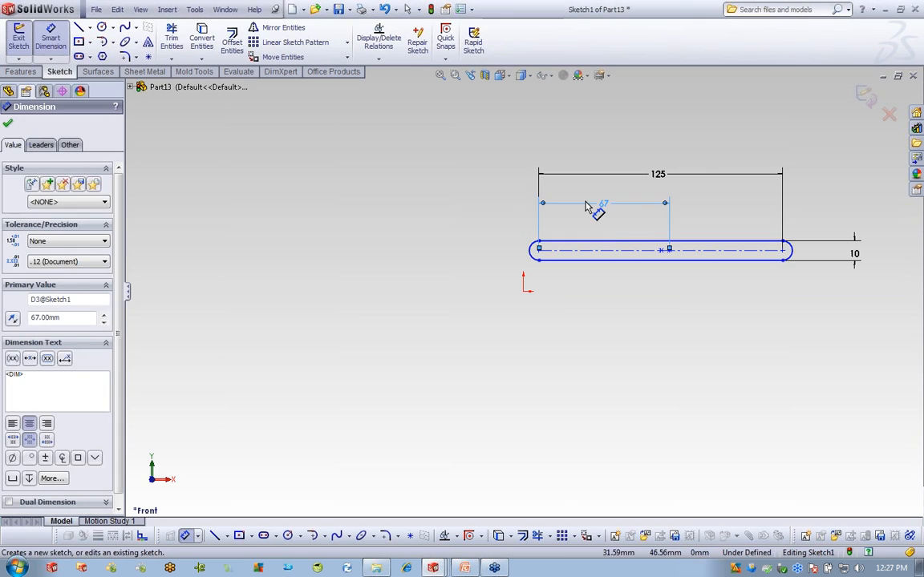
click(648, 321)
Box-select the whole slot sketch and turn it into block Block1-1.
right_click(506, 139)
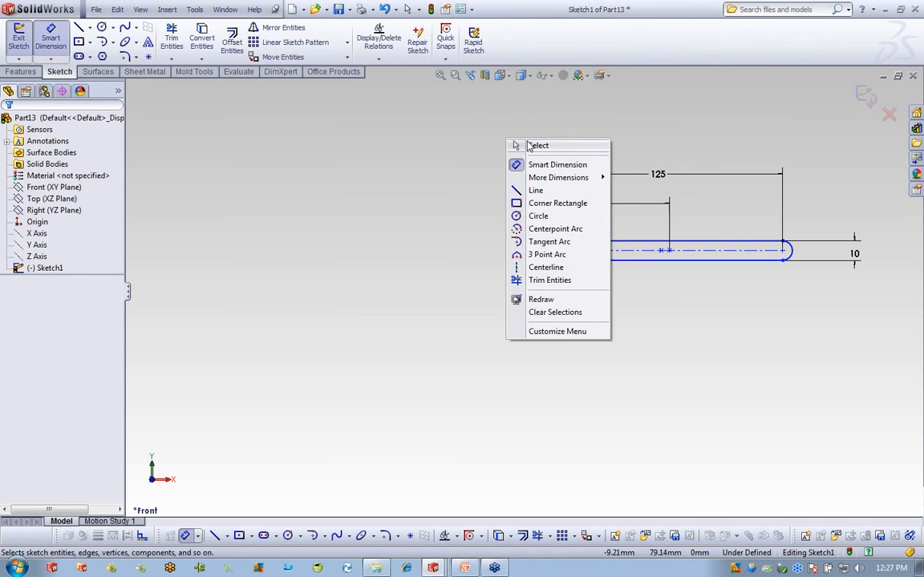
click(529, 145)
mouse_move(483, 126)
mouse_down()
mouse_move(901, 314)
mouse_move(886, 315)
mouse_up()
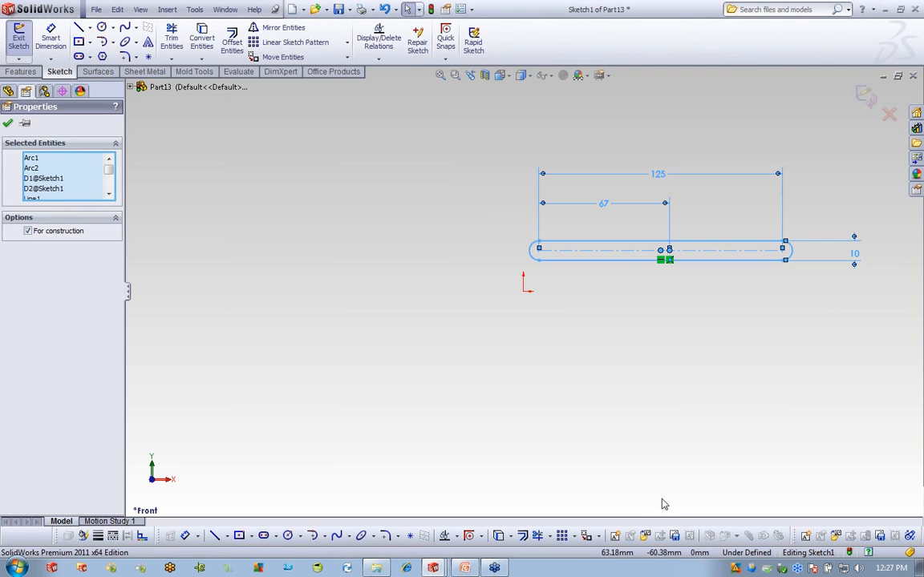
click(615, 535)
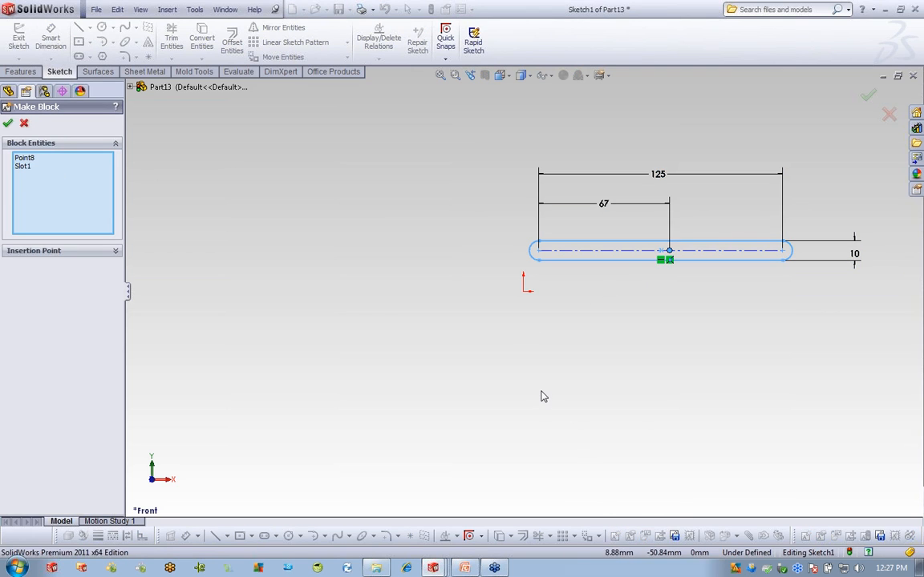
click(9, 122)
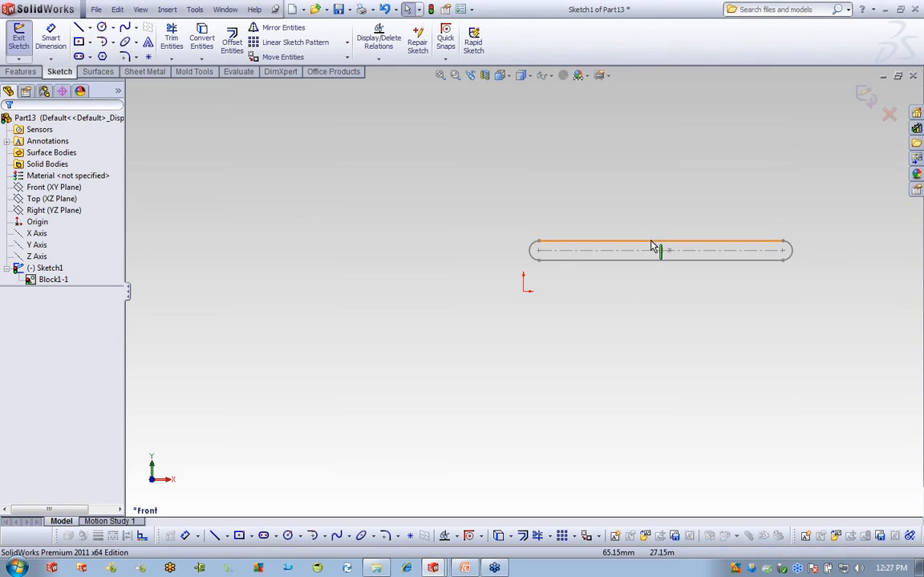
click(64, 280)
right_click(65, 282)
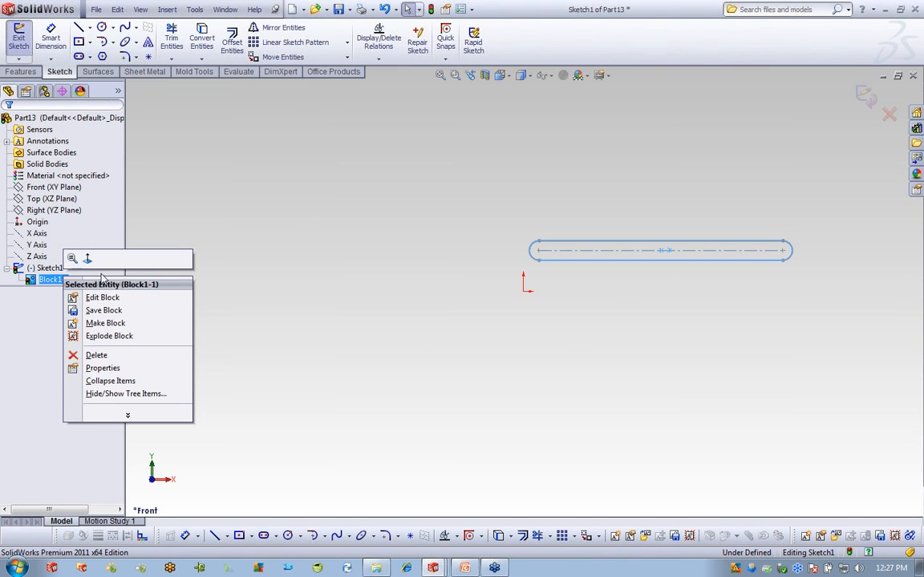
Save Block1-1 as the block file 'Slot' on the Desktop.
click(104, 310)
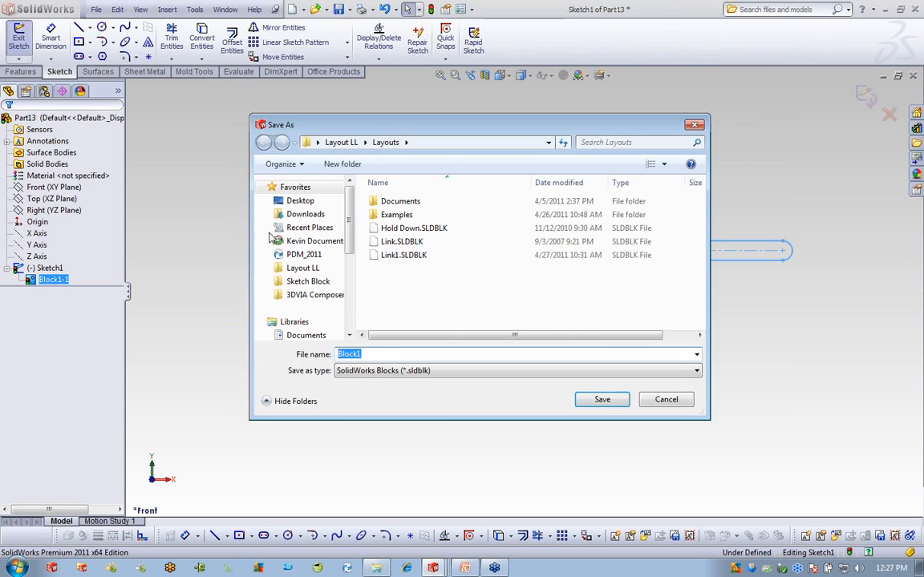
click(305, 202)
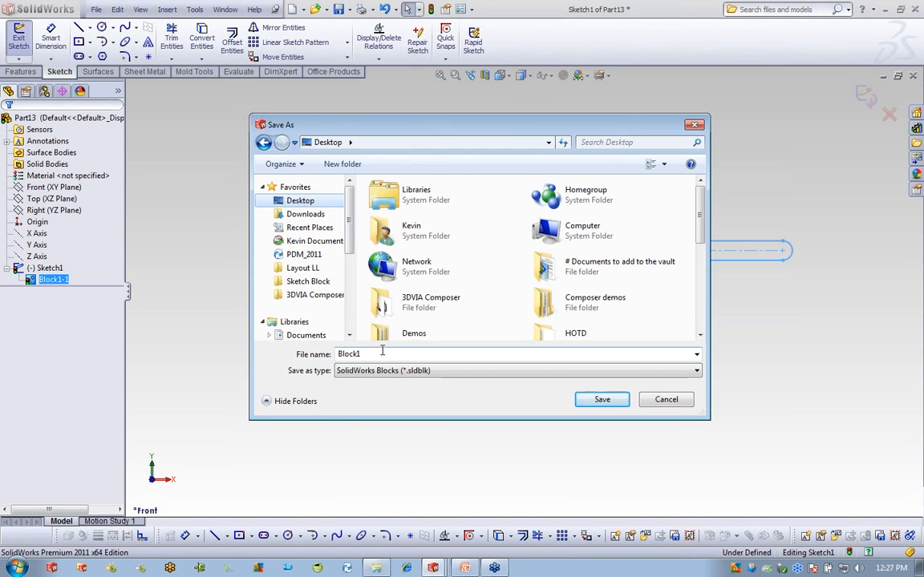
text(Slot)
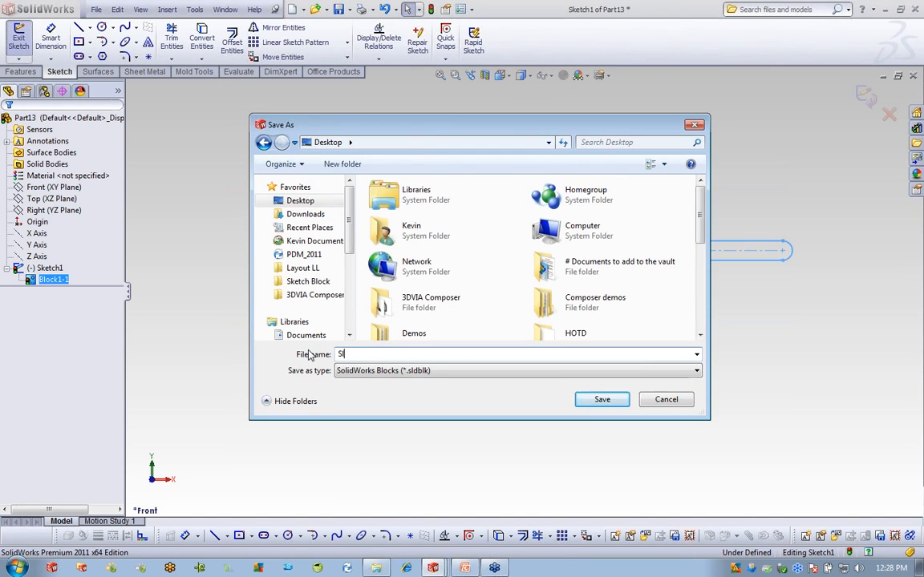
click(602, 401)
Exit Sketch1 and close the Part13 document.
click(723, 343)
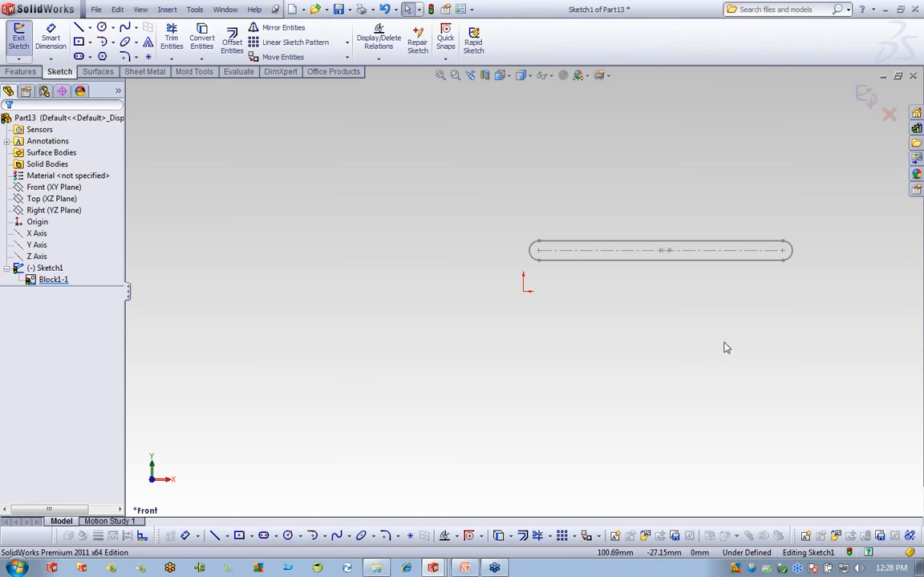
click(866, 94)
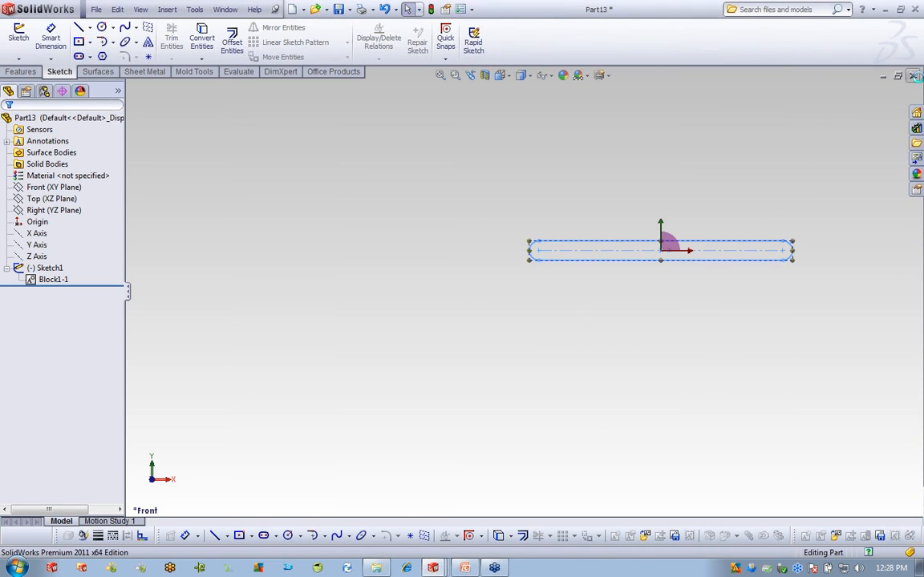
click(912, 75)
Discard Part13 without saving and browse to the Desktop for a block file.
click(492, 304)
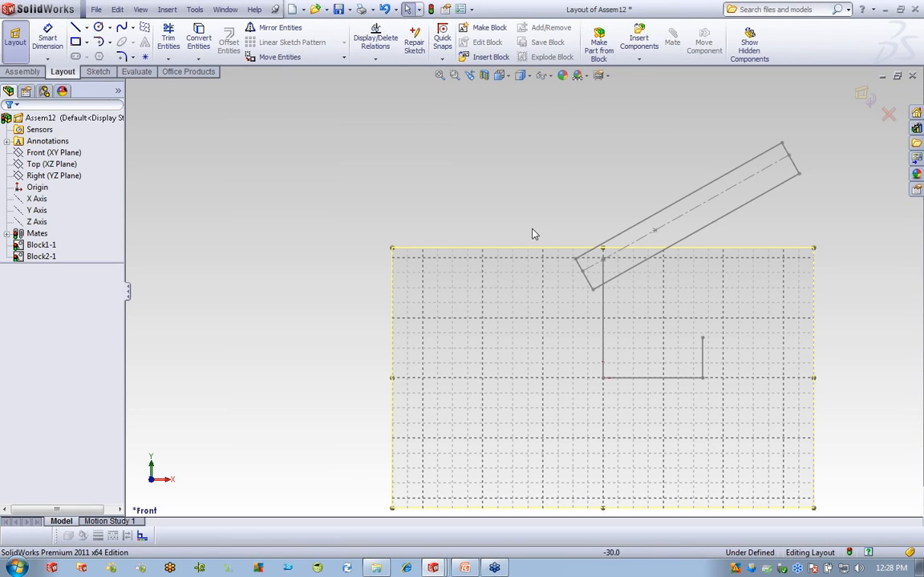
click(490, 57)
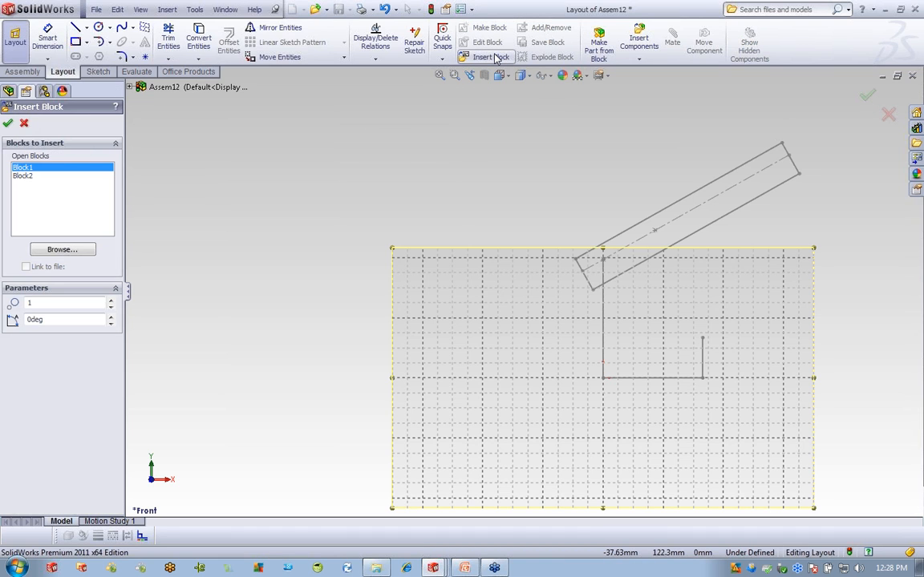
click(40, 249)
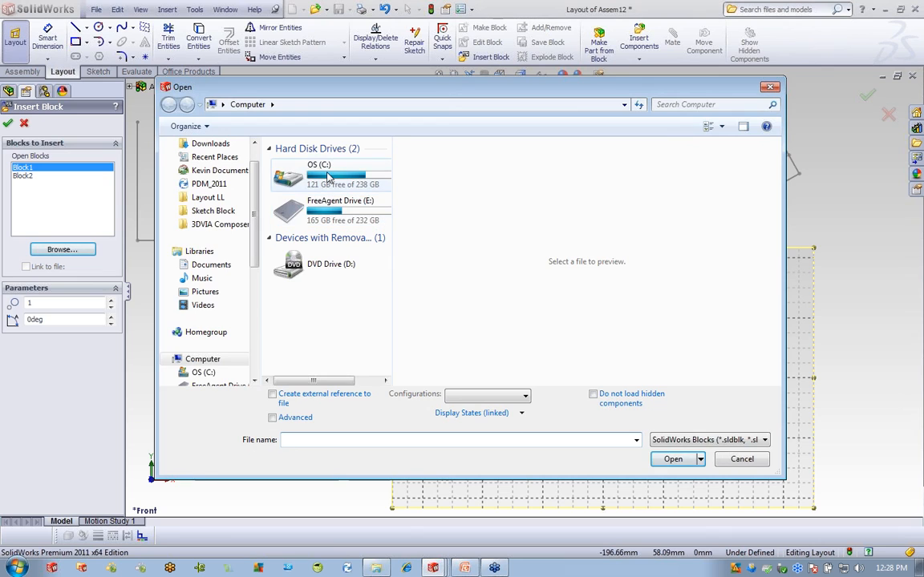
click(328, 177)
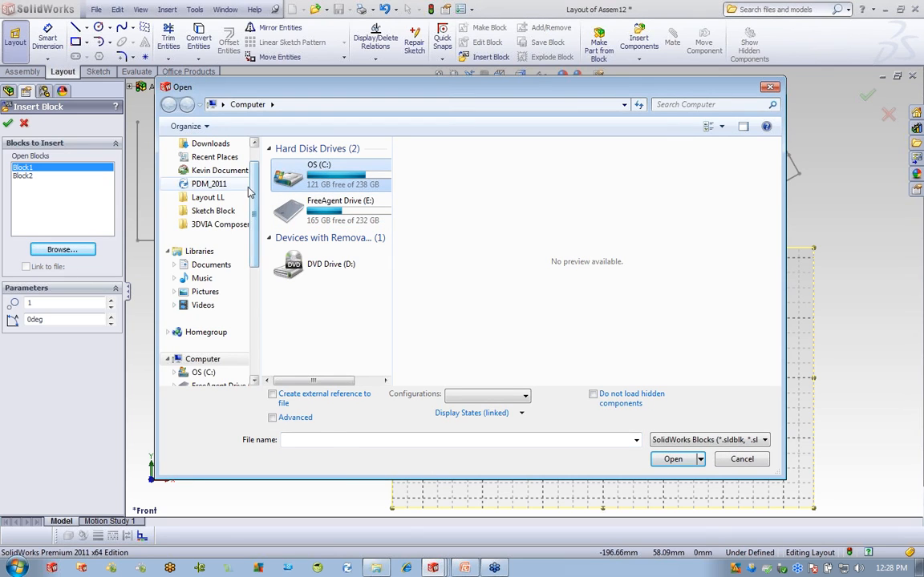
scroll(251, 187, up, 2)
click(210, 162)
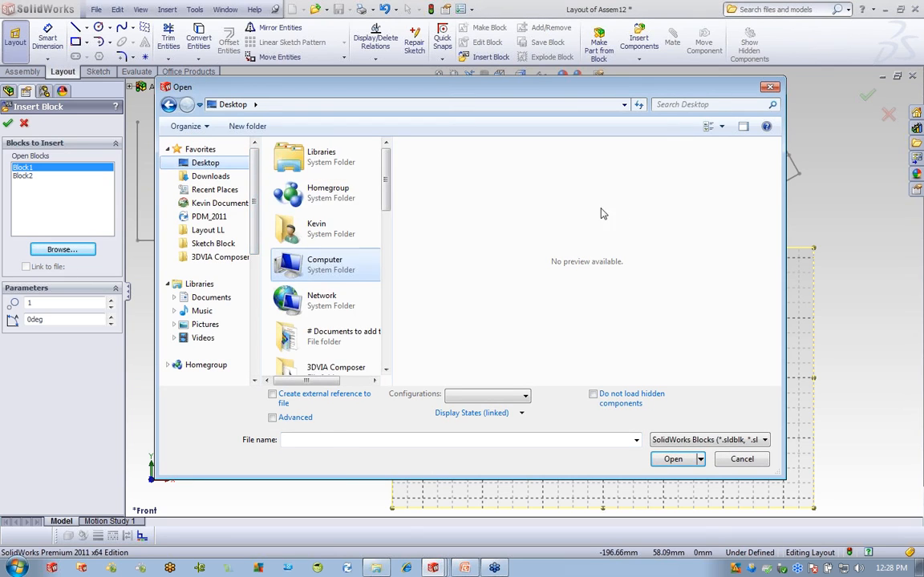
scroll(348, 241, down, 5)
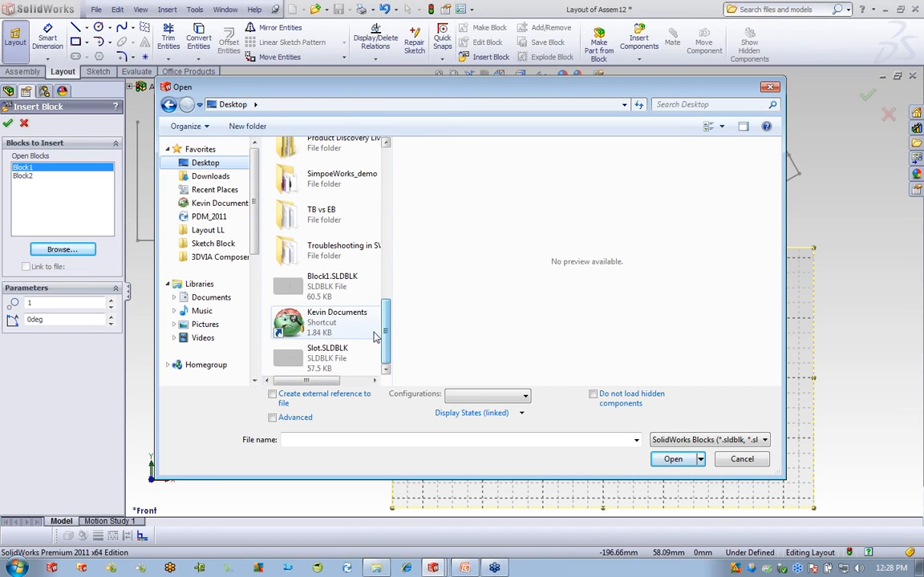
Insert Slot.SLDBLK into the layout, placed above the grid.
click(327, 356)
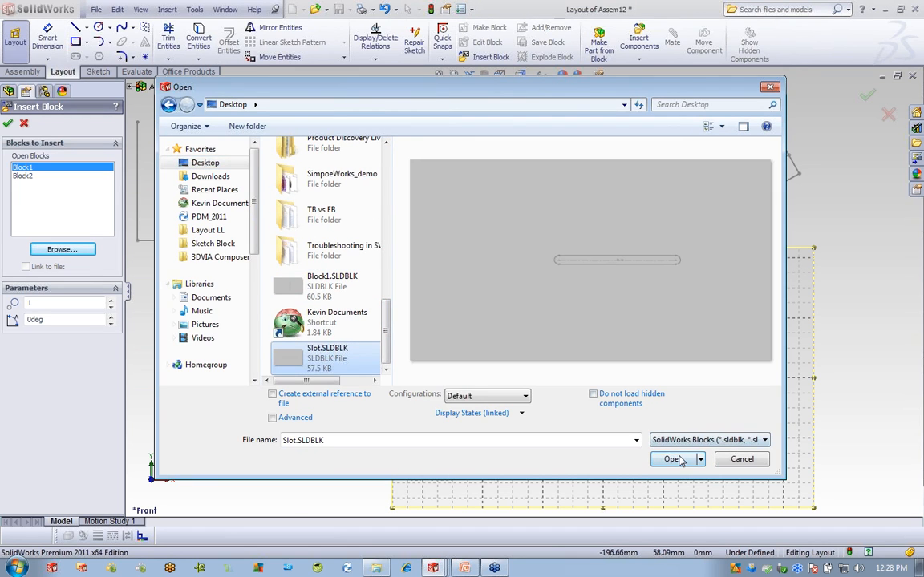
click(672, 458)
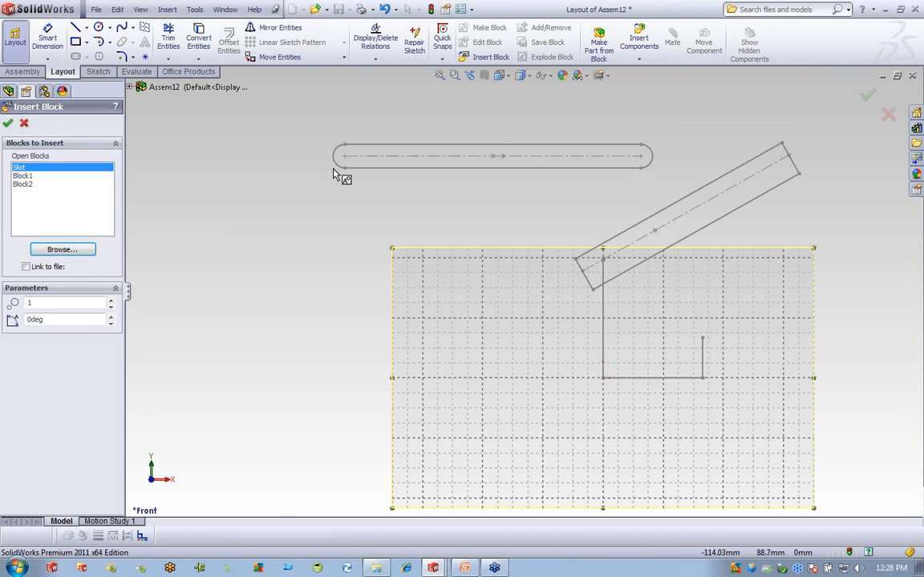
click(335, 174)
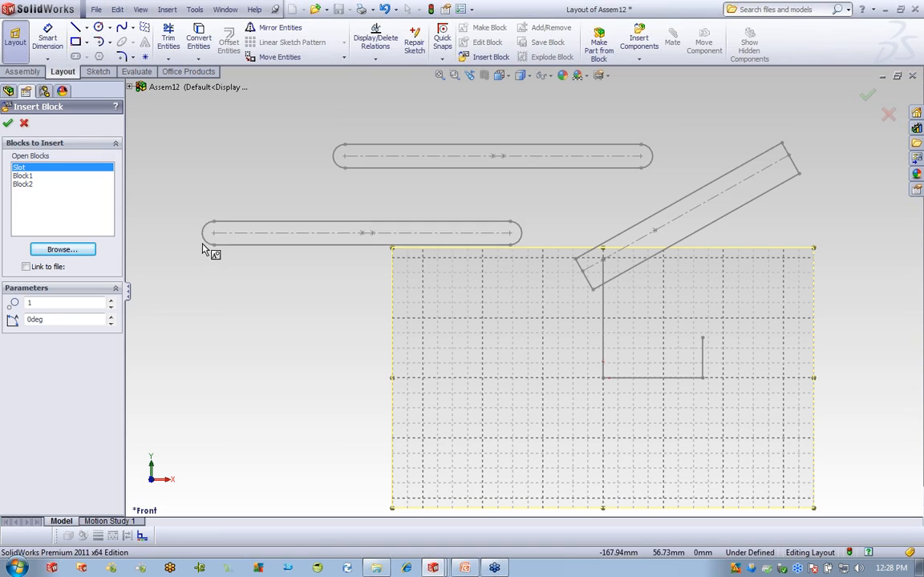
click(9, 124)
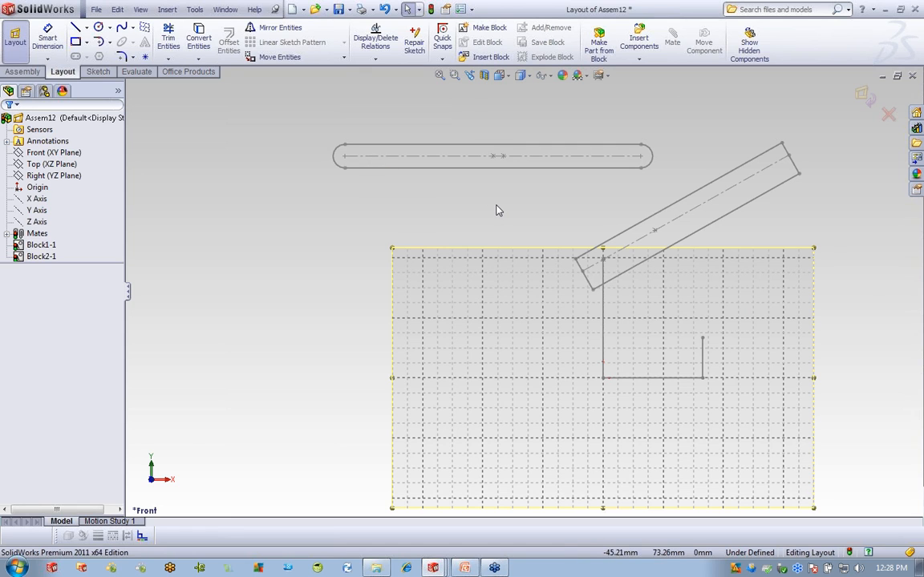
Move the slot onto the grid and rotate it to cross the angled link steeply.
mouse_move(643, 161)
mouse_down()
mouse_move(678, 325)
mouse_move(702, 351)
mouse_up()
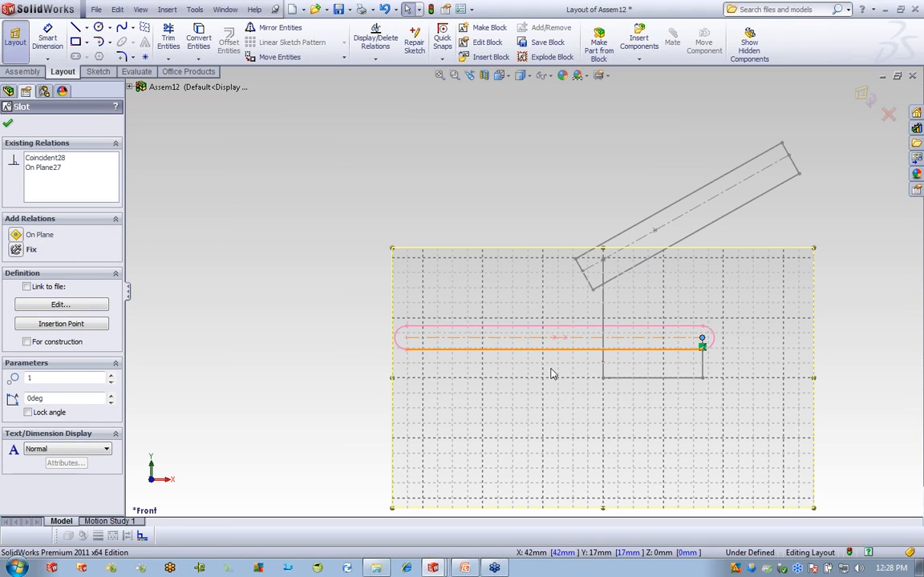
drag(566, 341, 526, 206)
key(Escape)
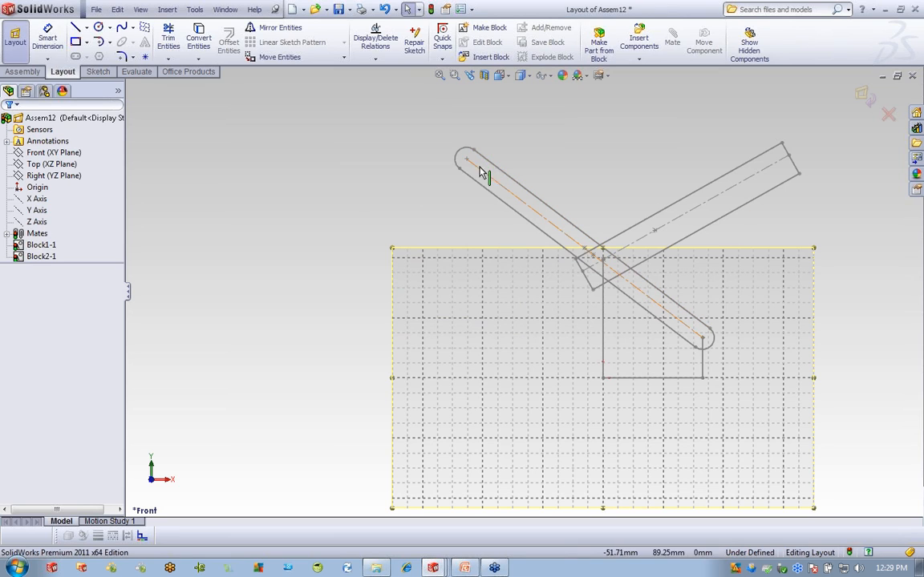
drag(468, 160, 512, 110)
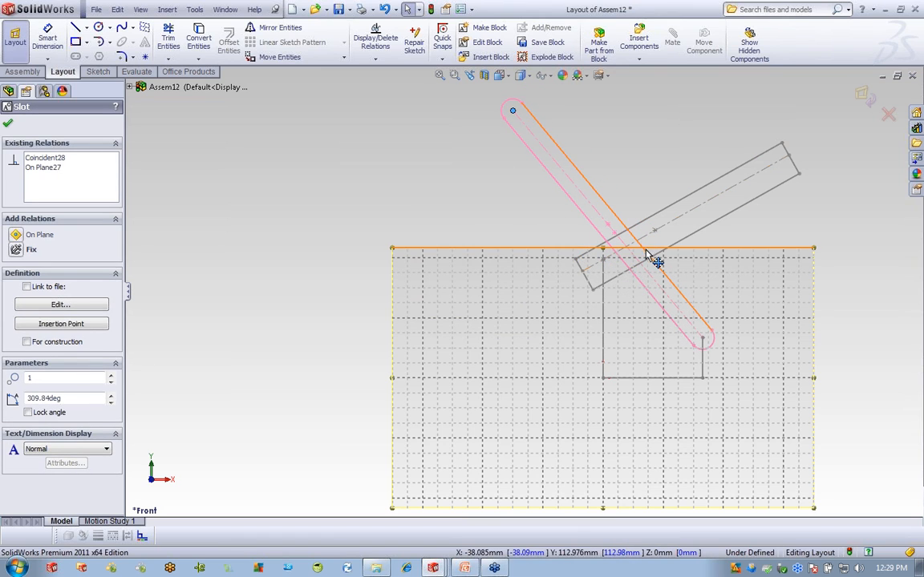
mouse_move(606, 222)
mouse_down()
mouse_move(574, 228)
mouse_move(589, 223)
mouse_up()
key(Escape)
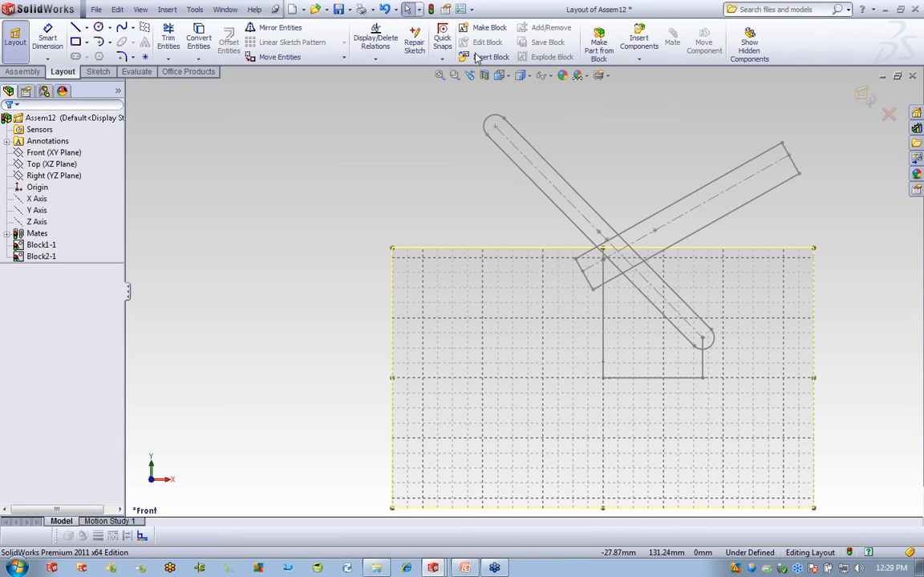
click(481, 57)
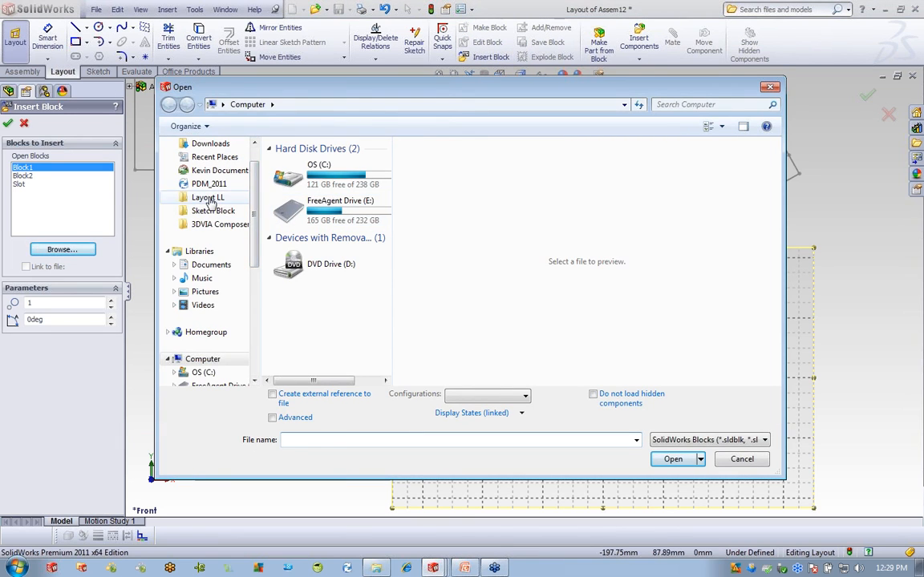
Insert Hold Down.SLDBLK from Layout LL > Layouts, placed left of the grid.
click(207, 198)
double_click(298, 162)
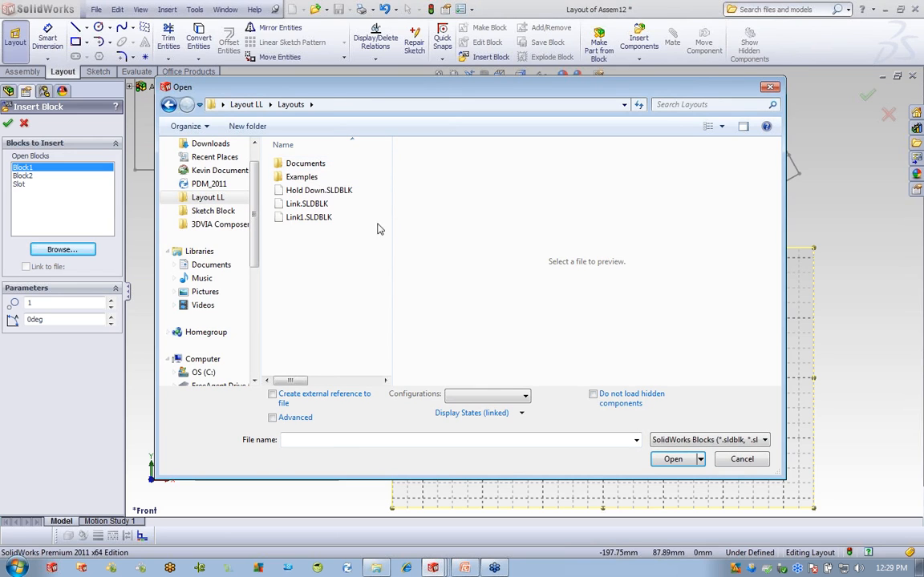
click(335, 190)
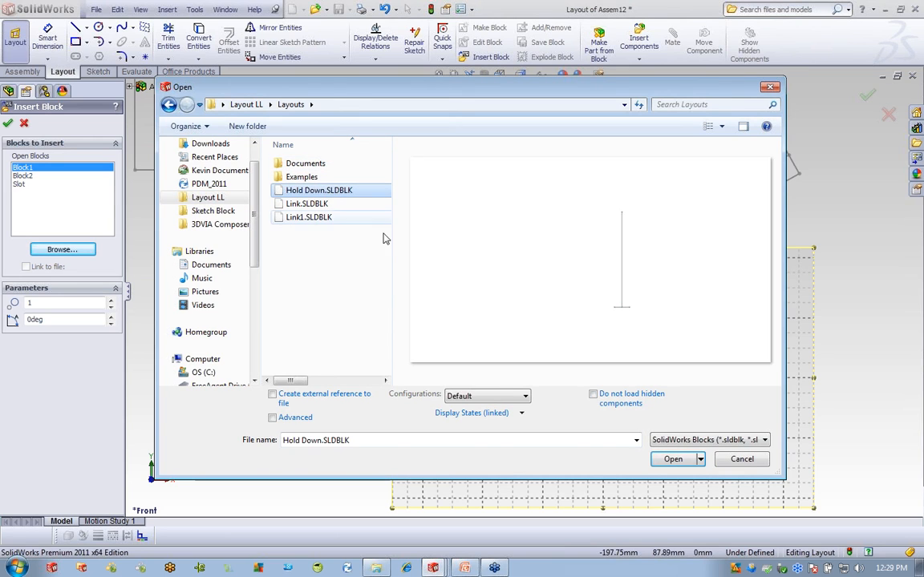
click(672, 460)
click(344, 257)
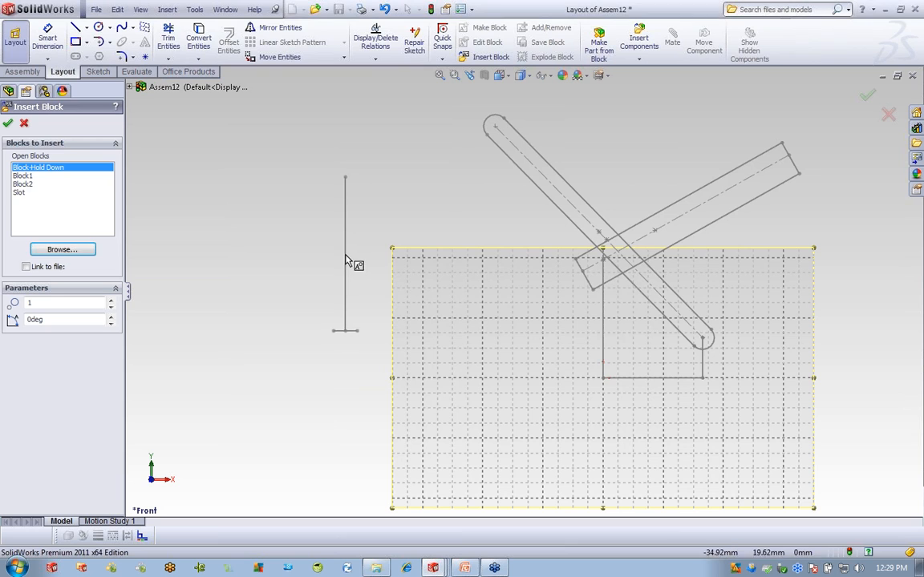
Insert Link1.SLDBLK from the Layouts folder, placed above the angled bar.
click(86, 251)
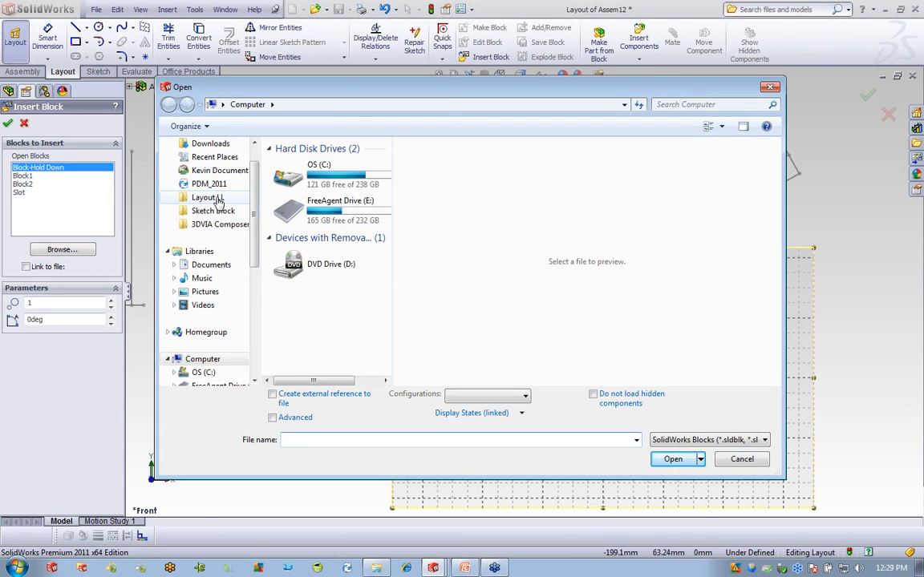
click(218, 200)
double_click(292, 163)
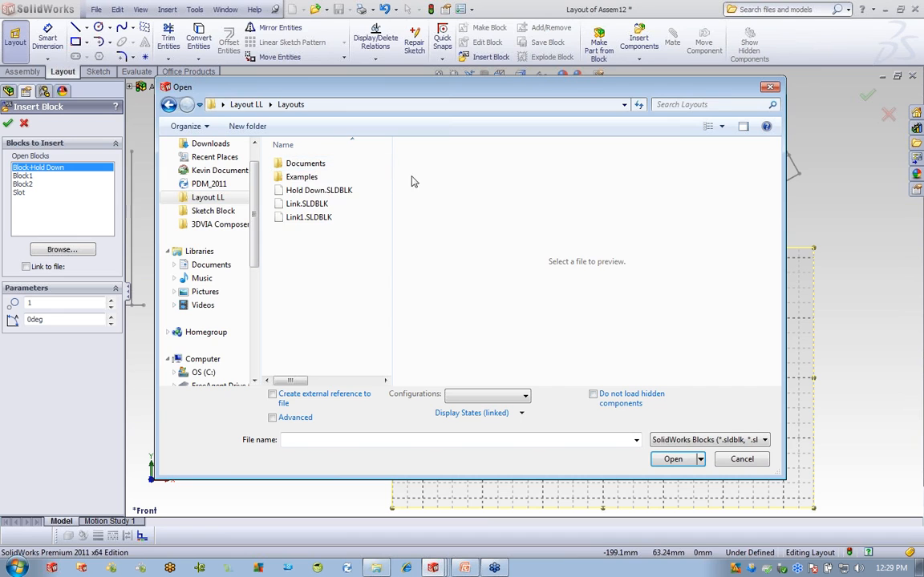
click(300, 217)
click(673, 459)
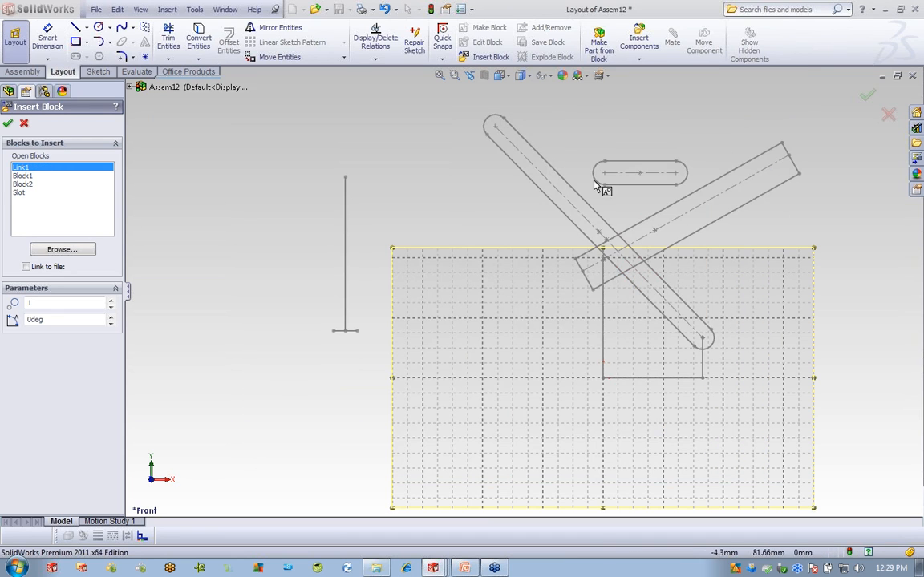
click(595, 174)
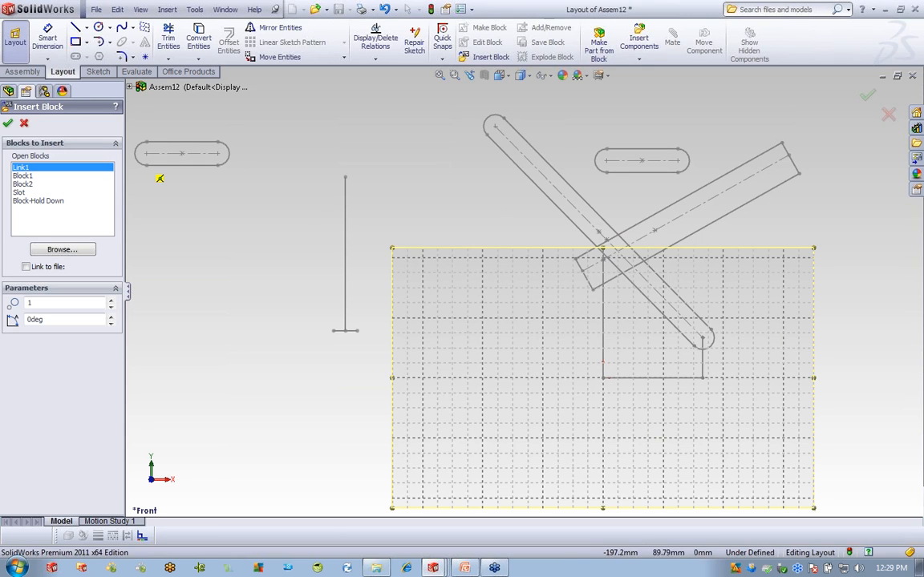
click(8, 123)
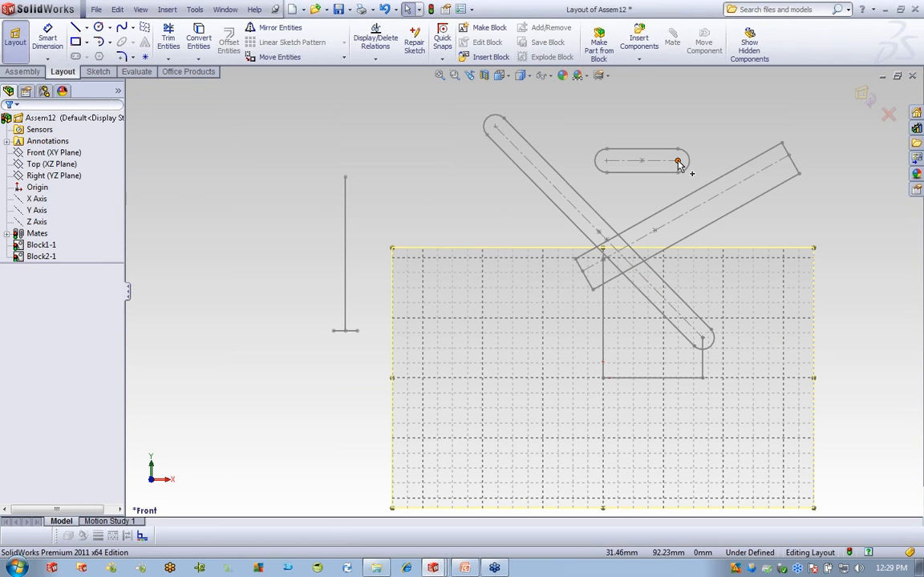
Make Link1's right end point coincident with the angled bar's point.
click(678, 160)
ctrl+click(653, 234)
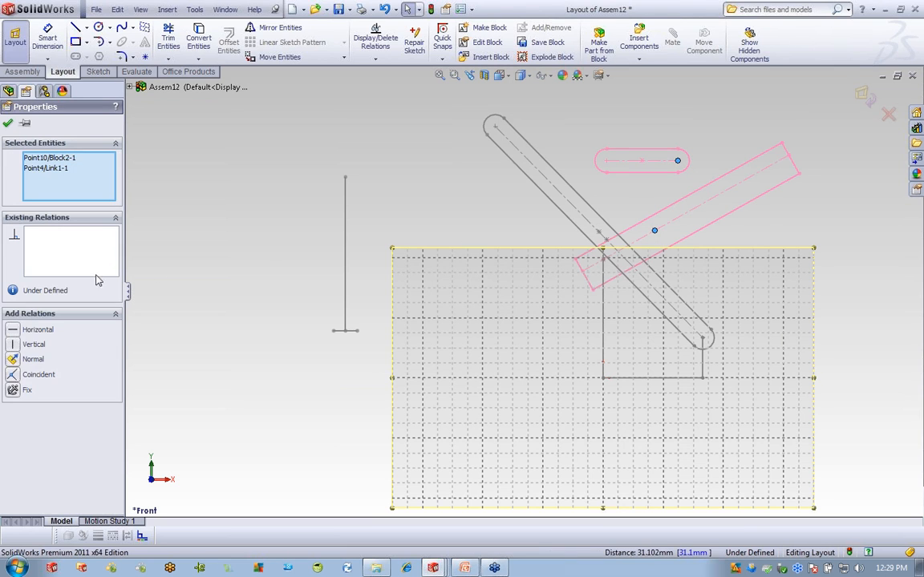
click(38, 376)
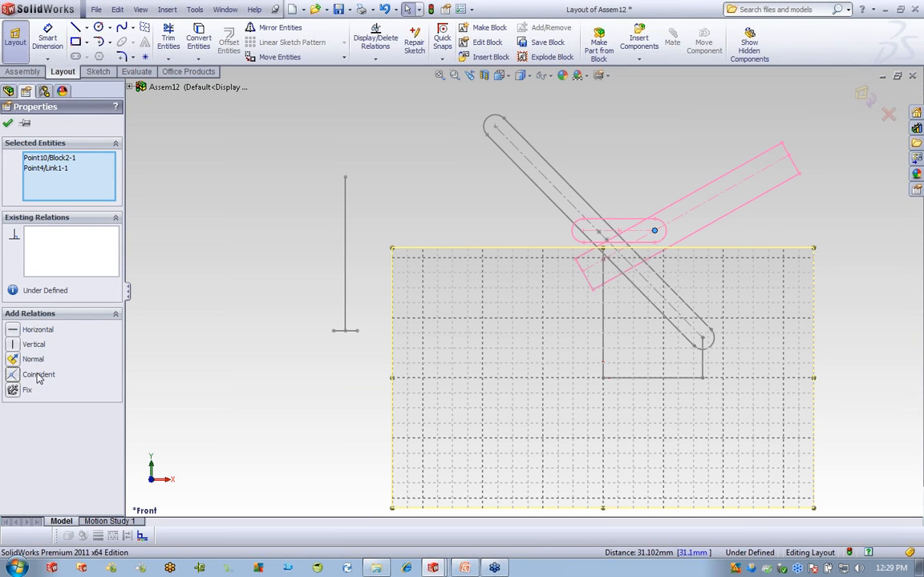
click(639, 169)
Make Link1's free end coincident with the slot's point, then rotate the slot to test.
drag(493, 124, 472, 152)
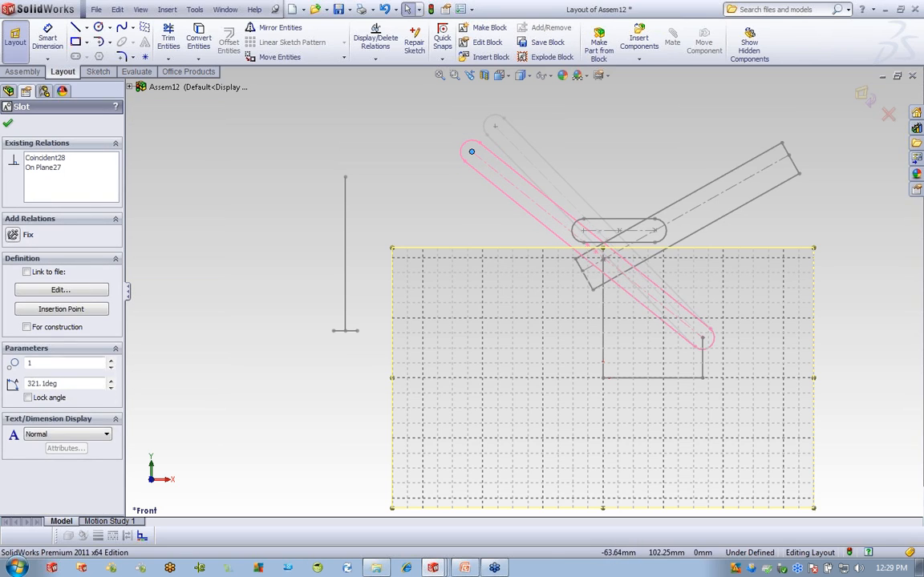
click(586, 238)
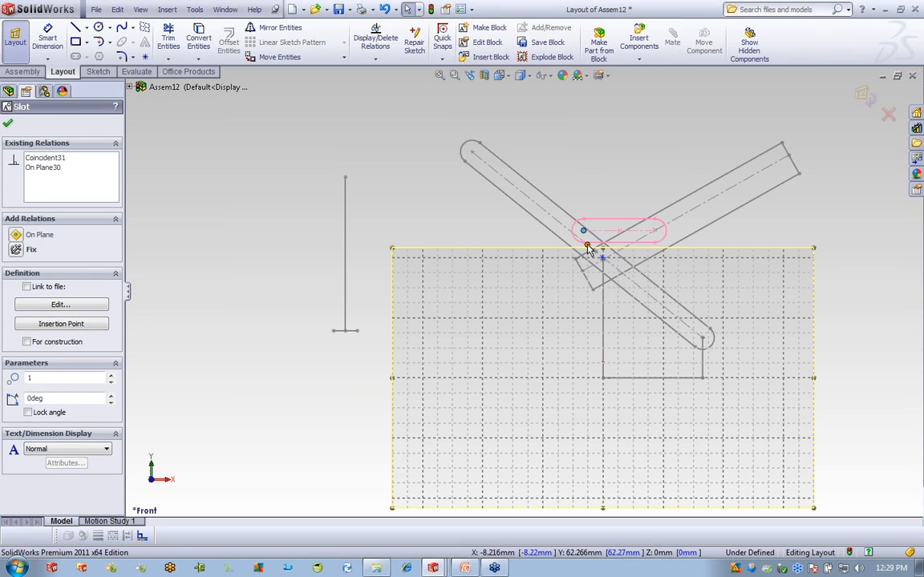
ctrl+click(587, 245)
click(16, 375)
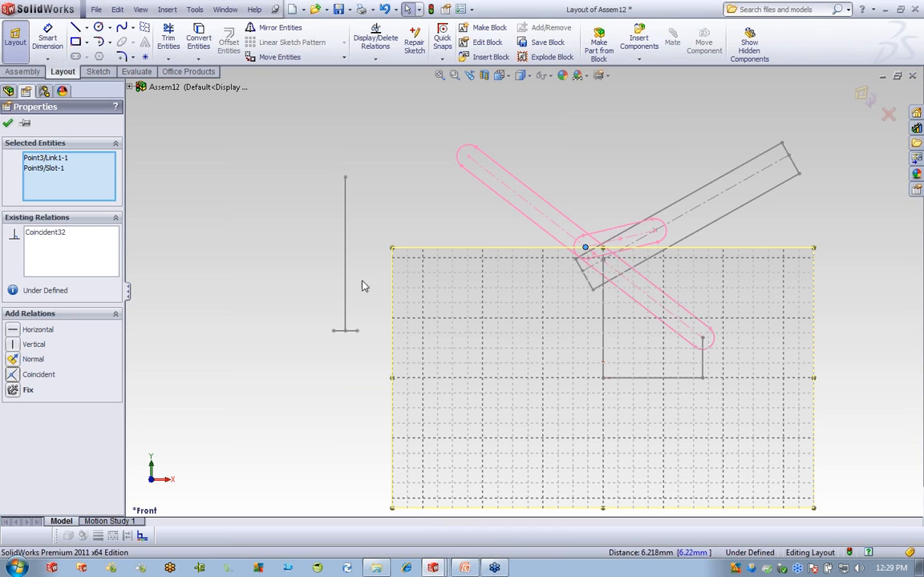
mouse_move(469, 160)
mouse_down()
mouse_move(497, 141)
mouse_move(478, 177)
mouse_move(490, 158)
mouse_move(473, 173)
mouse_move(481, 164)
mouse_up()
click(356, 176)
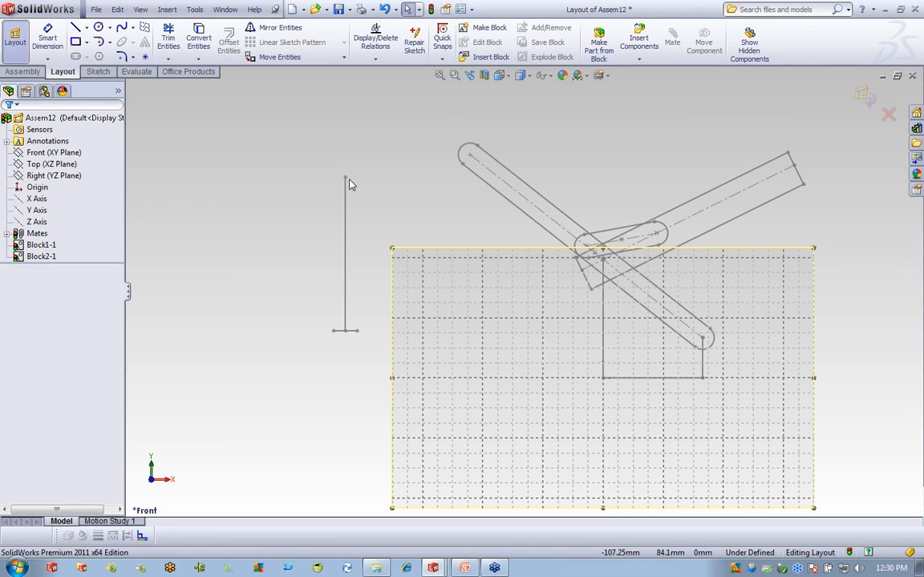
Snap the Hold Down's top to the bar end's midpoint and make its line collinear with the bar's end edge.
drag(347, 178, 794, 169)
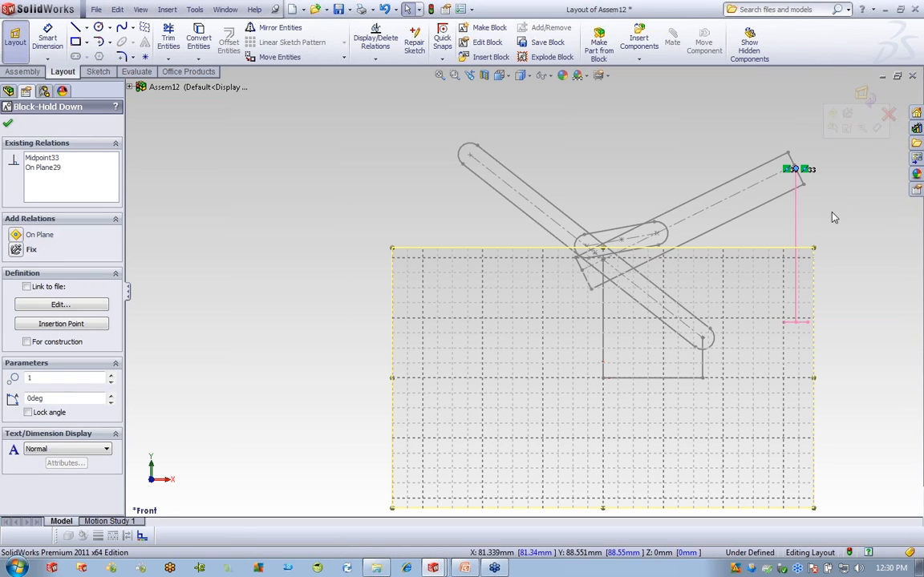
click(796, 200)
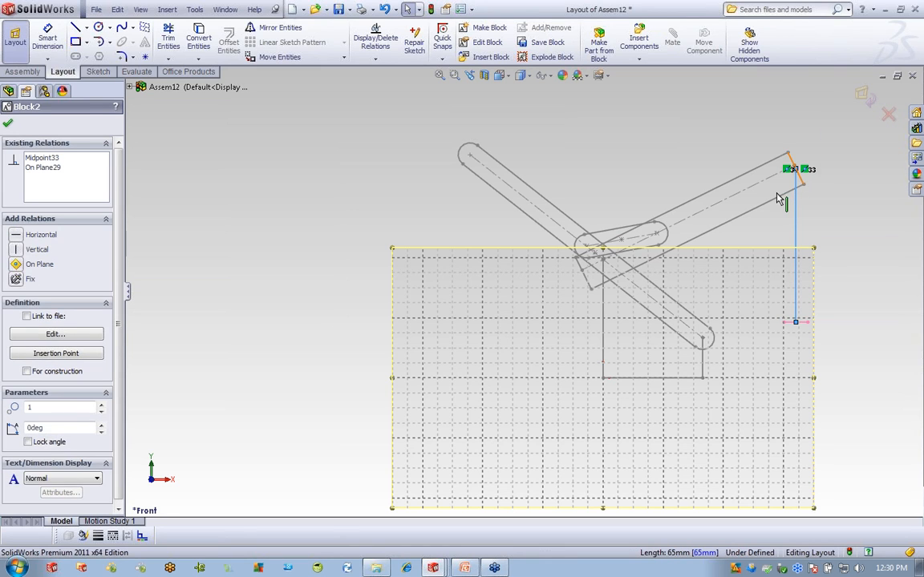
ctrl+click(779, 198)
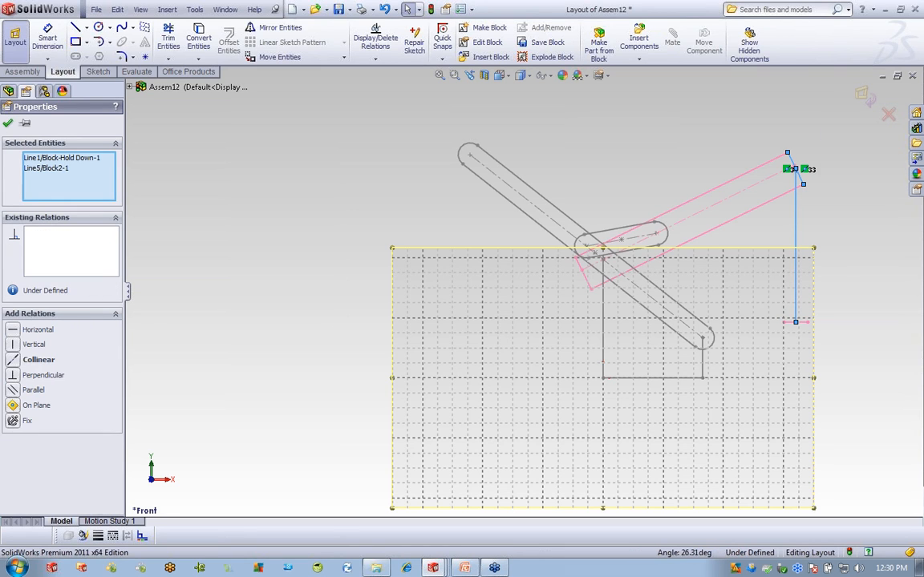
click(38, 359)
click(739, 116)
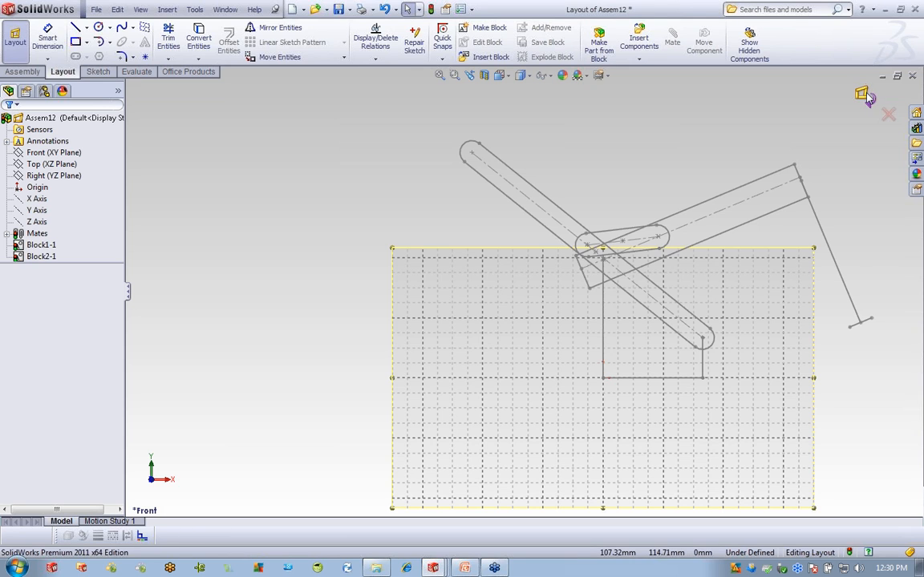
Exit the fully defined five-block layout and return to editing the Assem12 assembly.
click(864, 97)
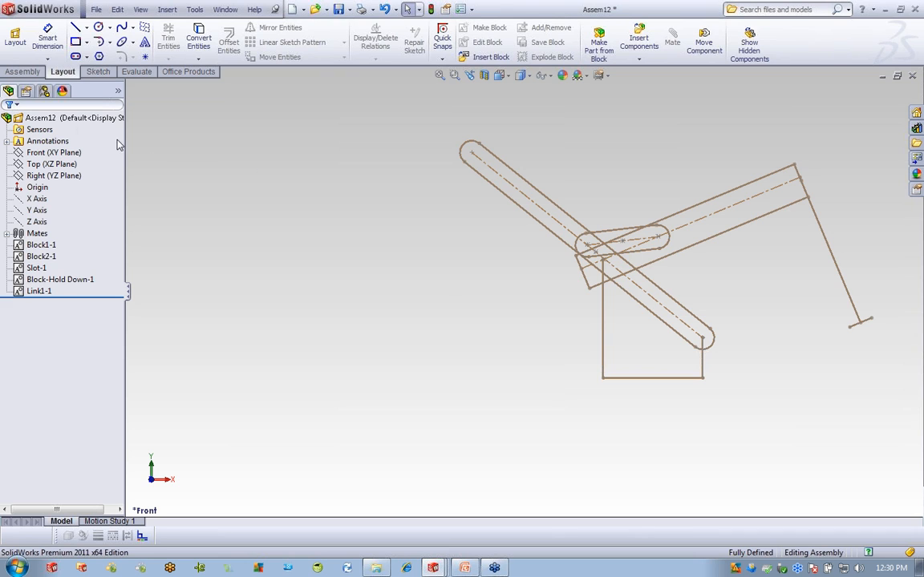
click(32, 129)
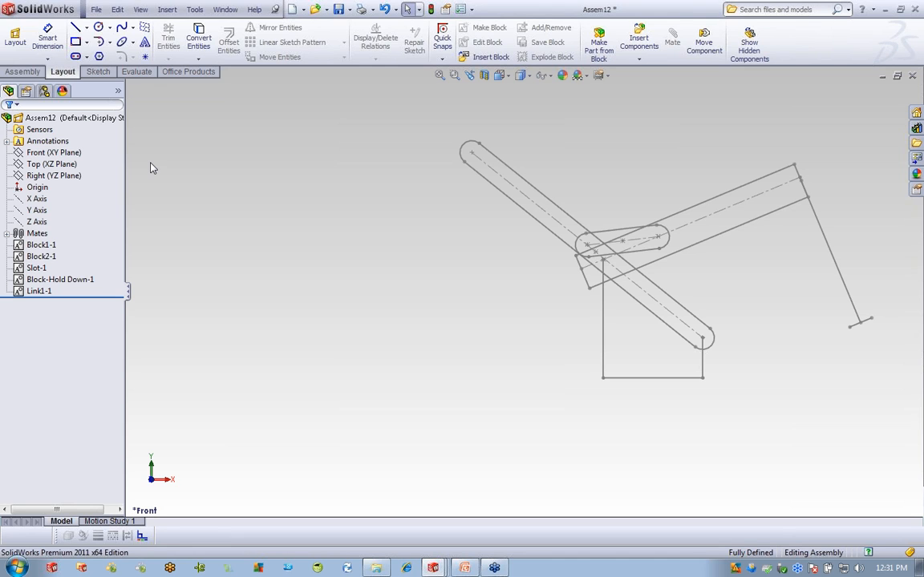
Reopen the Assem12 layout, drag the Slot block to swing the linkage, then exit the layout.
right_click(64, 121)
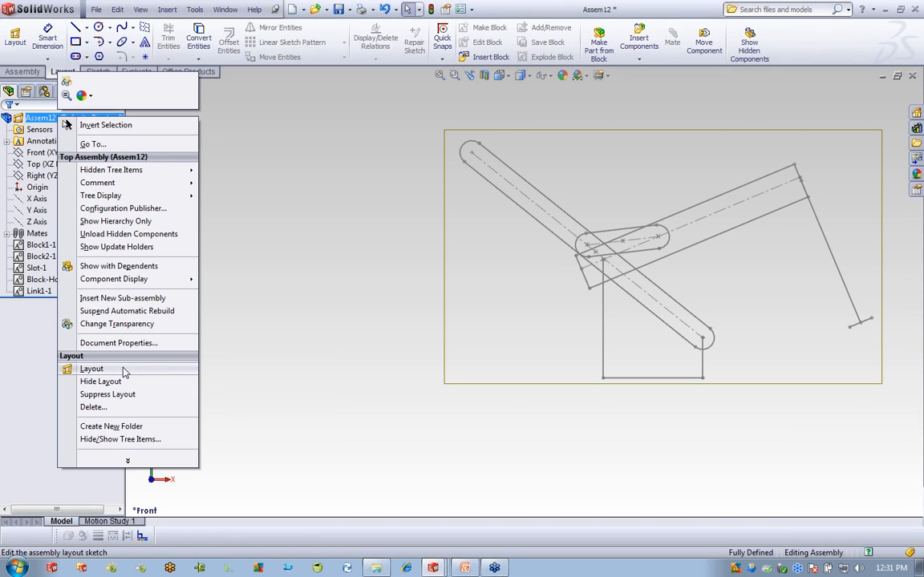
click(92, 368)
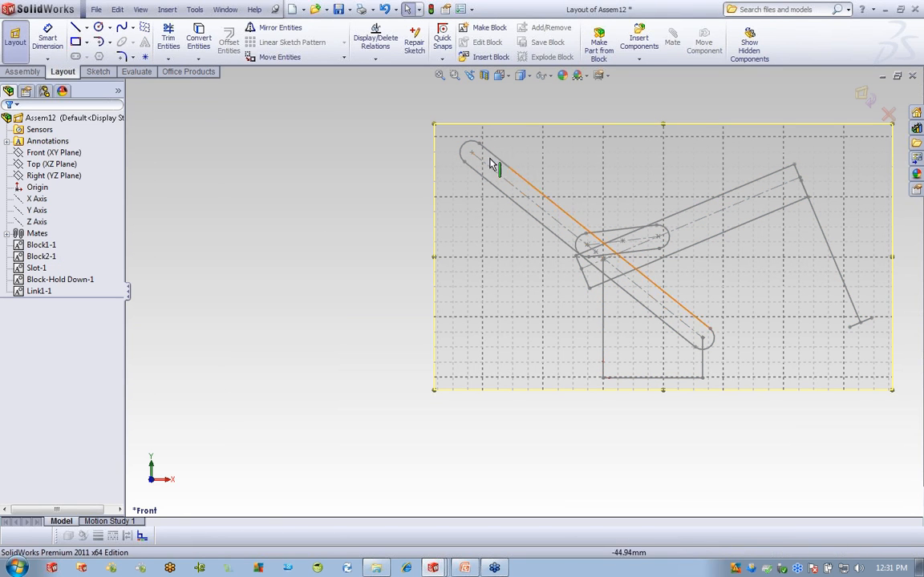
mouse_move(471, 151)
mouse_down()
mouse_move(465, 177)
mouse_move(479, 154)
mouse_move(465, 200)
mouse_move(475, 154)
mouse_up()
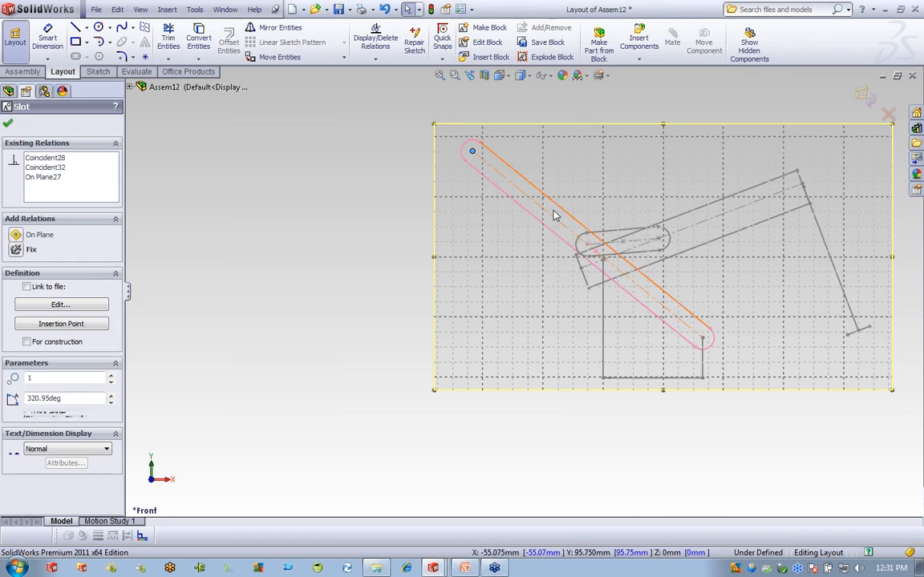
key(Escape)
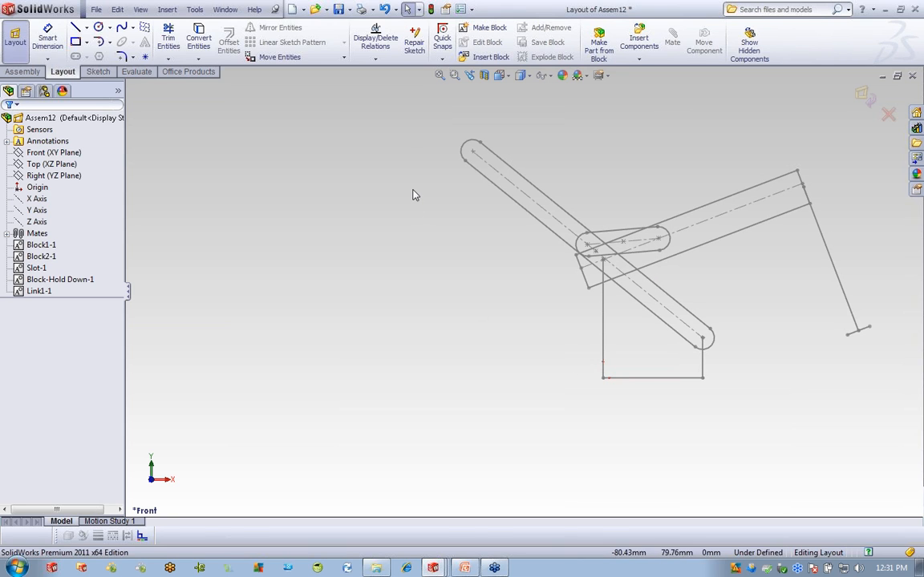
mouse_move(460, 170)
mouse_down()
mouse_move(453, 181)
mouse_move(497, 127)
mouse_move(477, 166)
mouse_move(495, 128)
mouse_move(465, 160)
mouse_up()
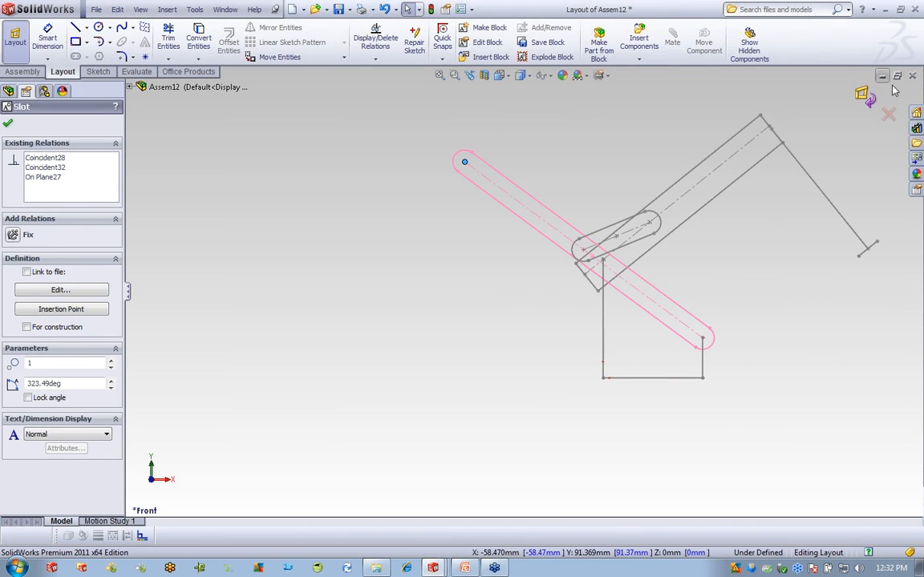
click(870, 98)
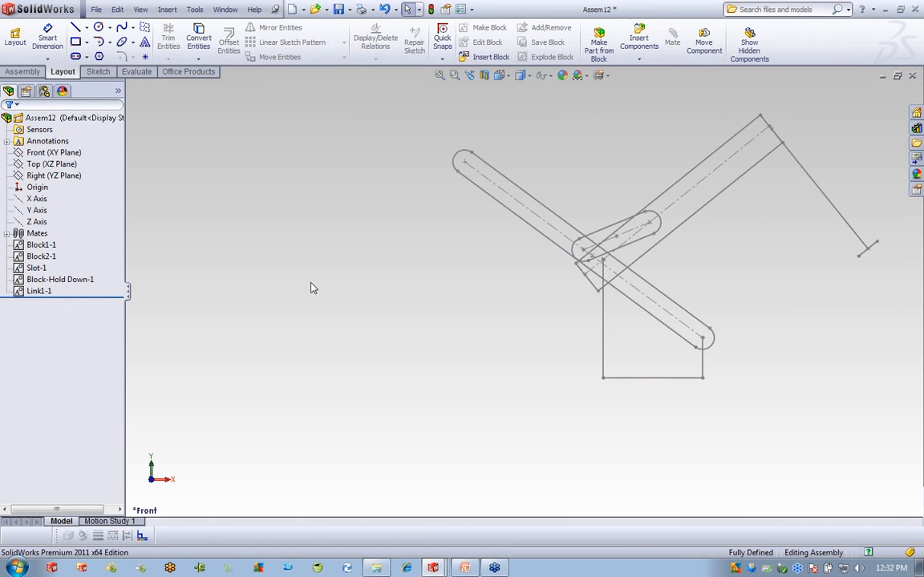
Make a part from Block1-1 with the On Block constraint and the prt_mm template.
click(46, 247)
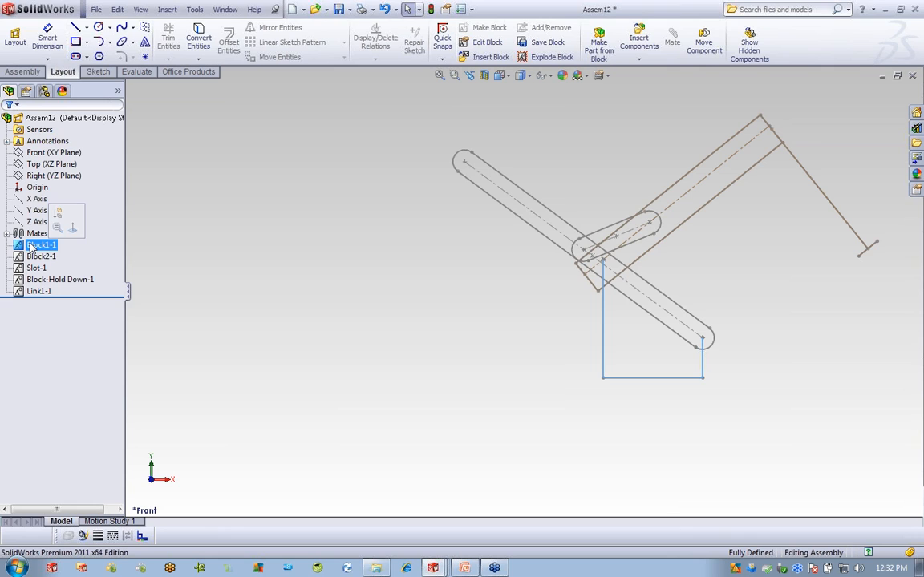
right_click(30, 247)
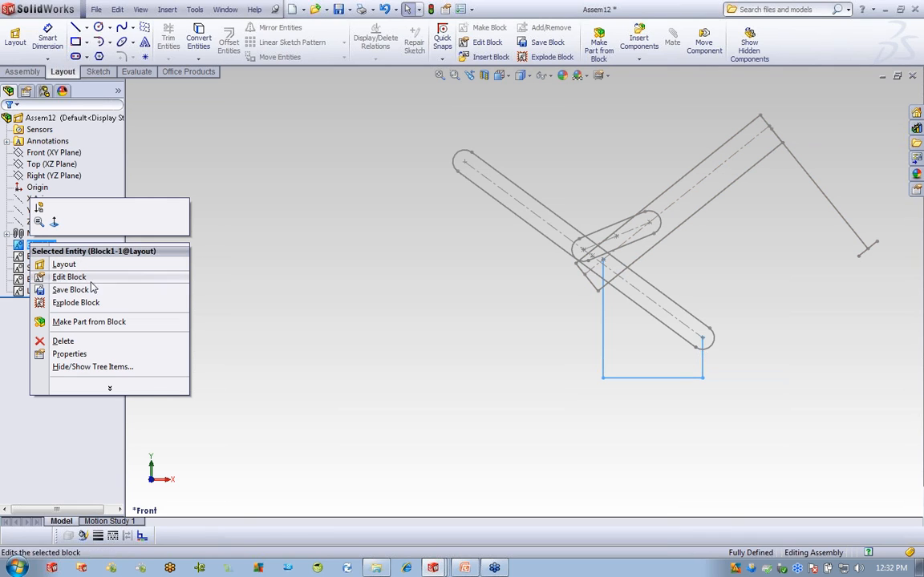
click(89, 321)
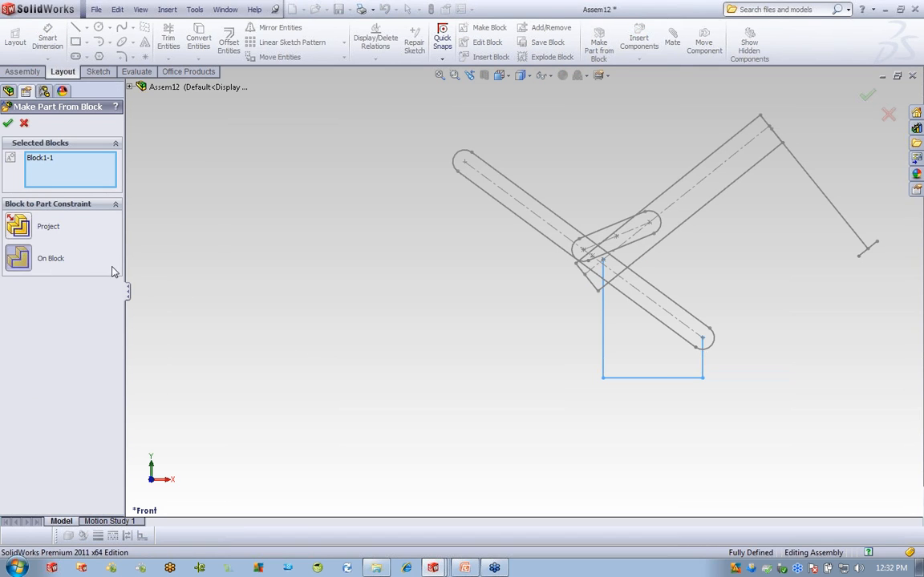
click(27, 269)
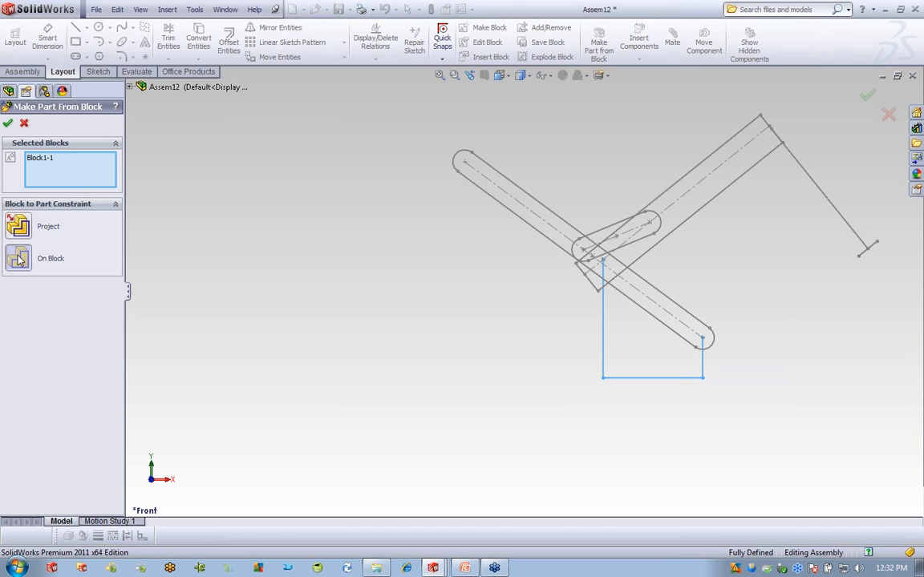
click(20, 258)
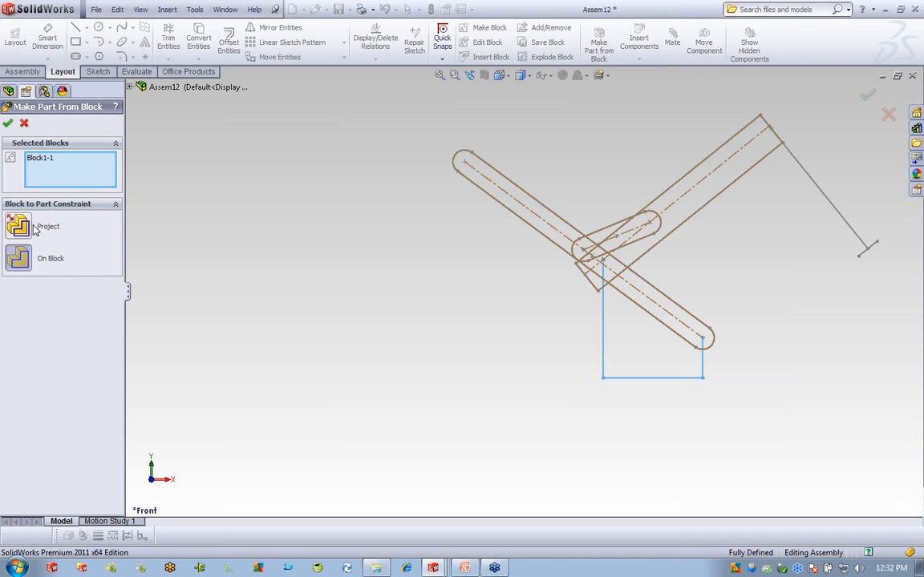
click(8, 123)
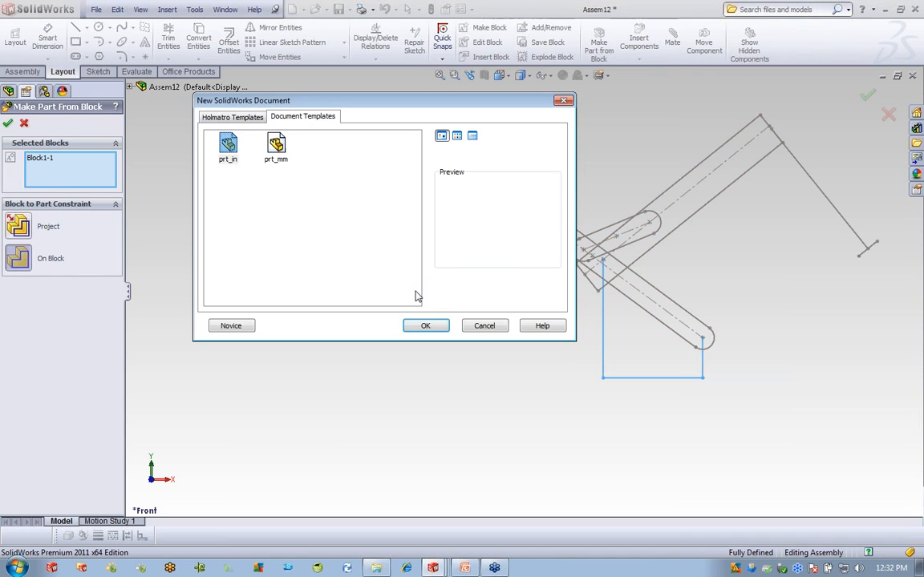
click(282, 149)
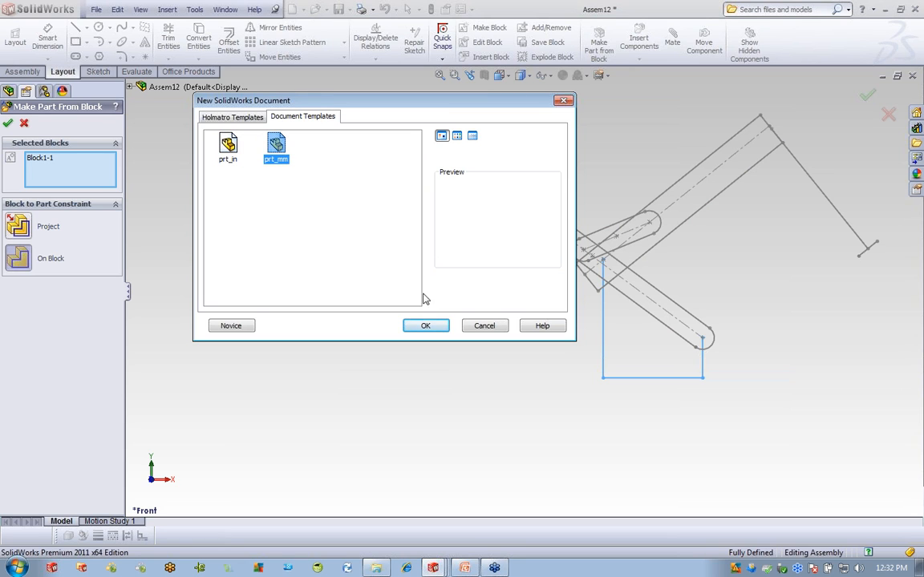
click(421, 323)
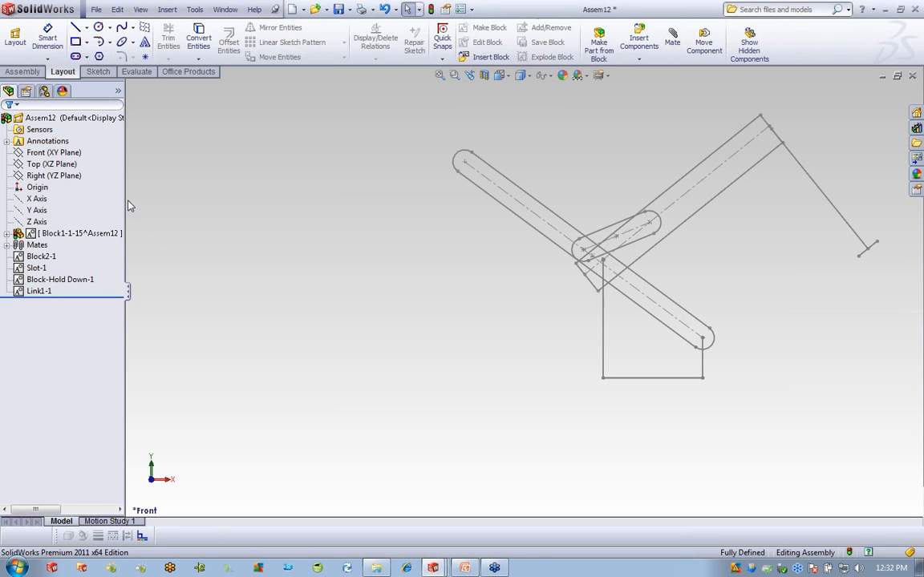
Edit the Block1-1 part in place and start a sketch on its Front plane.
drag(128, 207, 238, 208)
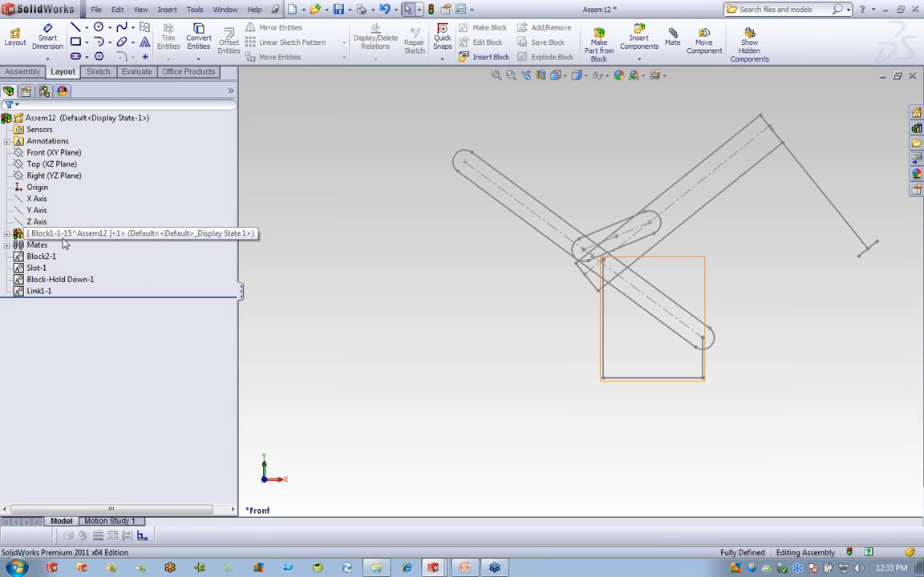
right_click(151, 235)
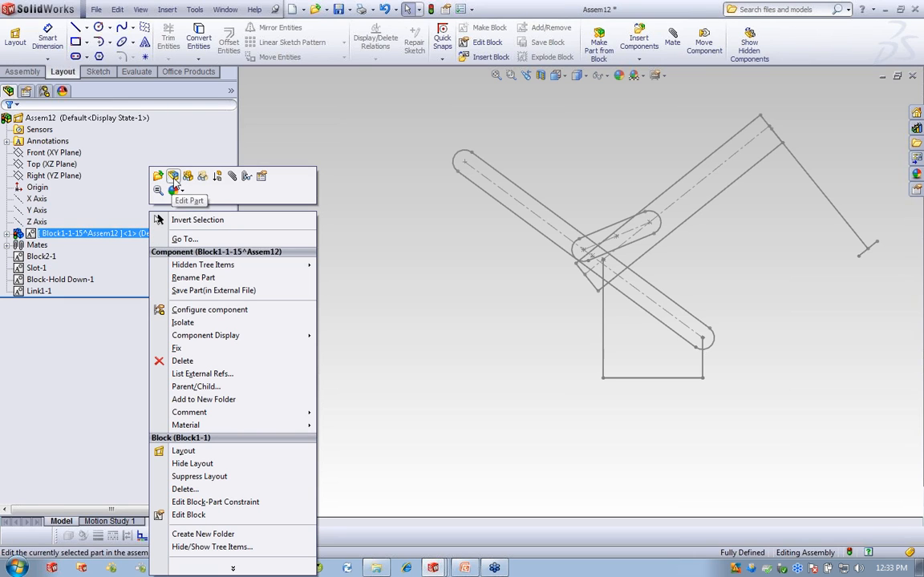
click(173, 177)
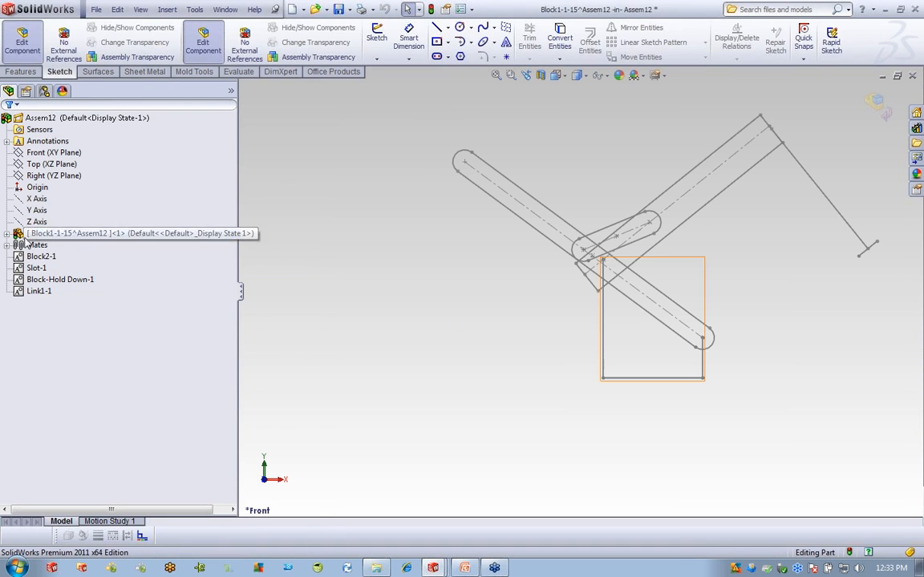
click(82, 315)
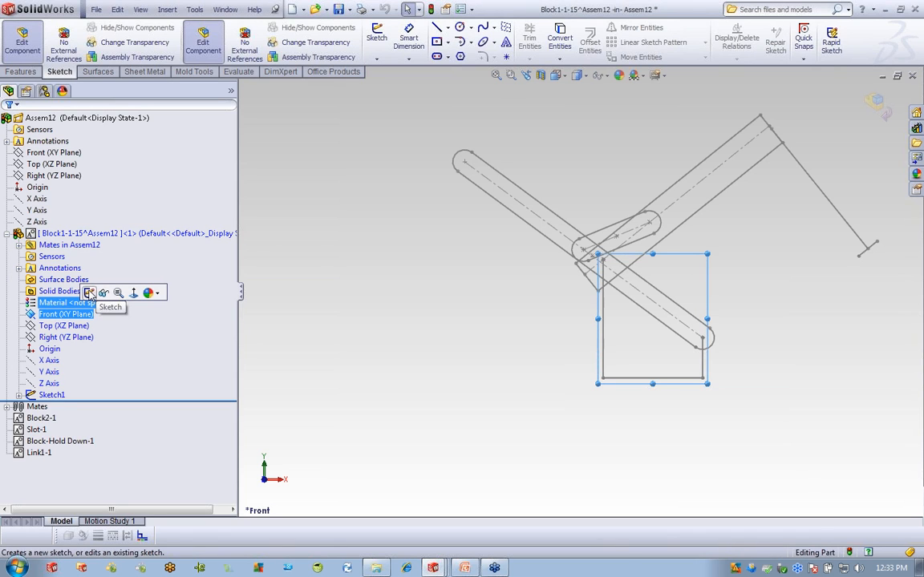
click(89, 293)
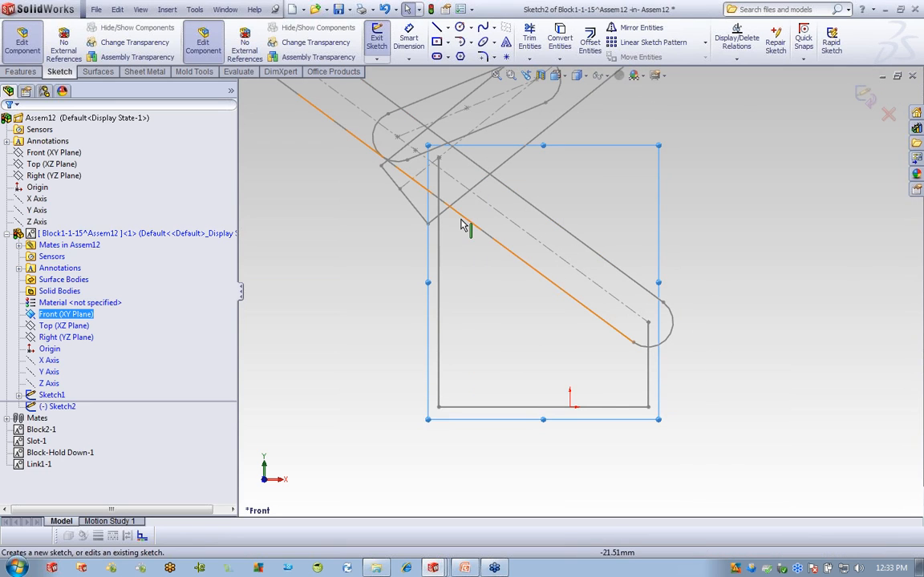
Draw the block's closed line outline with a bottom step and a sloped top edge.
click(436, 27)
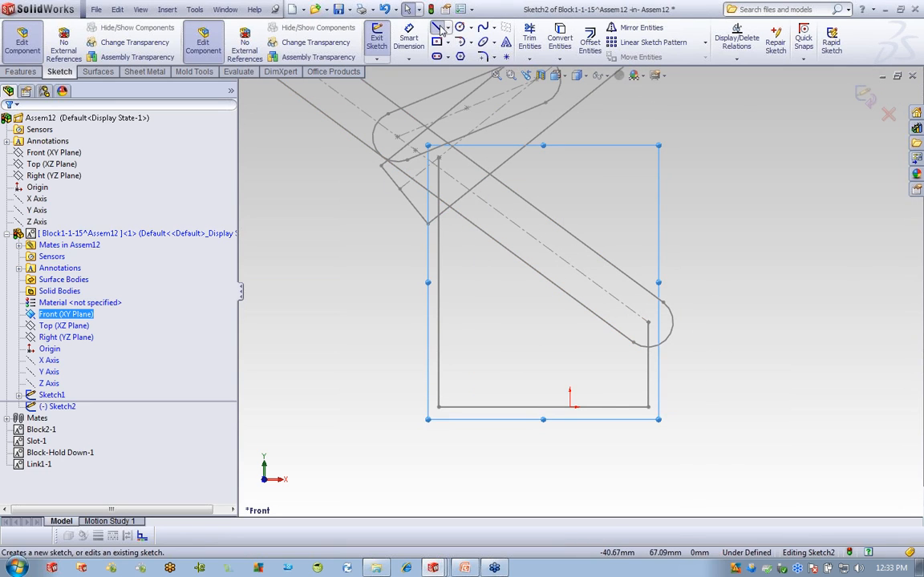
click(392, 328)
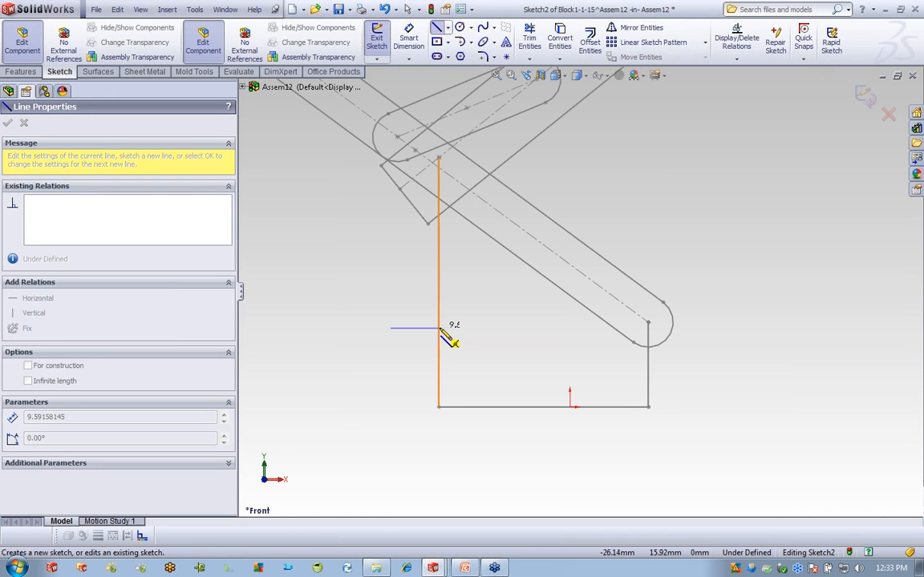
click(439, 328)
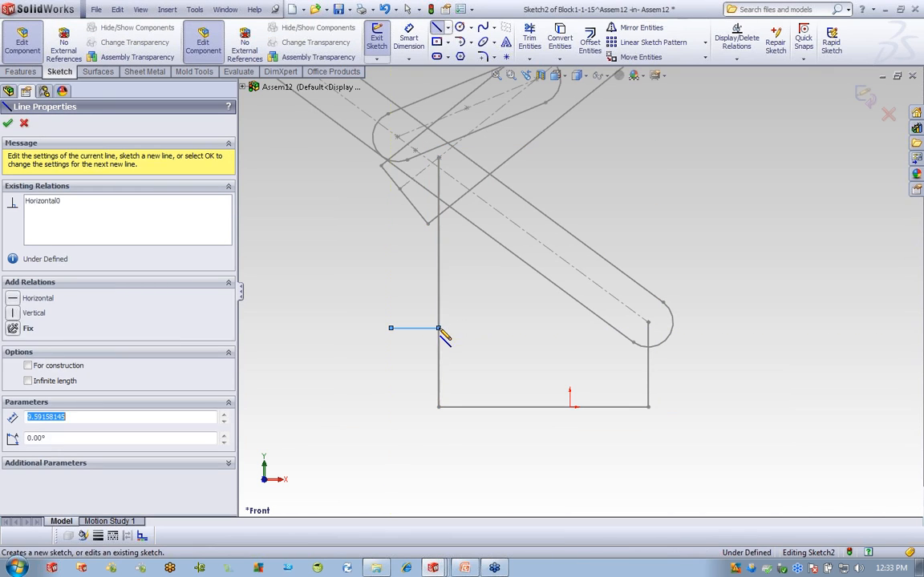
click(438, 407)
click(692, 406)
click(692, 287)
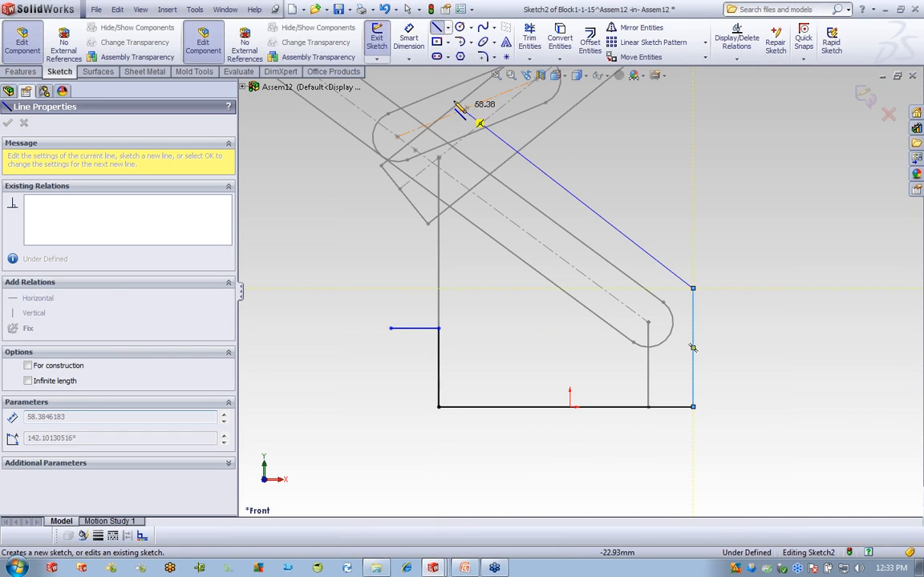
click(392, 79)
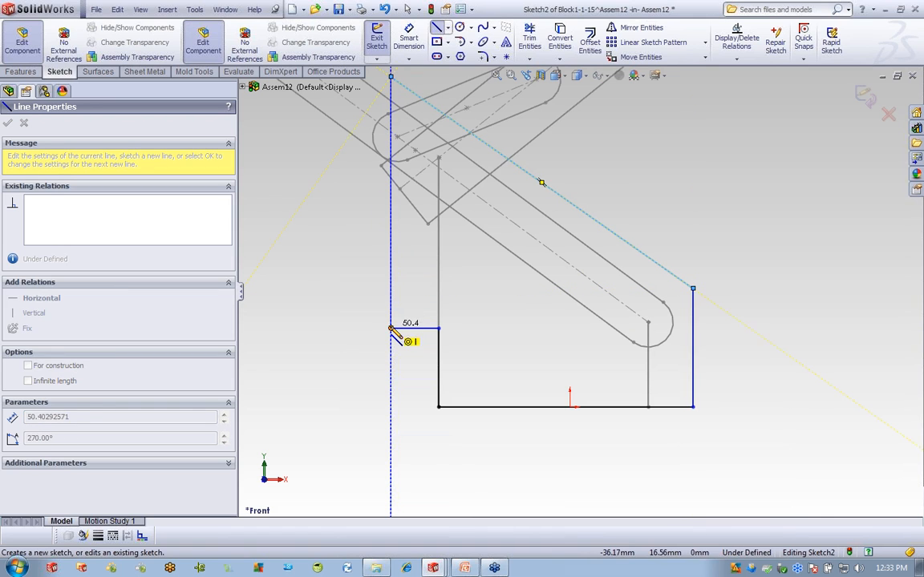
right_click(299, 250)
click(321, 254)
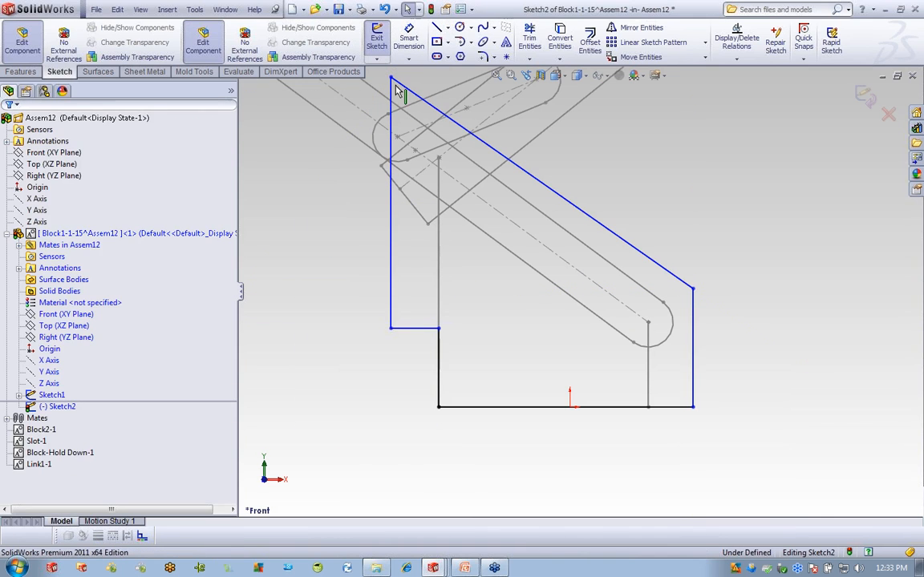
Round the upper-right and top-left outline corners with 10 mm sketch fillets.
click(482, 57)
click(693, 288)
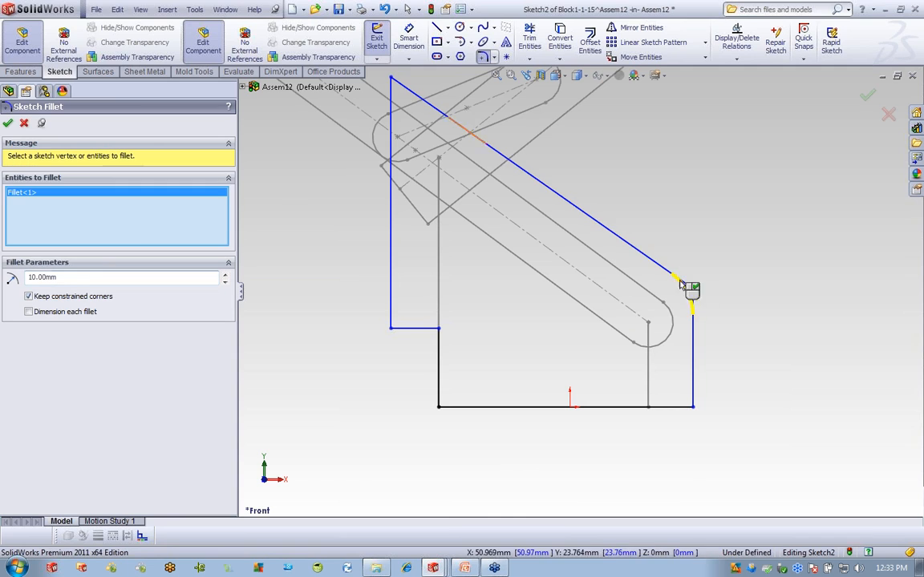
click(391, 79)
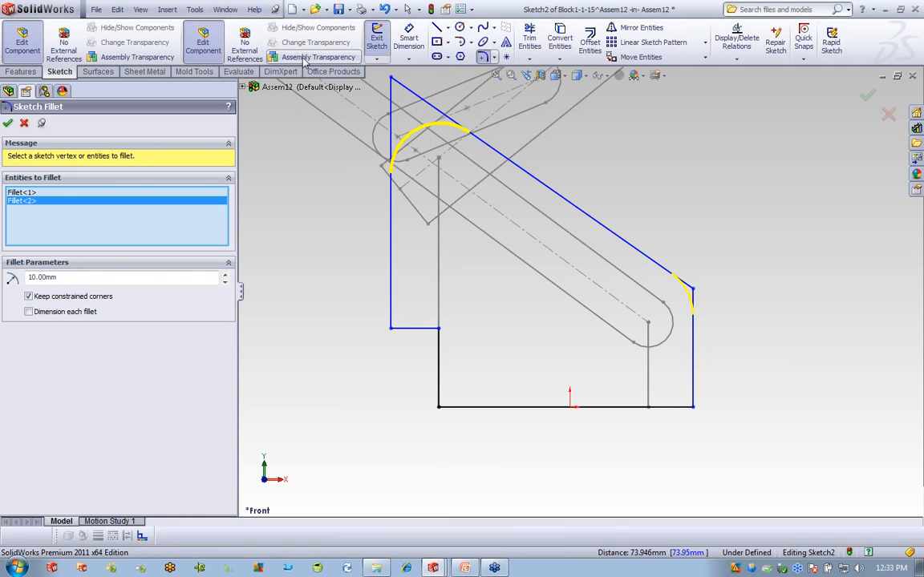
click(407, 36)
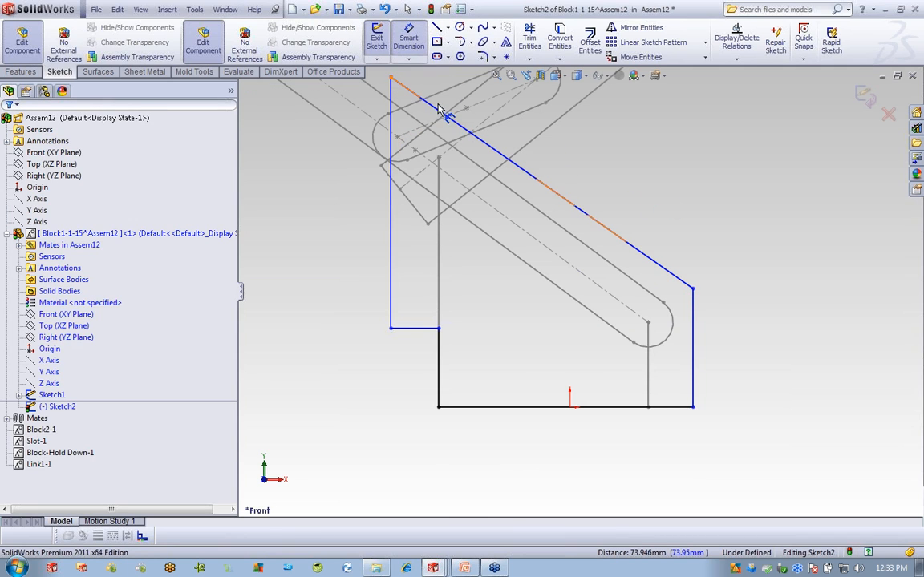
click(481, 58)
click(693, 289)
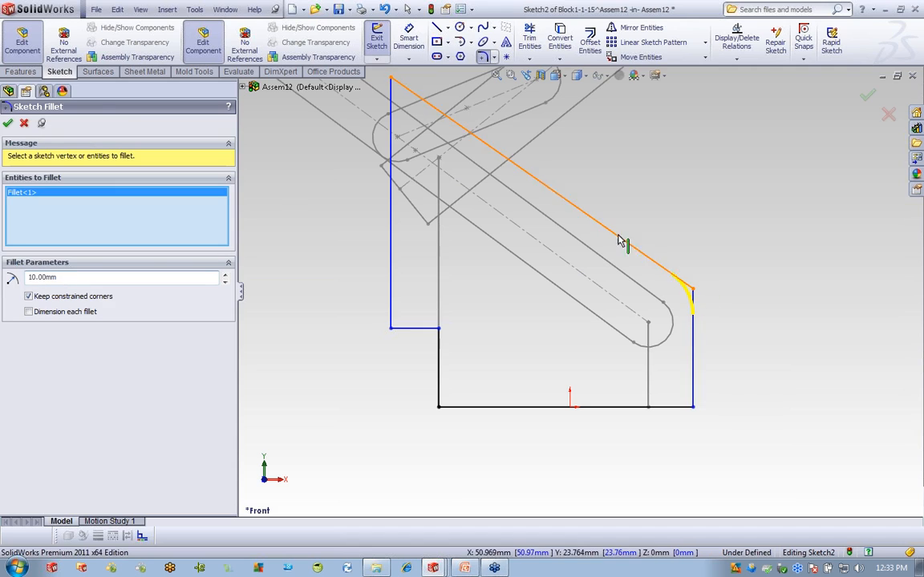
click(391, 79)
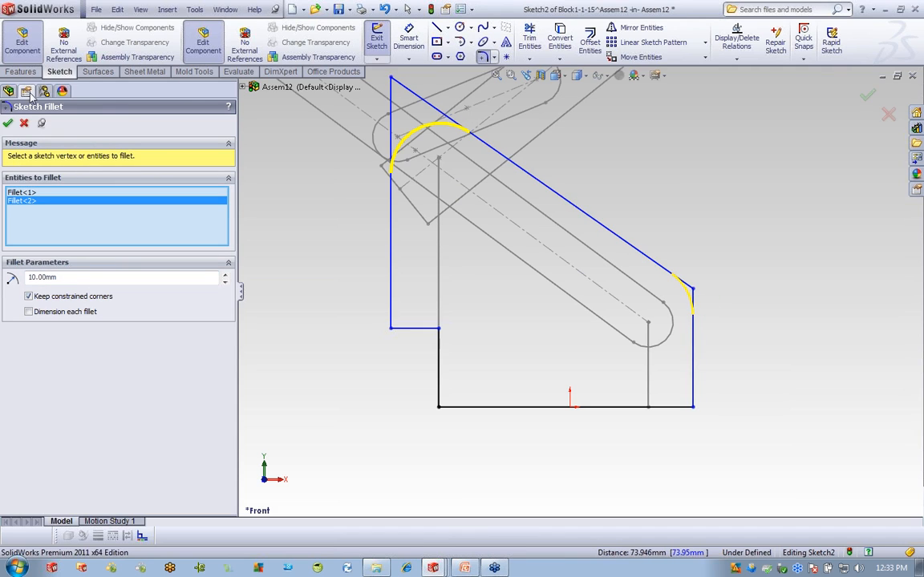
click(7, 123)
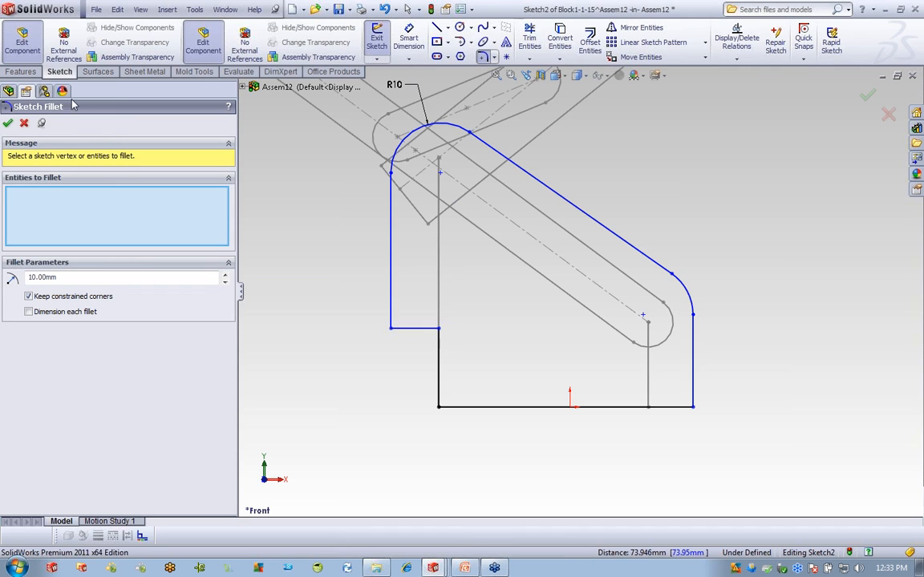
click(8, 123)
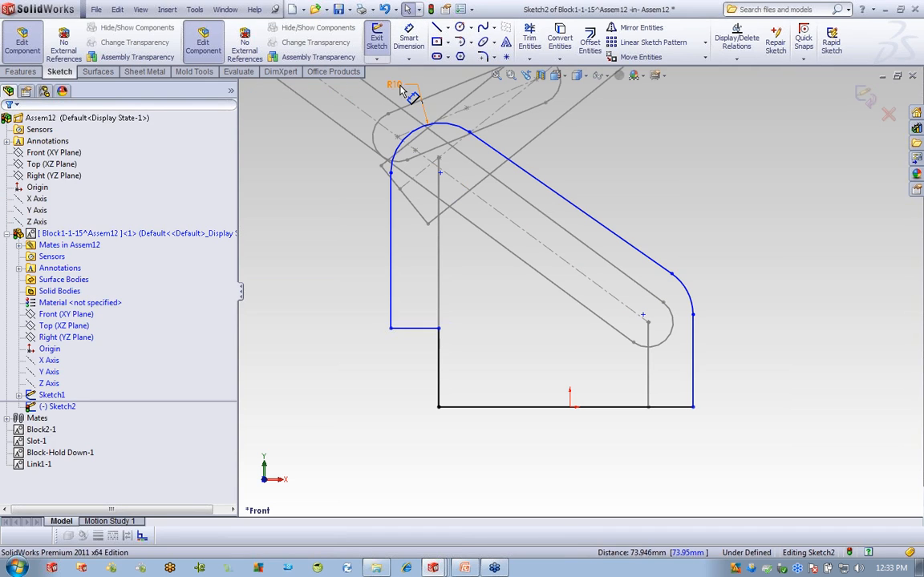
Change the R10 fillet radius to 5 mm.
double_click(401, 87)
text(5)
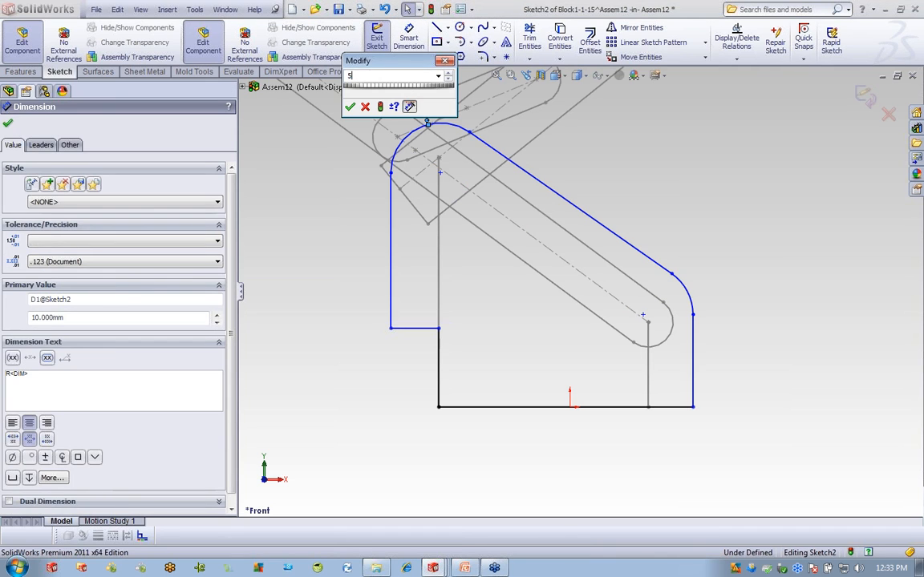
key(Return)
click(695, 186)
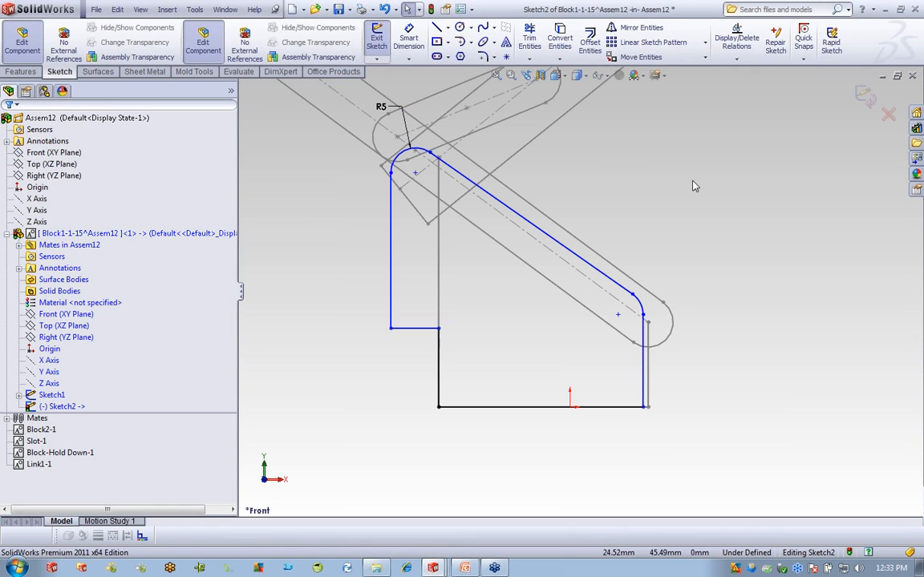
Make the lower-right arc coradial with the slot and the top arc centre coincident with the layout point.
click(641, 313)
ctrl+click(674, 319)
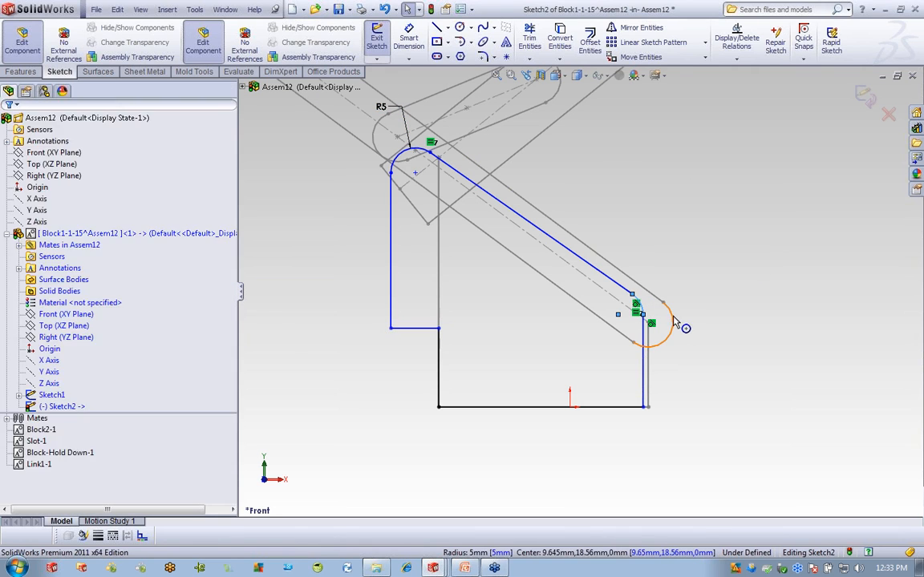
click(13, 328)
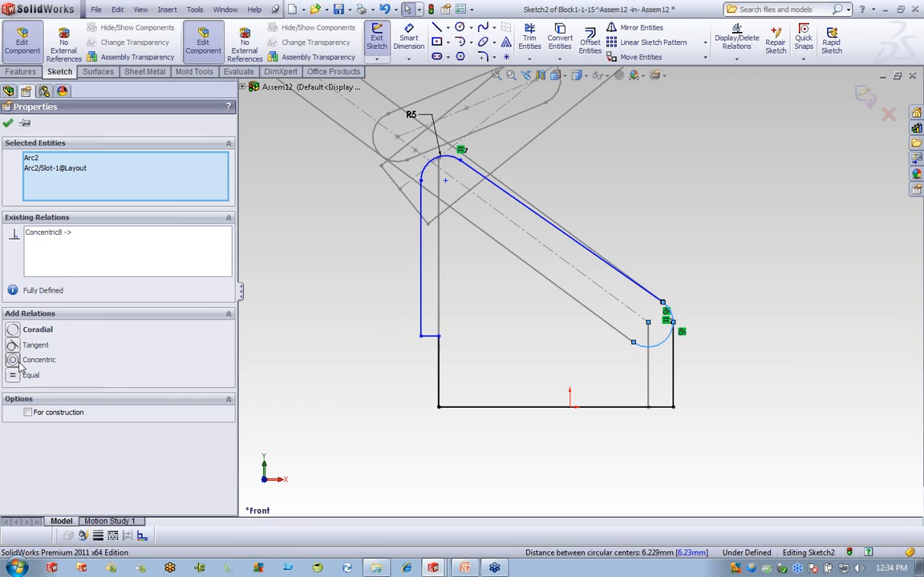
click(751, 275)
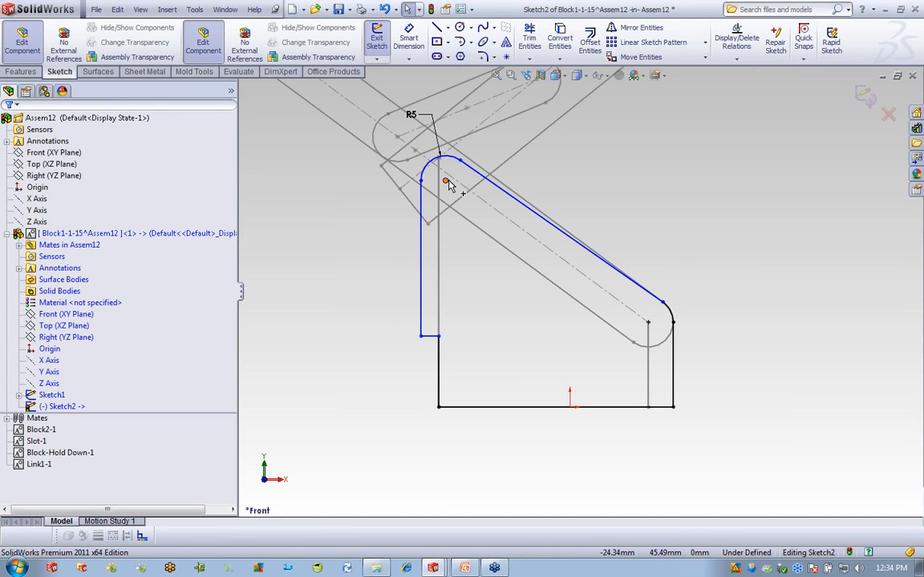
mouse_move(447, 182)
mouse_down()
mouse_move(472, 231)
mouse_move(464, 188)
mouse_move(446, 168)
mouse_move(454, 169)
mouse_up()
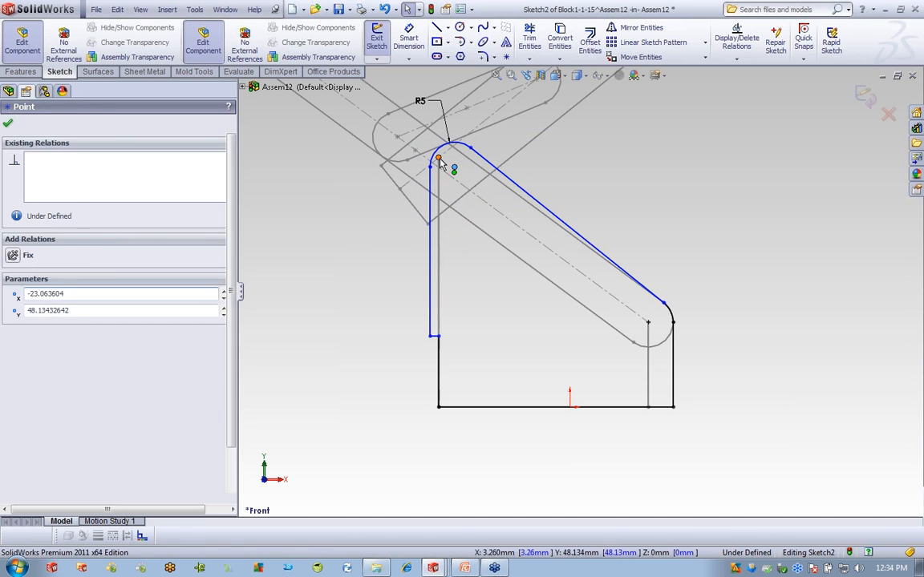
ctrl+click(439, 162)
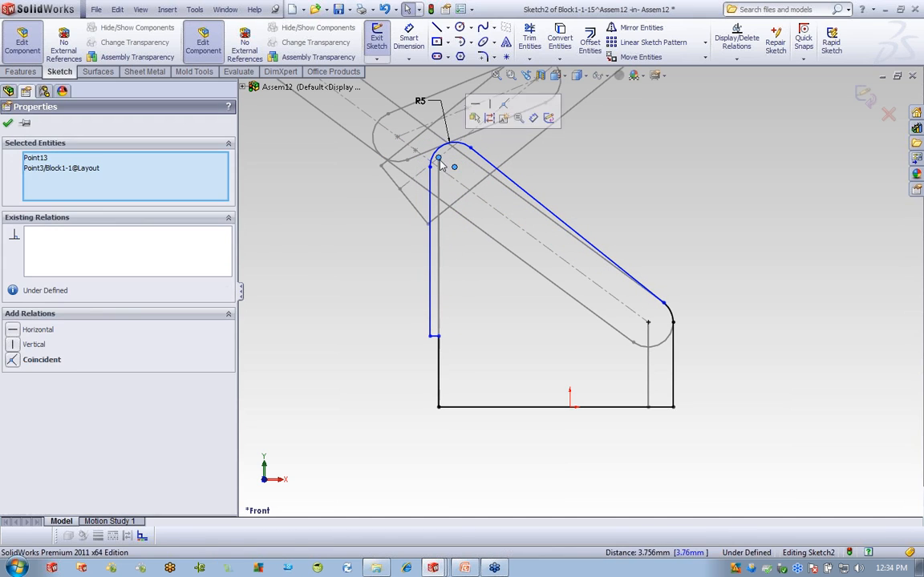
click(12, 361)
click(338, 397)
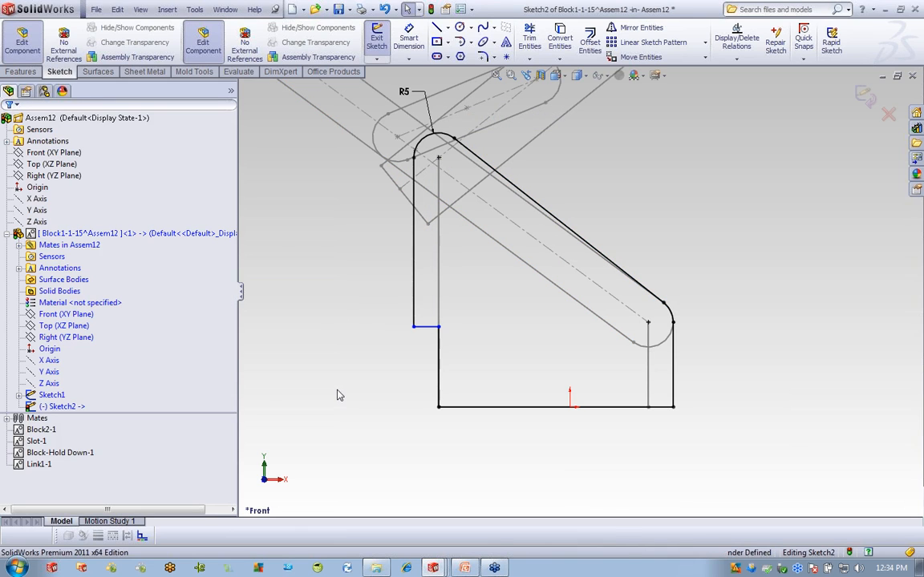
Dimension the vertical step line to 15 mm and exit the sketch.
click(417, 40)
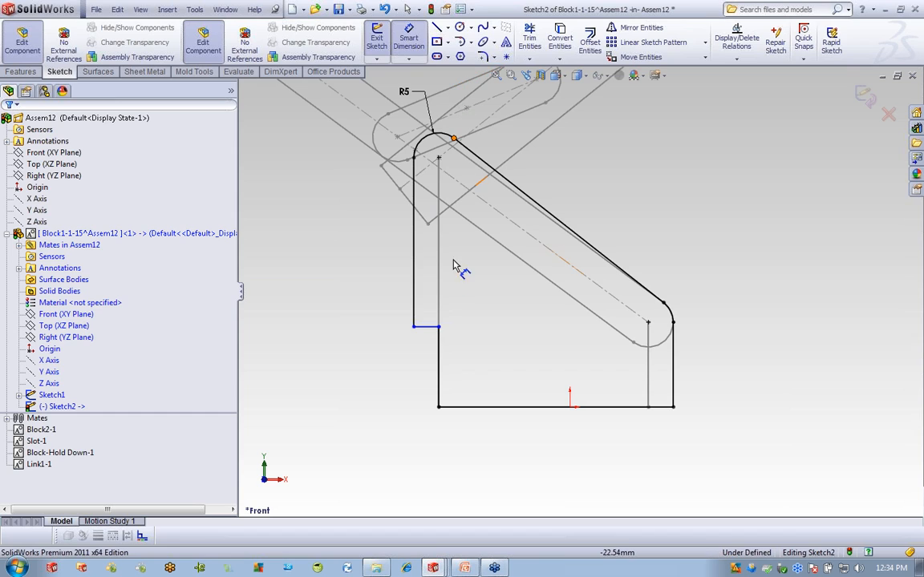
click(437, 353)
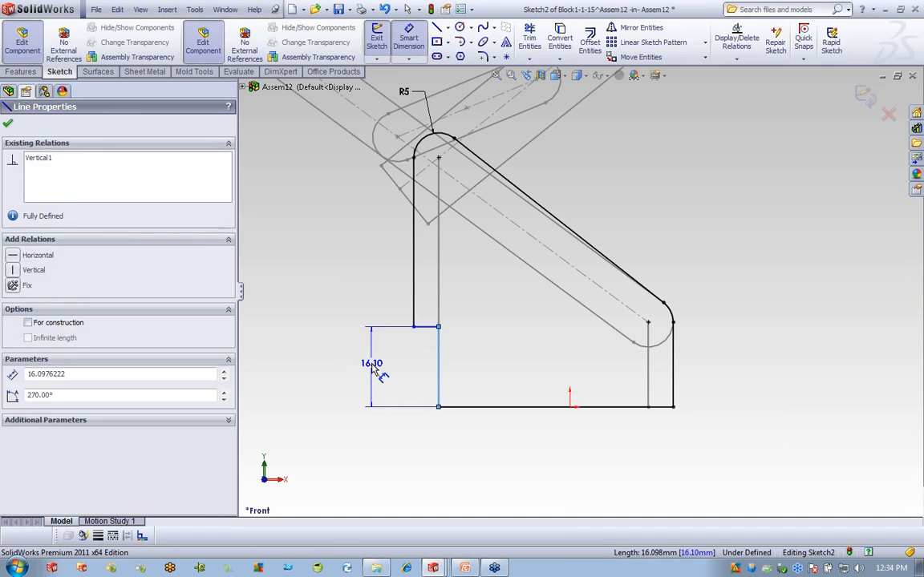
click(369, 365)
text(15)
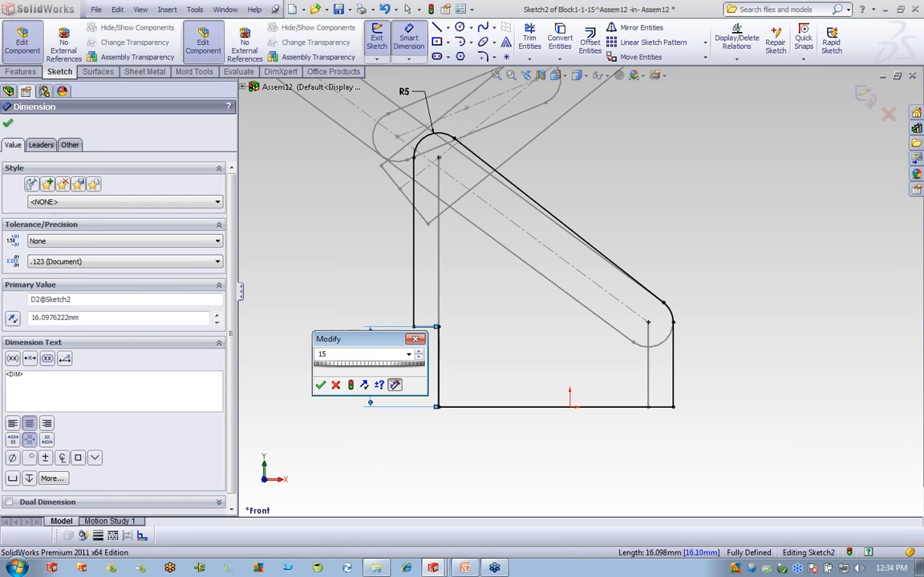
key(Return)
key(Escape)
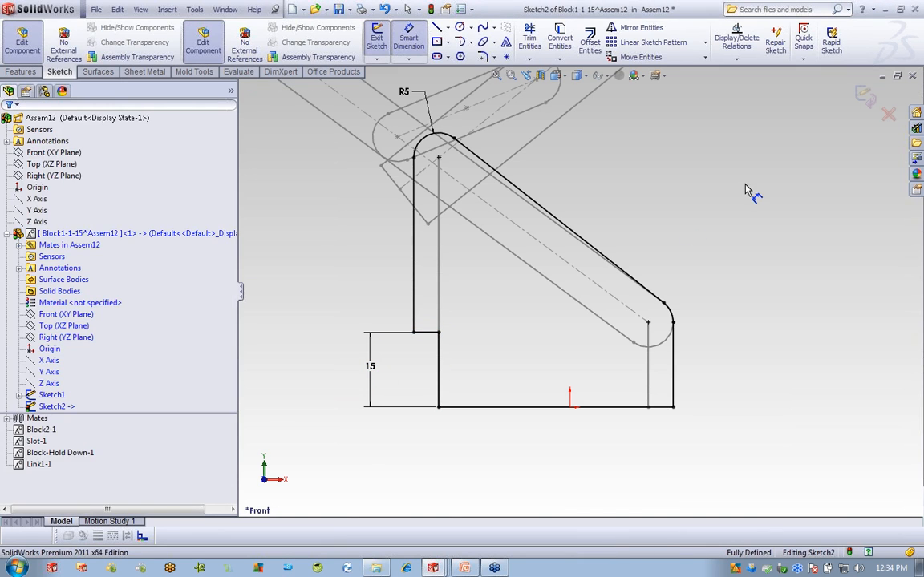
click(865, 96)
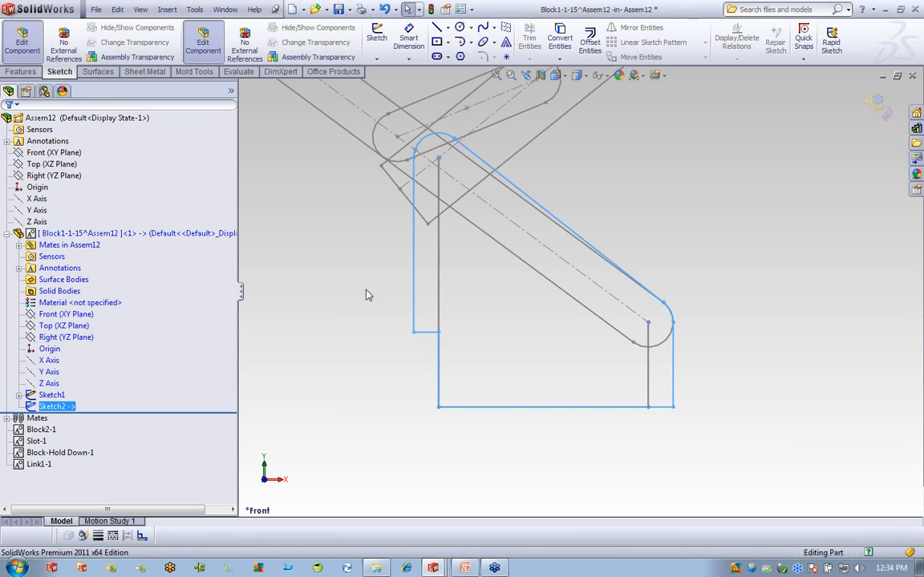
Extrude the block sketch 20 mm with the Mid Plane end condition.
click(29, 73)
click(344, 39)
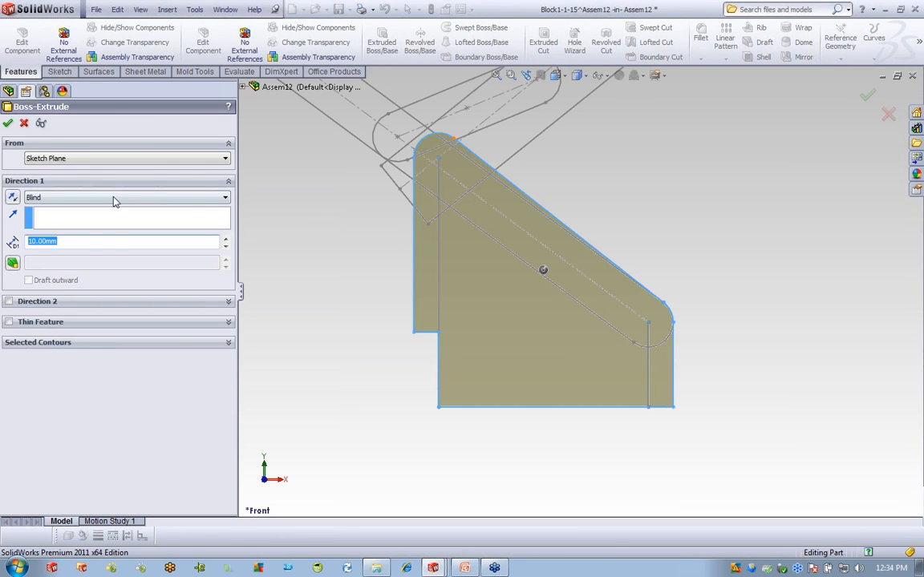
text(20)
click(223, 199)
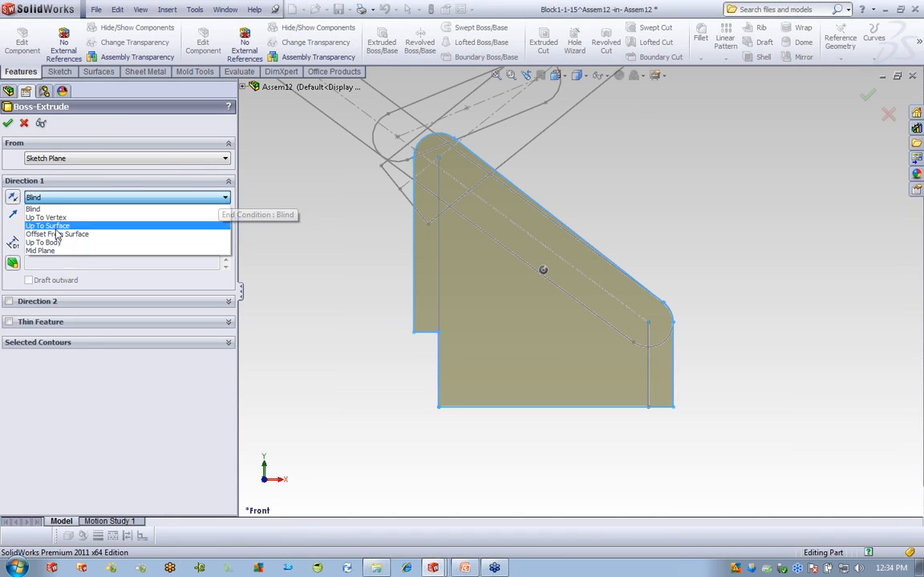
click(50, 257)
click(7, 123)
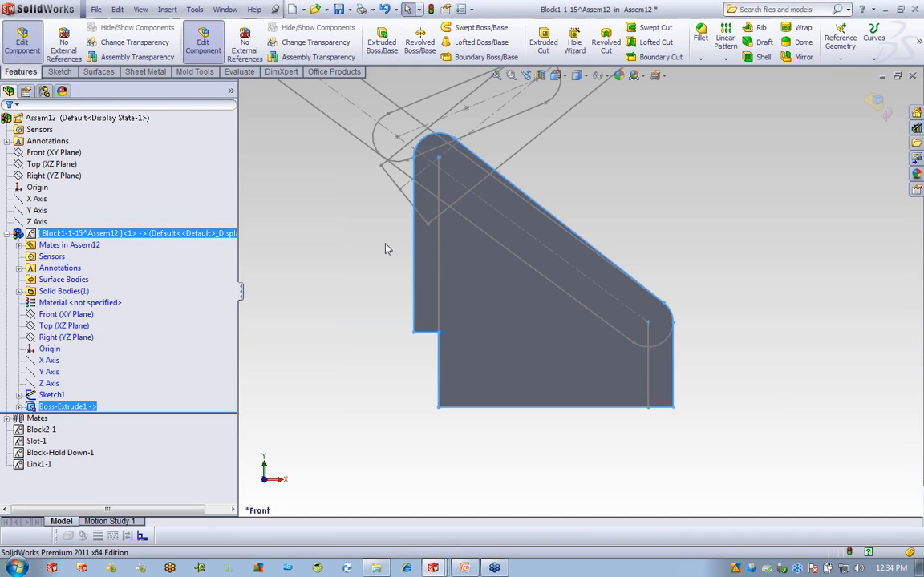
middle_drag(478, 362, 475, 247)
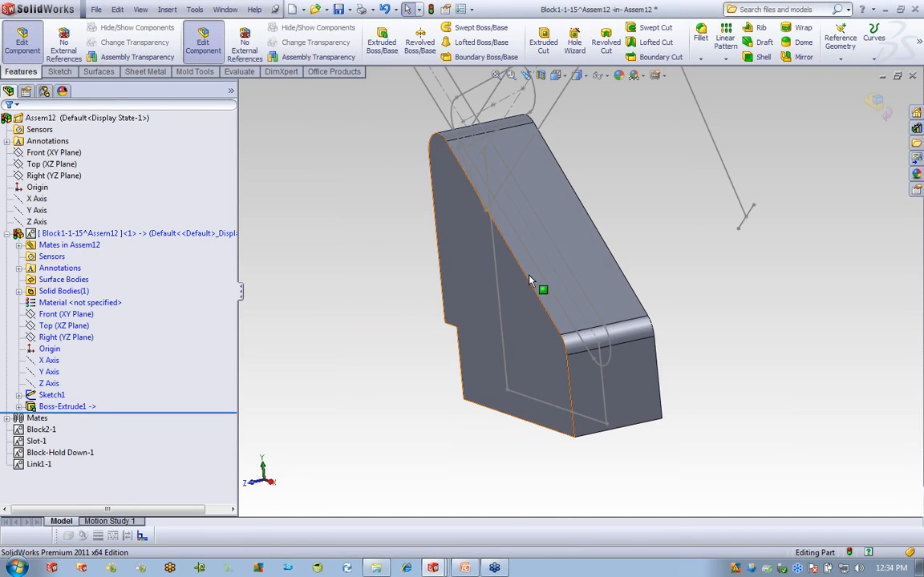
Open the Block1-1 part in its own window and select its bottom edge.
right_click(98, 235)
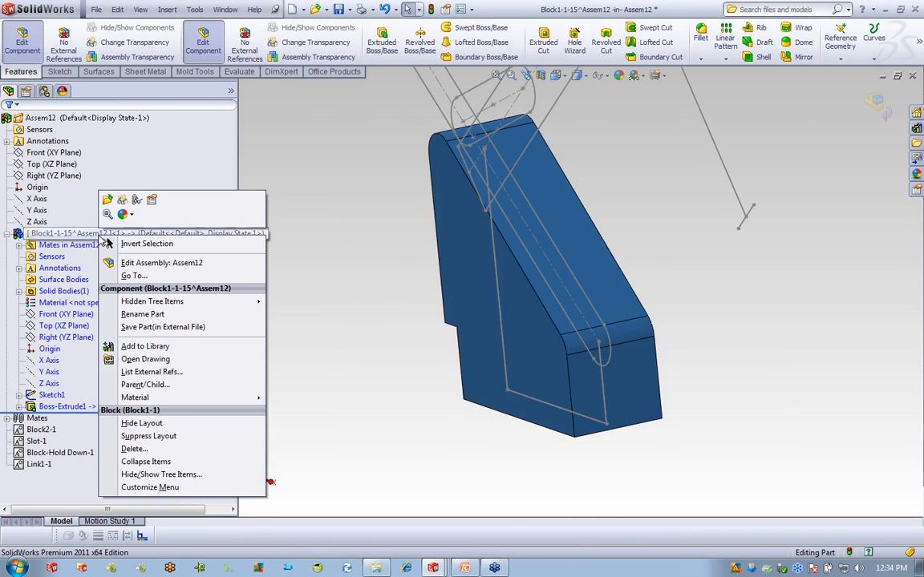
click(108, 201)
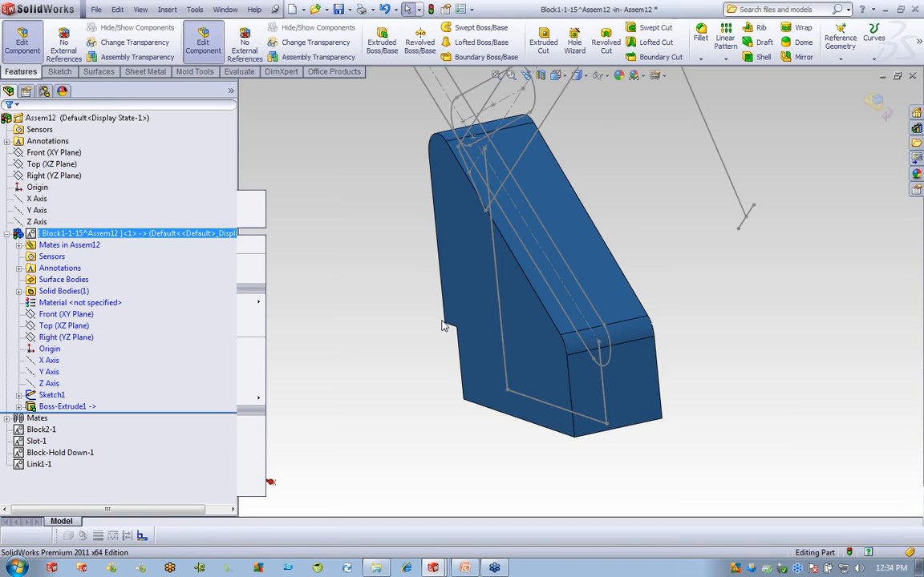
scroll(631, 262, down, 5)
middle_drag(559, 371, 542, 381)
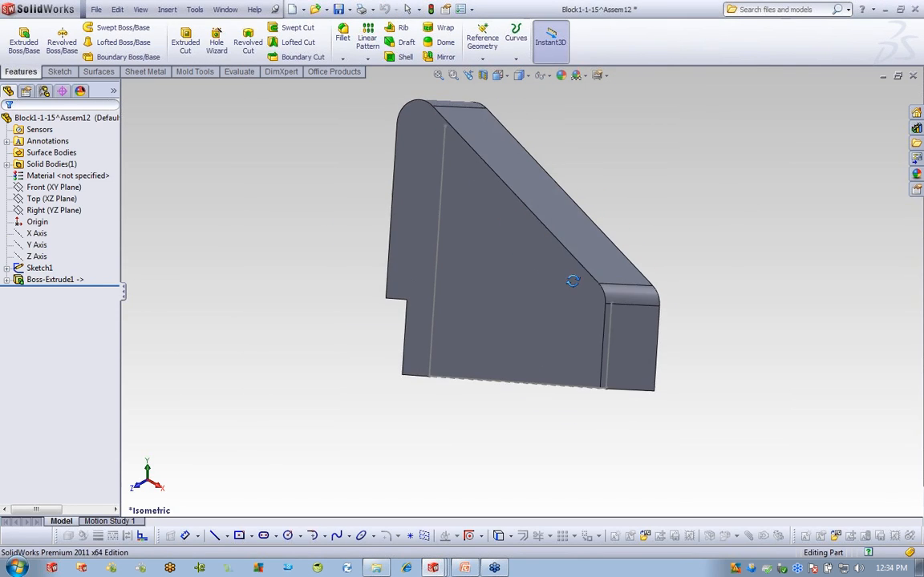
click(536, 388)
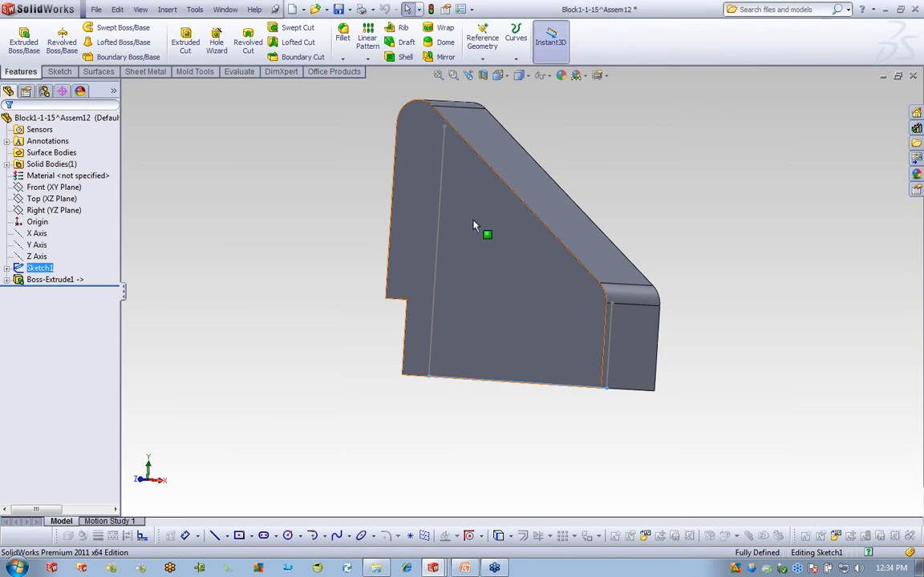
click(342, 38)
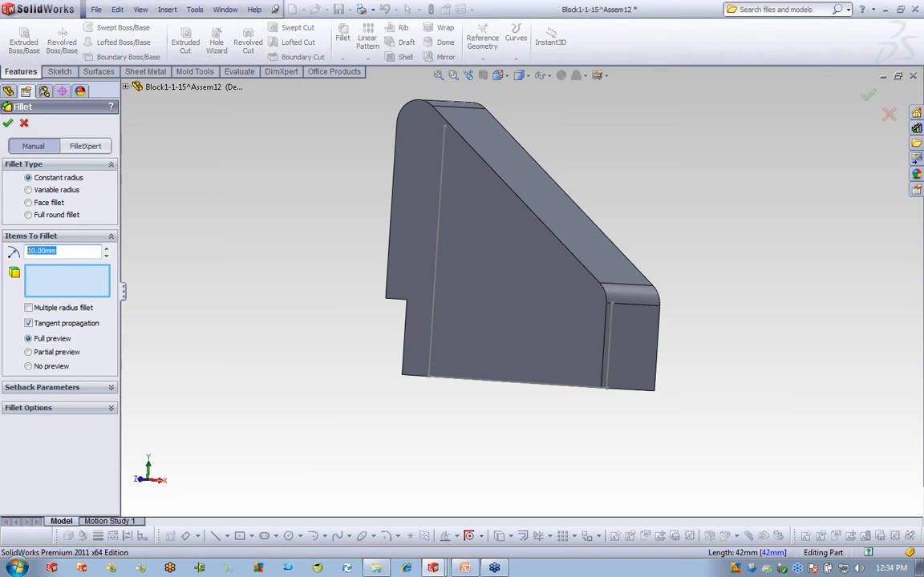
Fillet the block's two bottom edges with a 4 mm radius.
text(4)
click(559, 387)
click(557, 385)
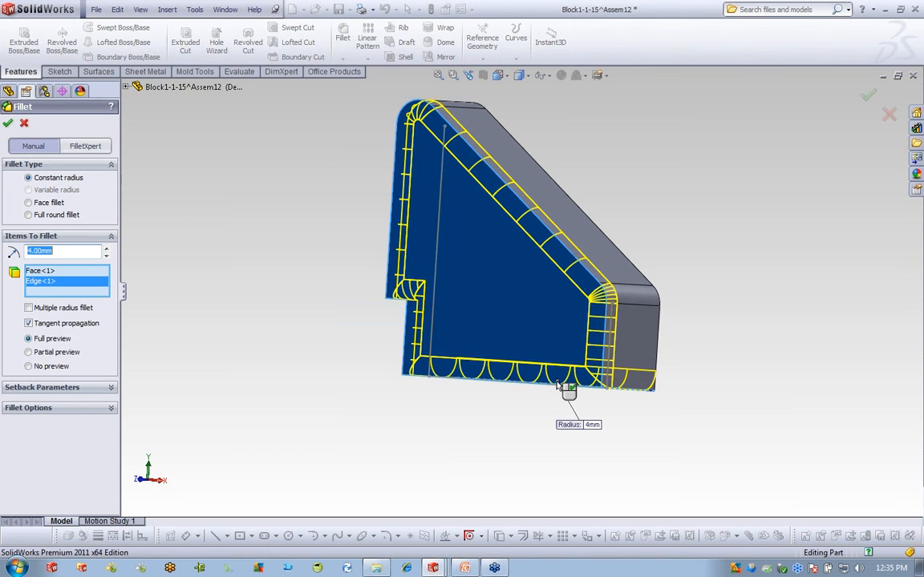
click(558, 384)
click(561, 390)
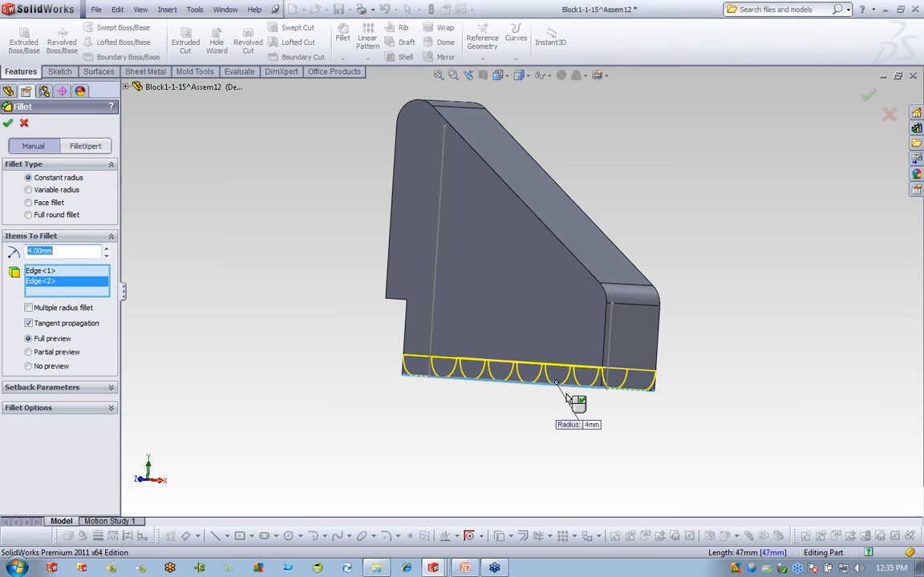
click(7, 122)
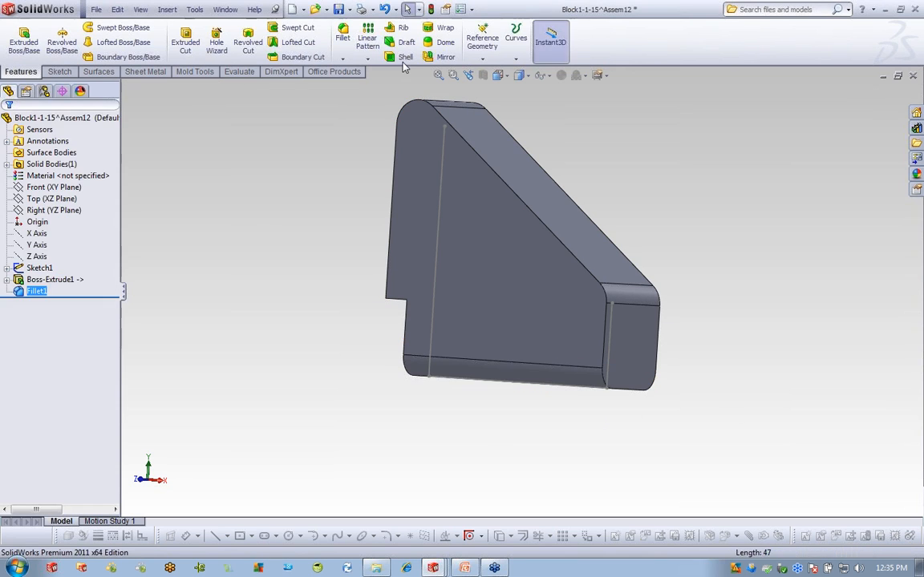
Shell the part to 3 mm, removing the end, top, sloped, step and back faces.
click(406, 56)
text(3)
click(649, 325)
click(646, 297)
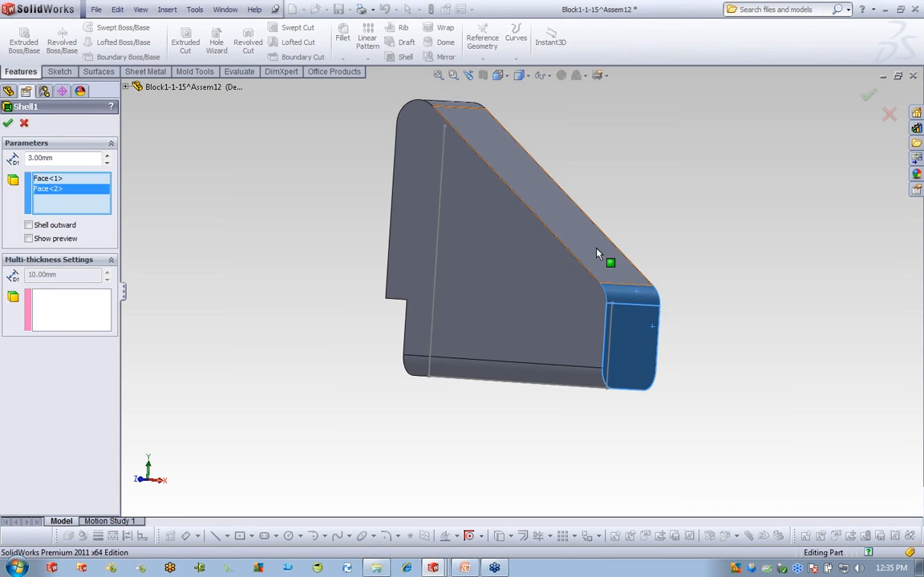
click(598, 254)
middle_drag(597, 255, 531, 232)
click(531, 127)
click(509, 240)
middle_drag(502, 317, 525, 263)
click(522, 238)
click(520, 263)
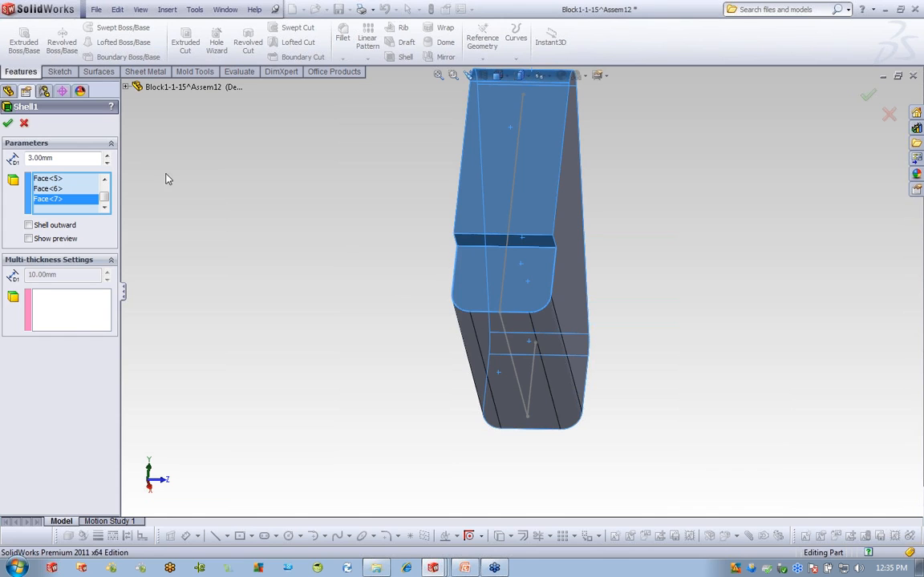
click(8, 123)
middle_drag(701, 268, 475, 254)
click(225, 10)
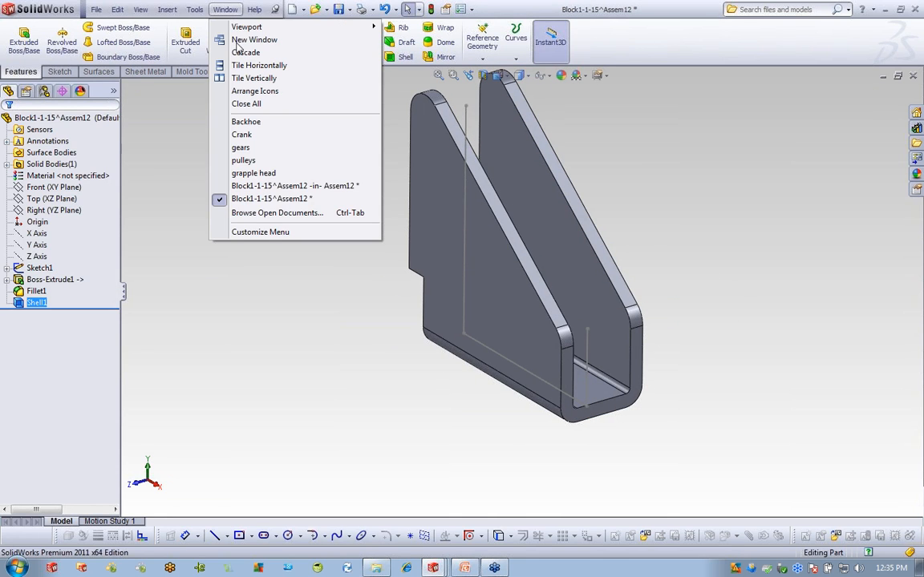
Switch back to Block1-1 inside Assem12 and finish editing the component.
click(279, 186)
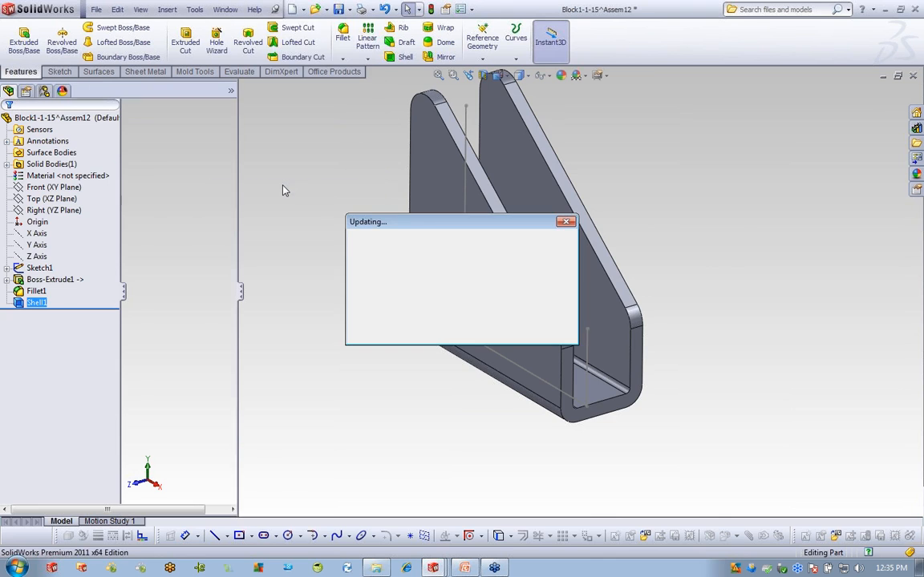
middle_drag(364, 326, 425, 382)
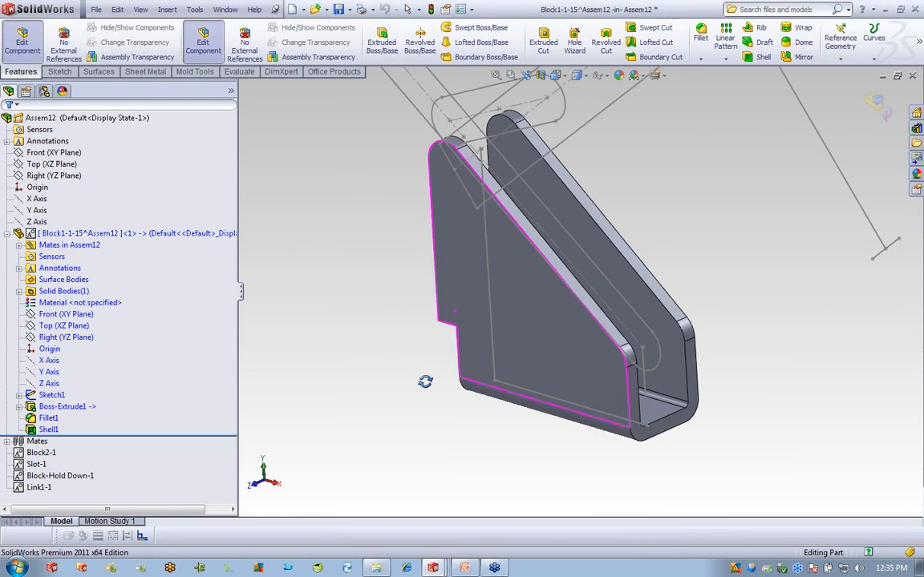
click(874, 102)
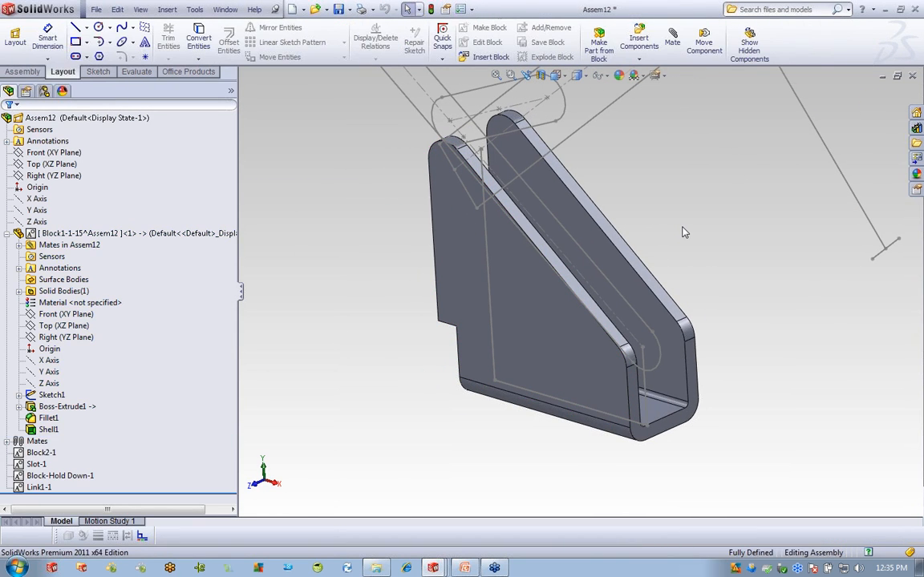
Drag the layout's upper-left link to rotate the whole linkage to a new position.
scroll(682, 228, up, 4)
middle_drag(631, 279, 652, 256)
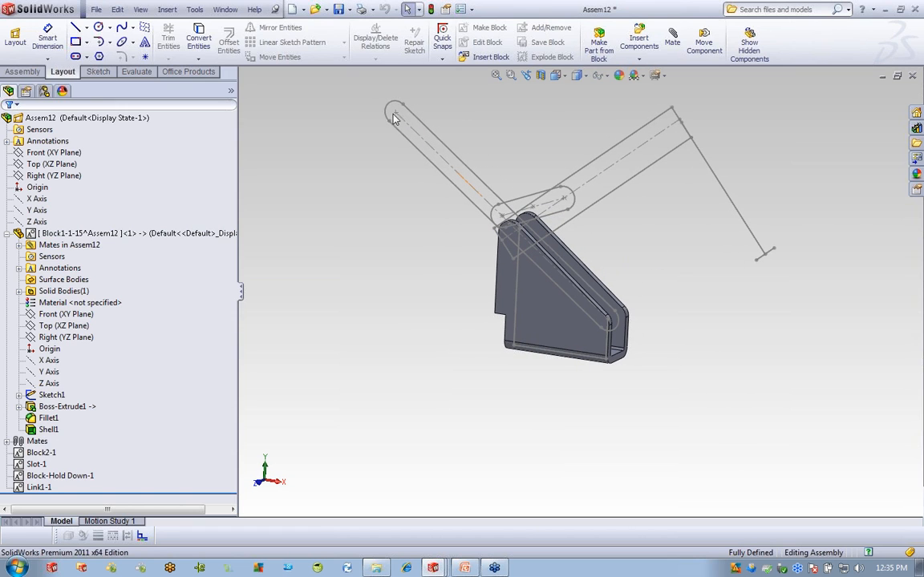
drag(392, 119, 418, 87)
click(7, 233)
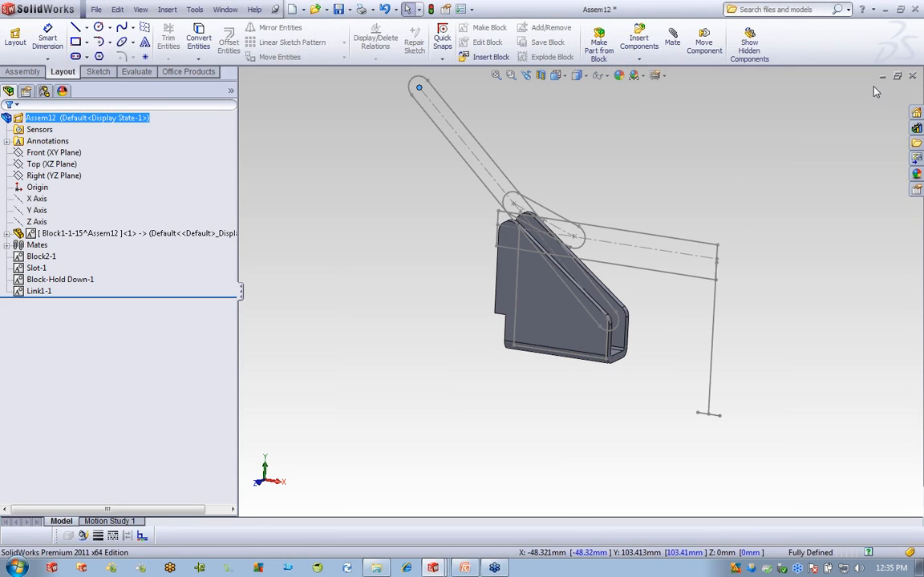
Close Assem12 without saving and switch to the gears part document.
click(911, 77)
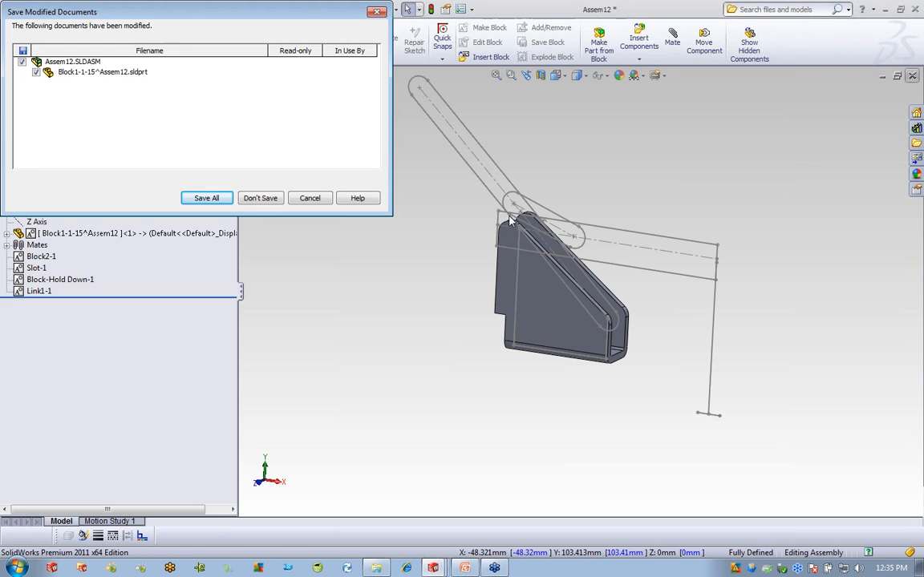
click(265, 200)
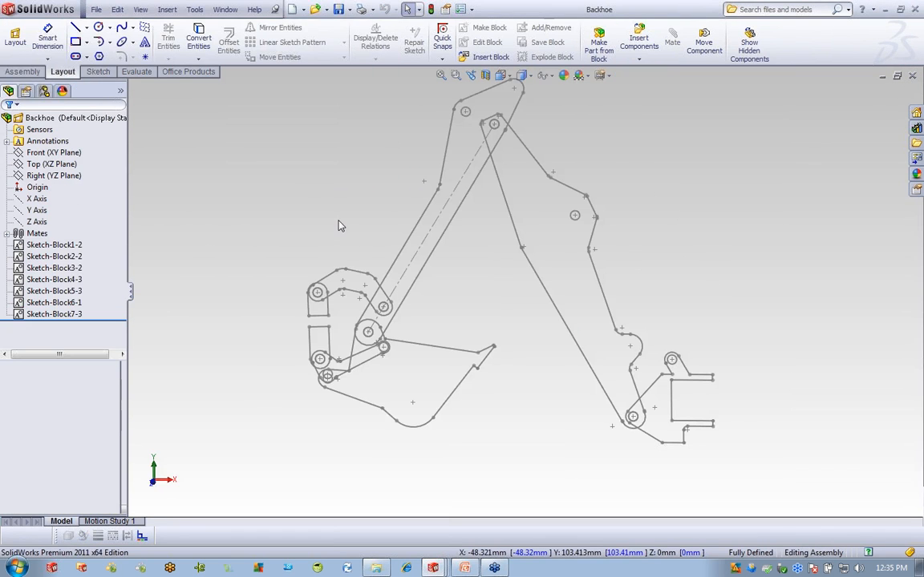
click(224, 10)
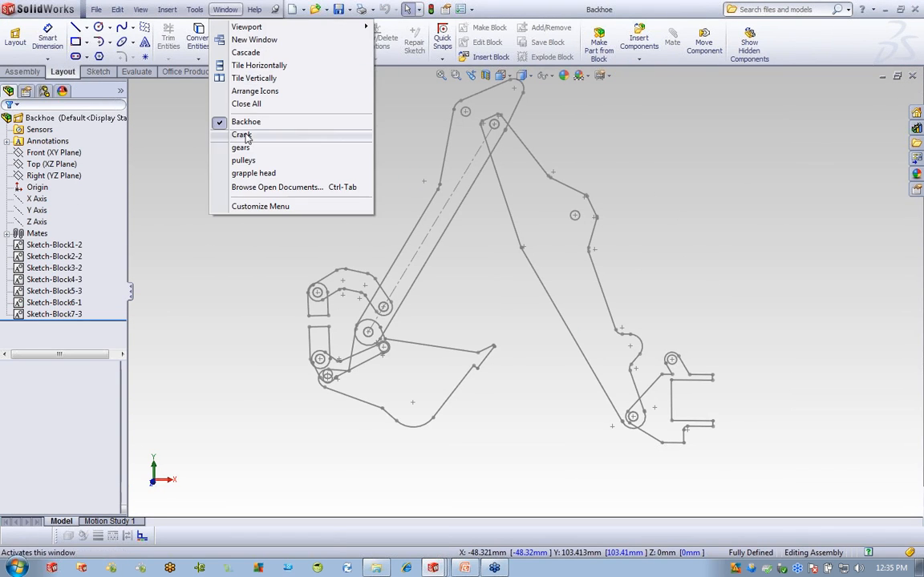
mouse_move(250, 164)
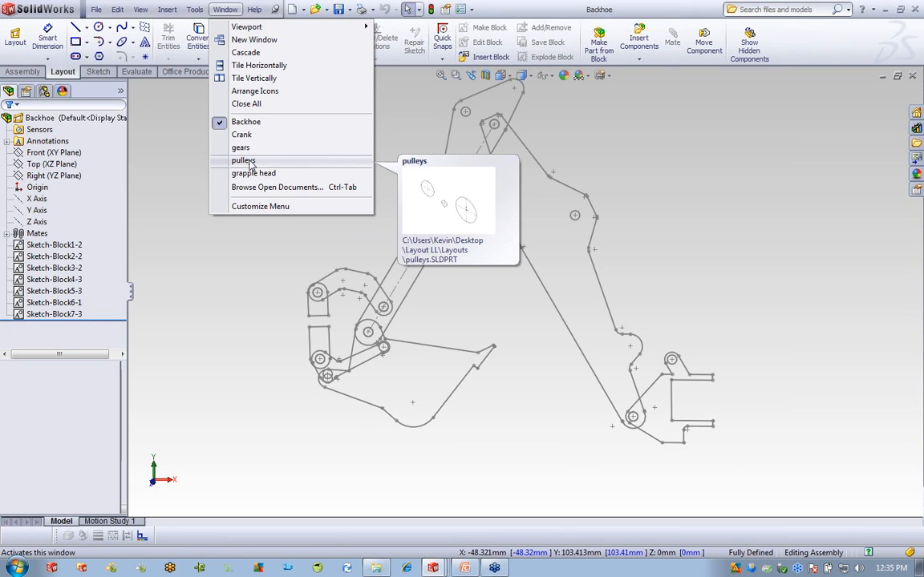
click(250, 149)
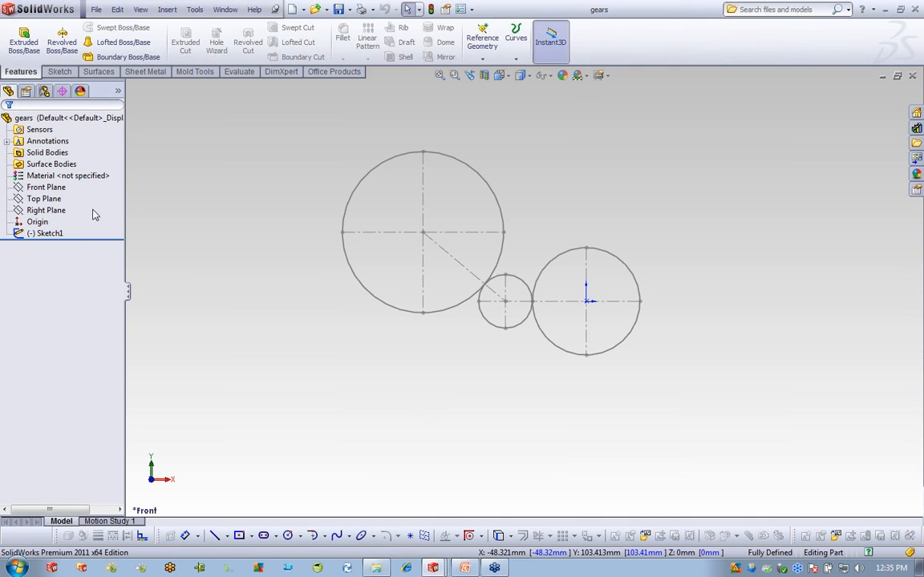
Edit the gears Sketch1 and make the 5.000 circle and its centerlines a block.
right_click(45, 234)
click(70, 197)
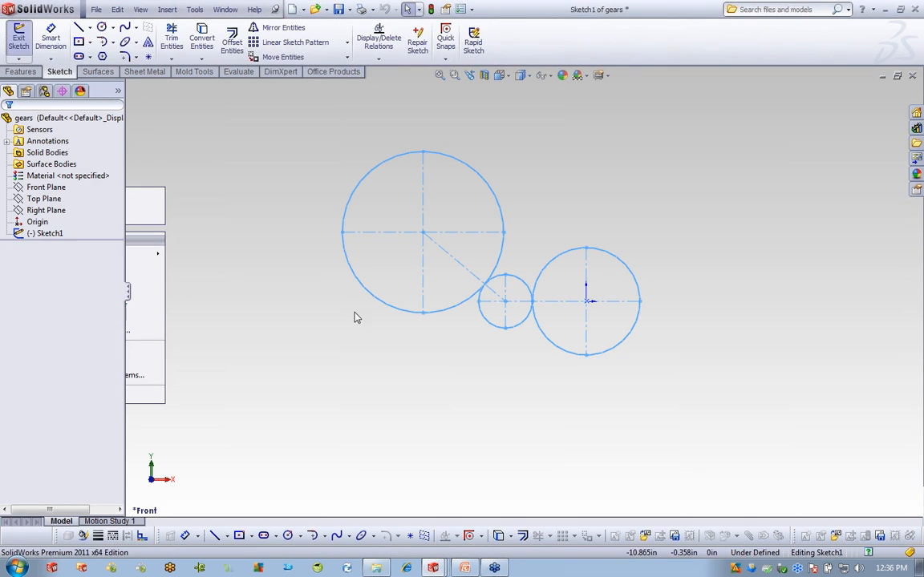
click(44, 234)
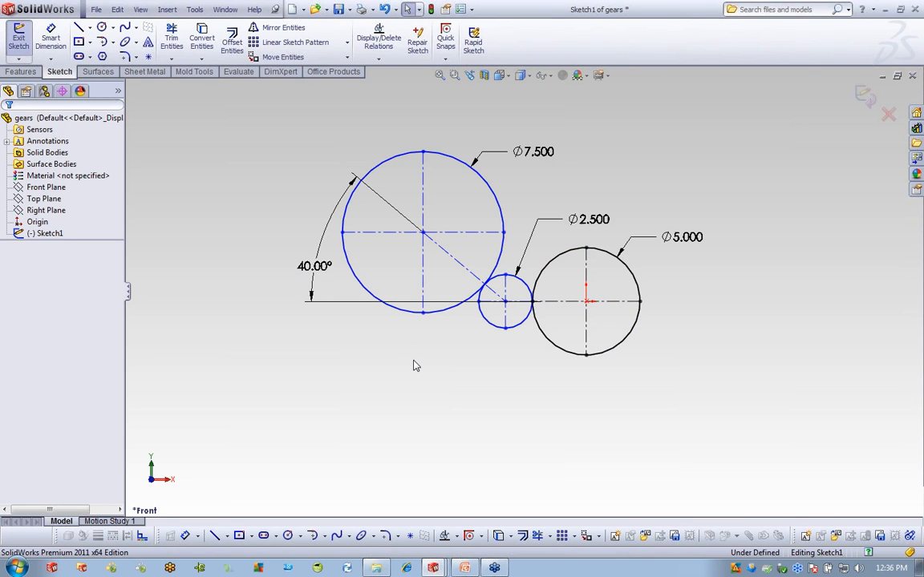
click(635, 279)
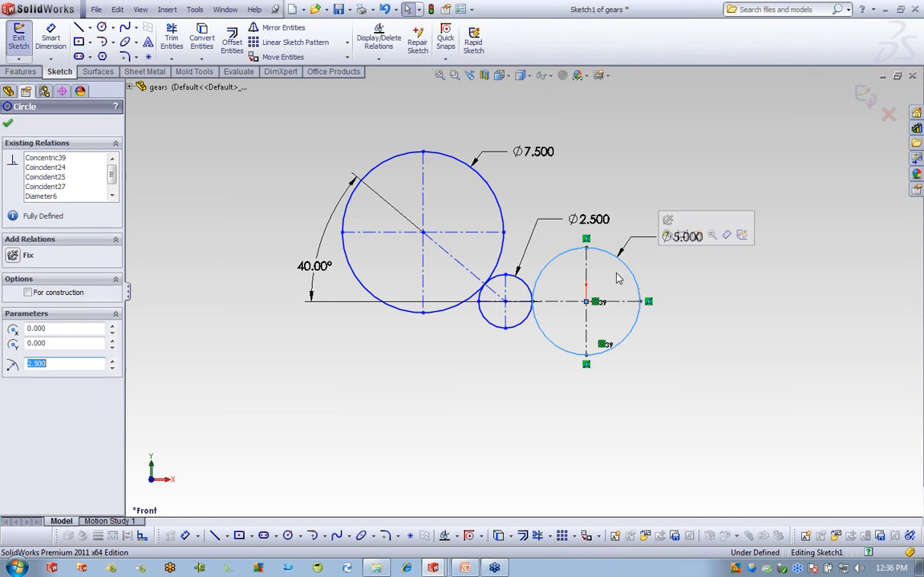
ctrl+click(626, 302)
ctrl+click(624, 301)
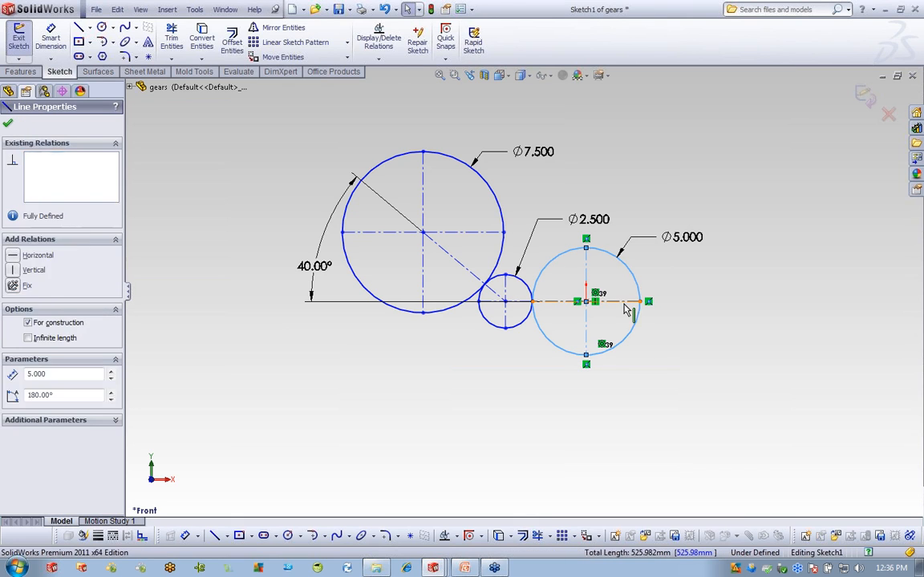
click(615, 536)
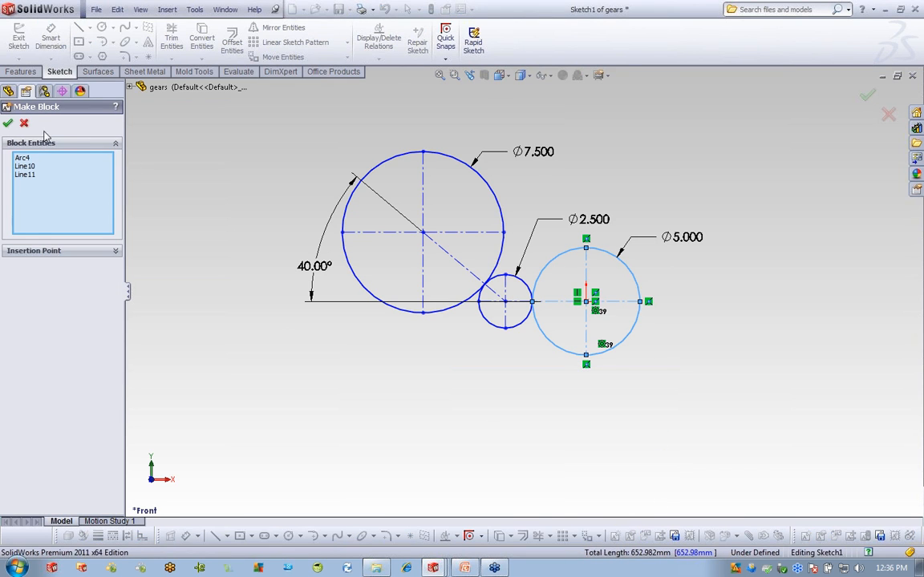
click(8, 123)
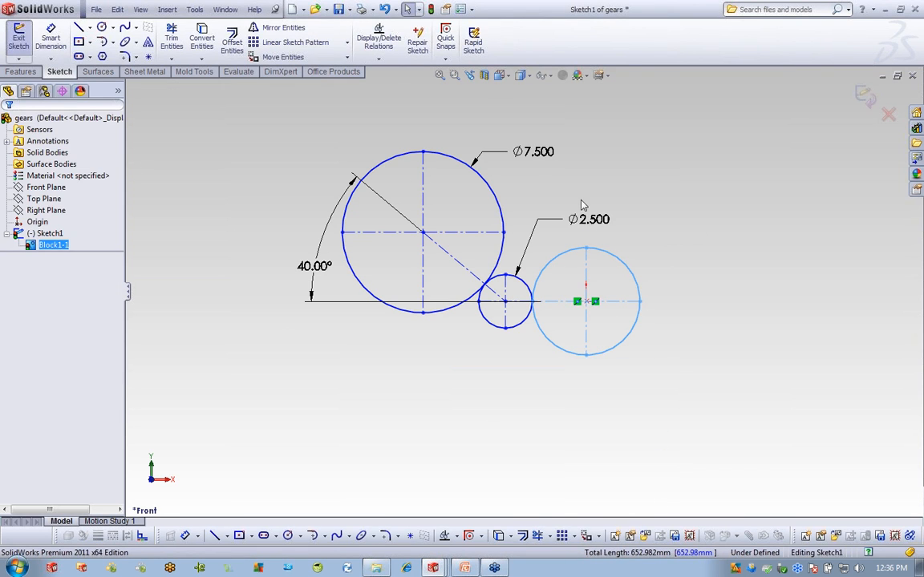
Make the 2.500 and 7.500 circles, each with its centerlines, into separate blocks.
click(530, 297)
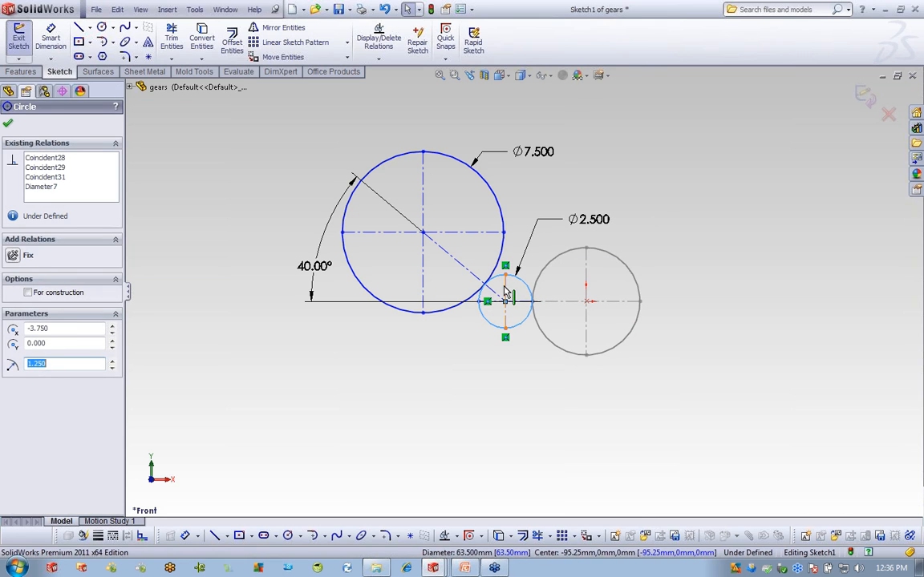
ctrl+click(499, 301)
ctrl+click(529, 305)
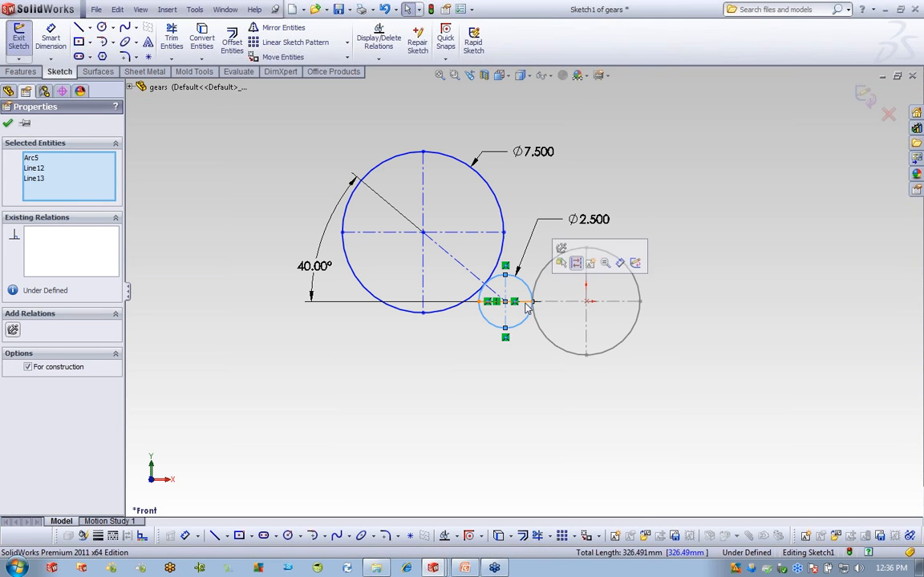
click(612, 535)
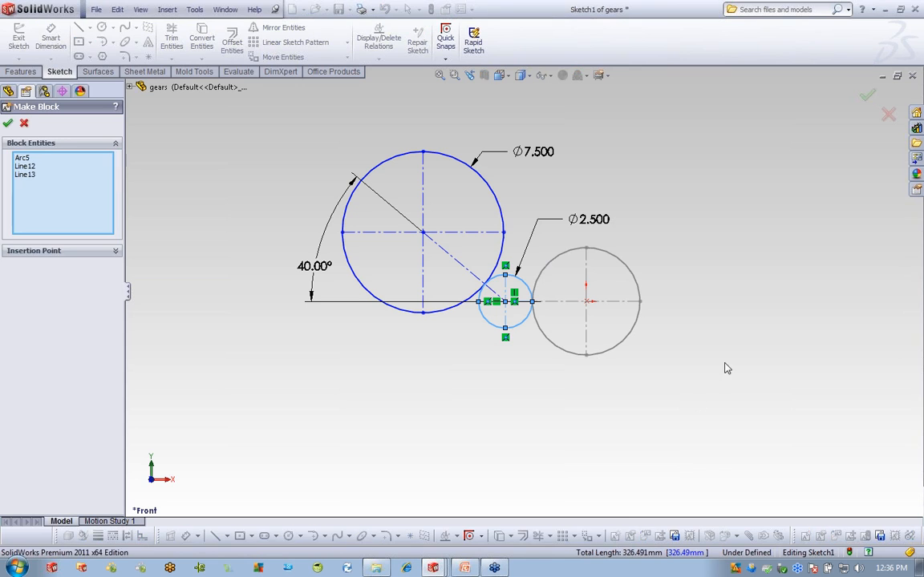
click(8, 122)
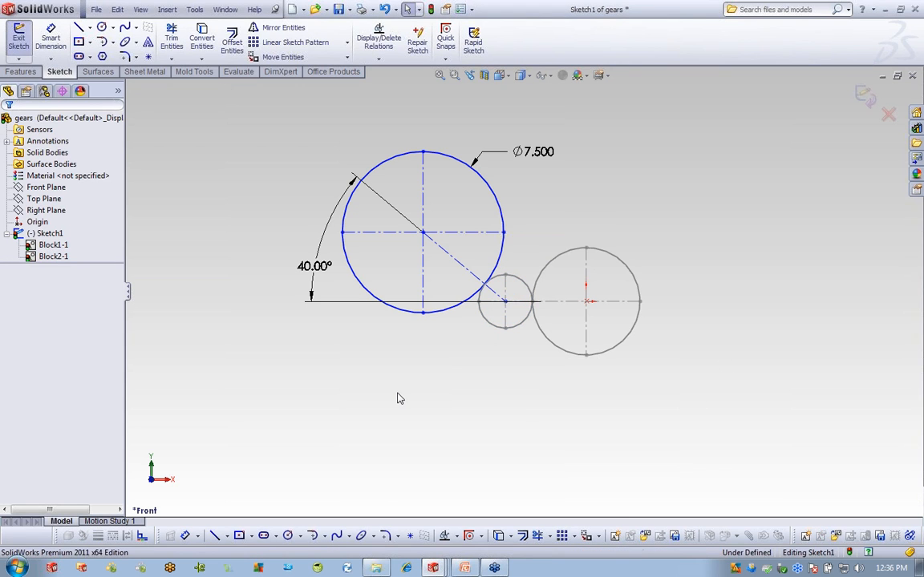
click(503, 220)
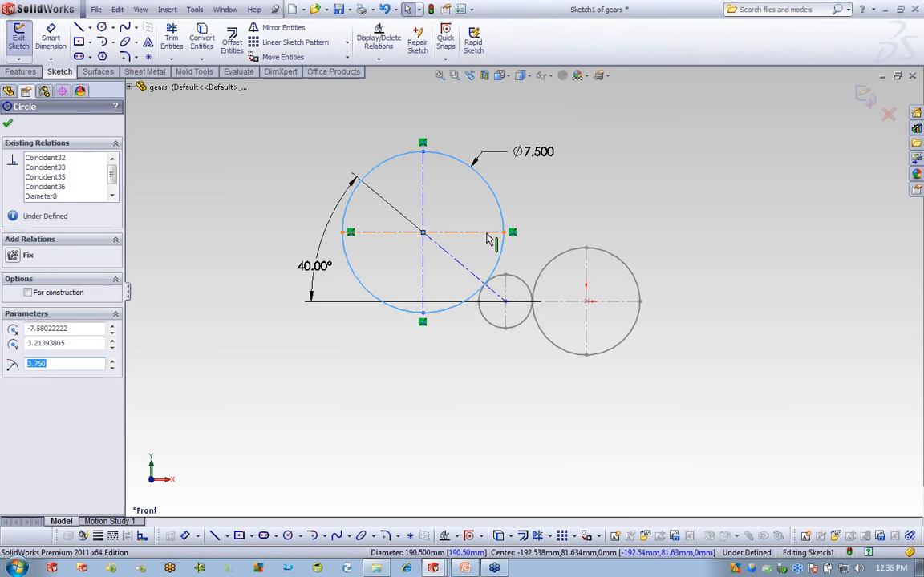
ctrl+click(486, 232)
ctrl+click(425, 201)
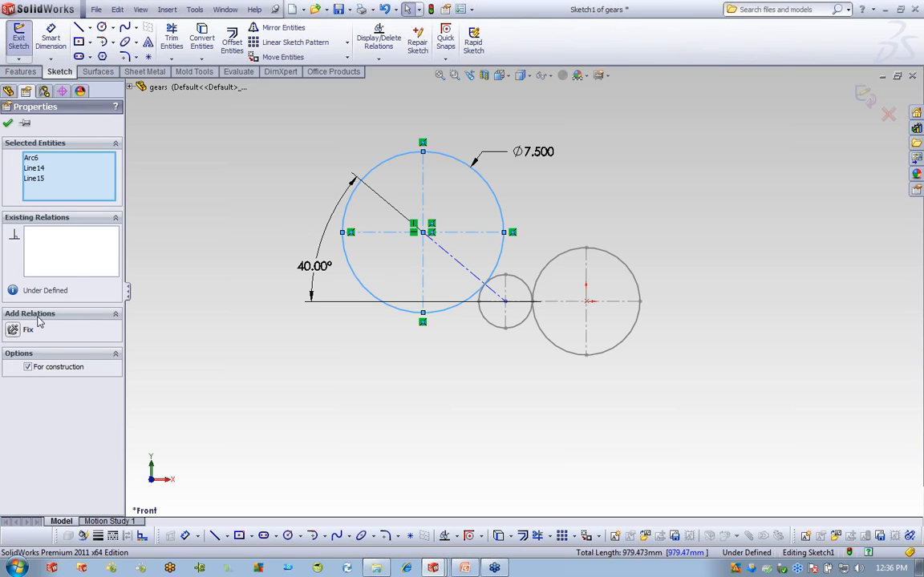
click(616, 537)
click(8, 123)
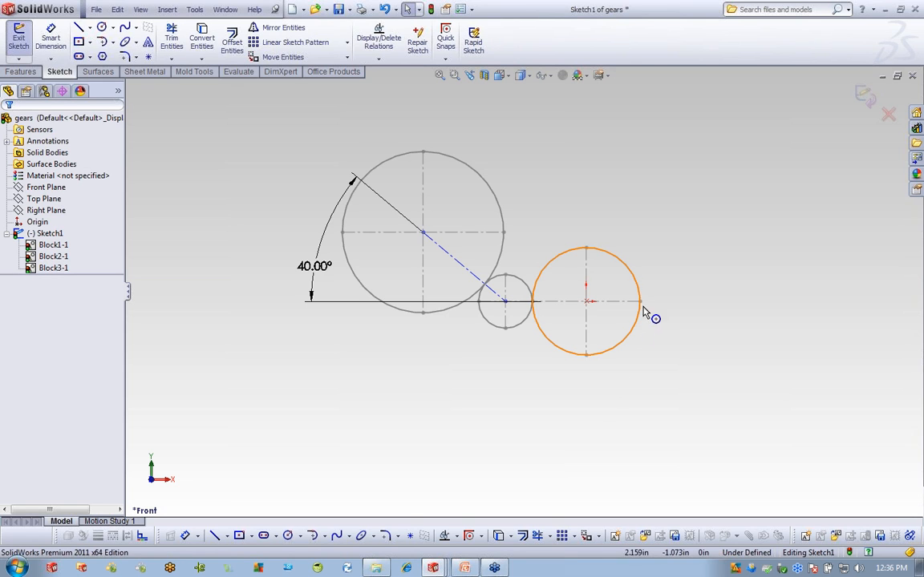
Drag the 5.000 gear block right and make it concentric with the sketch origin.
drag(641, 301, 708, 303)
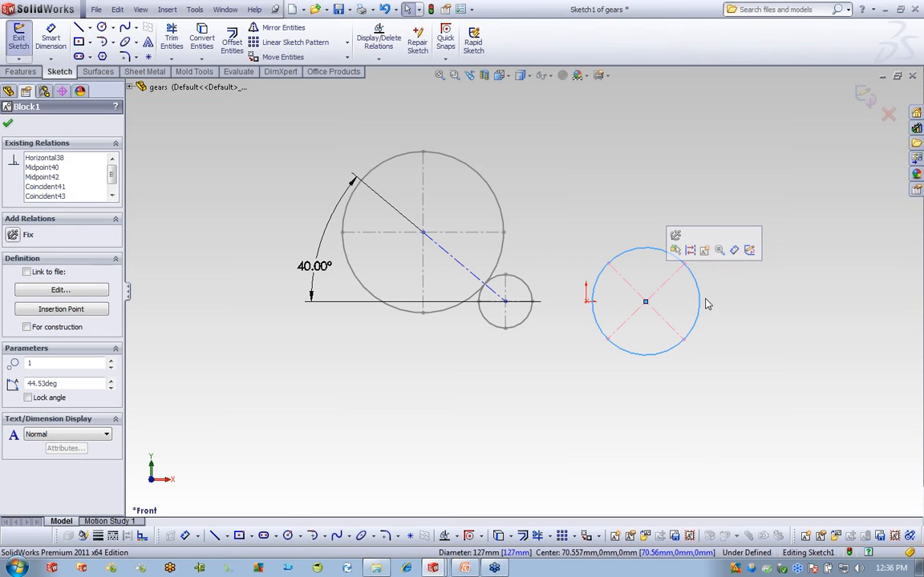
ctrl+click(586, 303)
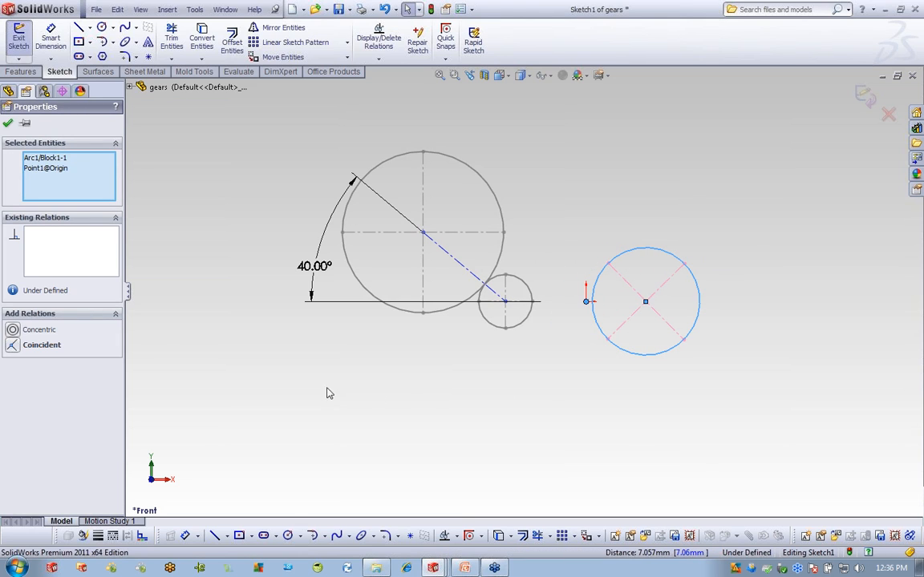
click(13, 335)
click(521, 398)
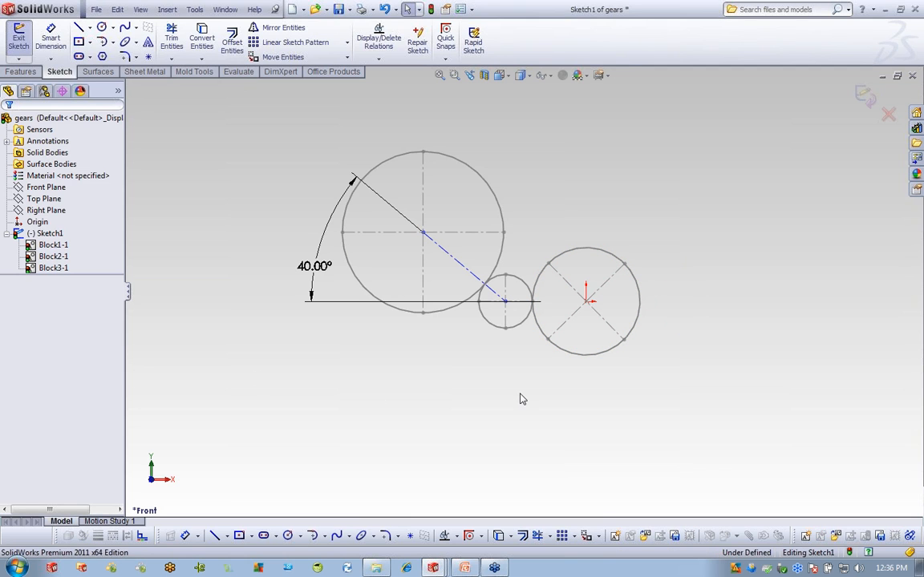
click(610, 255)
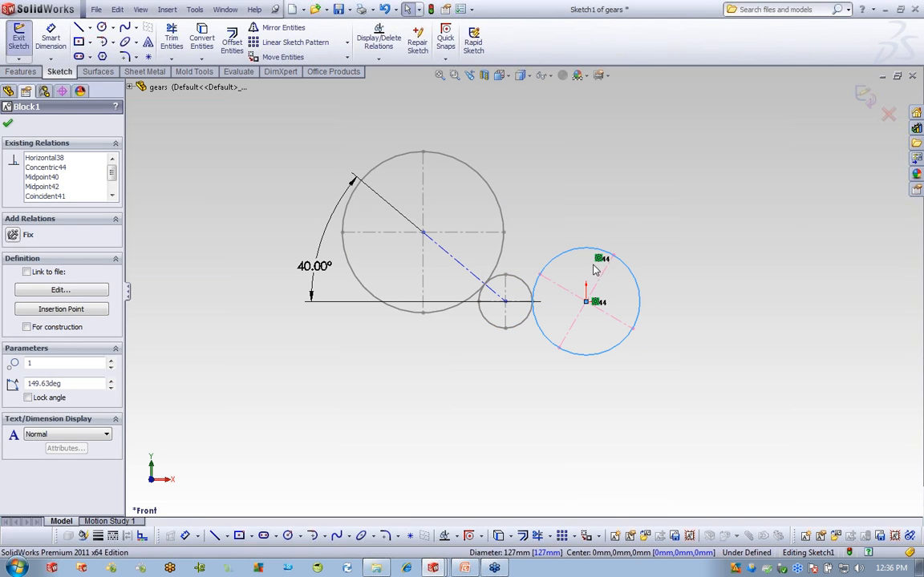
key(Escape)
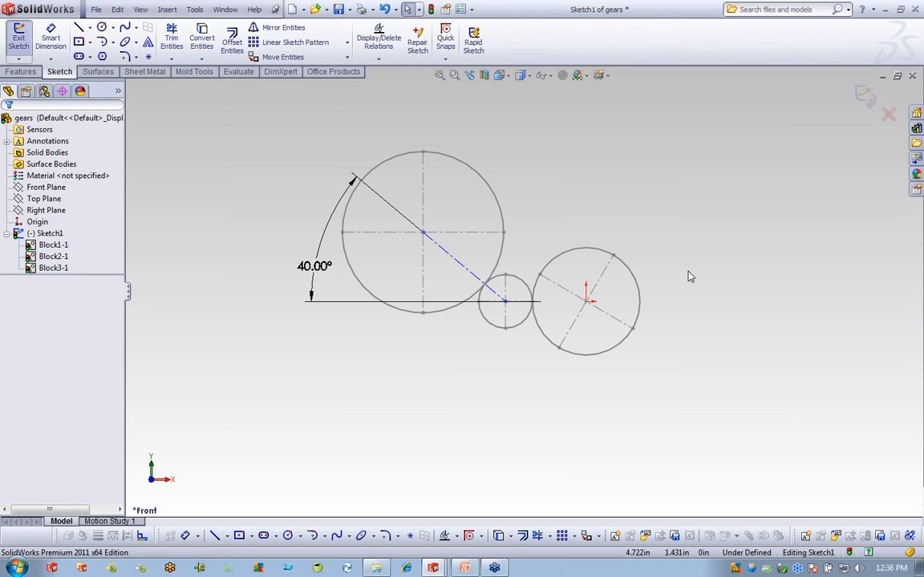
click(640, 287)
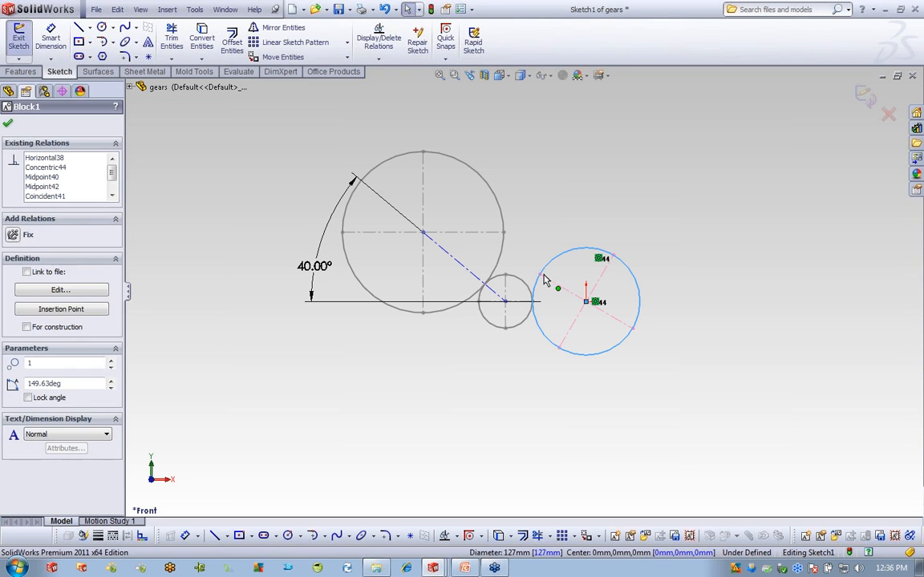
ctrl+click(527, 287)
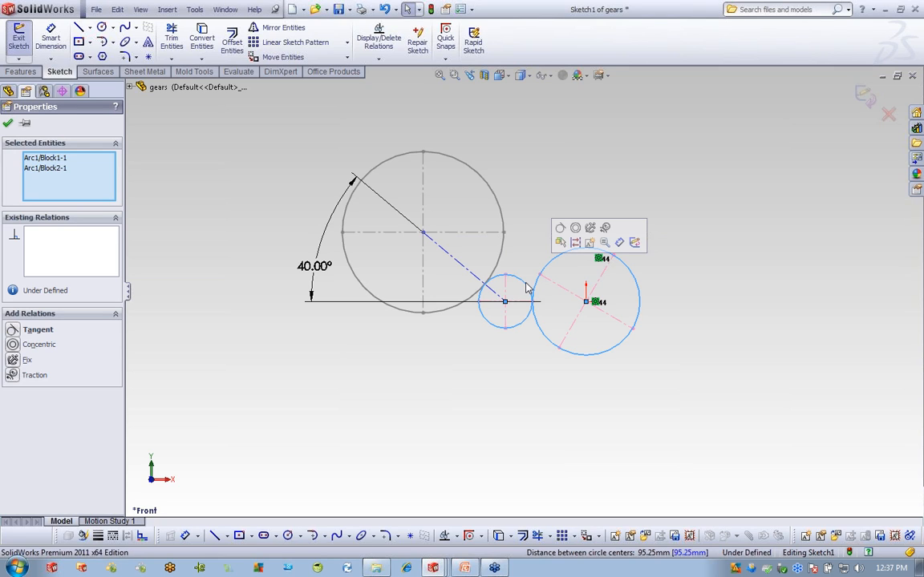
Engage the small gear with the right gear, and the small gear with the large gear, by traction.
click(606, 228)
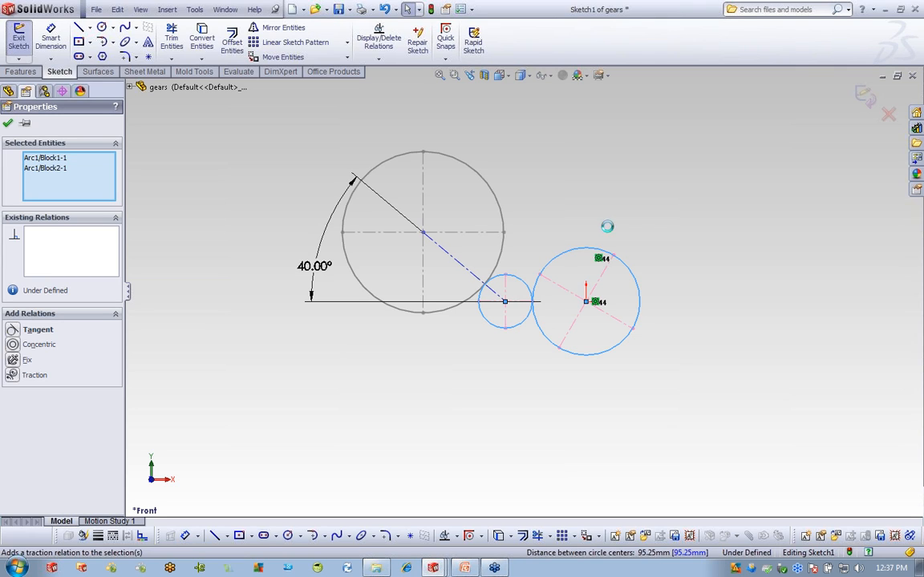
key(Escape)
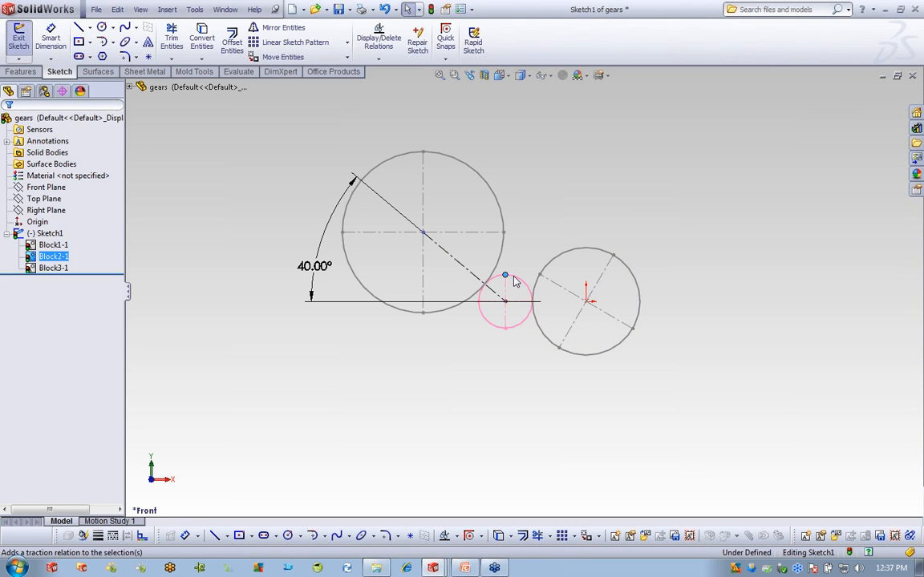
double_click(521, 284)
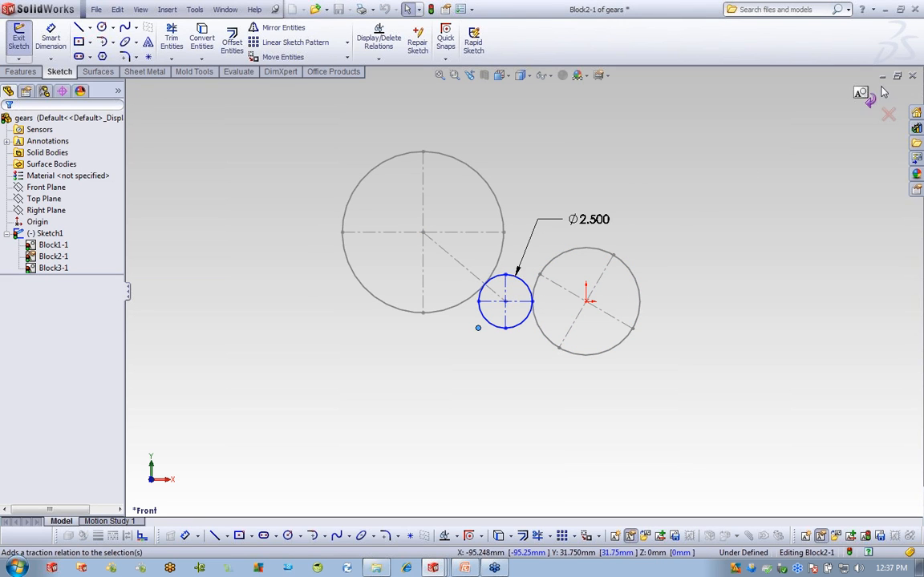
click(867, 99)
click(513, 281)
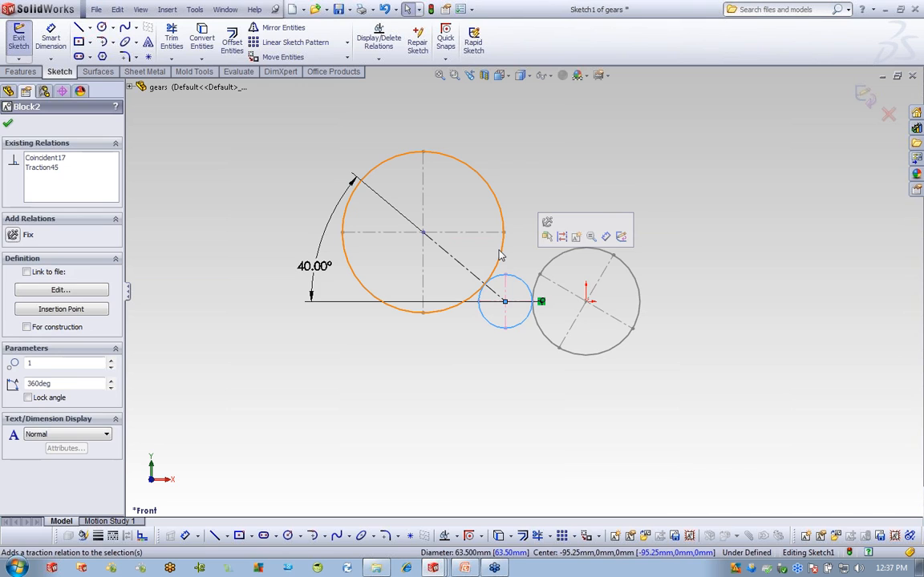
ctrl+click(500, 252)
click(578, 195)
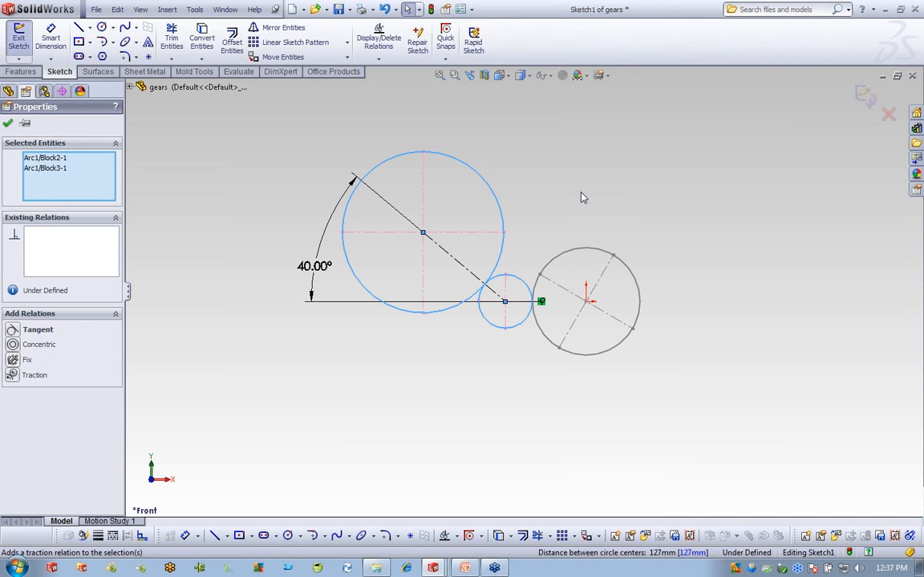
key(Escape)
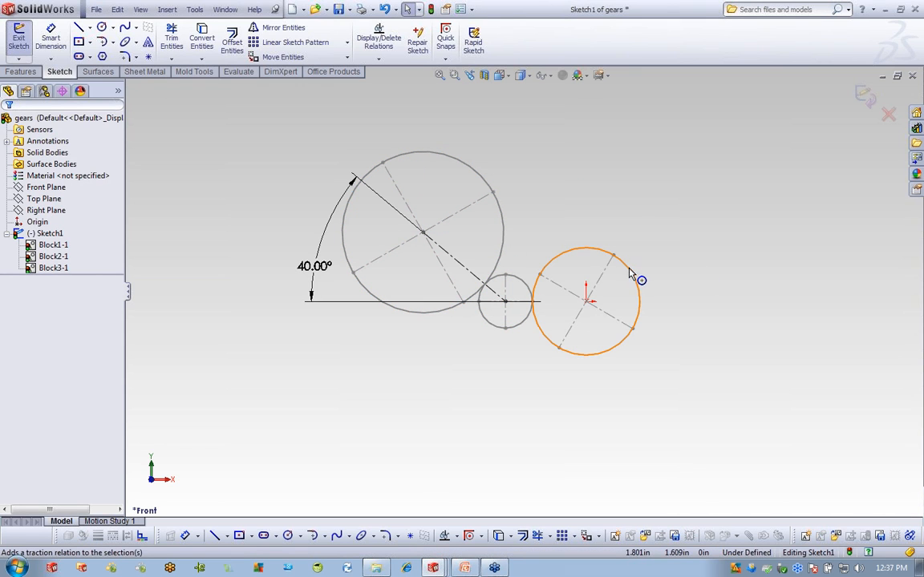
Rotate the right gear block twice to confirm all three gears turn together.
click(633, 273)
drag(630, 325, 608, 253)
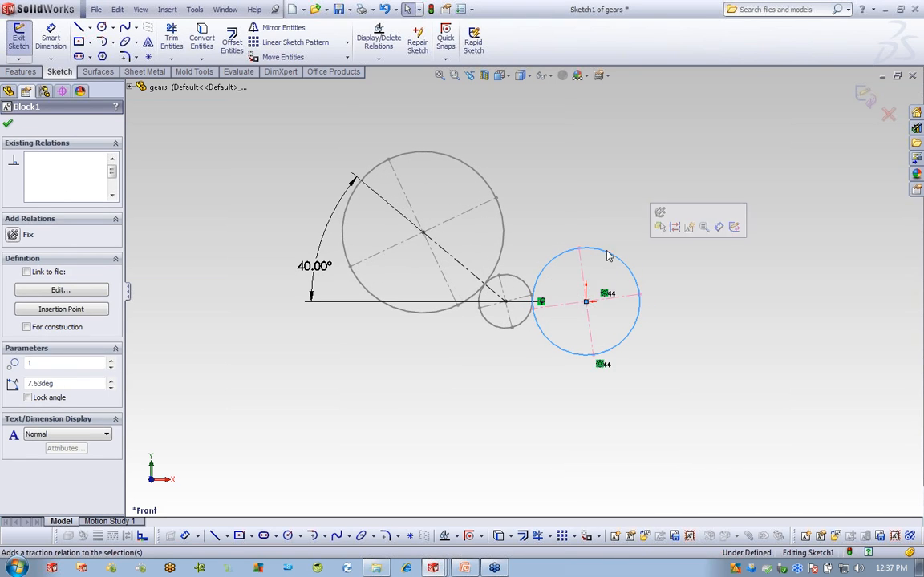
key(Escape)
drag(640, 281, 696, 319)
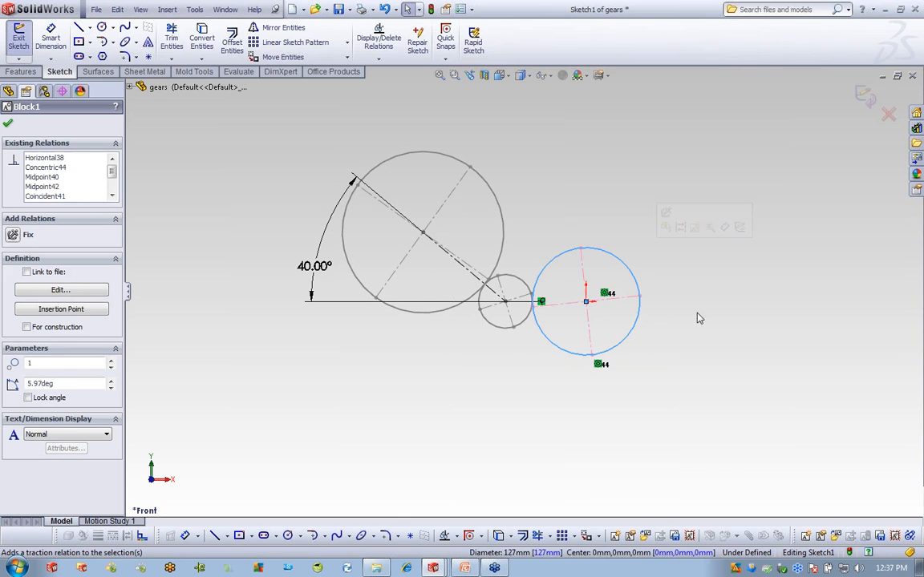
click(701, 328)
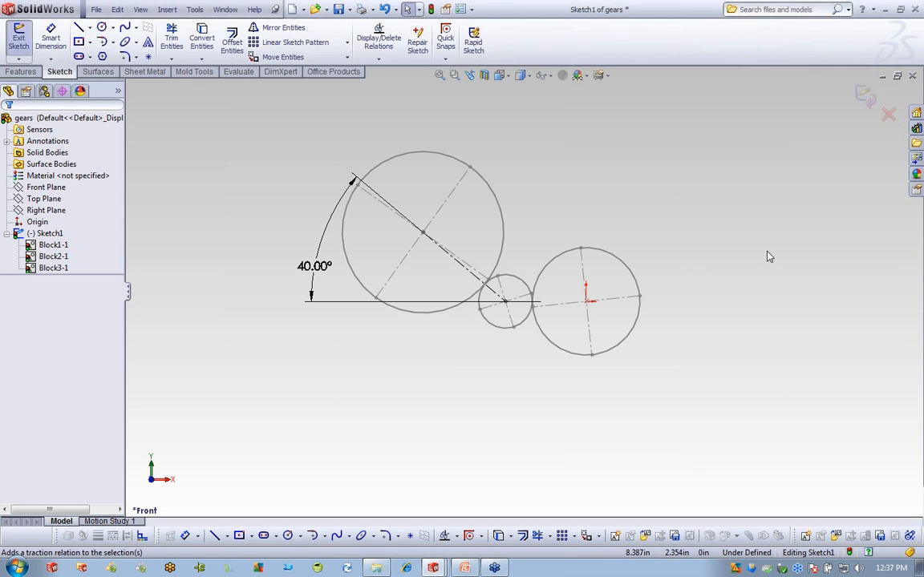
Close the gears part without saving and switch to the pulleys document.
click(913, 76)
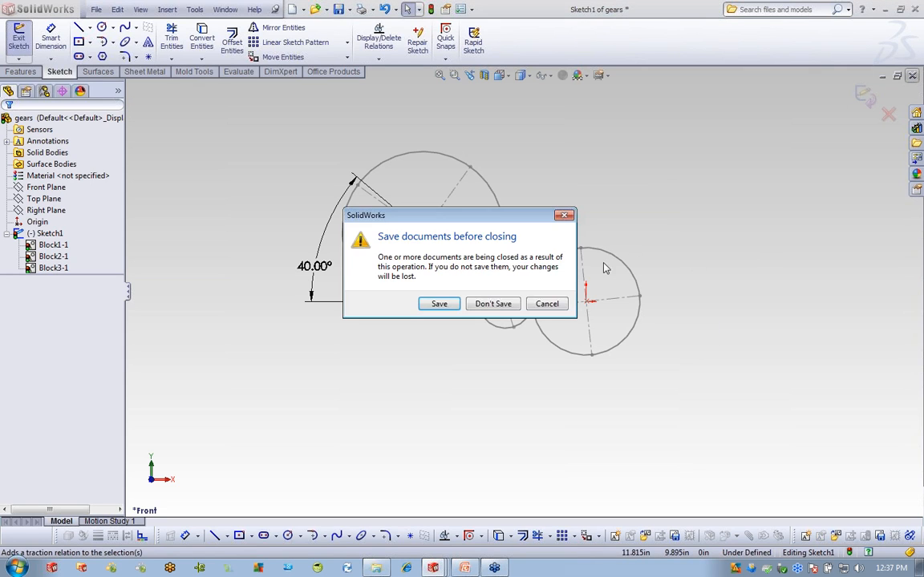
click(495, 304)
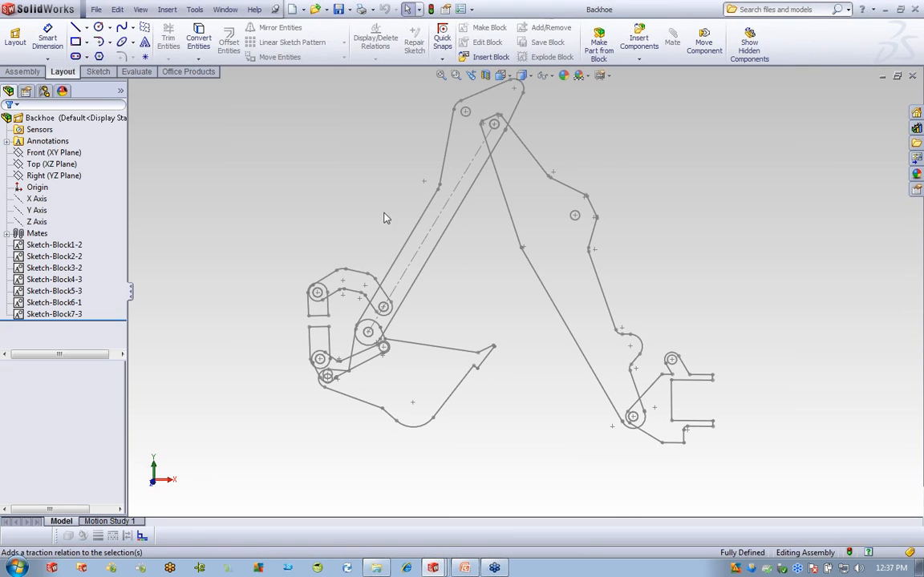
click(225, 8)
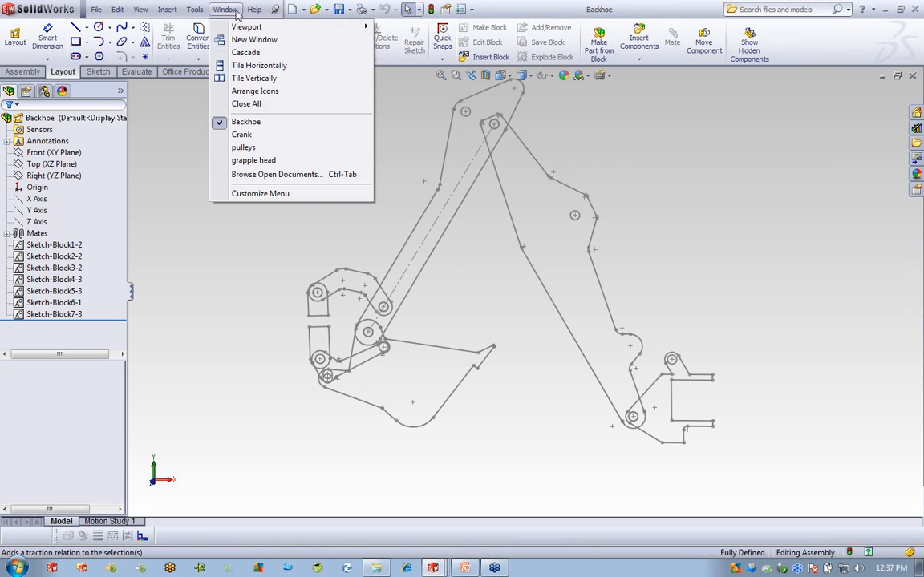
click(243, 149)
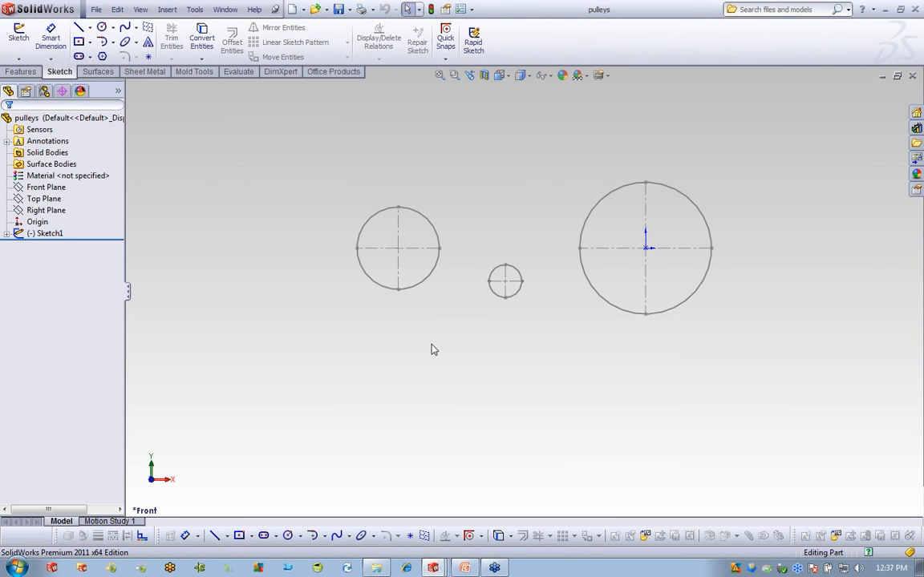
Edit the pulleys Sketch1 and bring up the Tools > Sketch Entities menu.
right_click(48, 234)
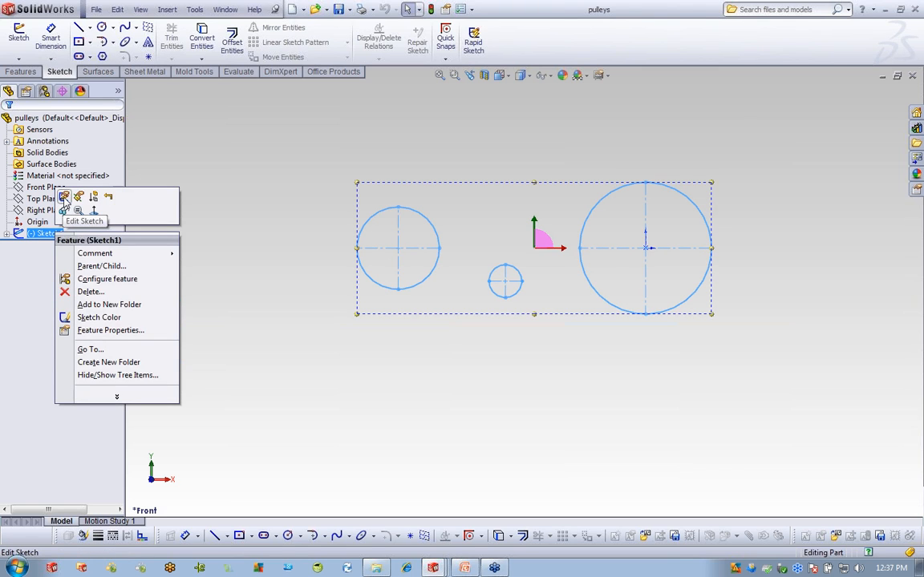
click(64, 197)
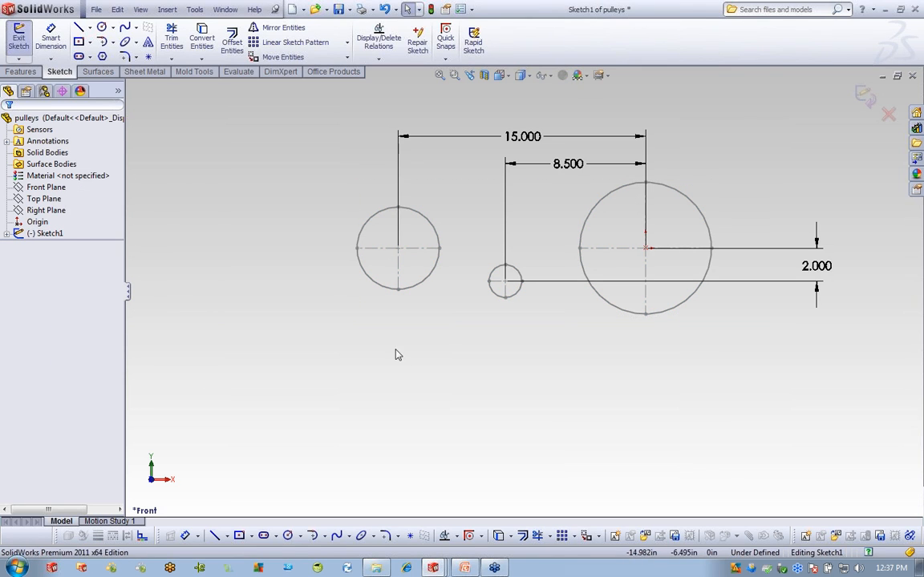
click(196, 10)
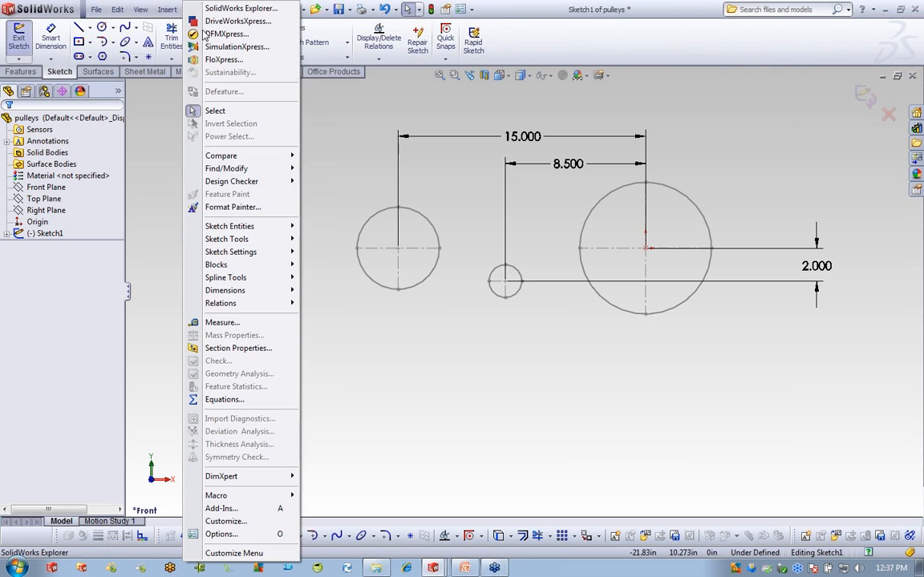
mouse_move(222, 229)
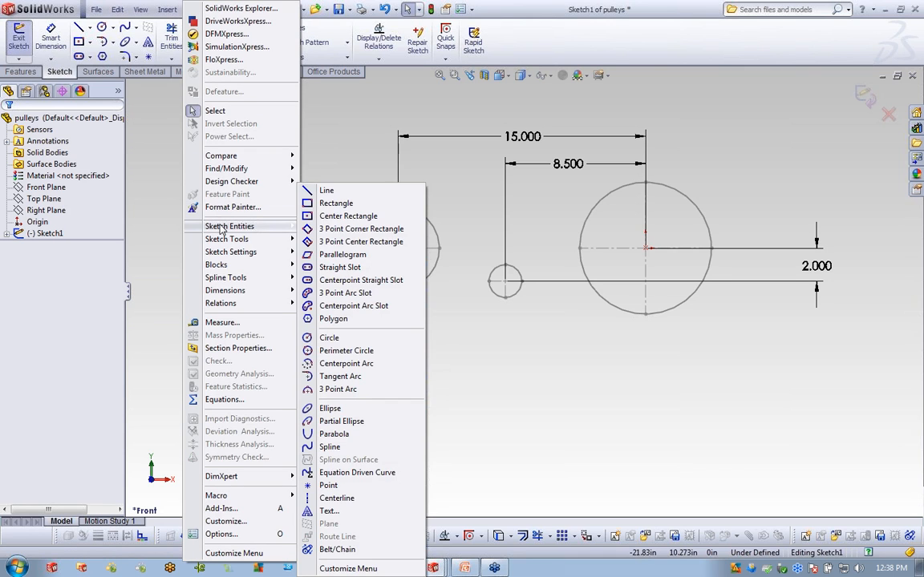
Create a belt around the left, large right and small pulley circles.
click(336, 549)
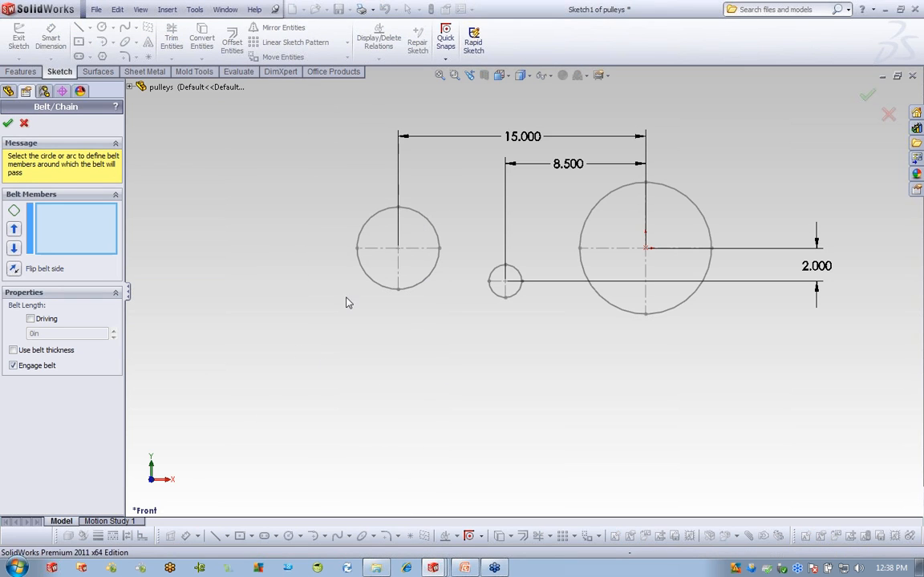
click(422, 216)
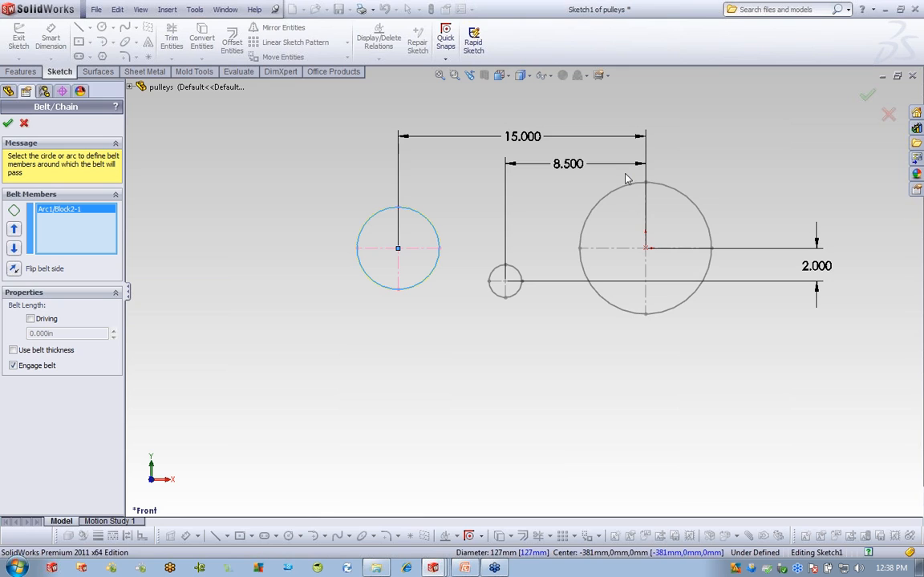
click(642, 191)
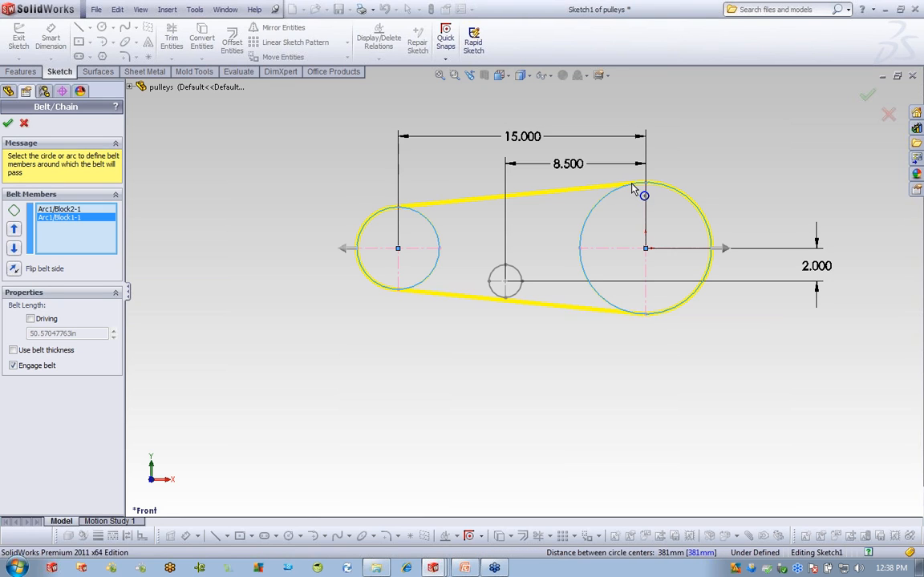
click(517, 269)
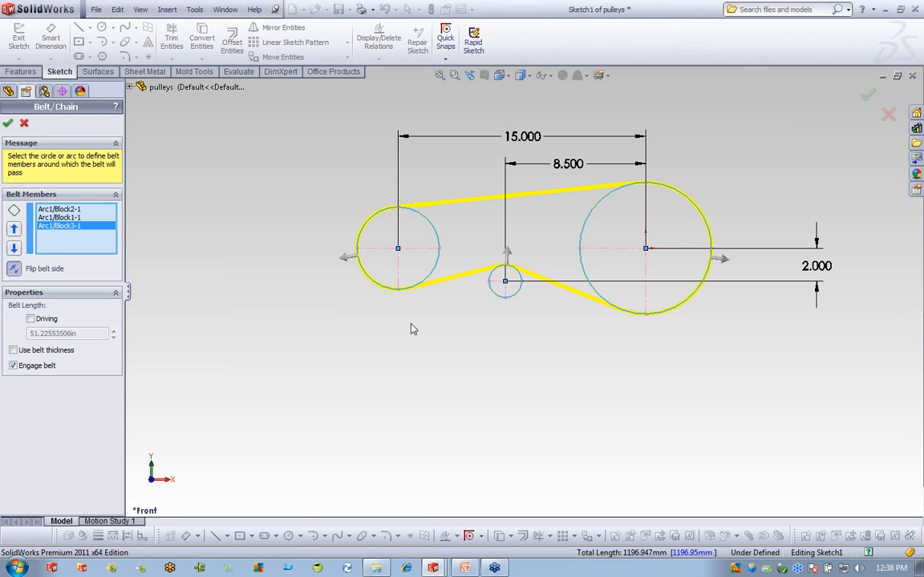
click(8, 122)
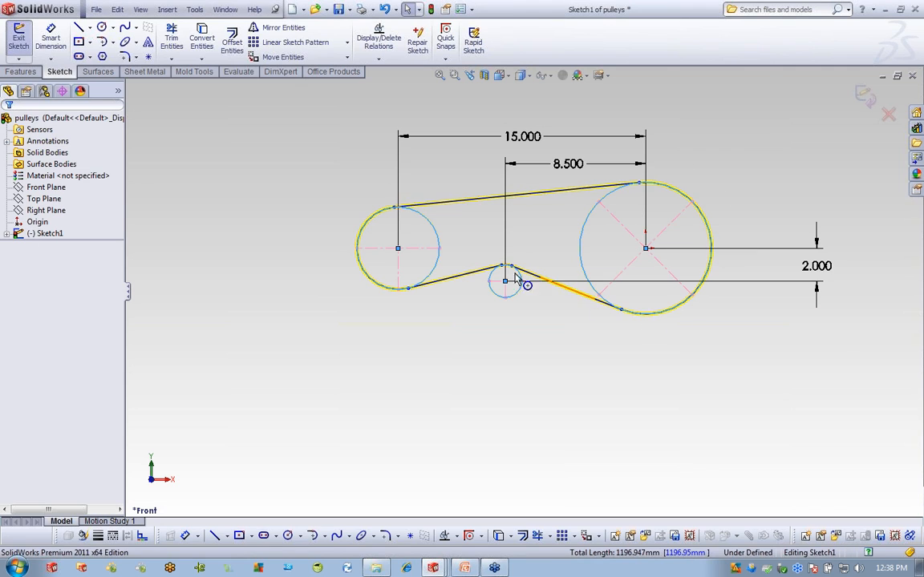
Rotate the large pulley to drive the belt, then exit the sketch and close pulleys.
click(716, 271)
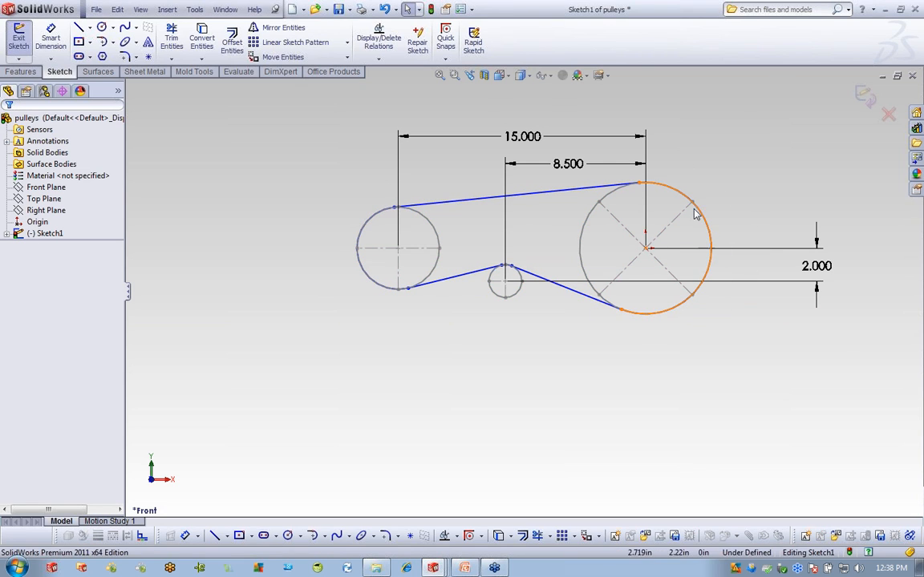
click(709, 233)
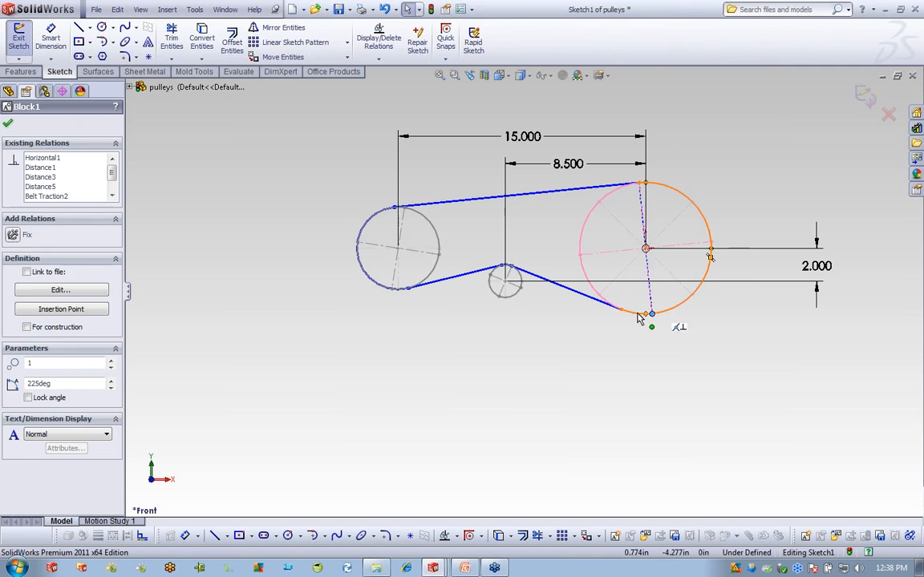
drag(701, 192, 712, 254)
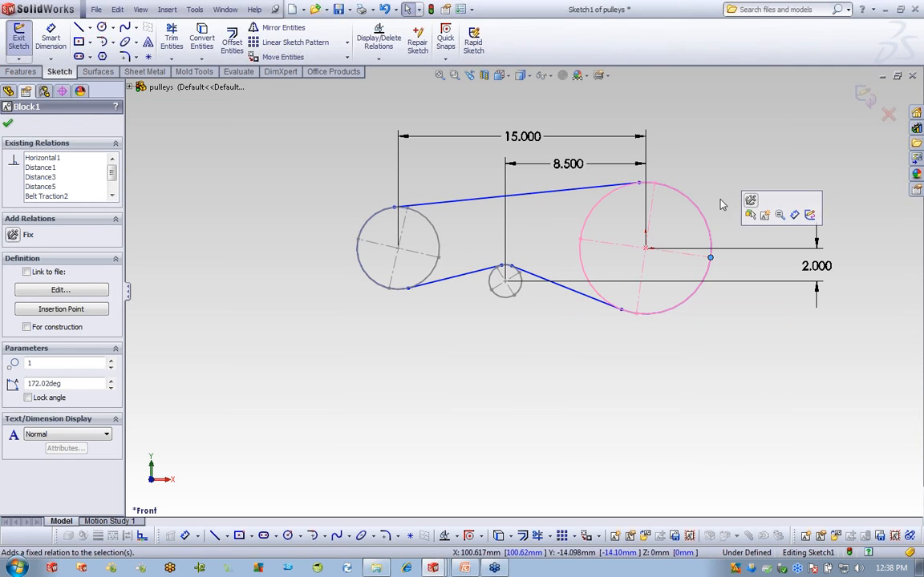
click(864, 95)
click(863, 94)
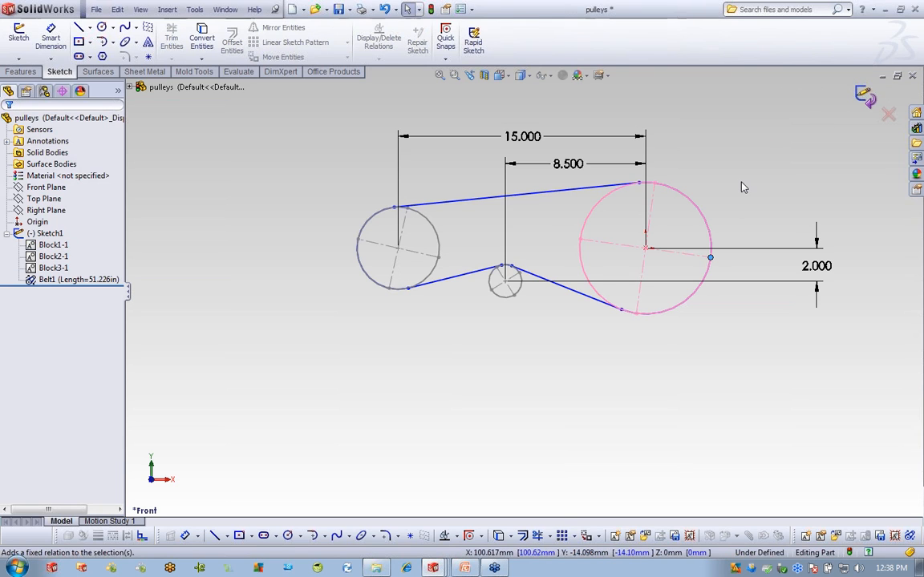
click(912, 76)
Discard the pulleys changes and edit the Backhoe assembly's layout sketch.
click(498, 305)
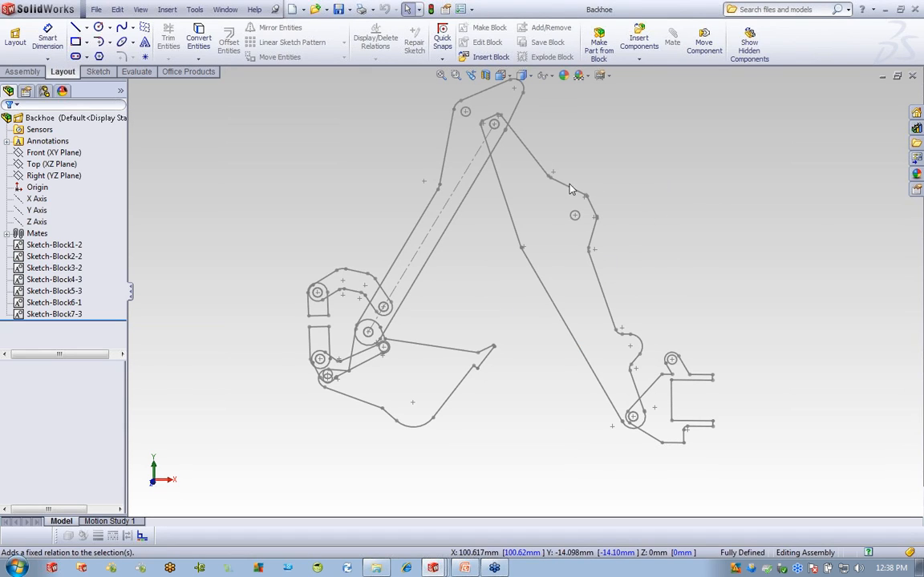
click(465, 57)
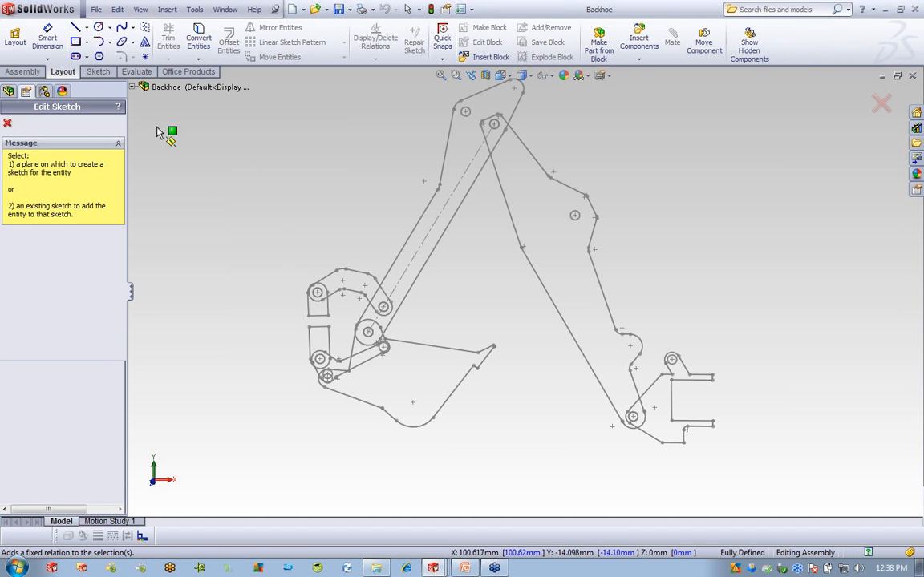
click(8, 121)
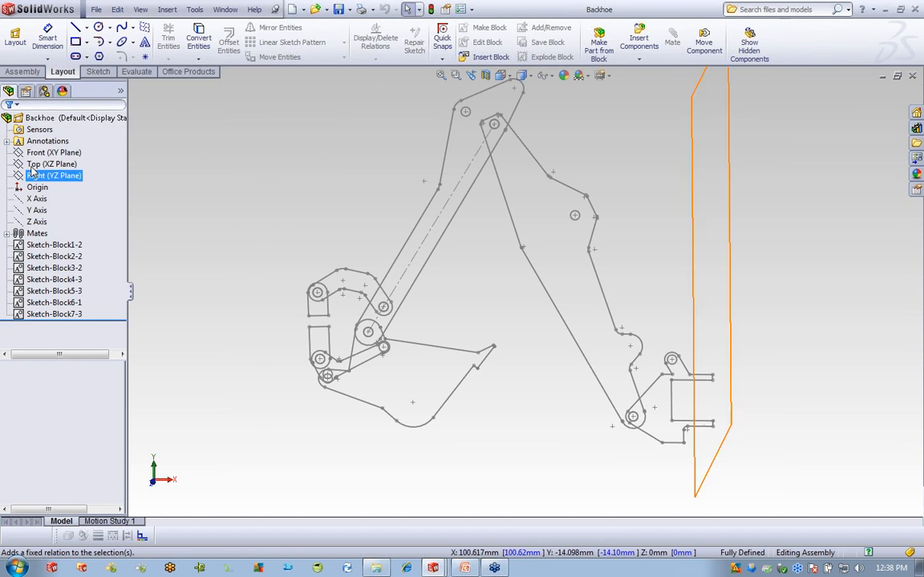
click(39, 119)
right_click(38, 120)
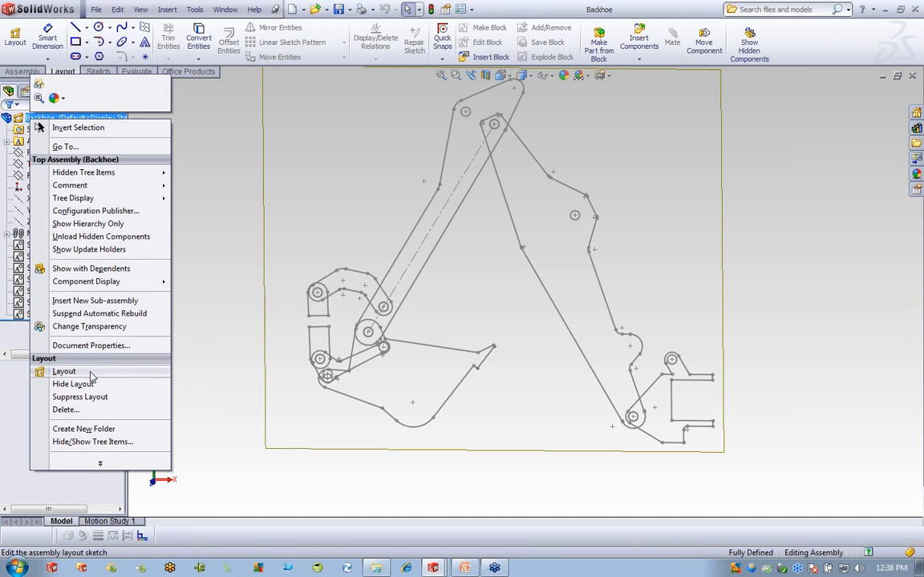
click(64, 371)
Insert Sketch-Block8 from Layout LL\Lesson07\Exercises\Sketch Block at the upper left, at 0.7 scale.
click(491, 58)
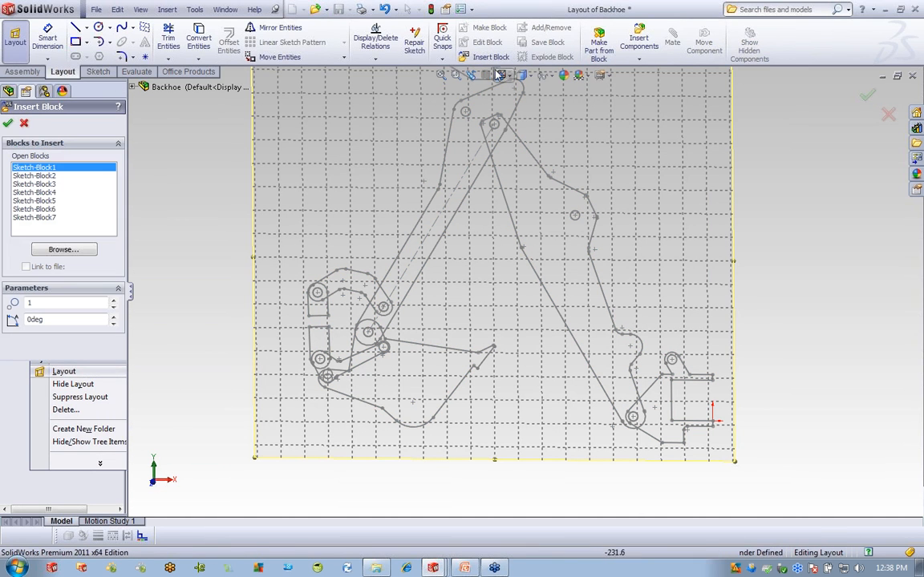
click(63, 250)
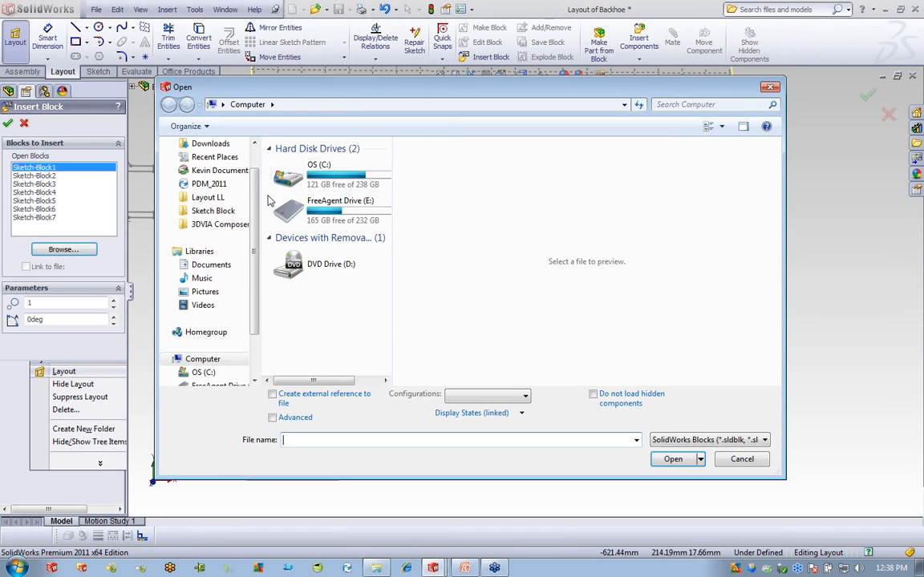
click(213, 198)
double_click(305, 177)
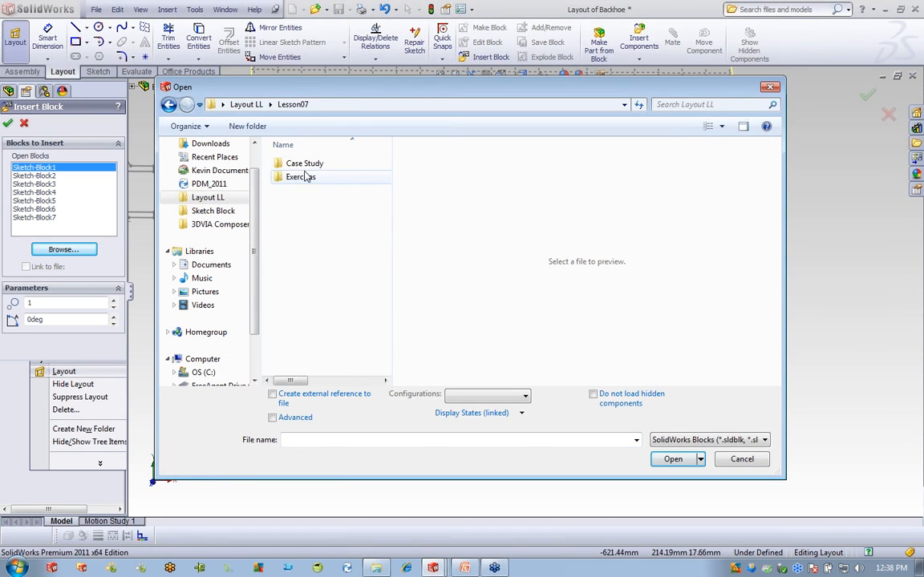
click(313, 163)
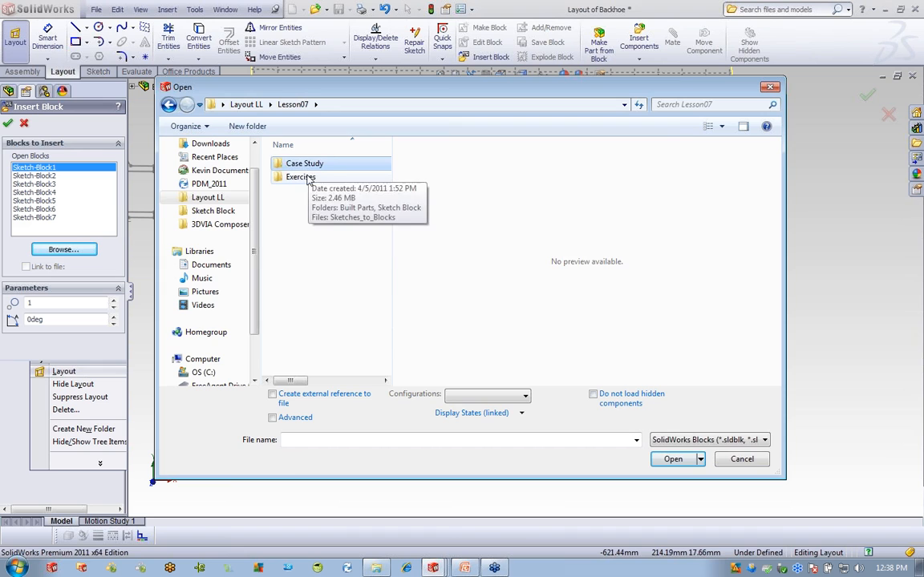
double_click(309, 175)
double_click(309, 176)
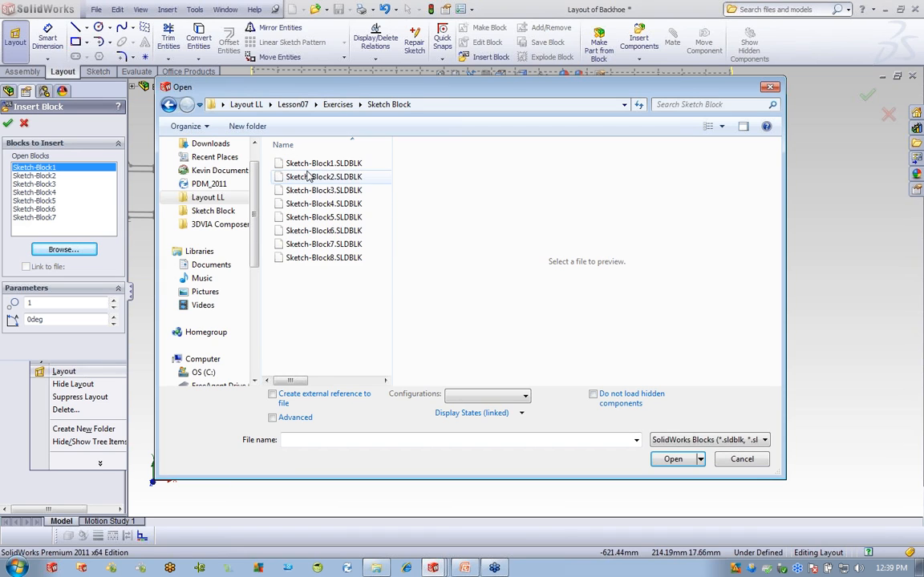
click(341, 259)
click(672, 459)
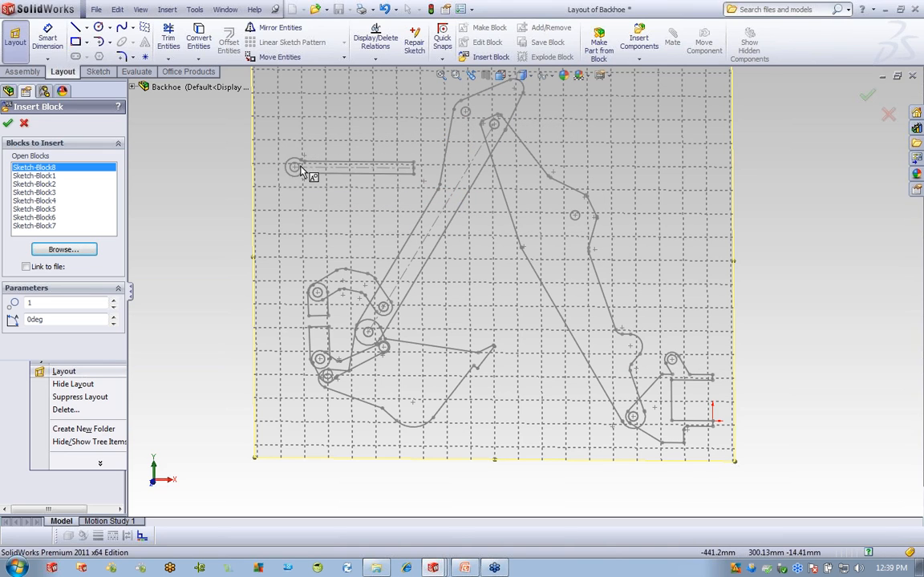
click(297, 171)
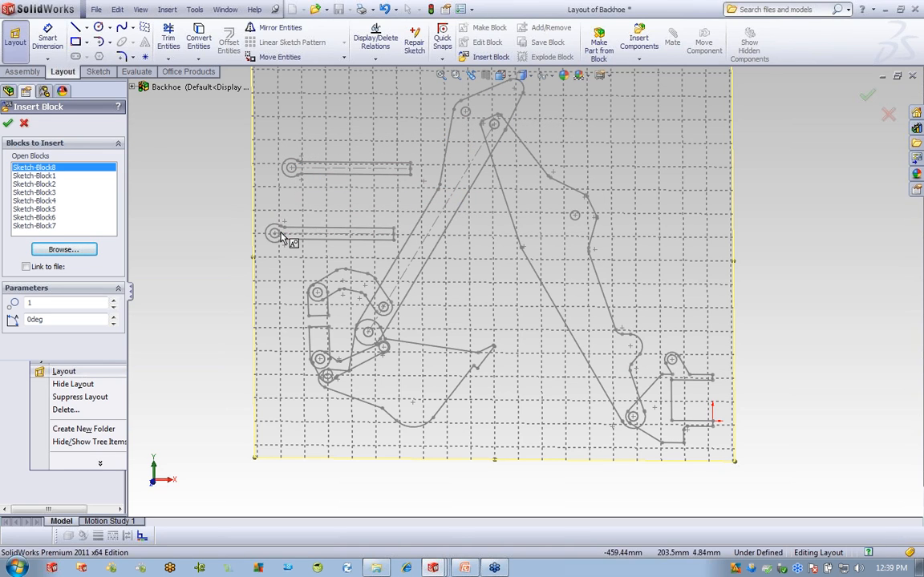
drag(50, 306, 27, 304)
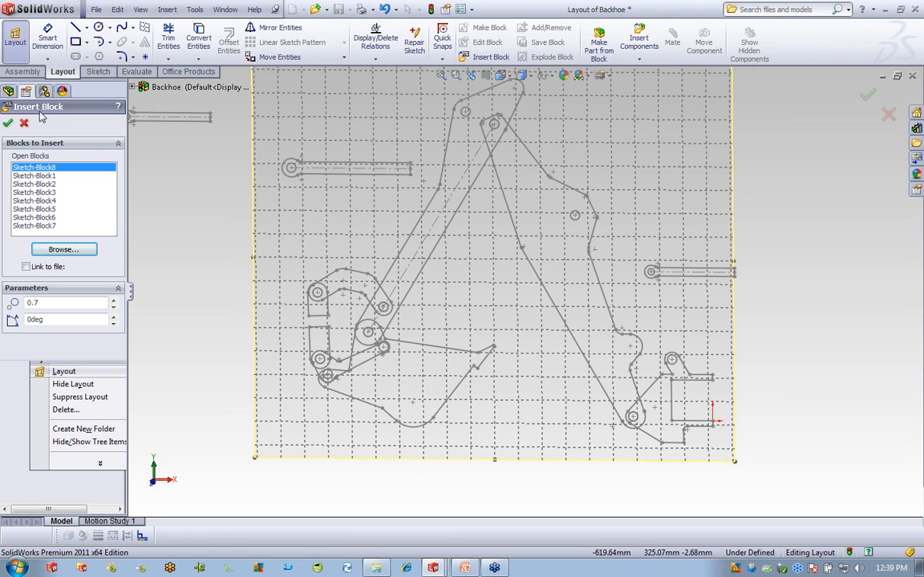
click(9, 123)
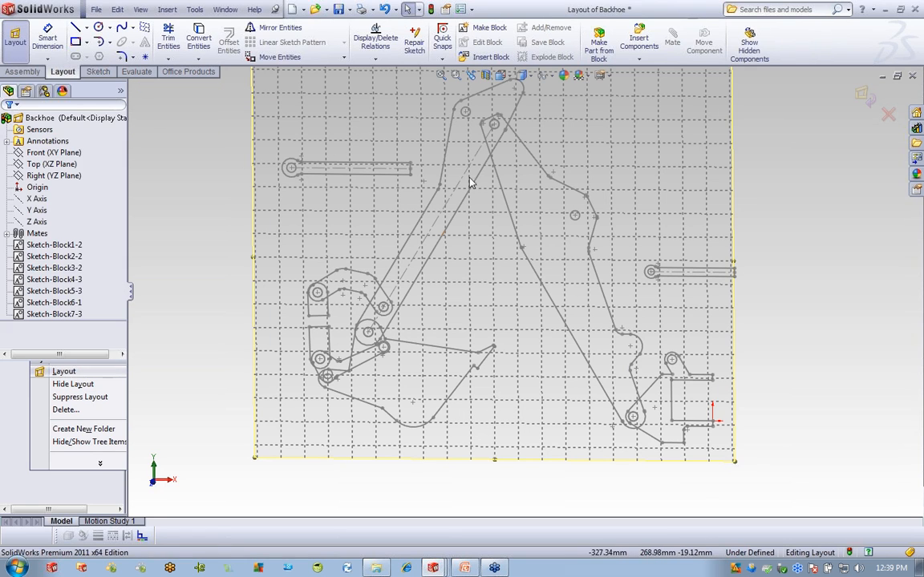
Set the upper-left Sketch-Block8 link's angle to 57deg with Lock angle, then close the layout.
click(369, 175)
scroll(122, 292, down, 3)
scroll(122, 293, down, 2)
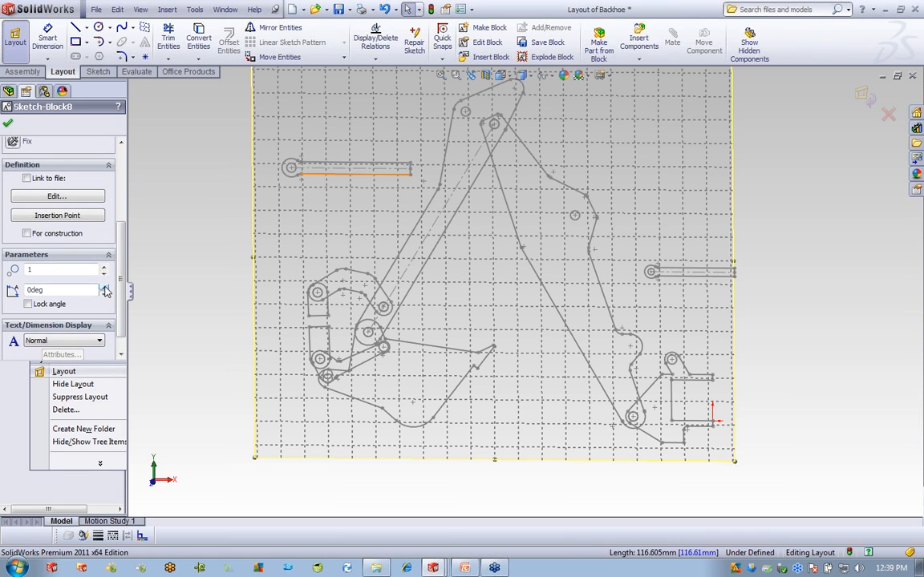
drag(104, 288, 105, 290)
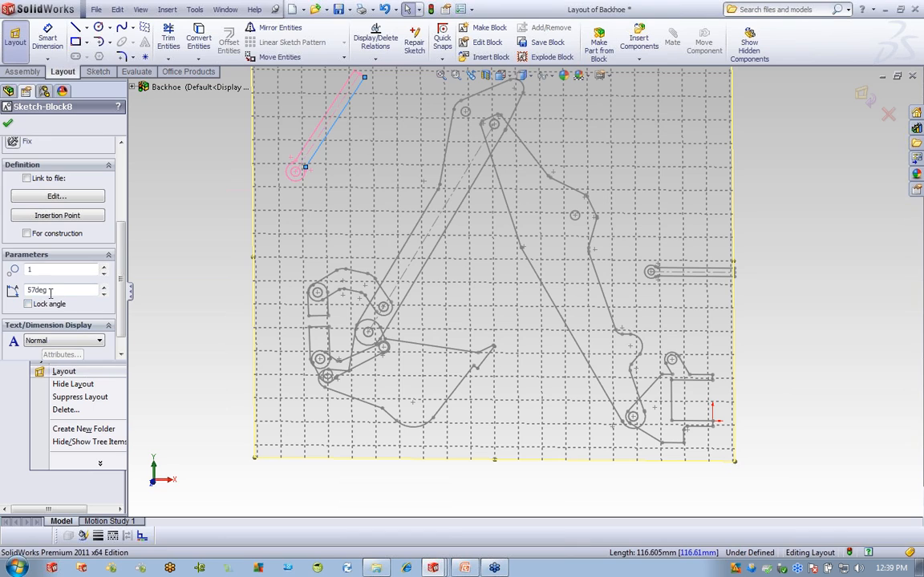
click(28, 304)
drag(121, 252, 124, 186)
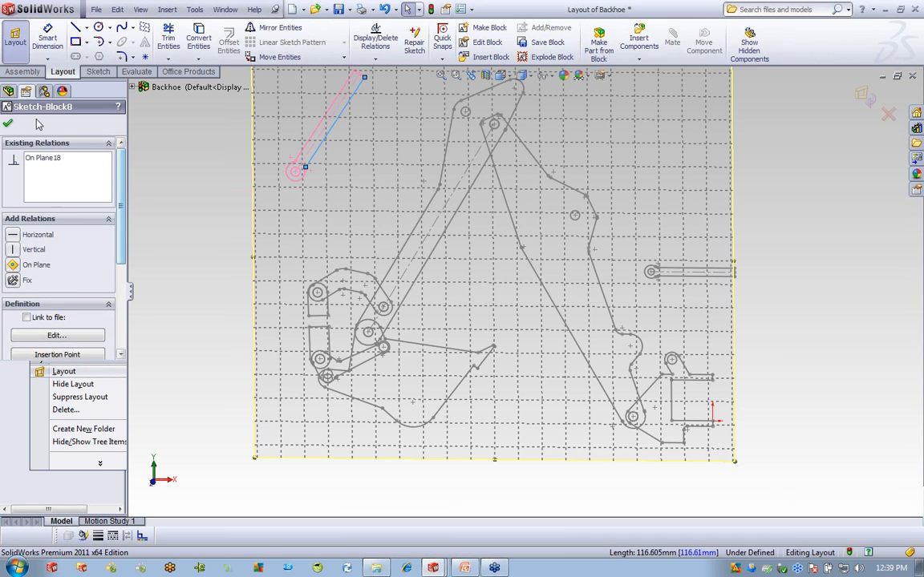
click(888, 113)
click(912, 76)
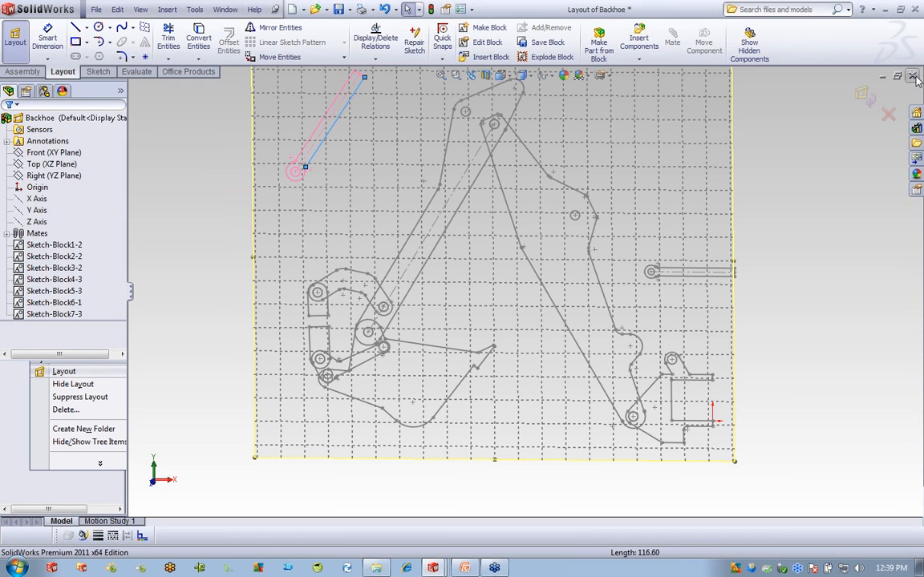
Discard the Backhoe layout and show the hidden Piston, Cylinder and Frame components.
click(493, 303)
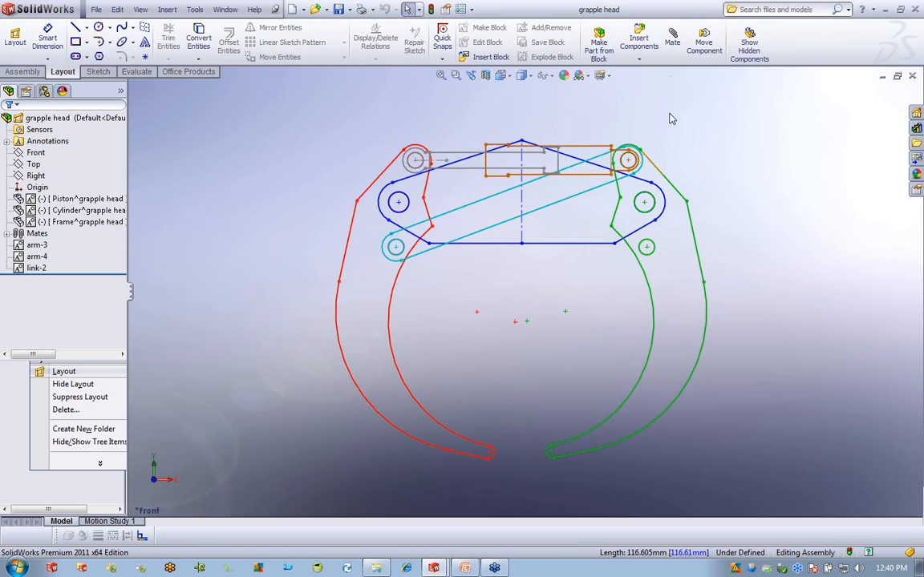
middle_drag(732, 293, 703, 329)
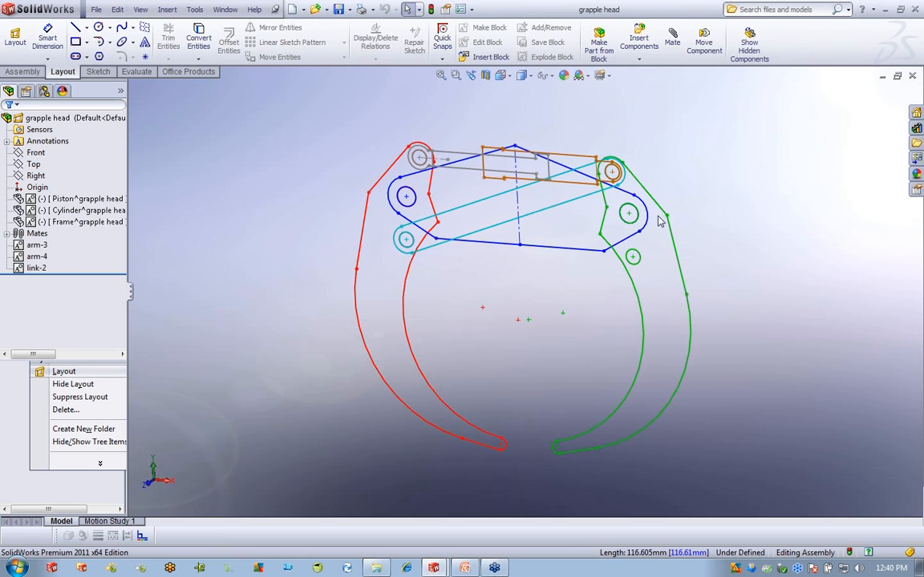
click(84, 199)
ctrl+click(84, 223)
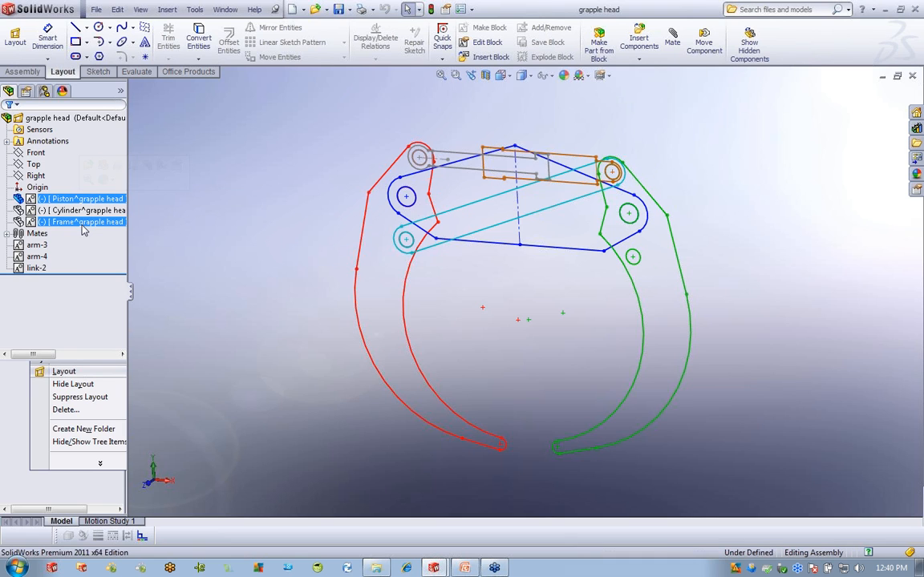
ctrl+click(84, 210)
right_click(84, 211)
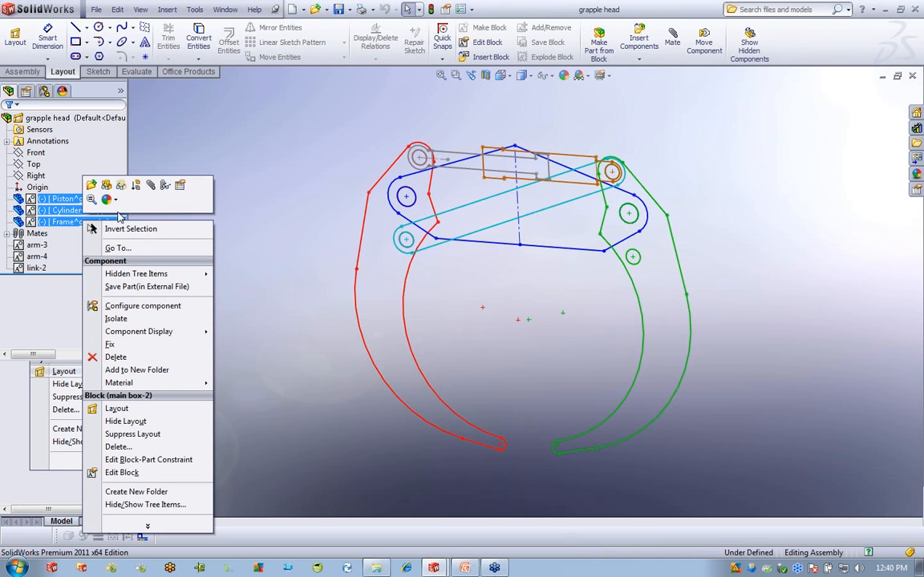
click(106, 187)
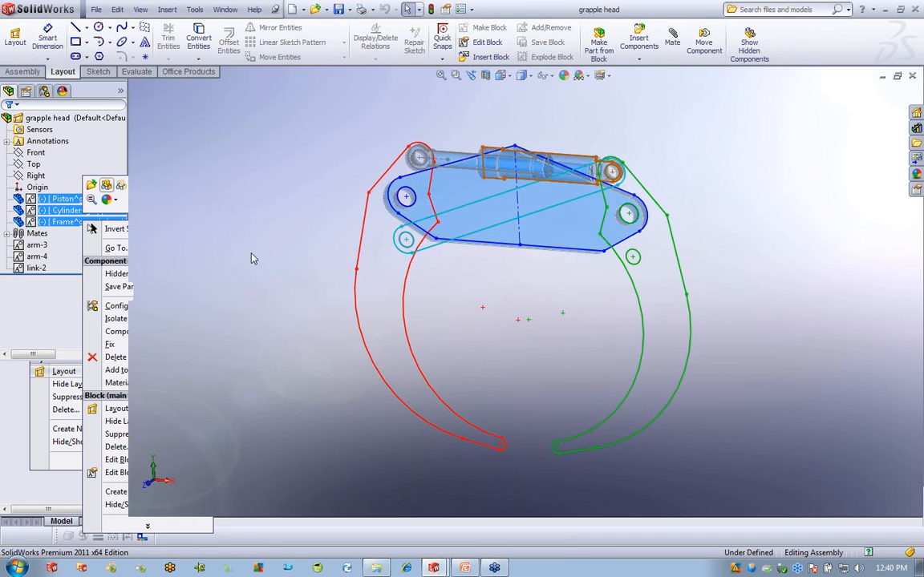
Drag the Frame component, then select the arm-3 and arm-4 blocks.
click(249, 248)
middle_drag(675, 317, 679, 320)
drag(578, 239, 593, 233)
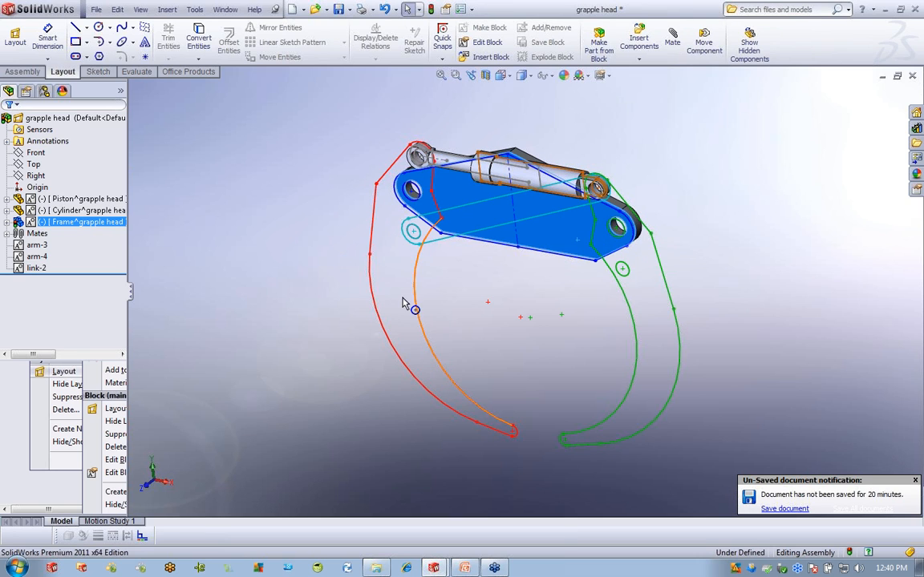
click(229, 274)
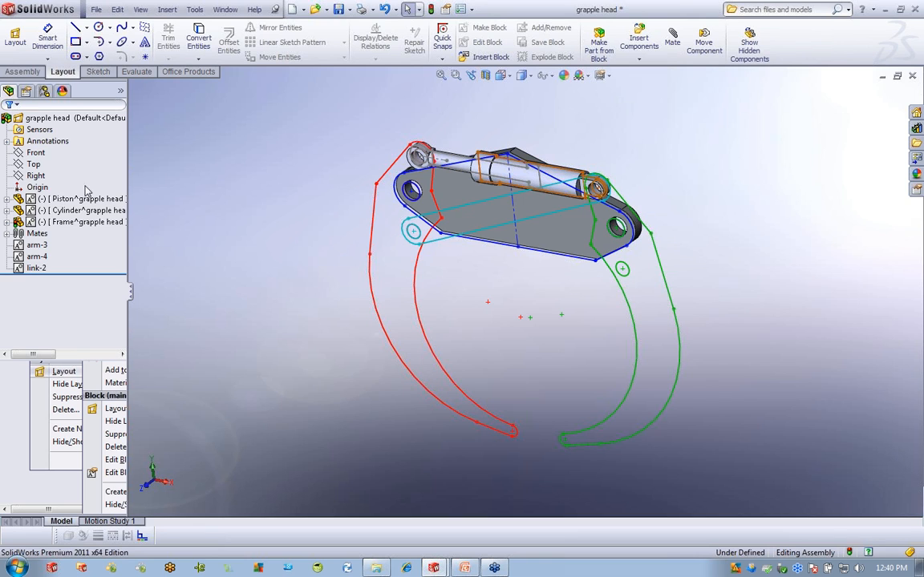
click(36, 245)
ctrl+click(39, 257)
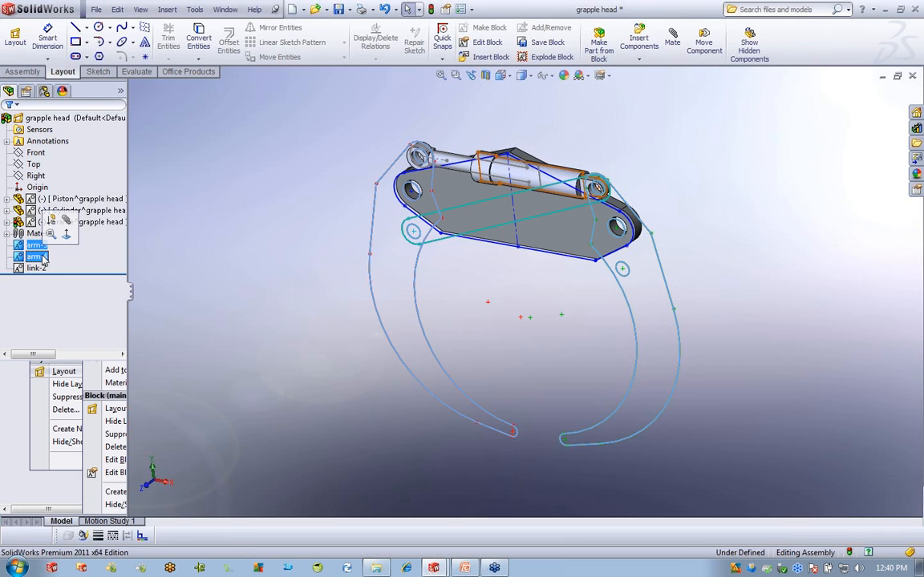
Make parts from the arm-3 and arm-4 blocks using the Project constraint and prt_mm template.
right_click(41, 257)
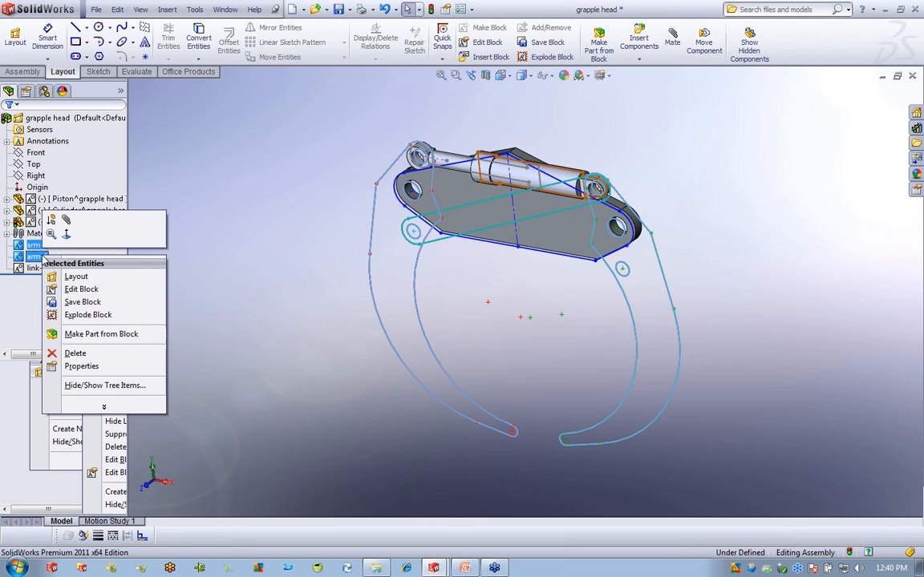
click(112, 335)
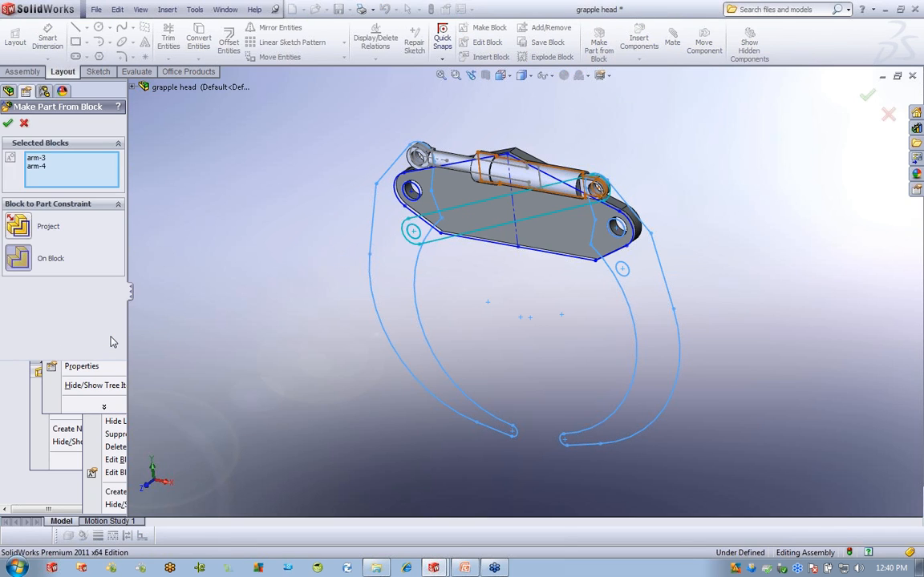
click(23, 228)
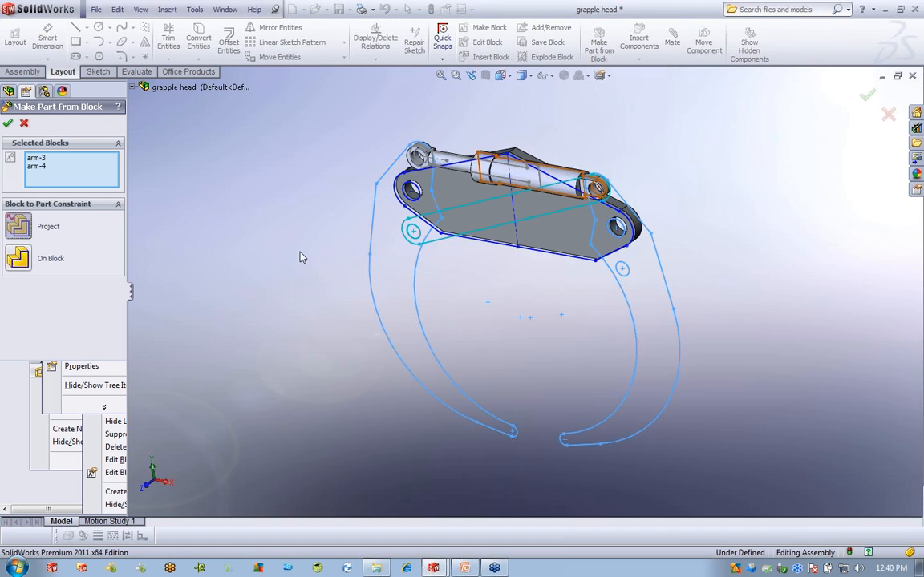
click(8, 125)
click(275, 148)
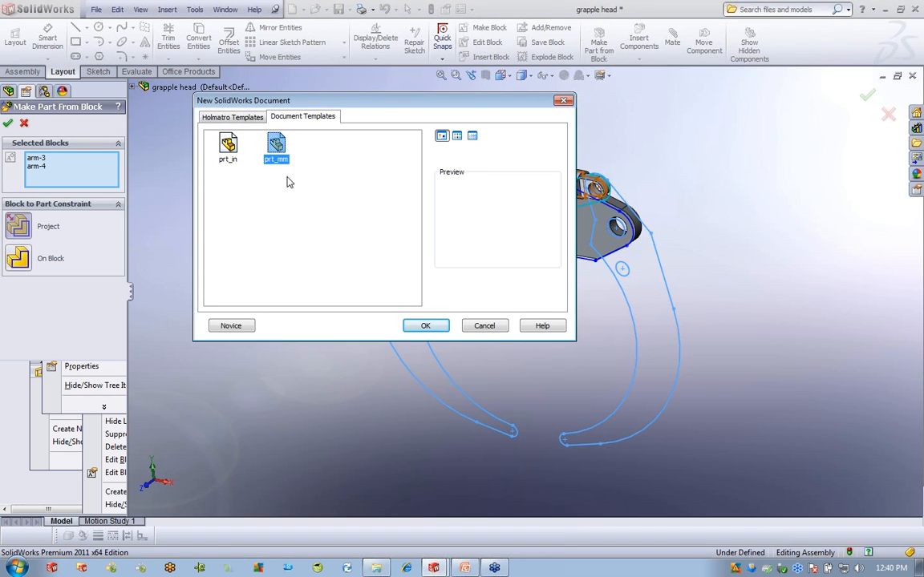
click(423, 325)
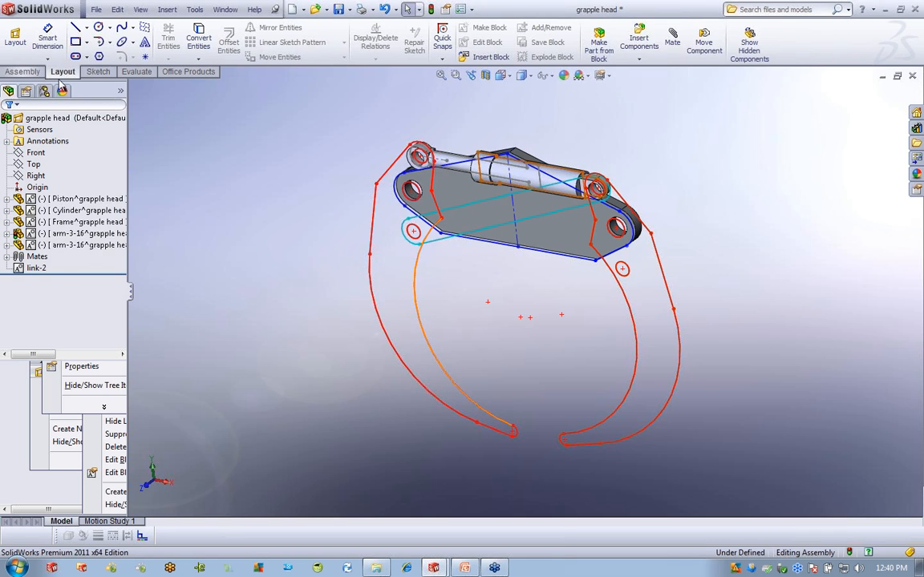
Expand the arm-3-16 component, edit it in context and select its Sketch1 for extrusion.
click(80, 234)
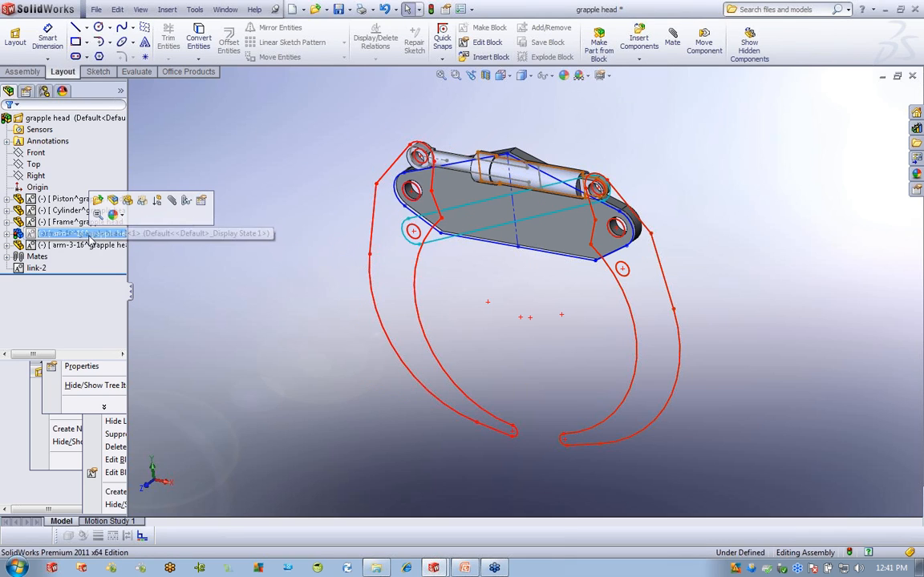
ctrl+click(75, 245)
click(75, 245)
click(6, 234)
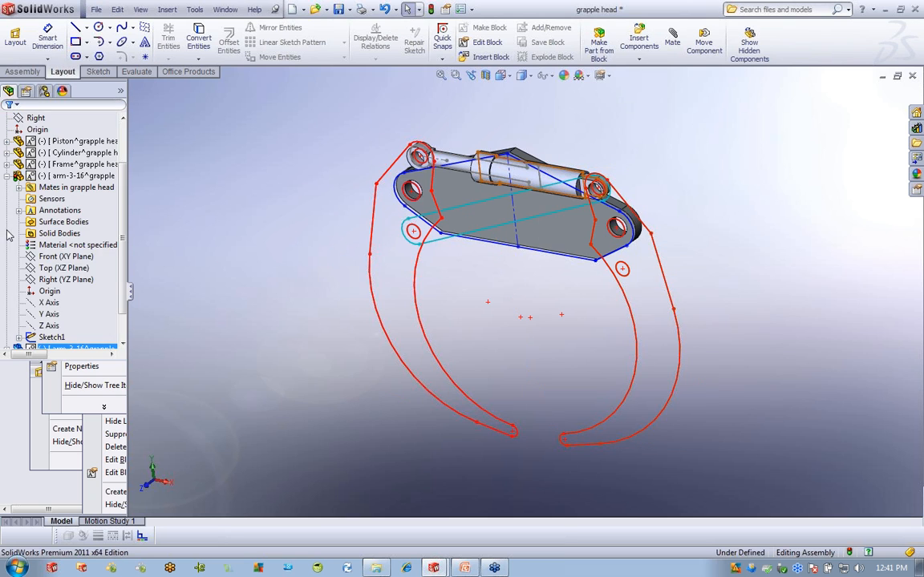
click(51, 337)
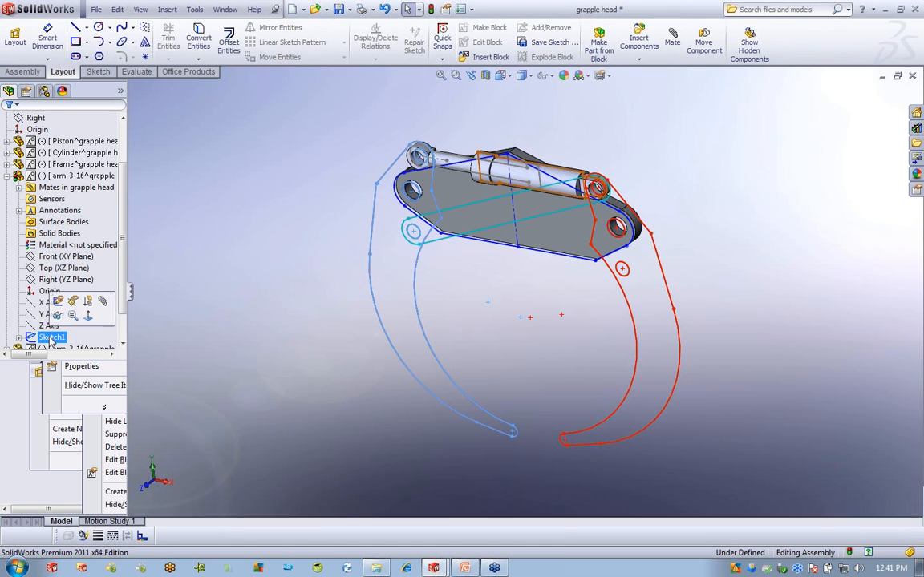
right_click(56, 176)
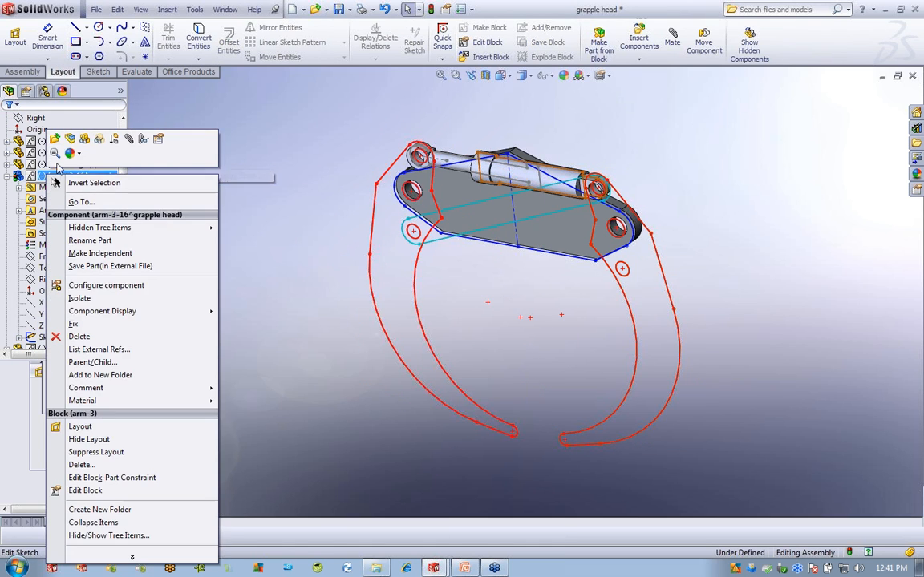
click(69, 131)
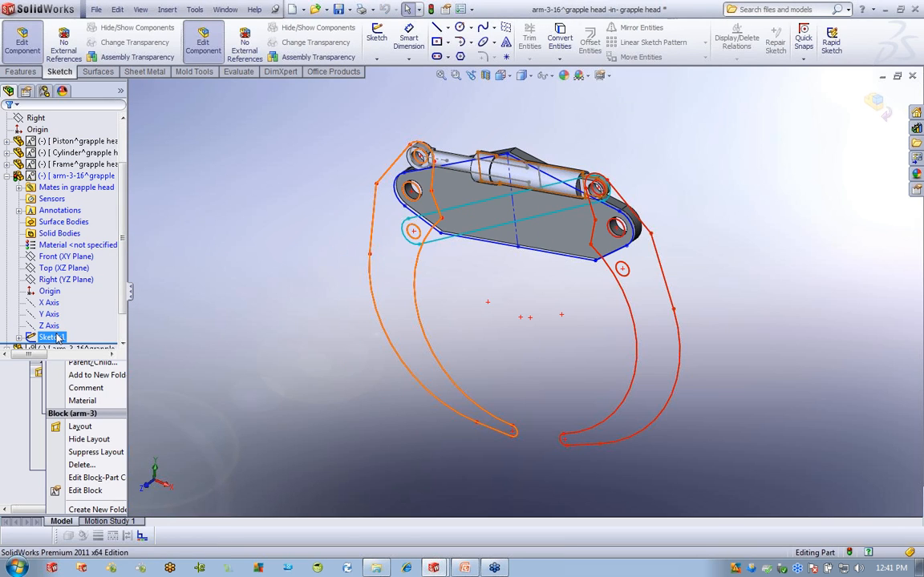
click(56, 337)
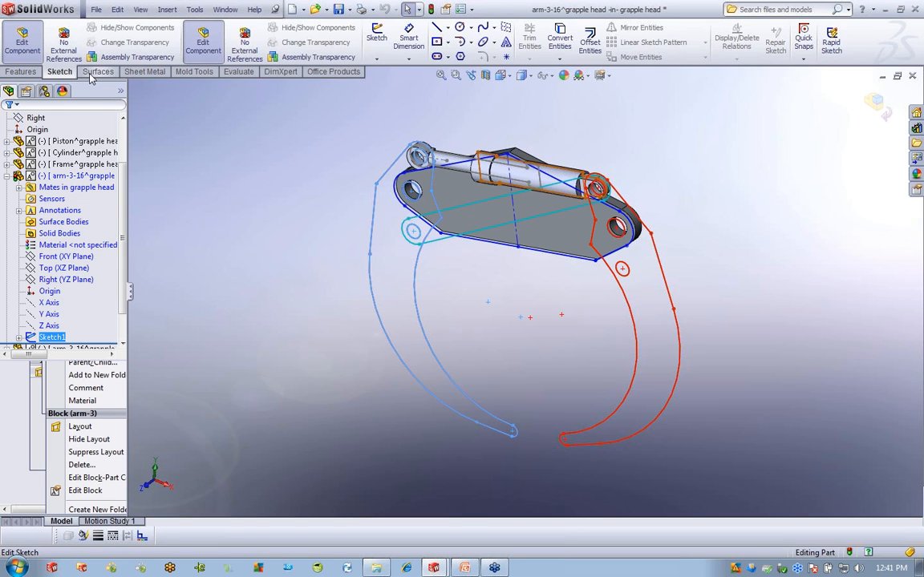
click(20, 71)
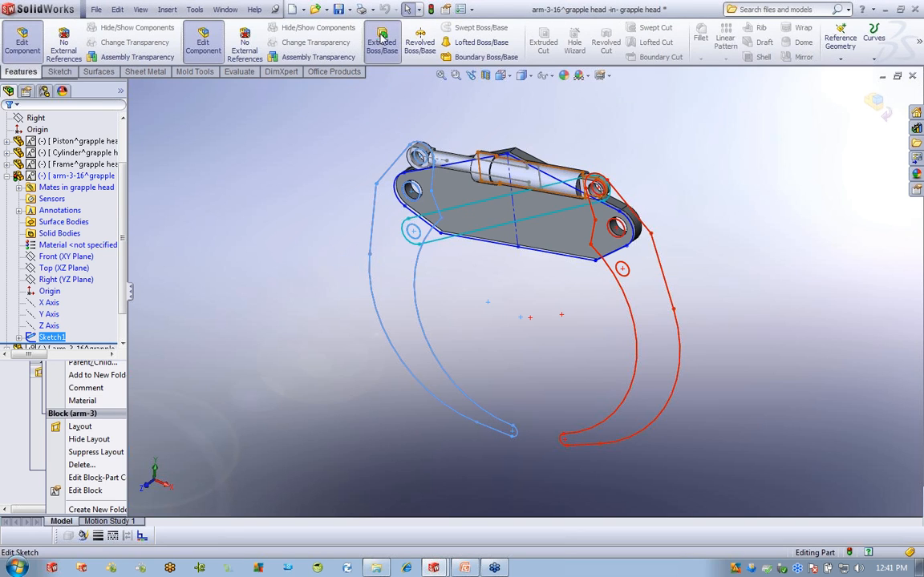
Extrude the arm-3-16 sketch to a 70 mm Blind depth, then view its configurations.
click(382, 40)
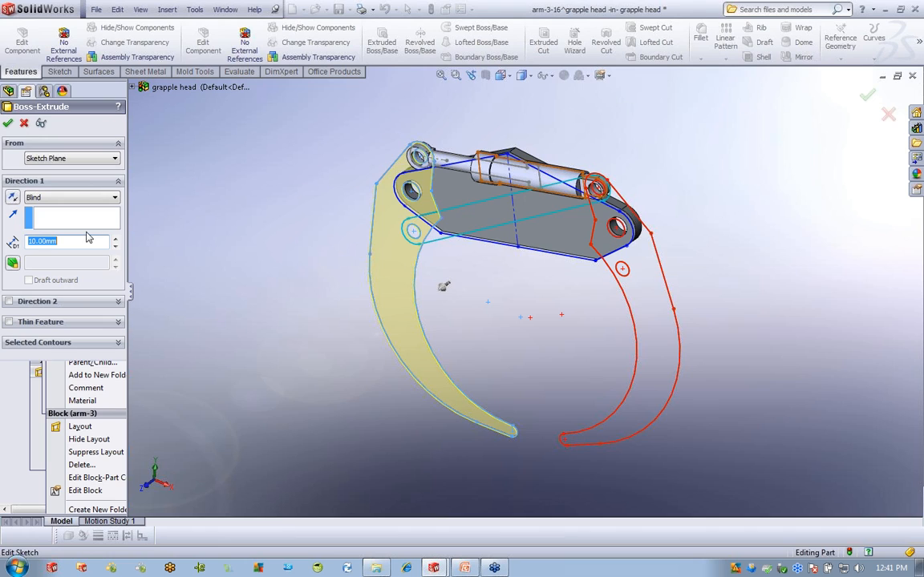
text(20)
key(Return)
text(70)
key(Return)
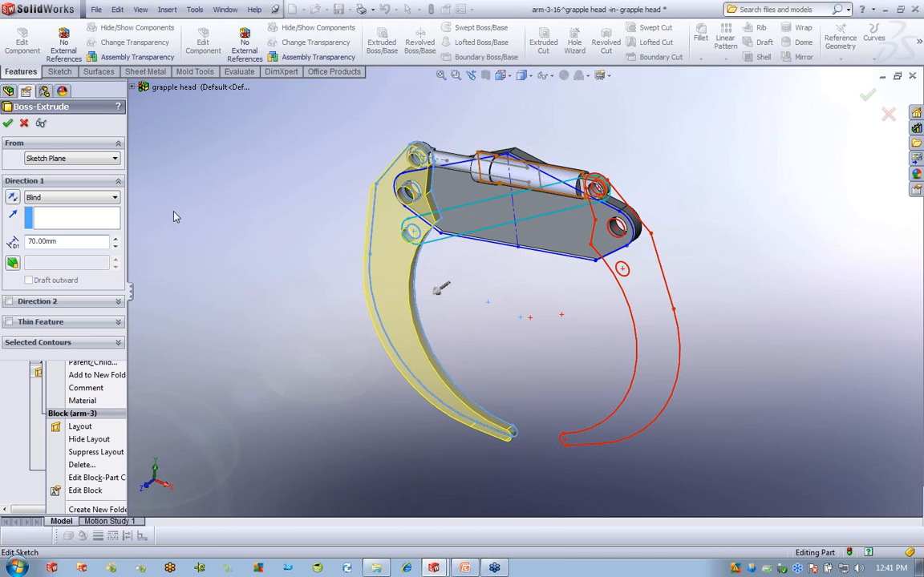
click(8, 123)
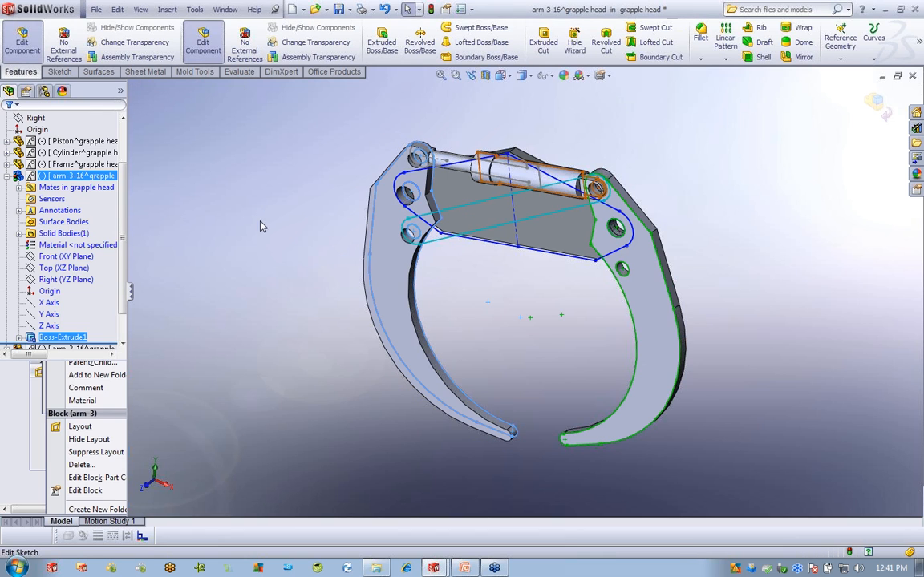
click(48, 176)
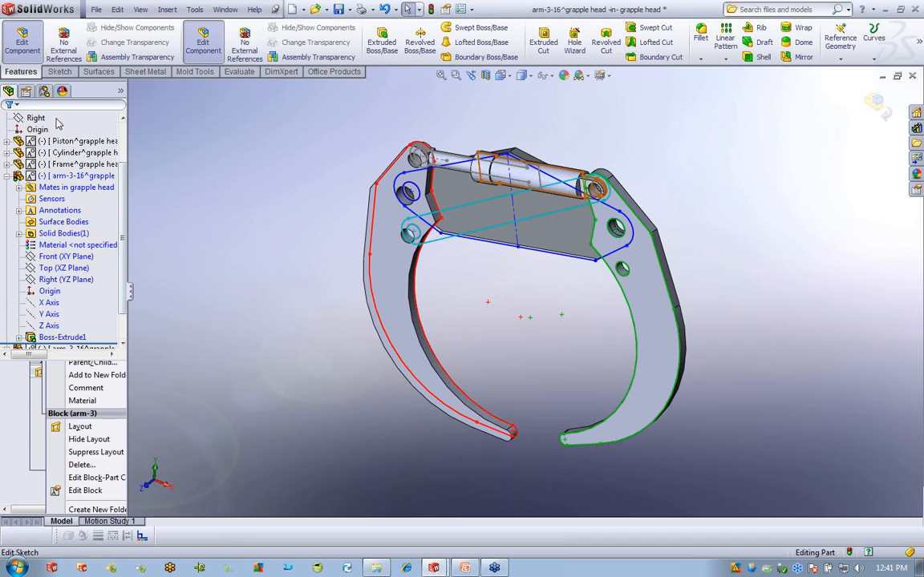
click(44, 90)
Widen the FeatureManager tree and drag the right and left grapple arms to test their swing.
click(10, 91)
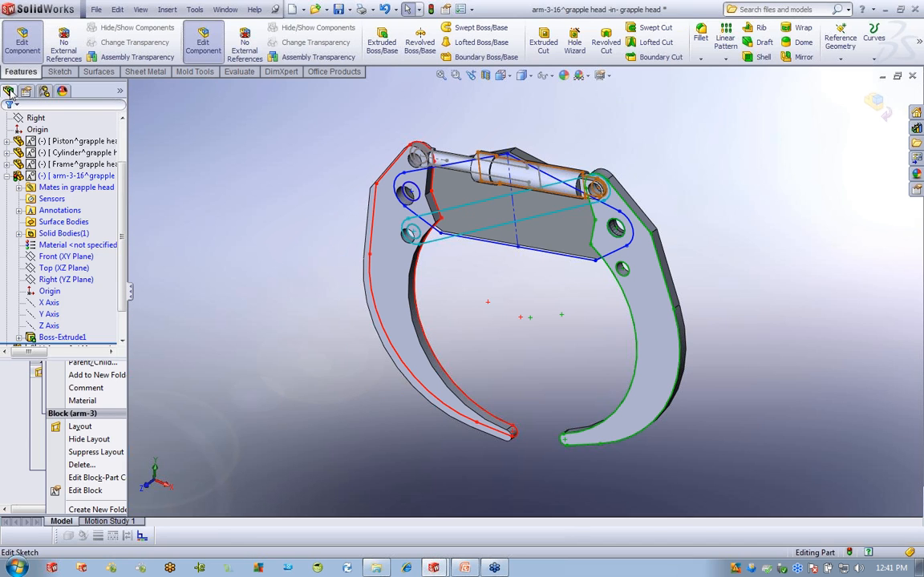
drag(127, 359, 148, 353)
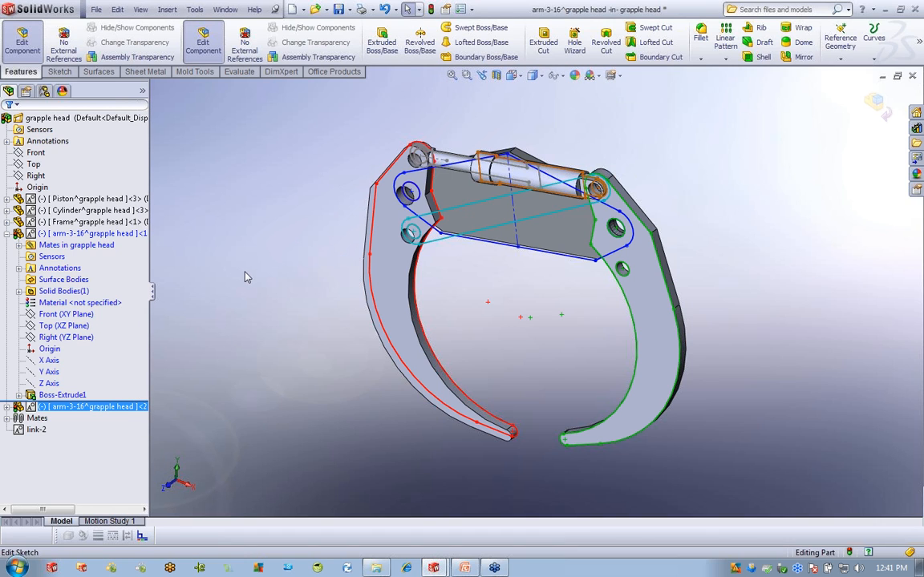
middle_drag(534, 286, 532, 321)
scroll(614, 290, down, 3)
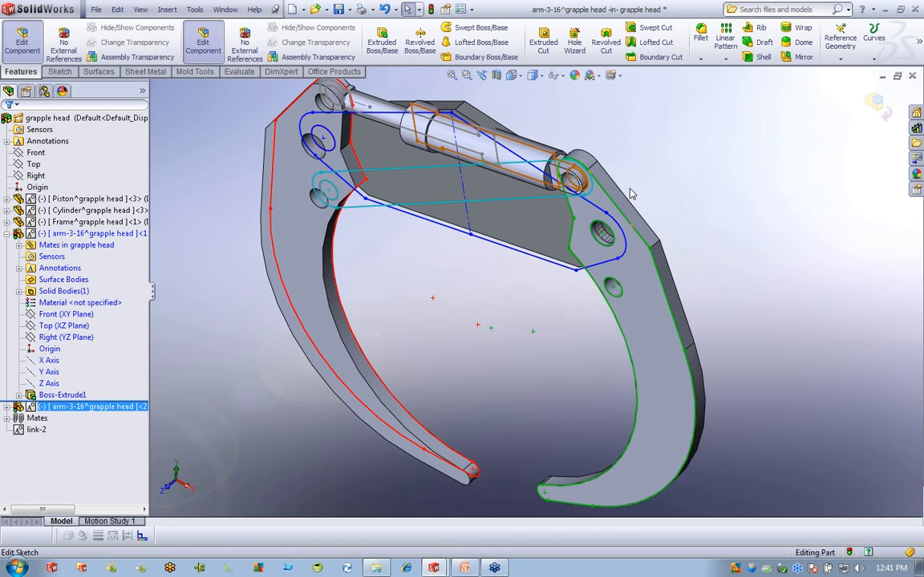
mouse_move(621, 198)
mouse_down()
mouse_move(655, 177)
mouse_move(882, 133)
mouse_move(589, 164)
mouse_move(562, 213)
mouse_move(572, 270)
mouse_move(892, 216)
mouse_move(629, 248)
mouse_move(608, 232)
mouse_move(595, 266)
mouse_up()
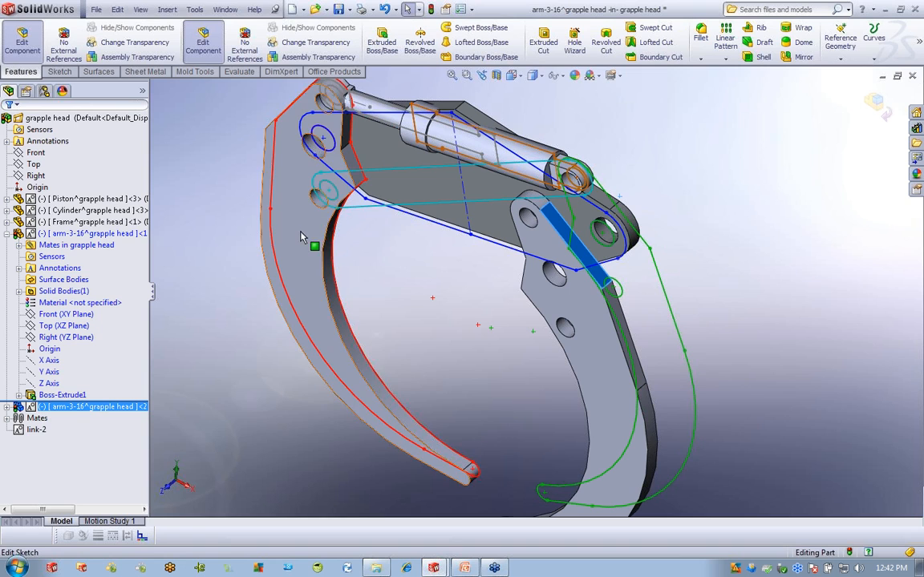
click(269, 210)
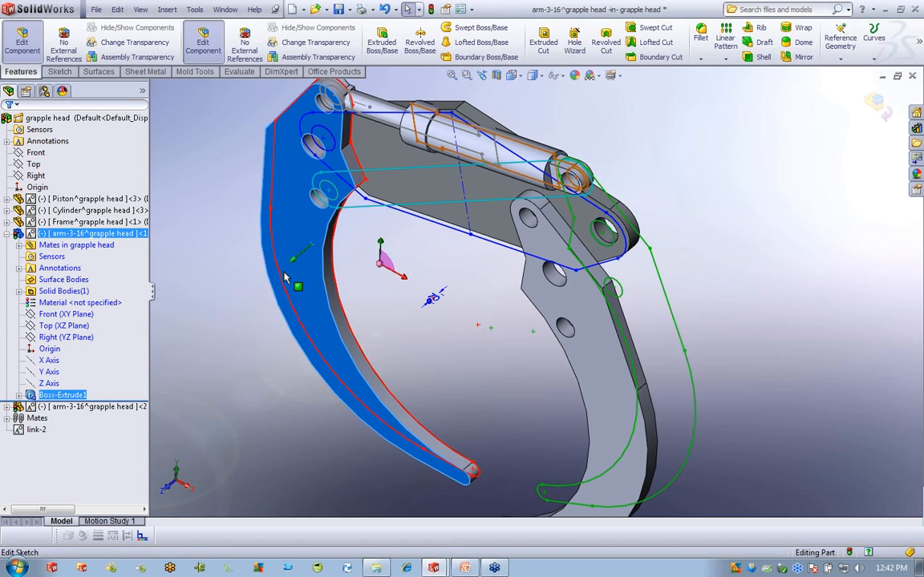
click(457, 348)
click(276, 215)
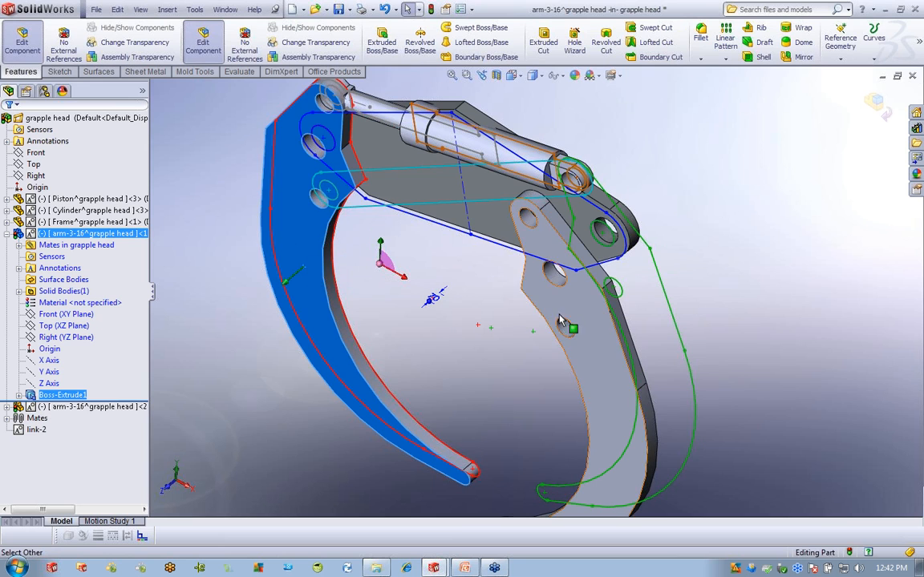
drag(595, 350, 614, 329)
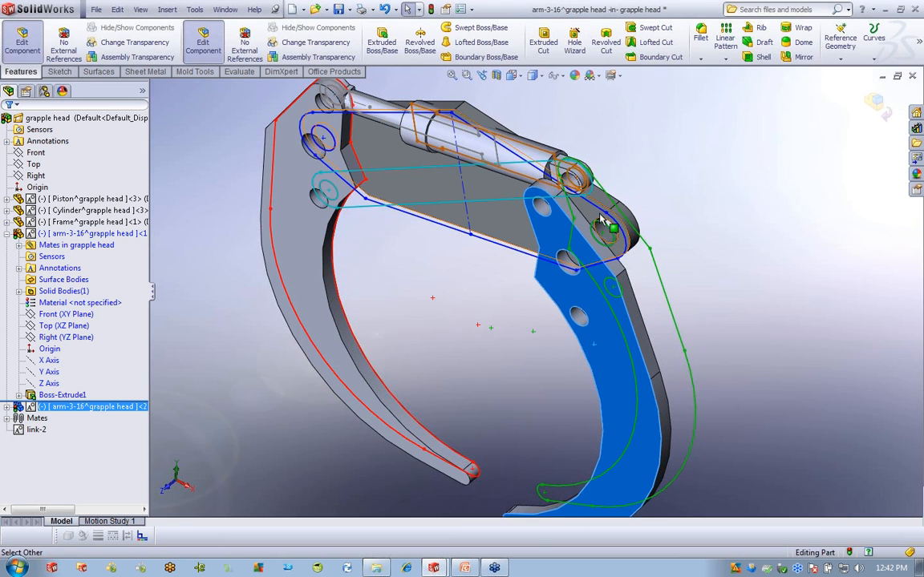
Zoom in on the cylinder and select its end boss face.
scroll(611, 193, down, 6)
scroll(527, 179, down, 3)
click(422, 146)
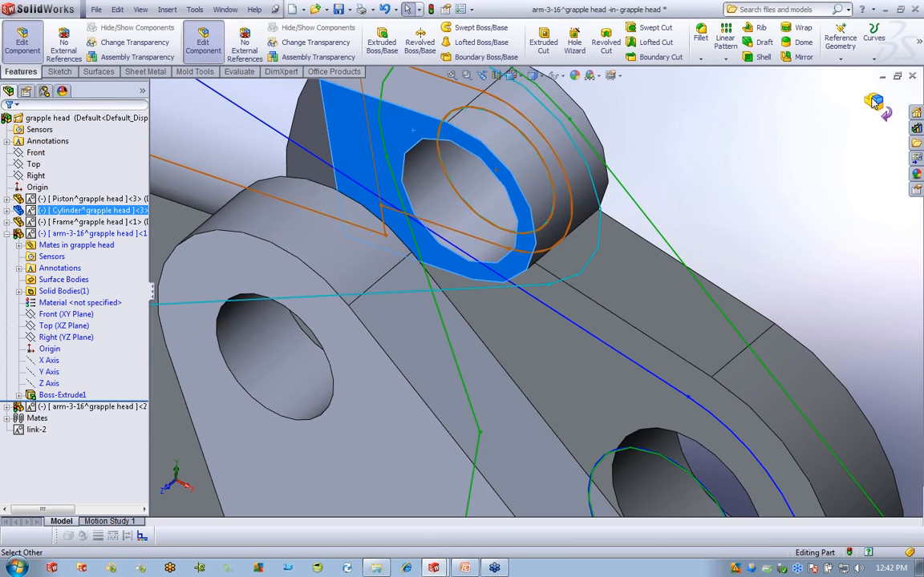
Exit Edit Component and mate the arm's flat face coincident with the cylinder's end face.
click(874, 100)
click(403, 137)
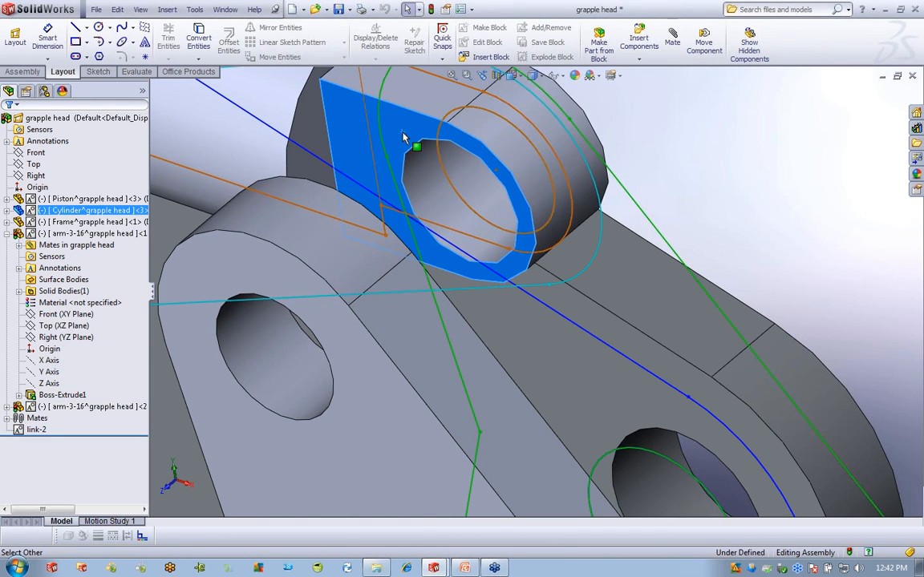
middle_click(766, 331)
middle_drag(766, 331, 316, 225)
click(305, 201)
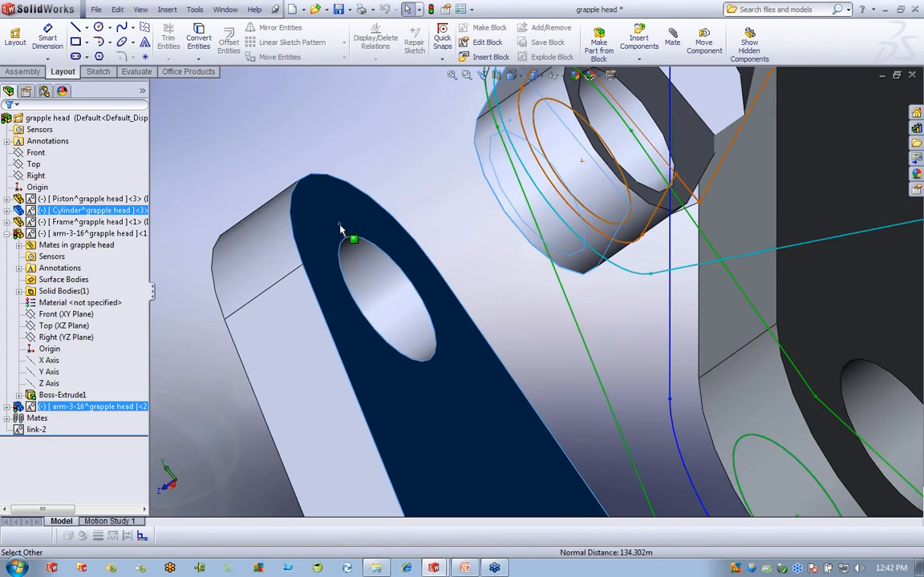
click(449, 152)
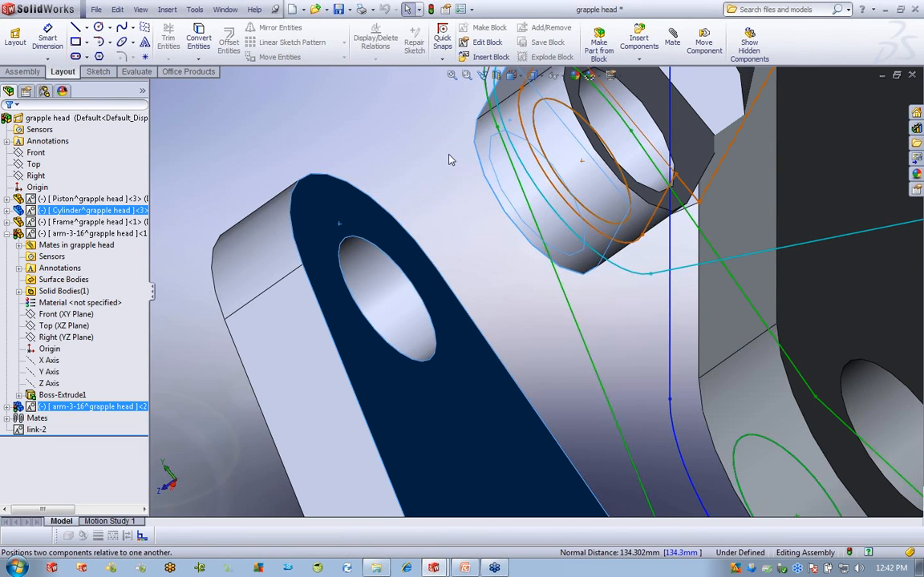
click(432, 138)
Close the Mate settings, swing the right arm to test Coincident1, and save.
middle_drag(432, 159, 488, 344)
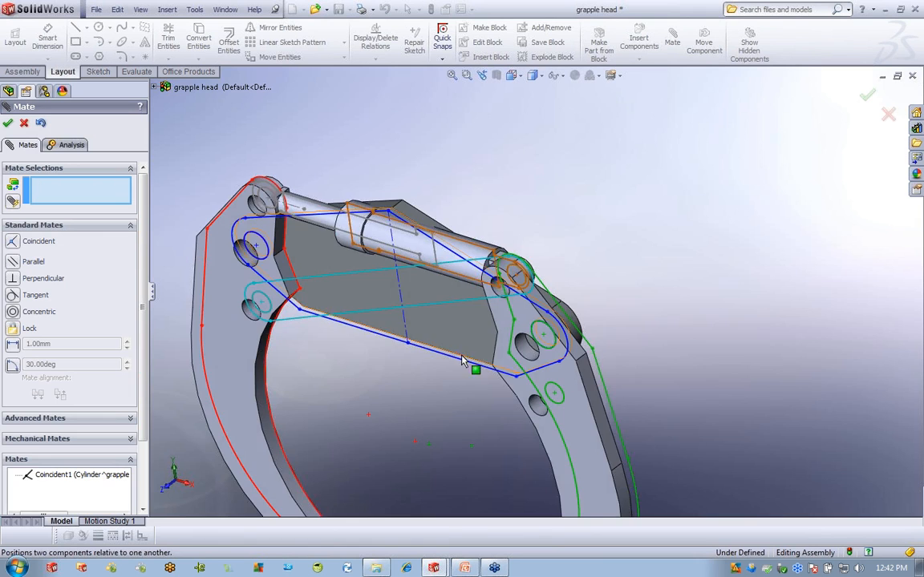
scroll(481, 337, up, 4)
scroll(479, 336, down, 1)
scroll(479, 337, down, 1)
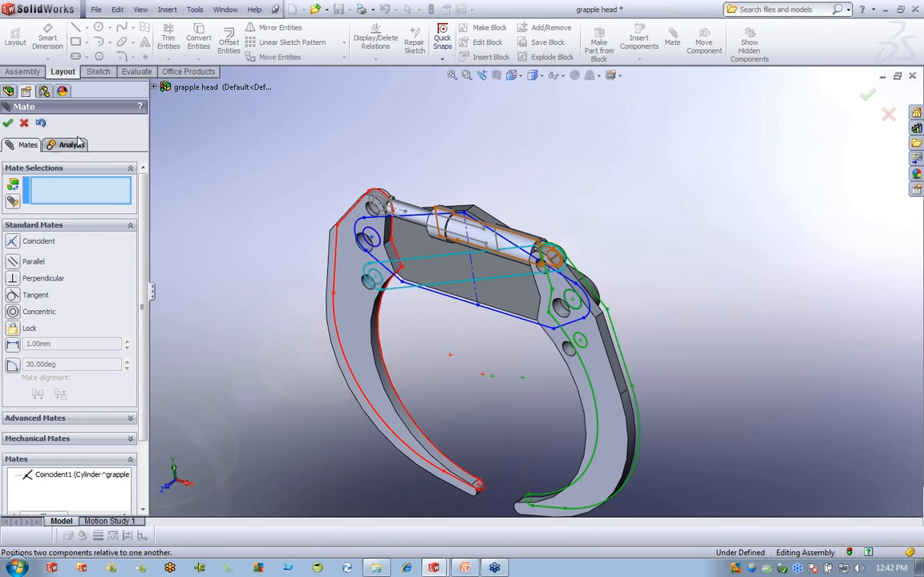
click(24, 124)
drag(608, 384, 582, 355)
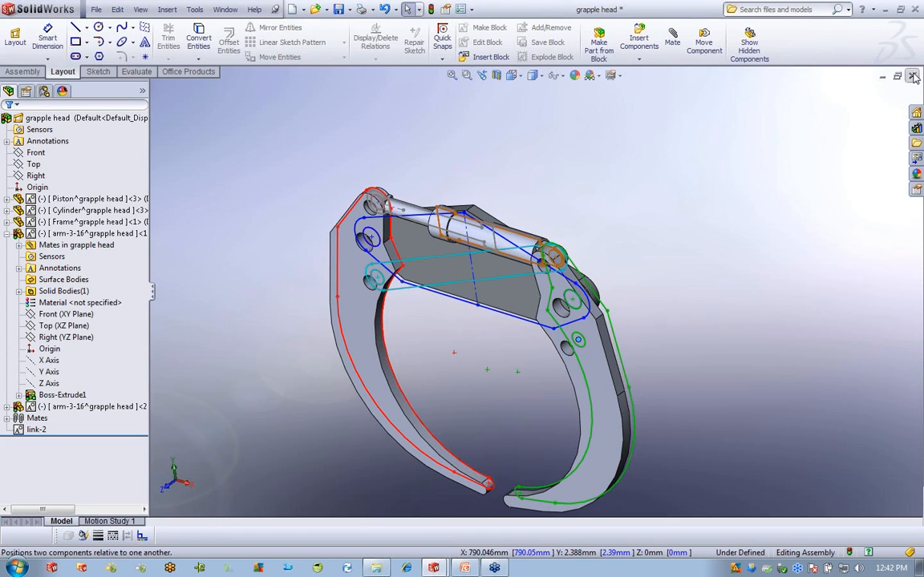
key(ctrl+s)
Close the grapple head through the save prompt, widen the tree, and right-click Crank.
click(260, 198)
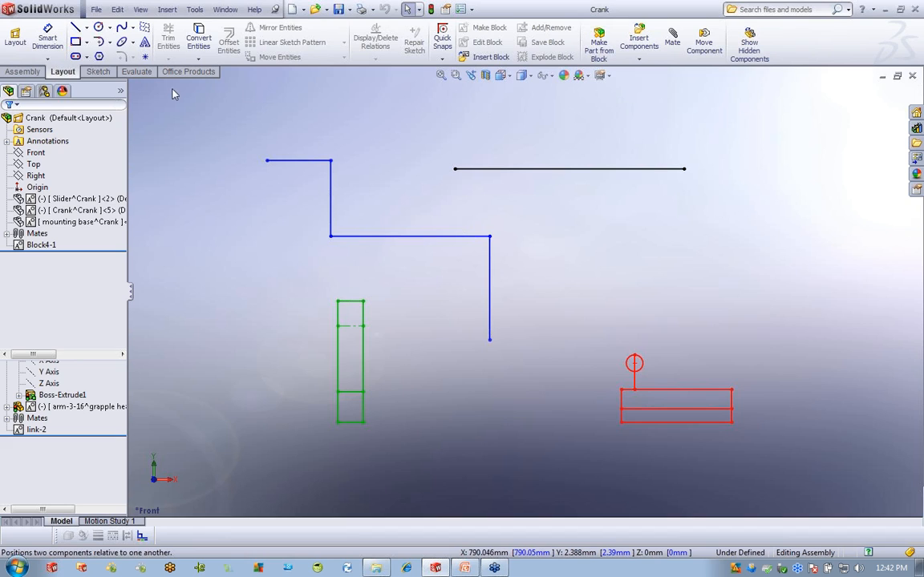
mouse_move(129, 136)
mouse_down()
mouse_move(145, 135)
mouse_move(138, 137)
mouse_up()
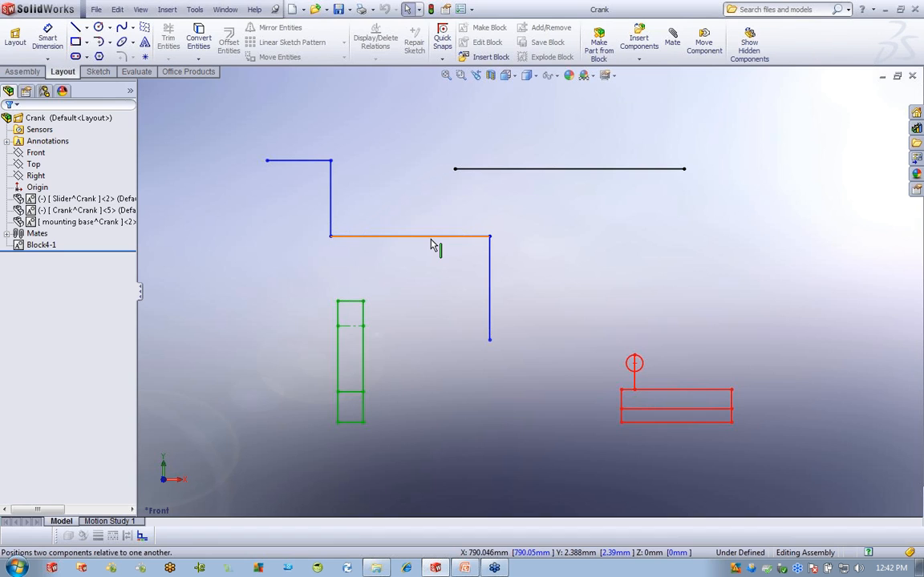
right_click(71, 120)
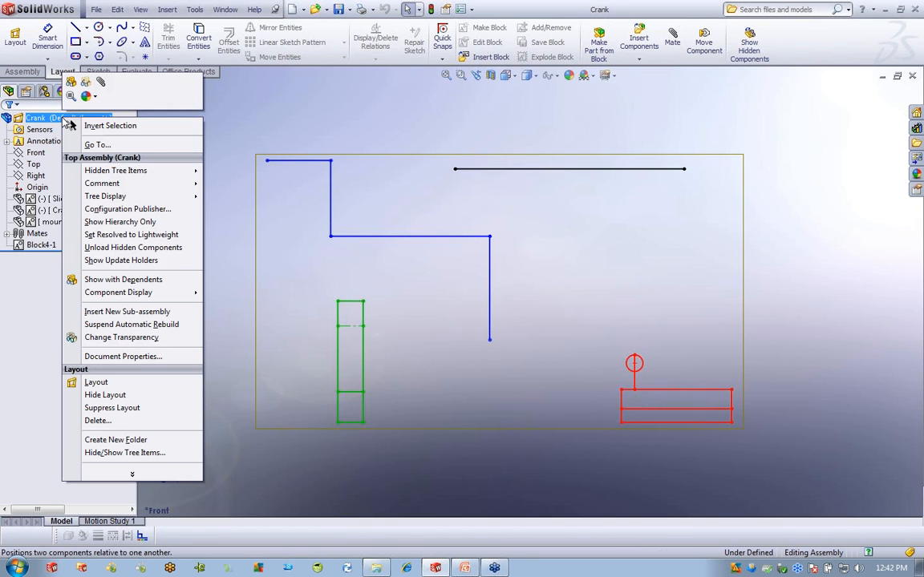
In the Crank layout, make the crank line collinear with the base's top edge and fix it.
click(110, 384)
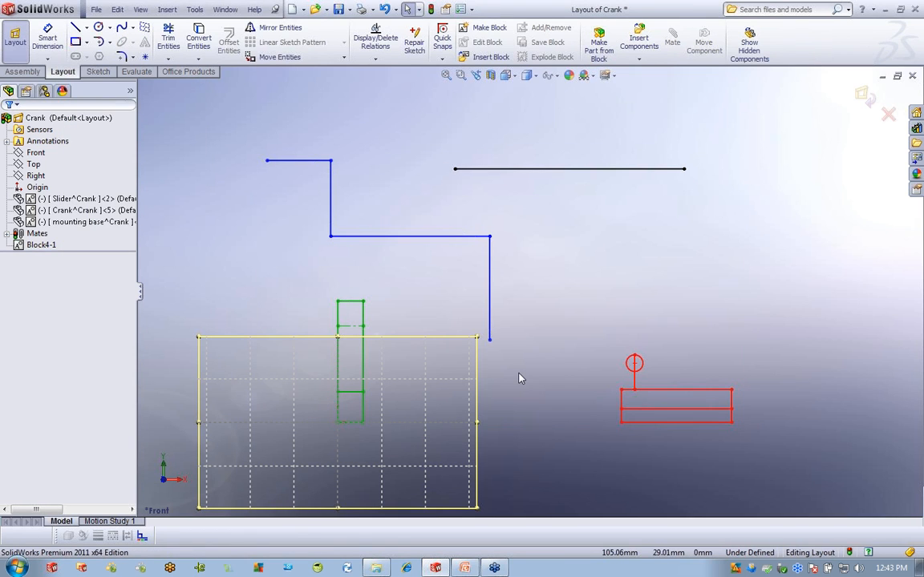
click(423, 237)
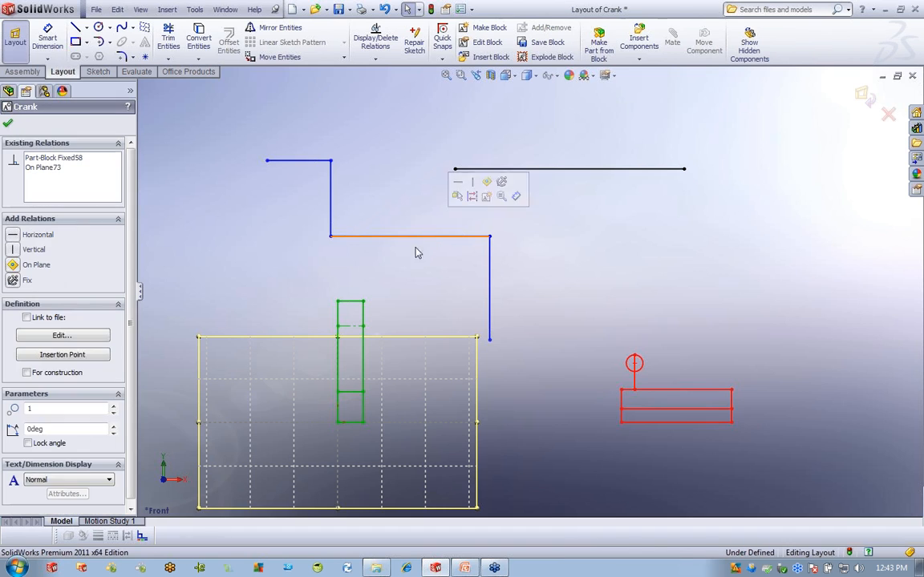
ctrl+click(357, 329)
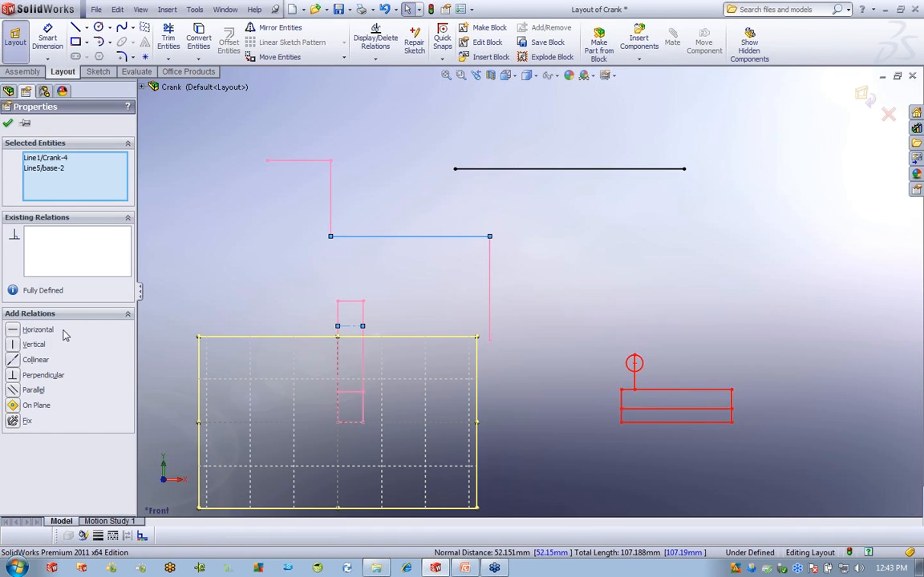
click(11, 361)
click(500, 373)
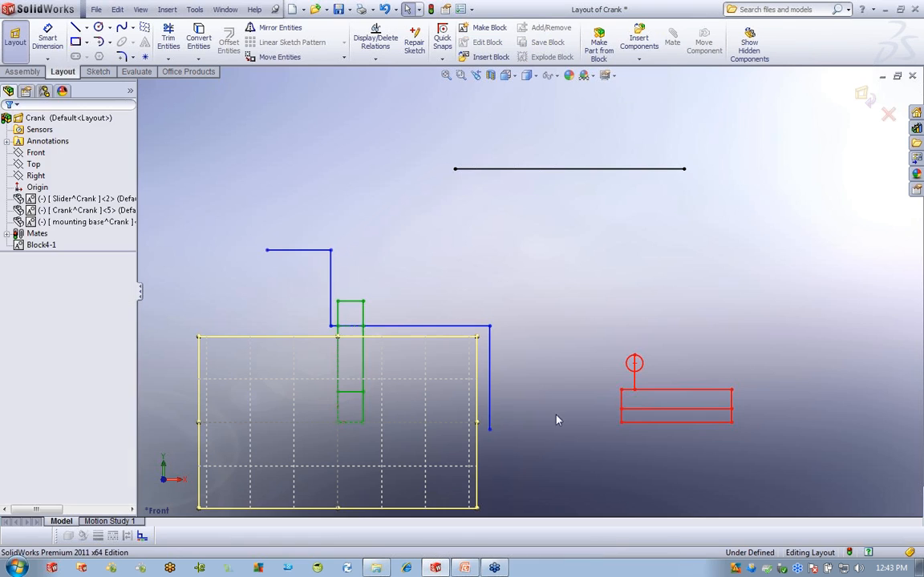
drag(491, 331, 427, 327)
click(268, 325)
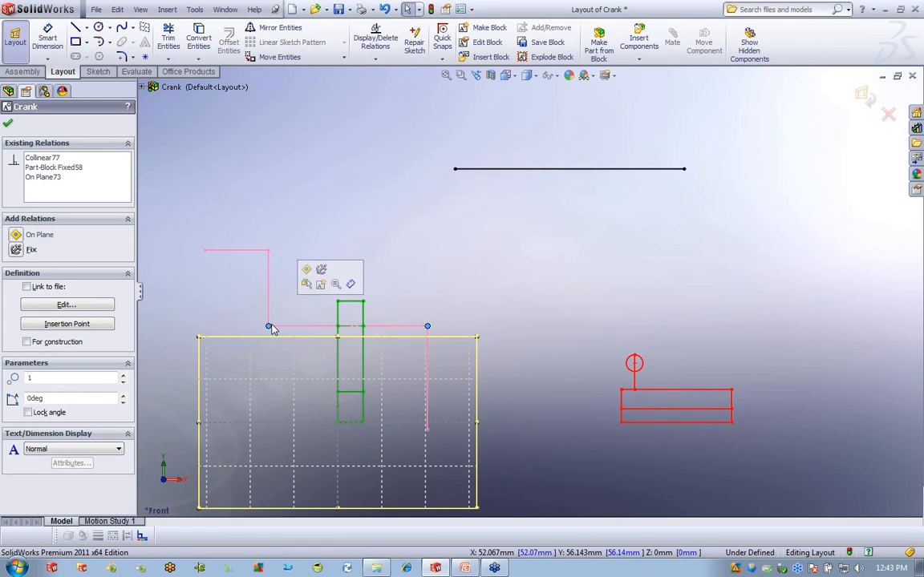
click(15, 249)
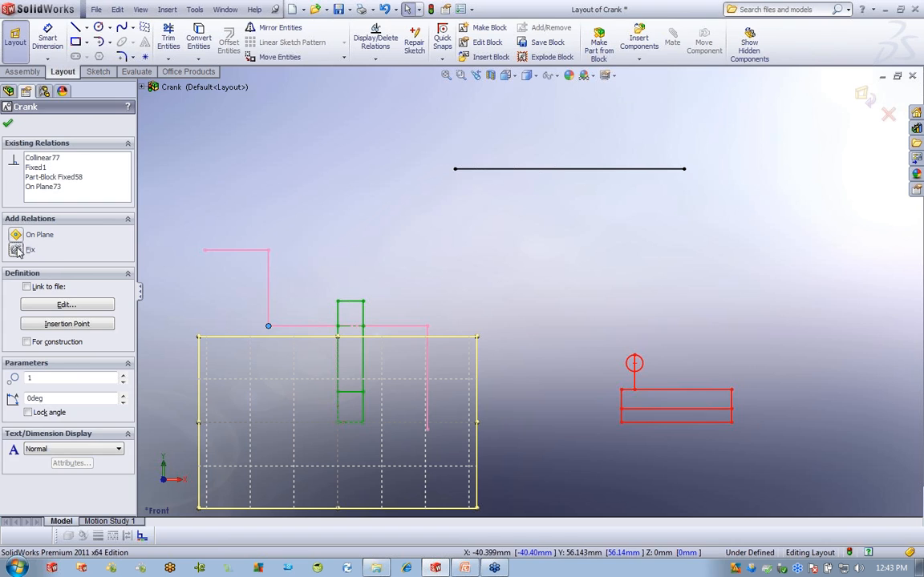
click(530, 293)
Join the black link line to the crank end and slider circle centre with Coincident relations.
drag(455, 169, 428, 430)
click(537, 335)
click(656, 430)
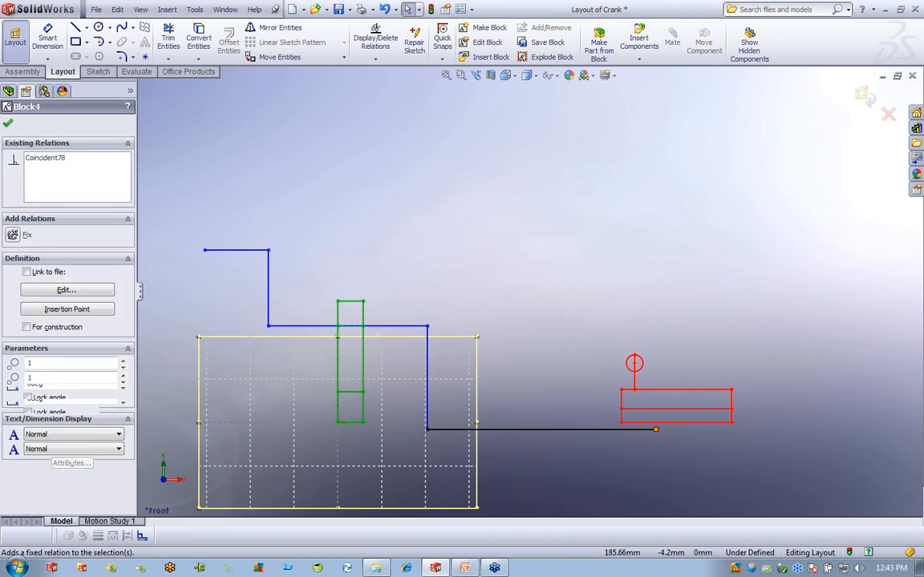
ctrl+click(634, 363)
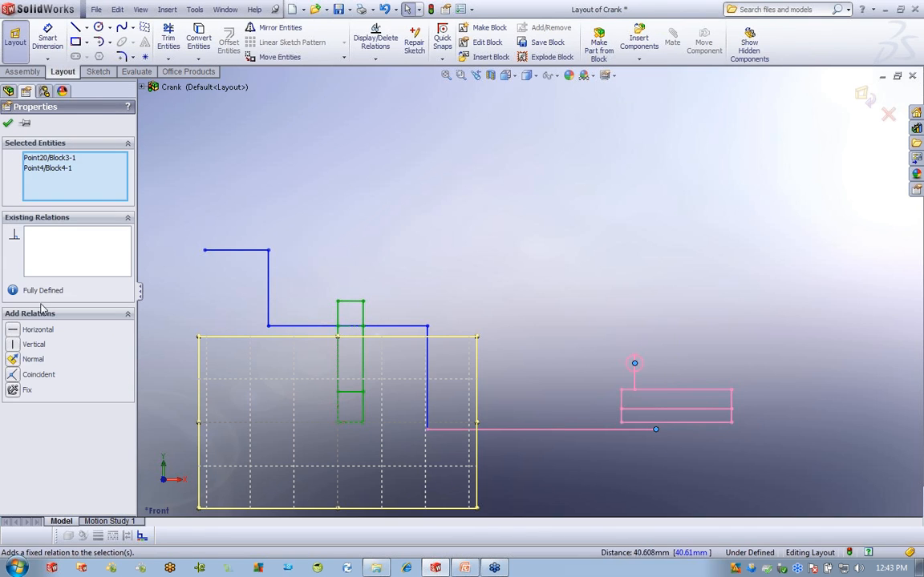
click(18, 374)
click(563, 289)
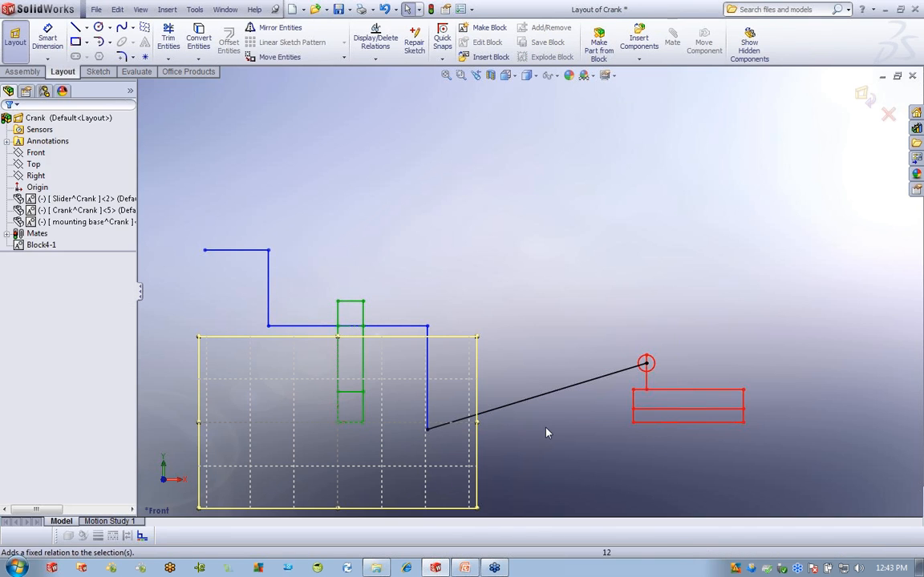
Delete the crank block's On Plane73 relation and drag its endpoint to swing it in 3D.
scroll(525, 451, up, 2)
middle_drag(528, 432, 559, 470)
scroll(369, 320, down, 1)
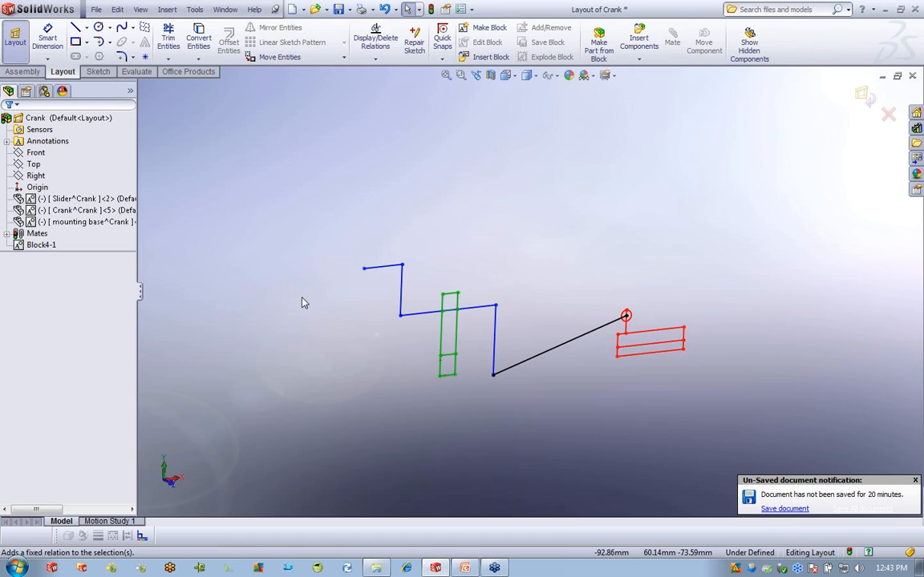
click(396, 268)
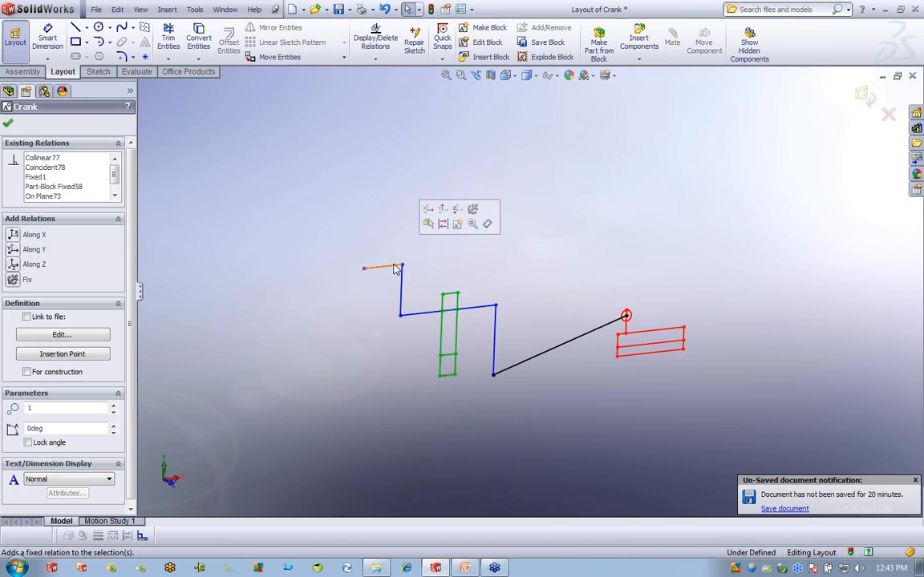
click(75, 197)
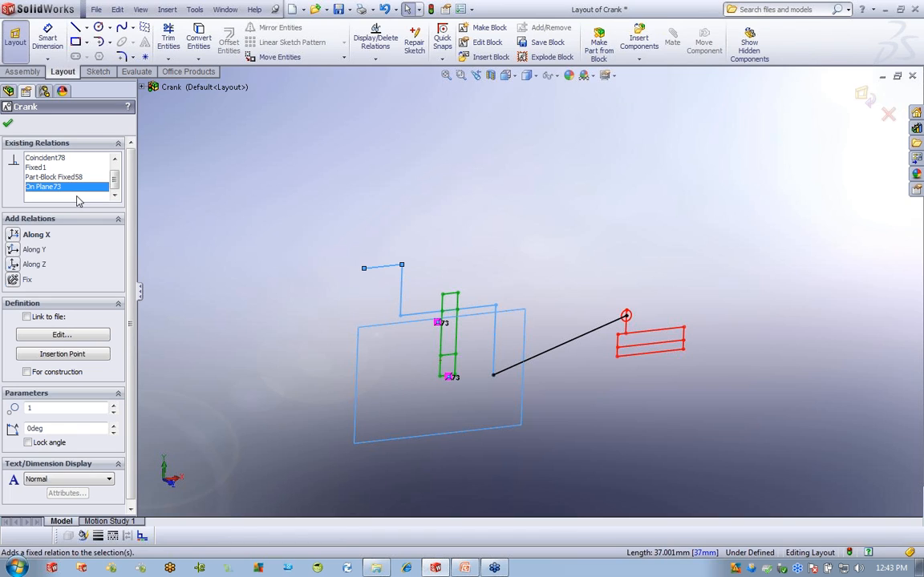
right_click(66, 189)
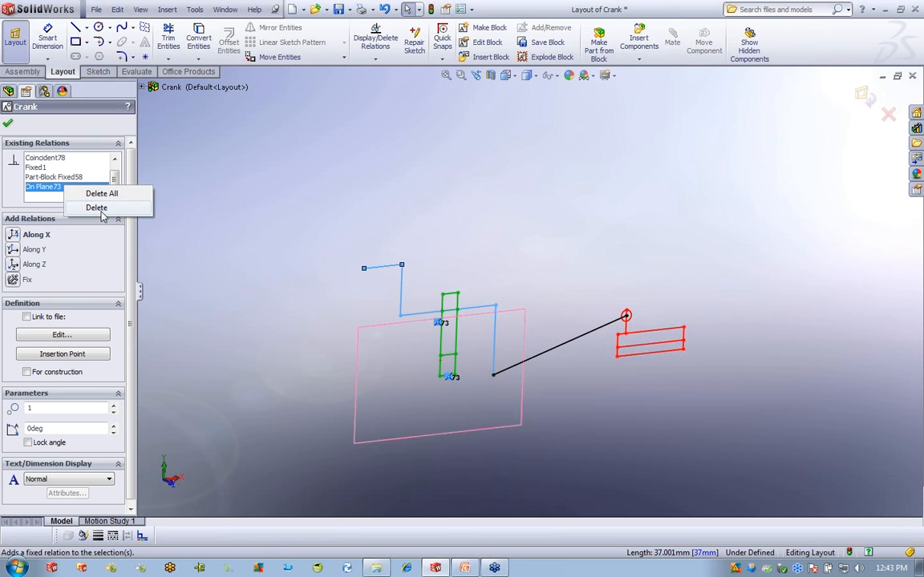
click(96, 208)
key(Return)
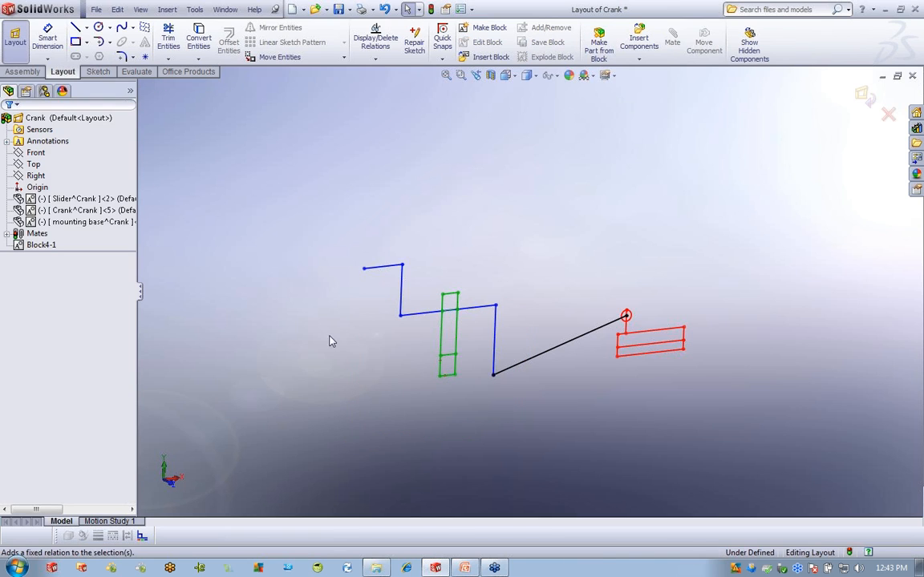
click(364, 270)
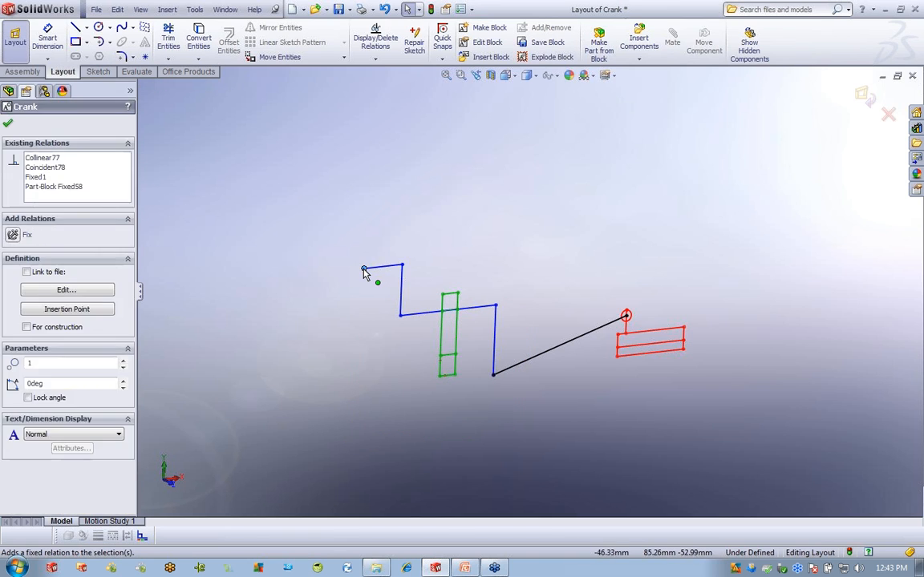
drag(355, 274, 411, 291)
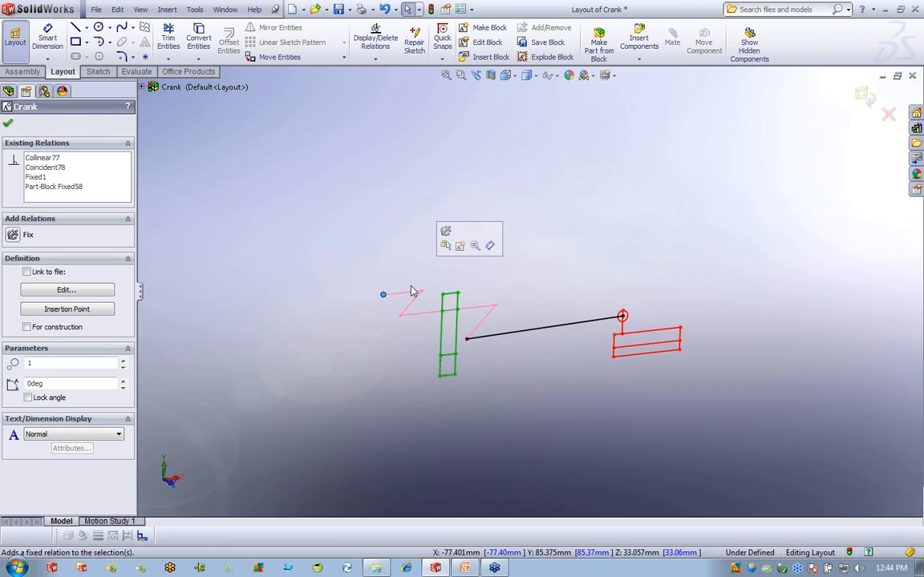
Show the Slider, Crank and mounting base components.
click(508, 347)
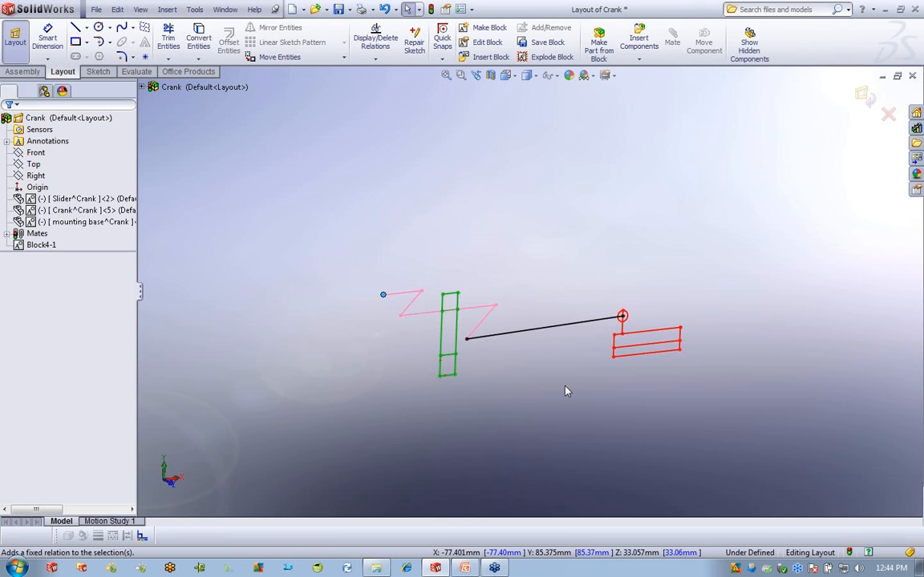
click(92, 199)
ctrl+click(90, 222)
ctrl+click(90, 210)
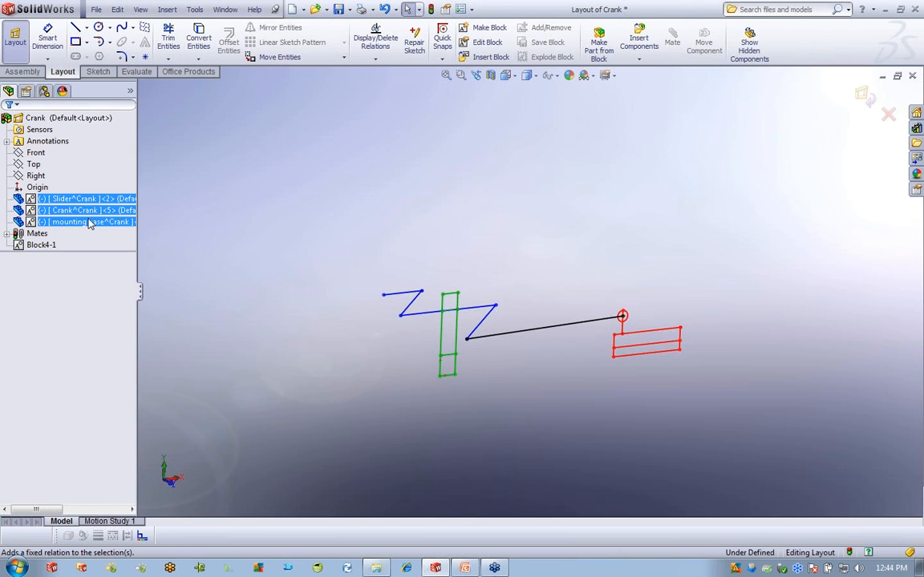
right_click(90, 217)
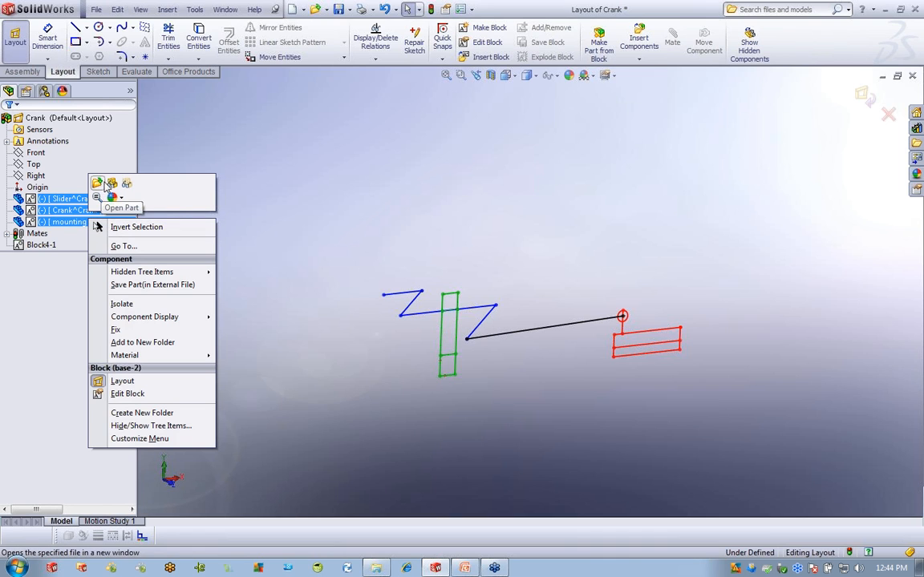
click(112, 184)
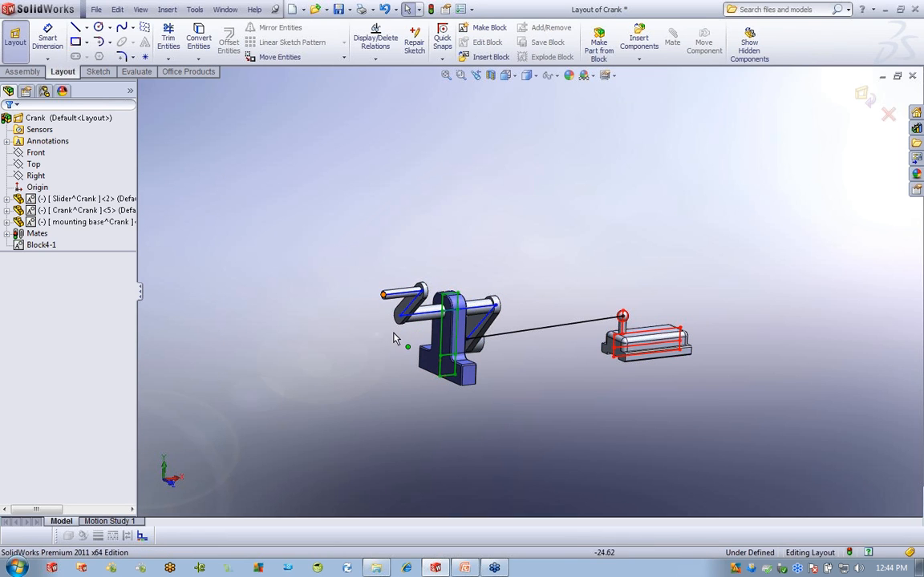
Rotate the crank block so the parts follow, dismissing the over-defined relations warning.
middle_drag(367, 377, 398, 388)
mouse_move(428, 319)
mouse_down()
mouse_move(433, 348)
mouse_move(379, 346)
mouse_move(370, 255)
mouse_move(429, 343)
mouse_move(365, 267)
mouse_move(482, 318)
mouse_move(501, 364)
mouse_up()
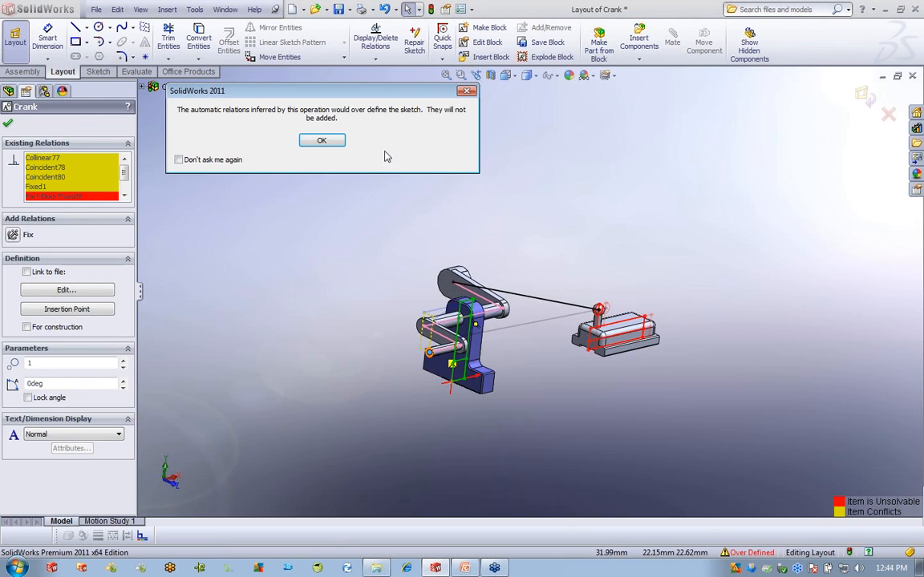
click(466, 90)
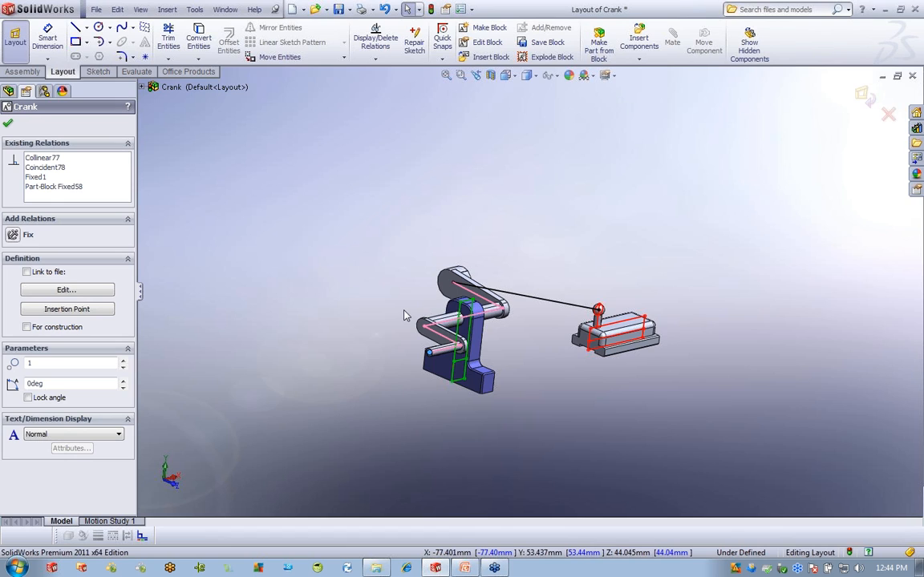
click(564, 243)
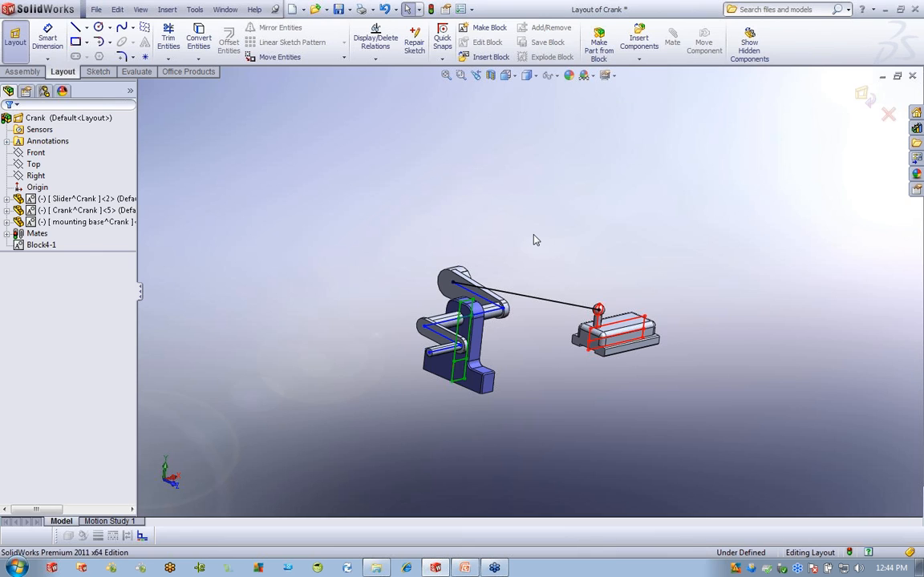
Hide the Slider, Crank and mounting base components again.
drag(42, 246, 92, 249)
click(45, 247)
click(643, 181)
middle_drag(585, 392, 589, 342)
click(64, 200)
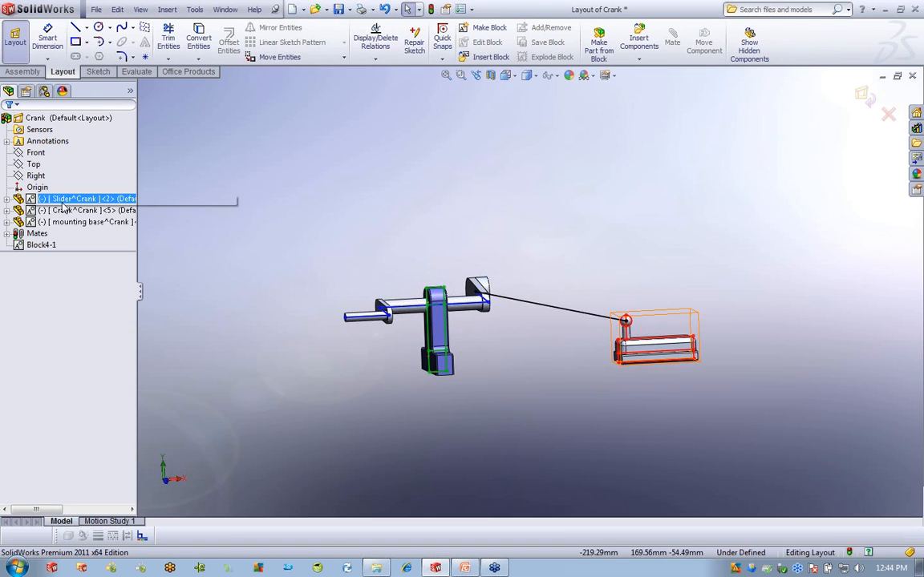
shift+click(76, 223)
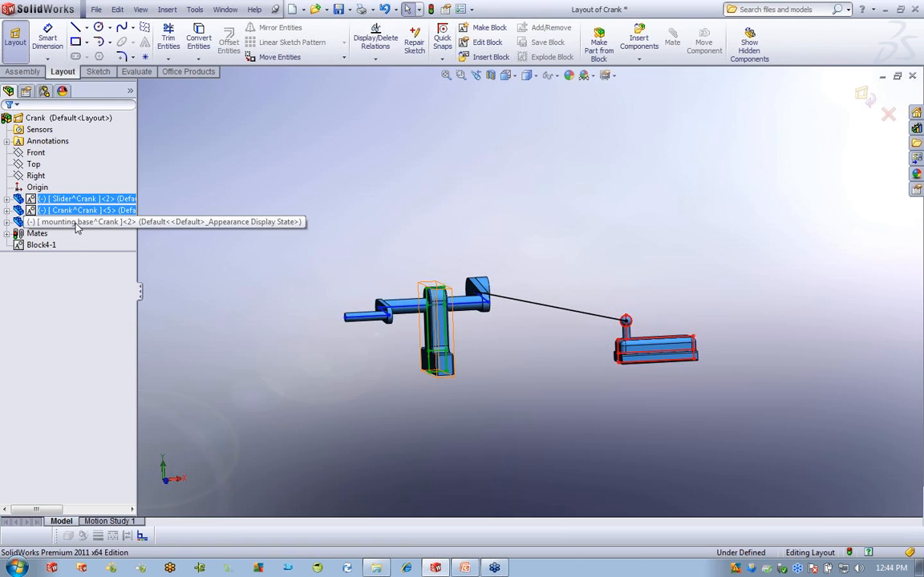
right_click(77, 224)
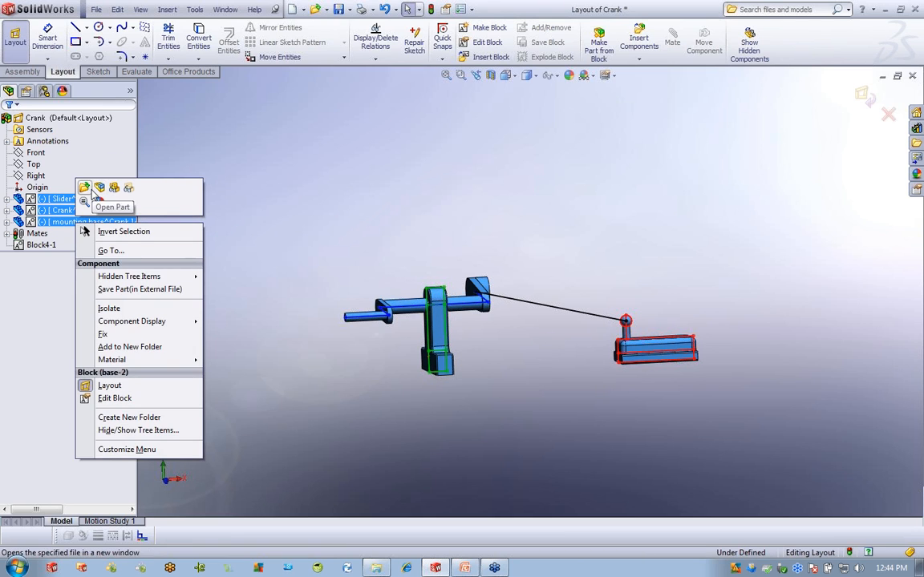
click(115, 189)
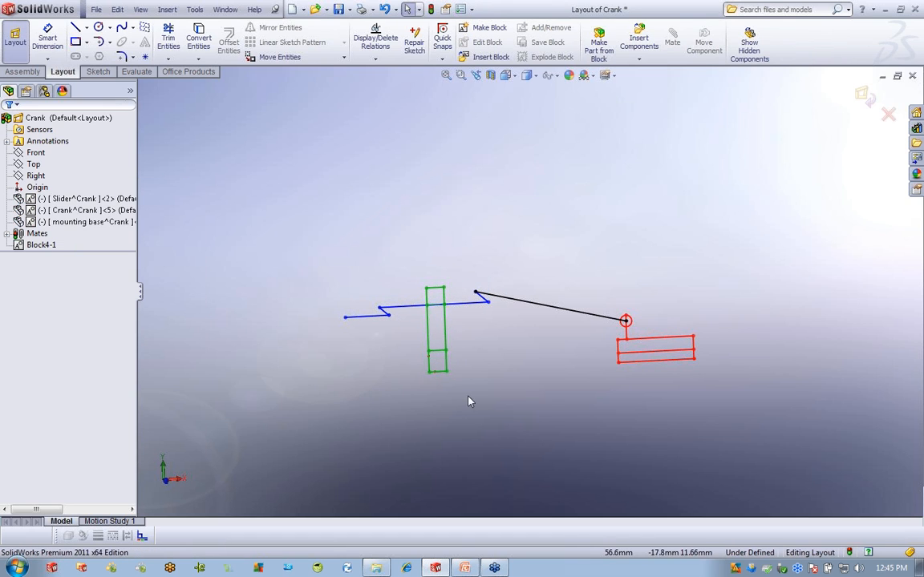
Float the Line Format toolbar over the graphics area.
drag(56, 533, 276, 238)
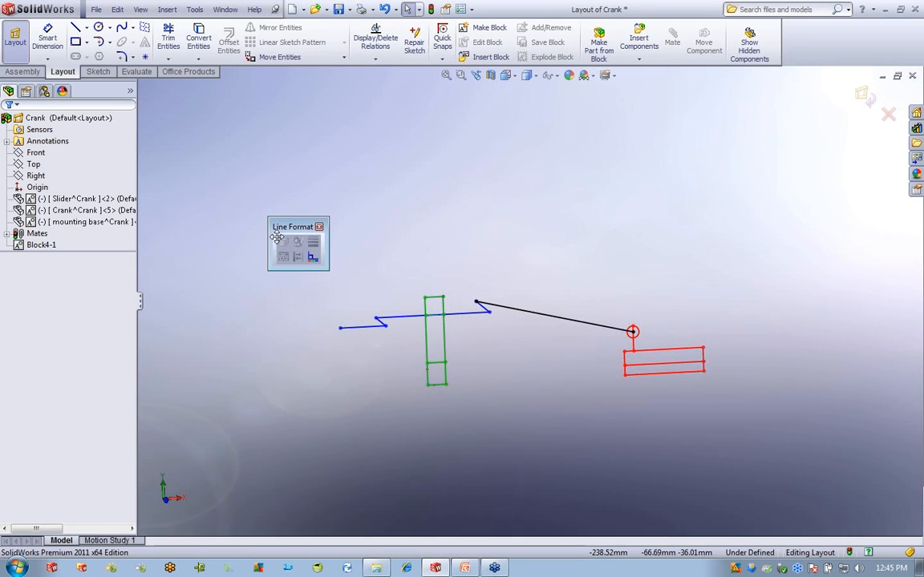
click(38, 245)
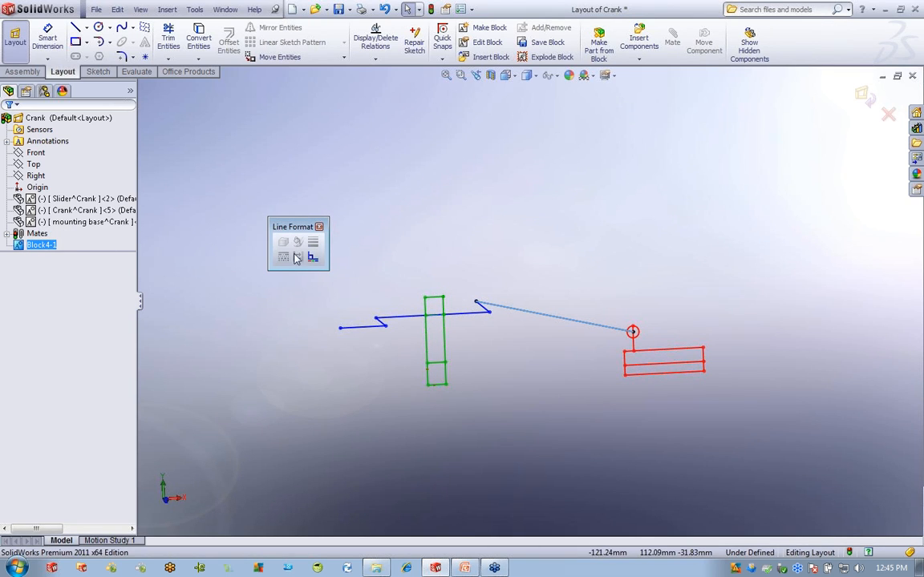
click(58, 242)
click(346, 251)
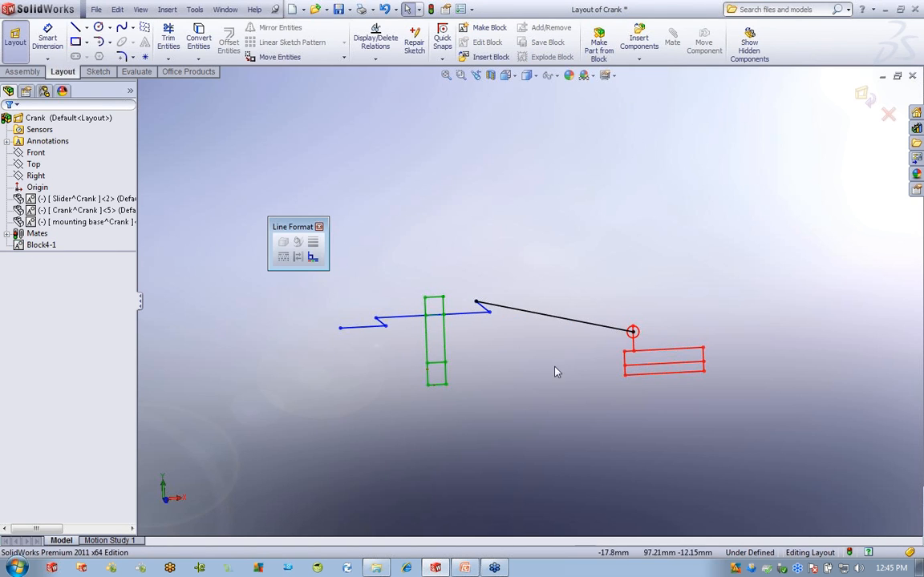
Open Line Color for the black connecting rod line and cancel, leaving it black.
click(551, 317)
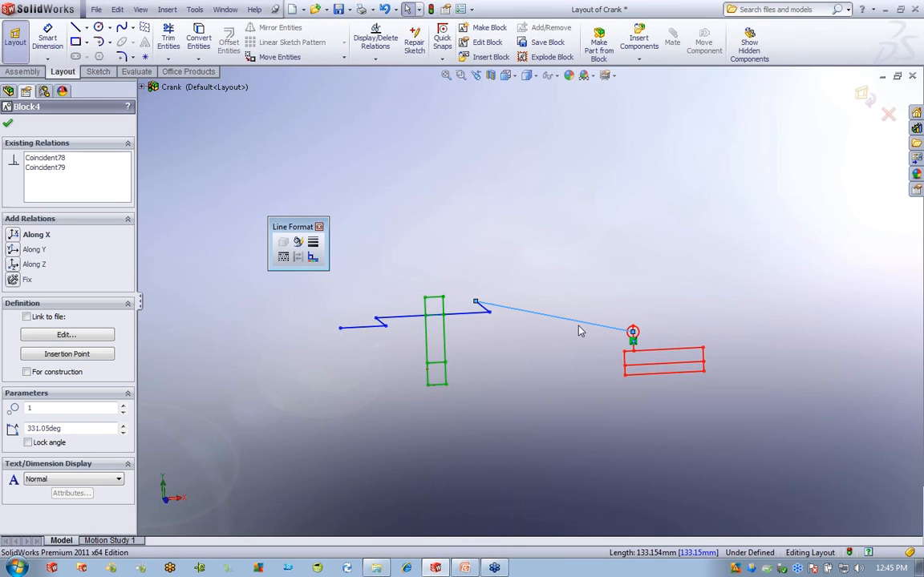
click(299, 243)
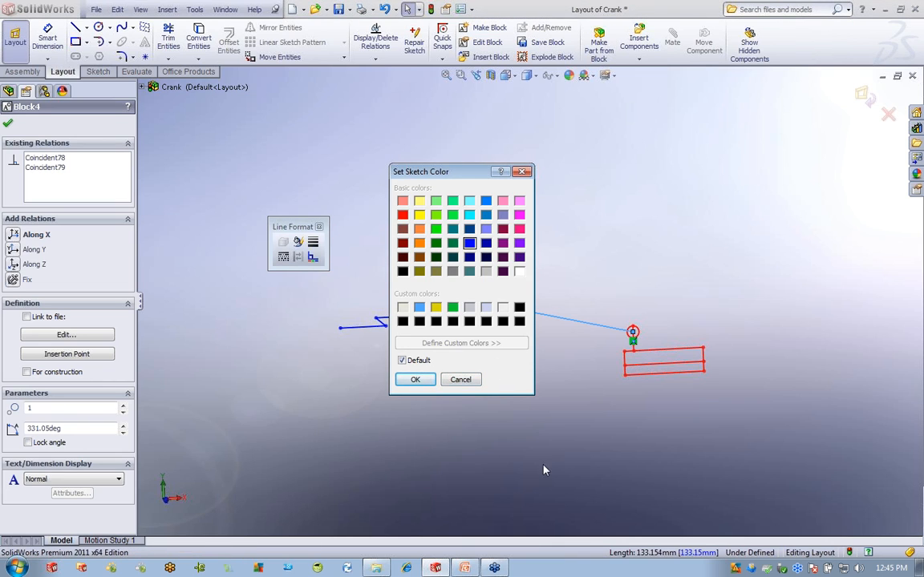
click(523, 170)
click(629, 245)
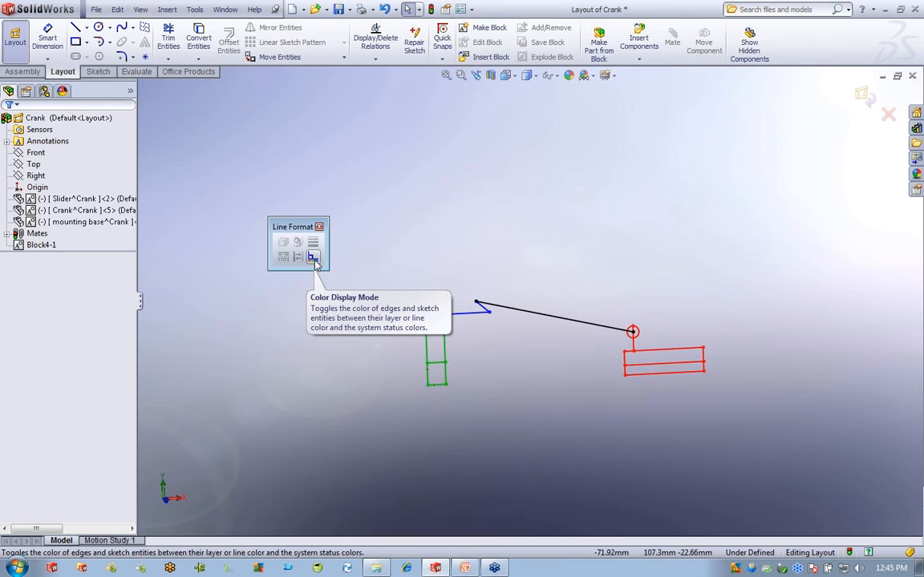
drag(293, 227, 281, 206)
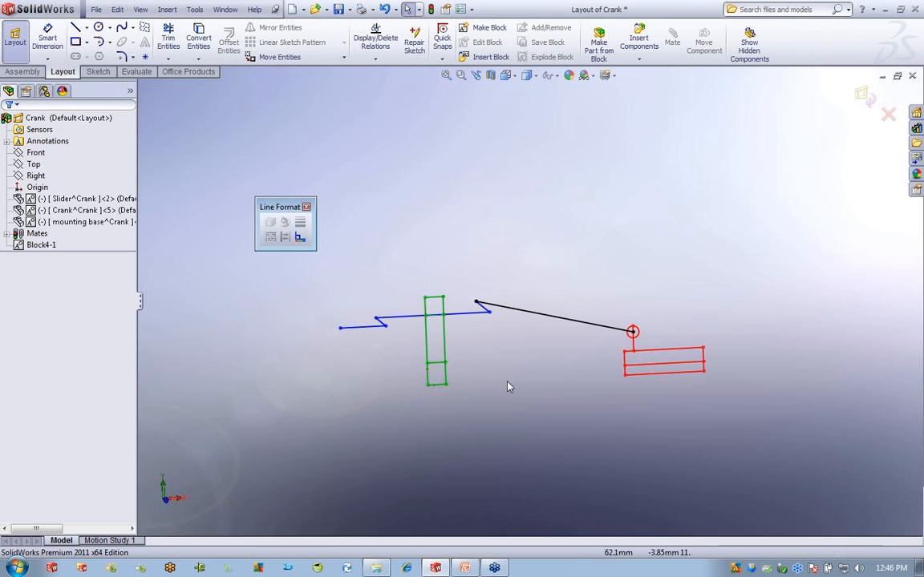
click(304, 241)
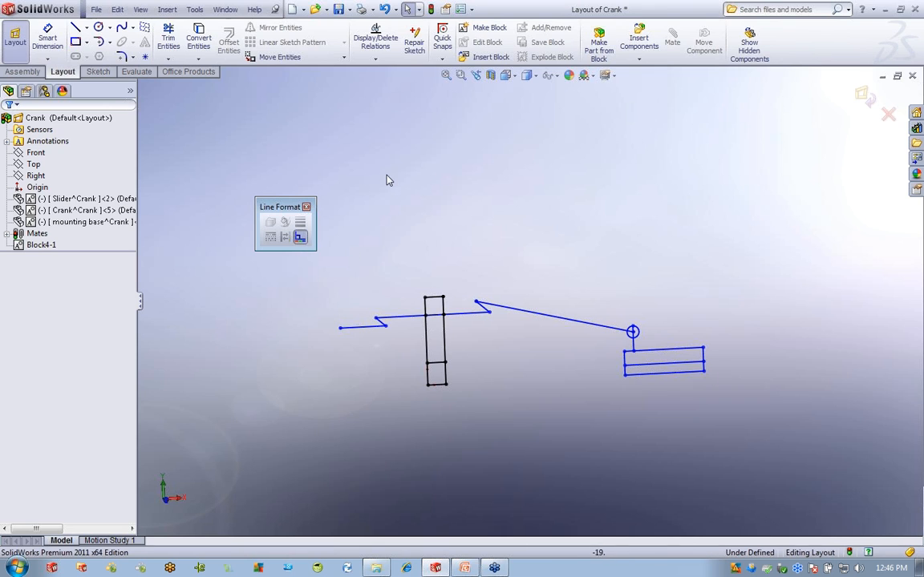
click(301, 238)
click(302, 240)
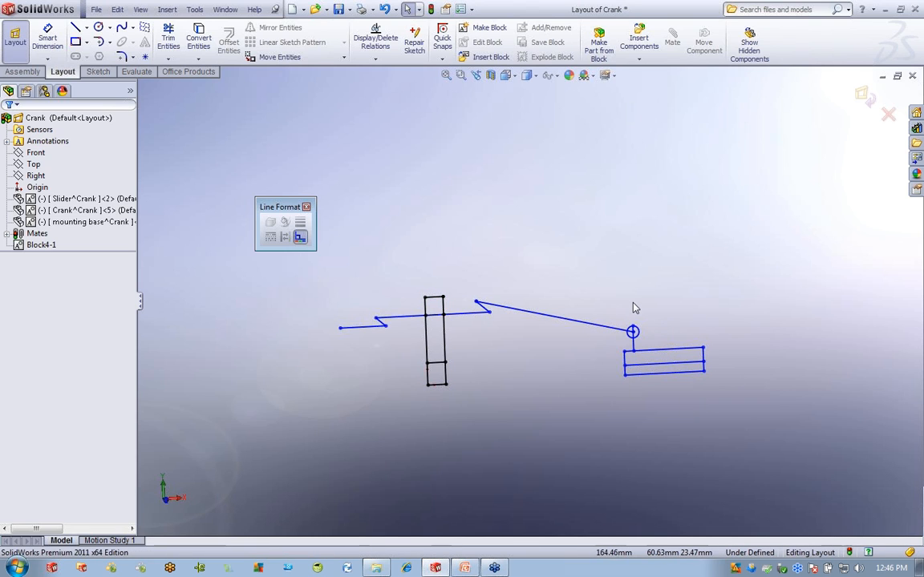
click(301, 237)
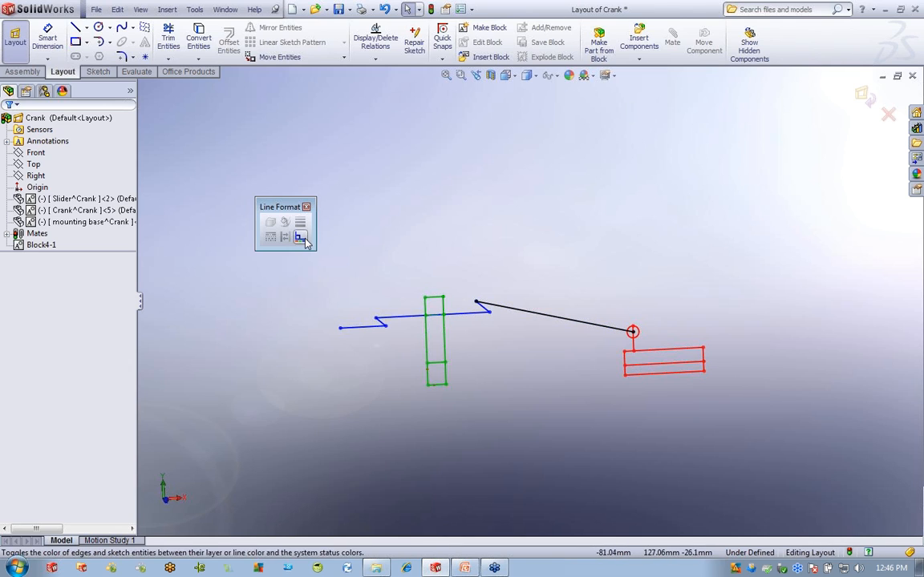